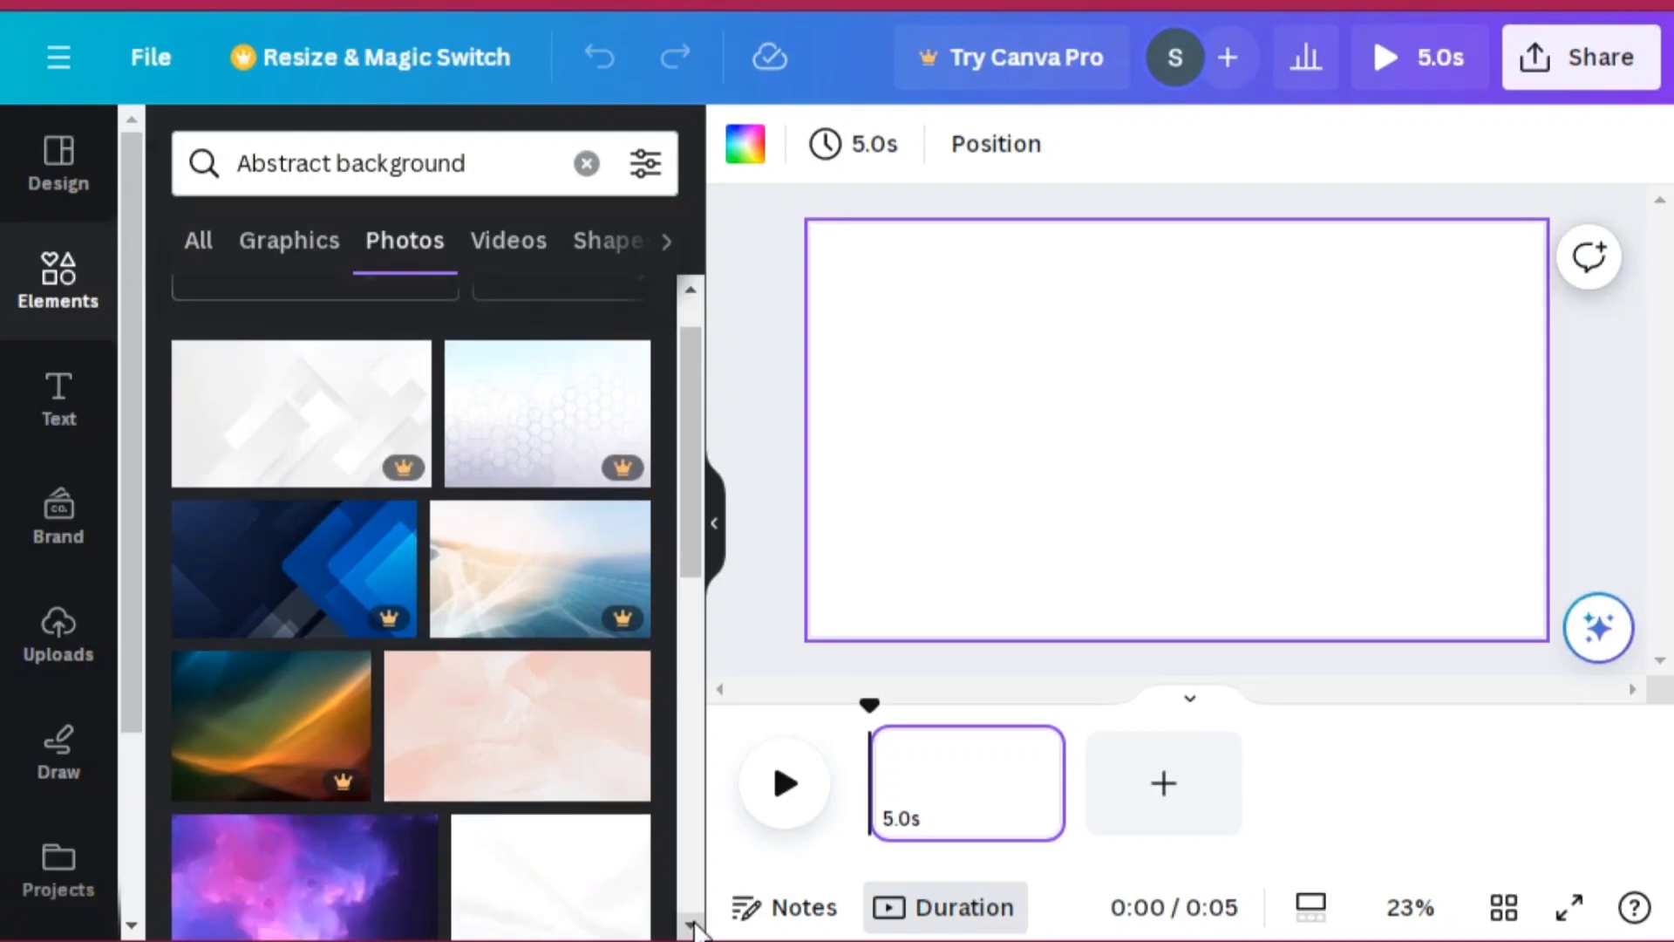
Step: Add the light blue watercolor photo from the Abstract background photo results to the page
scroll(695, 929, "down", 5)
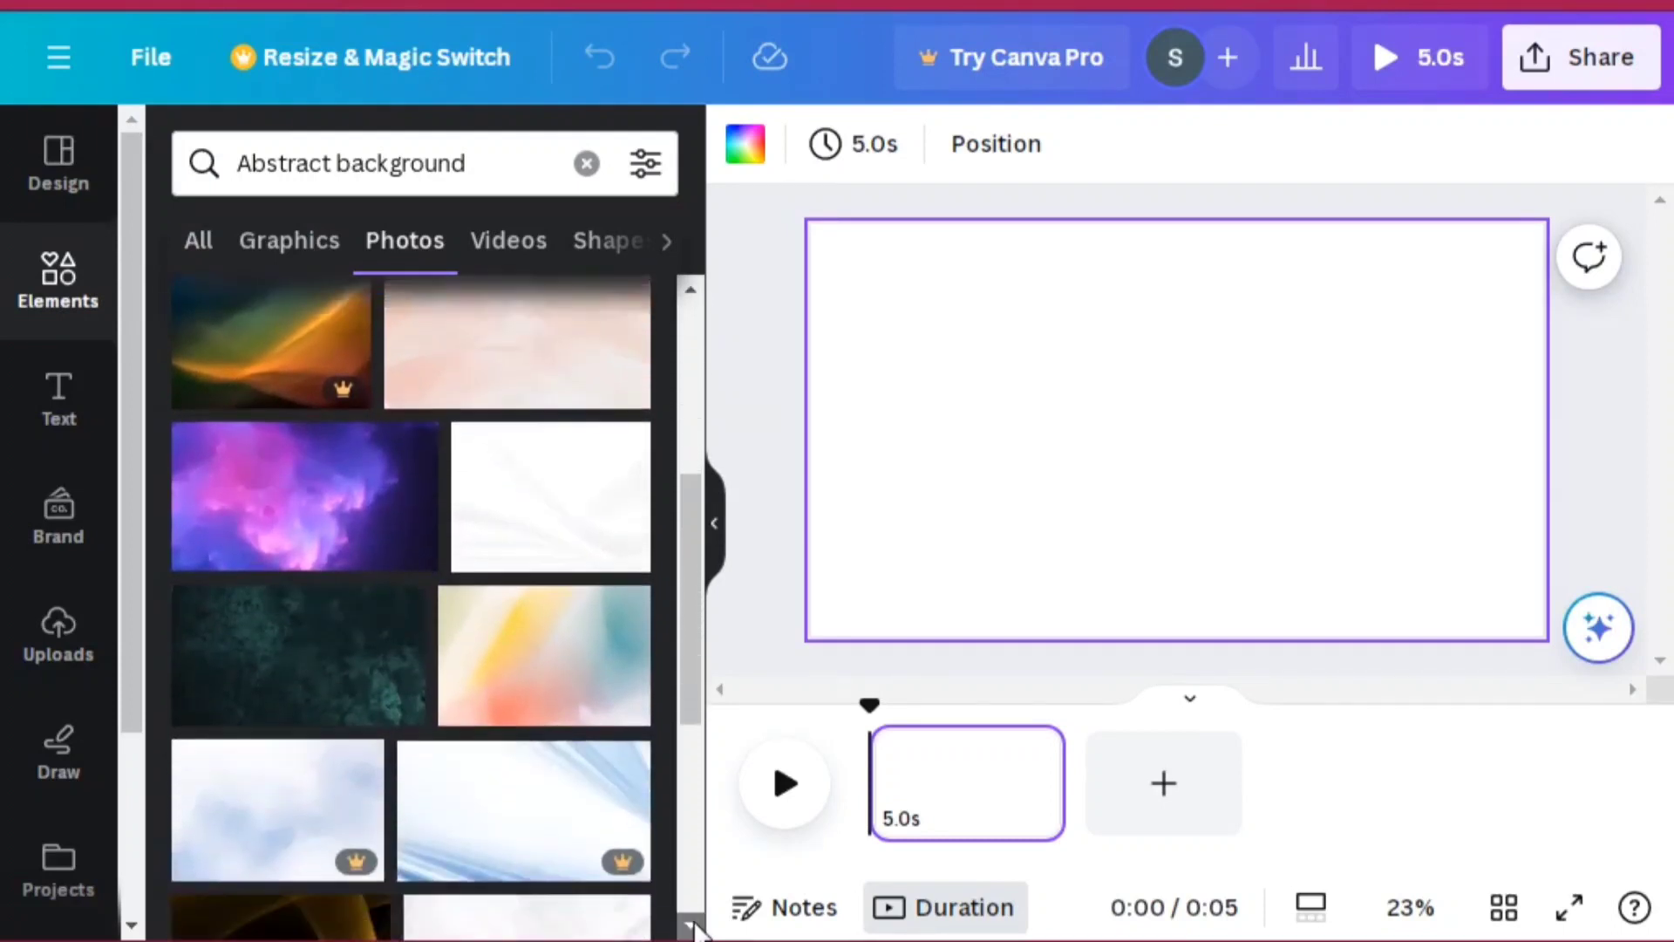
scroll(695, 929, "down", 3)
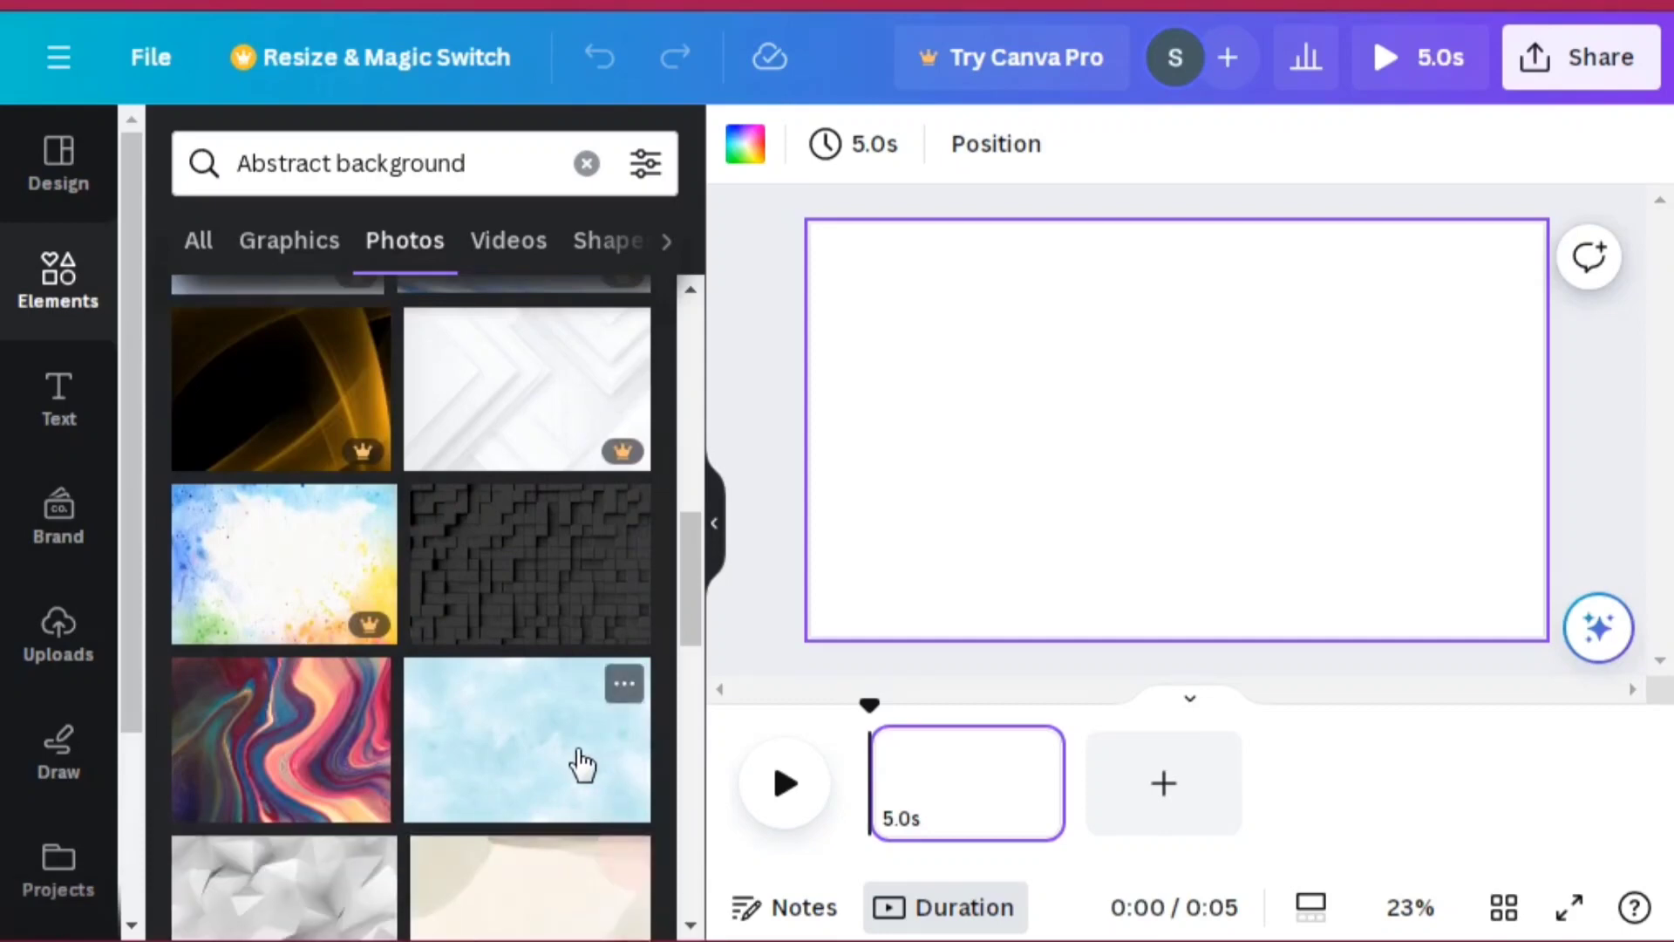
left_click(582, 765)
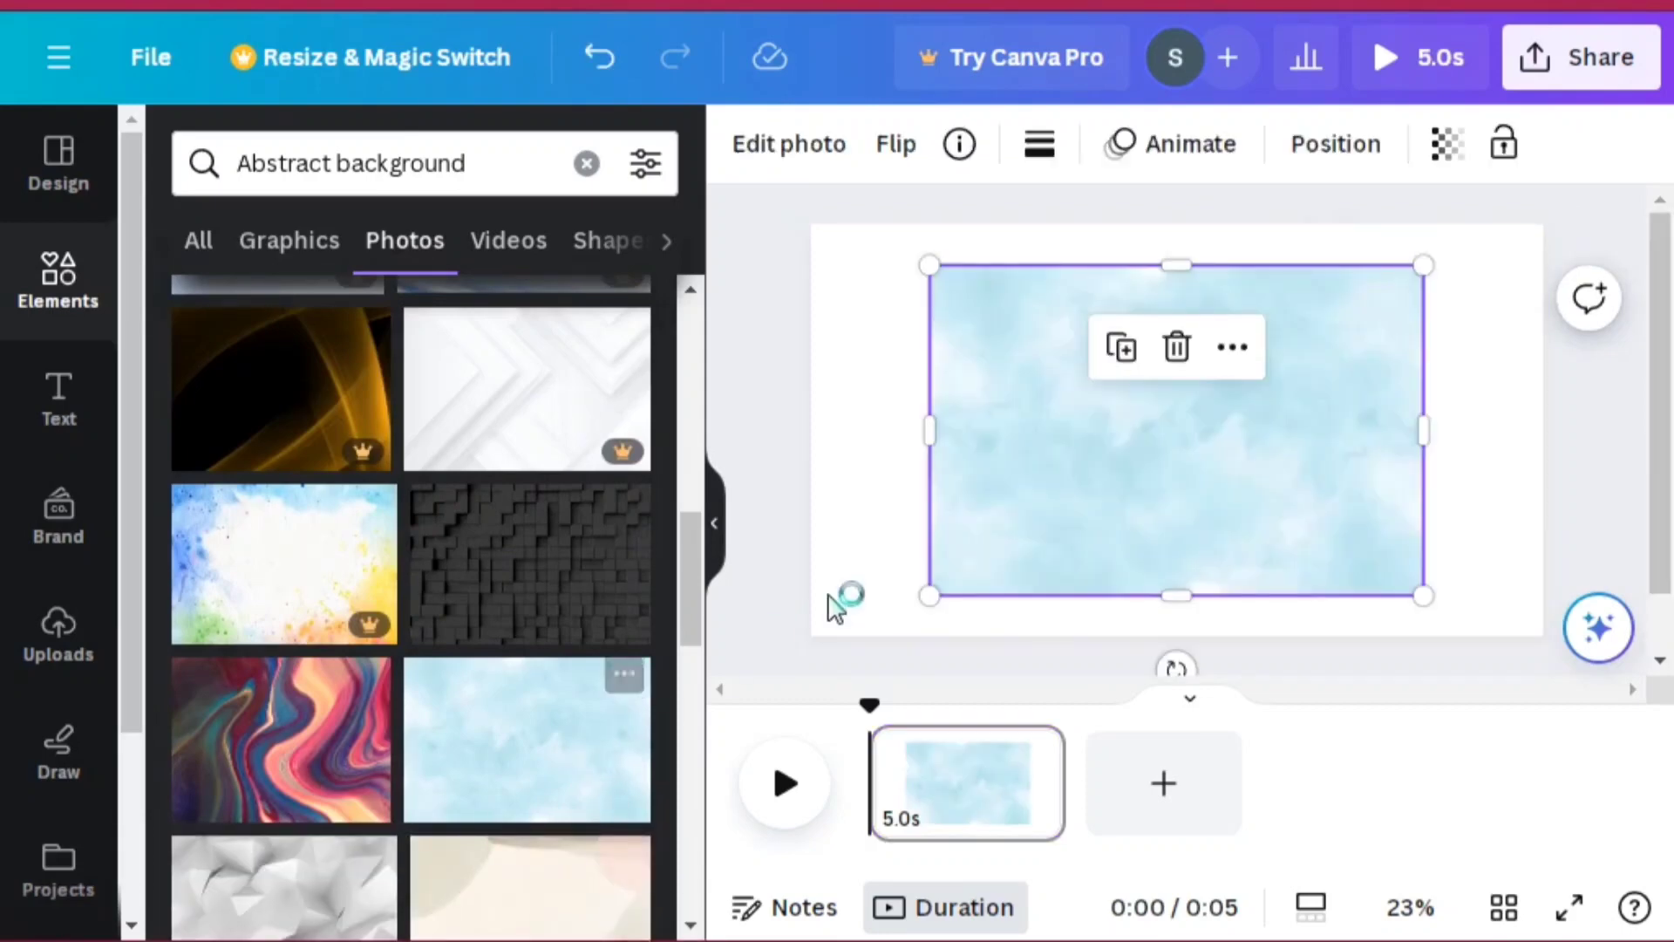
right_click(941, 516)
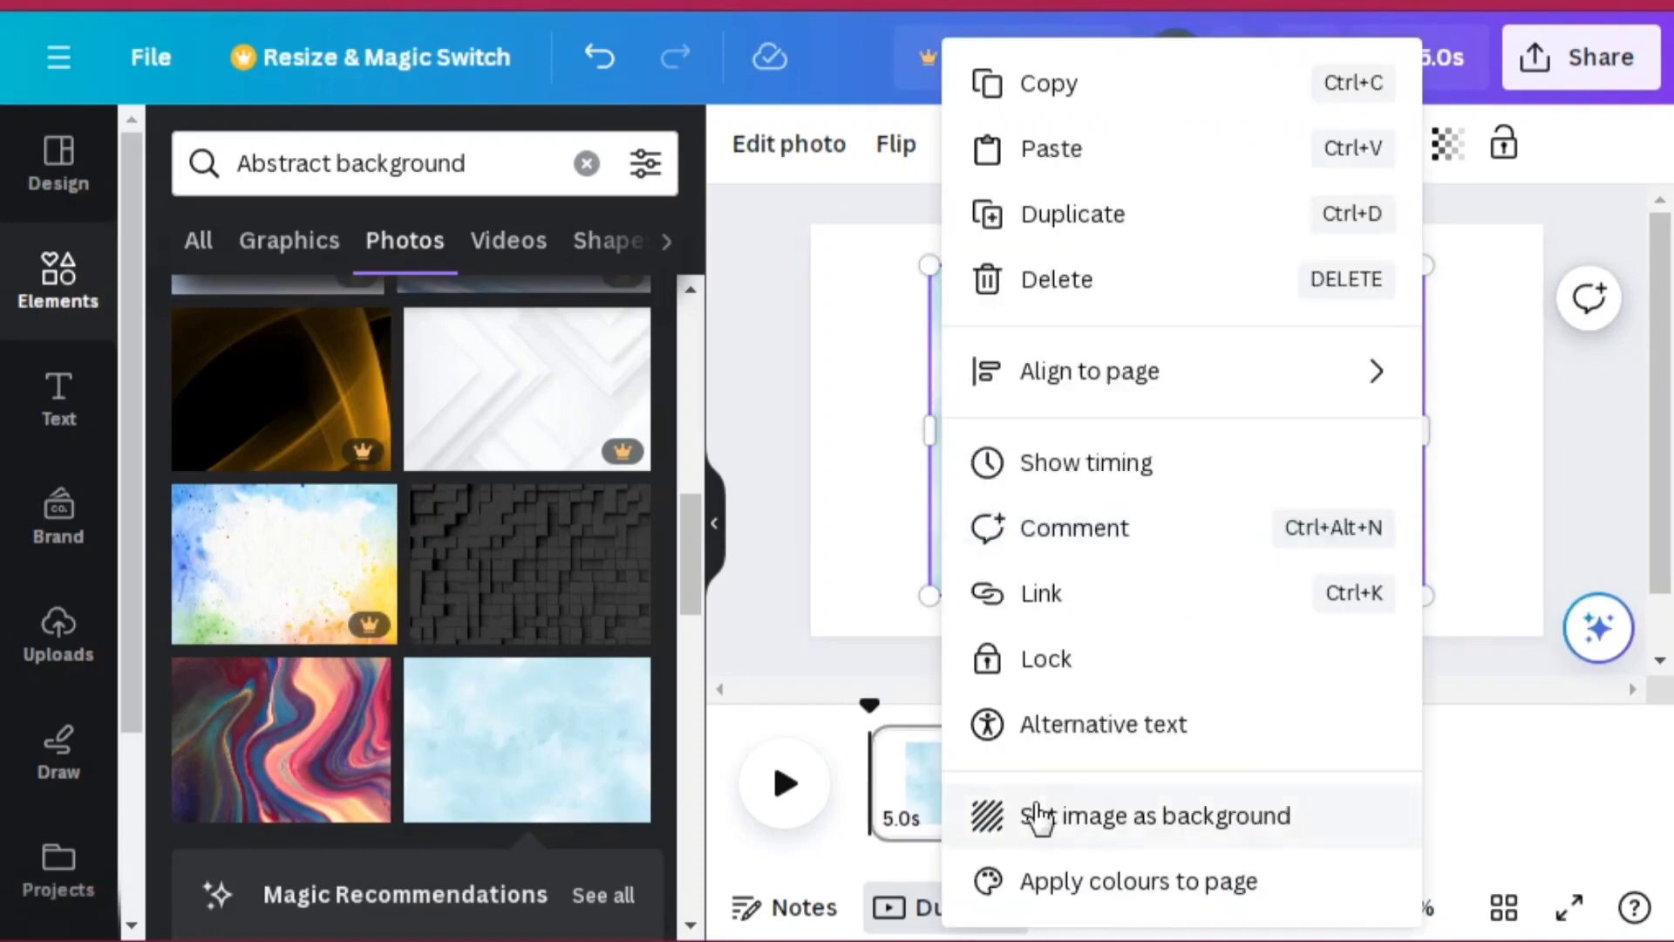
left_click(1038, 815)
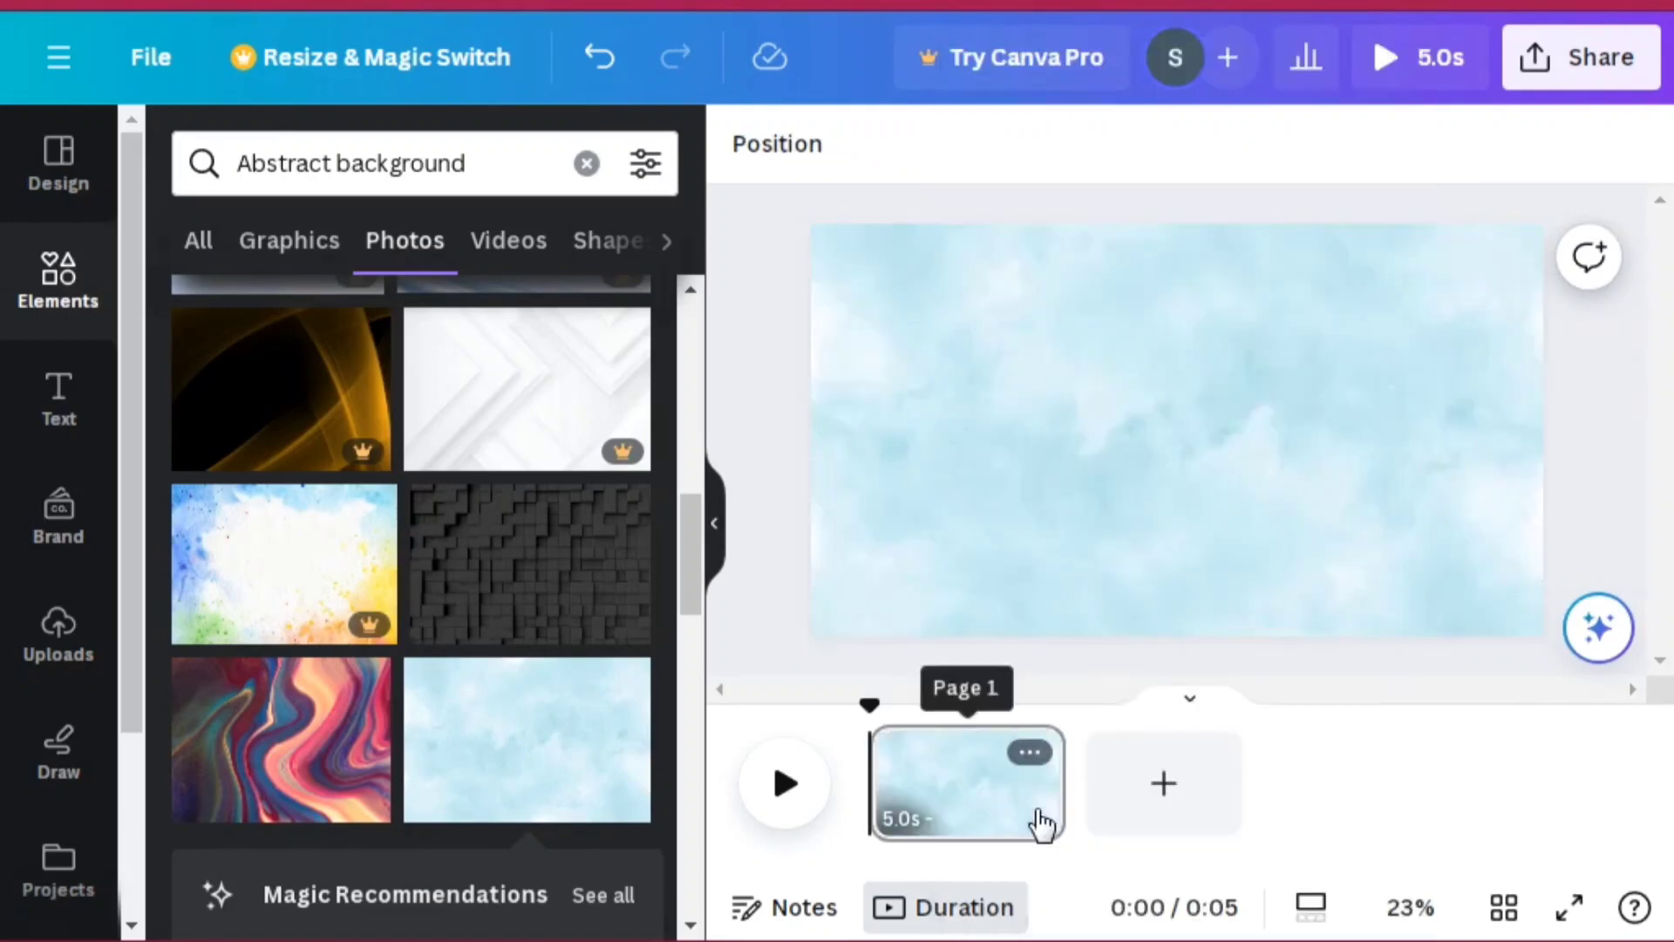
left_click(1142, 543)
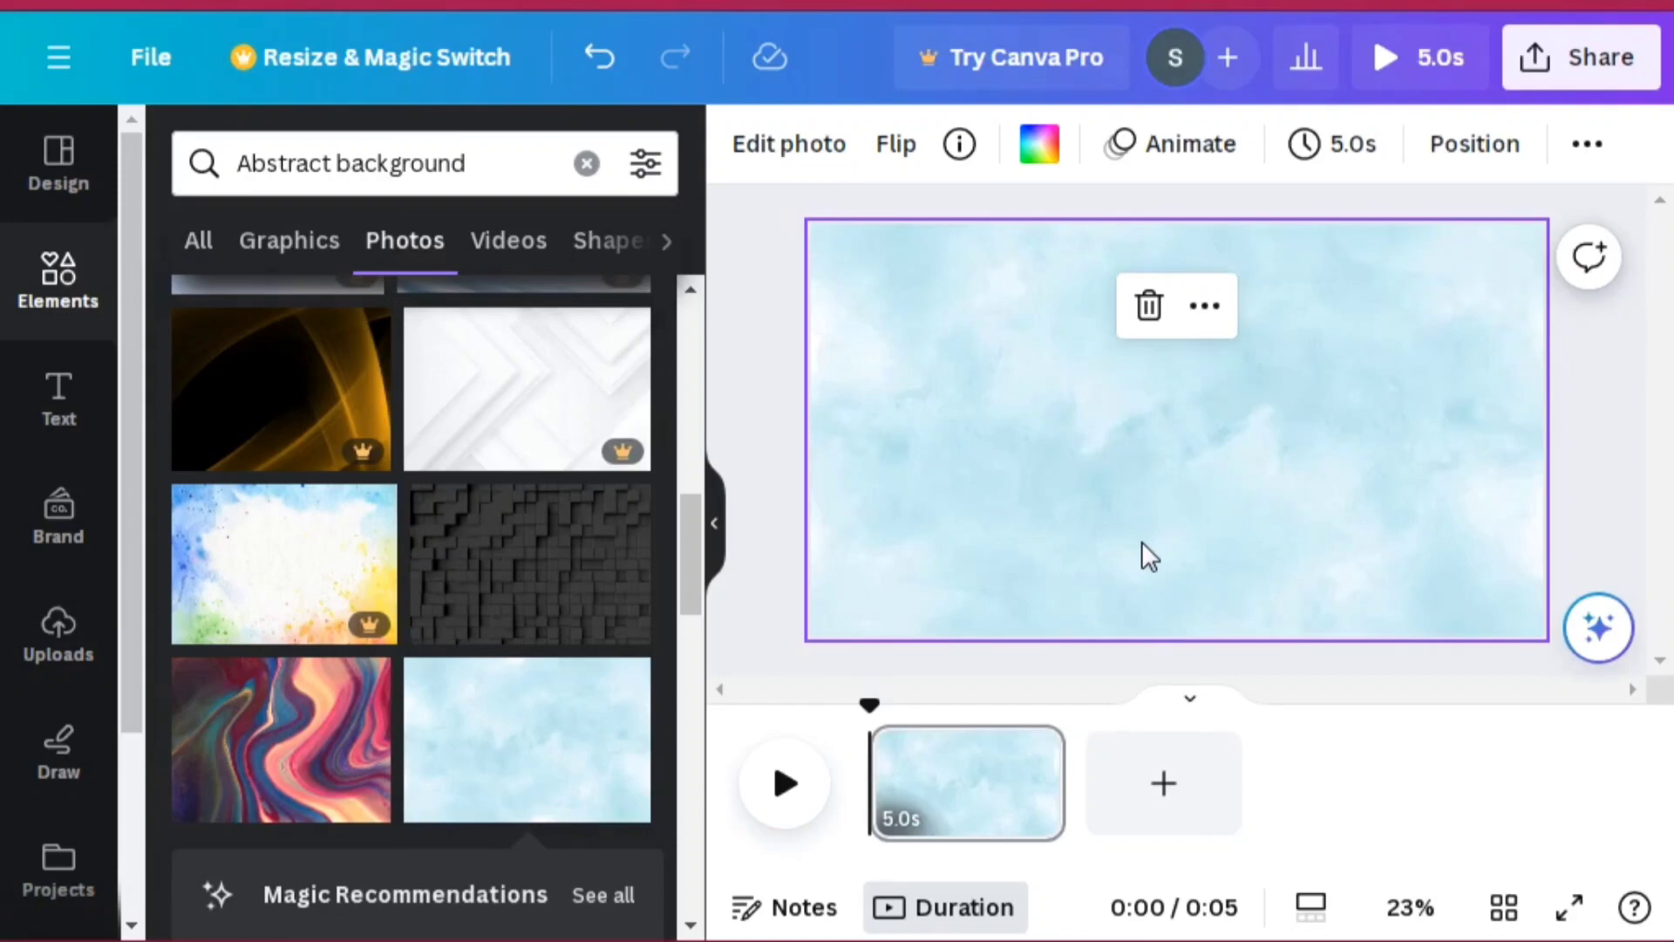
key("Delete")
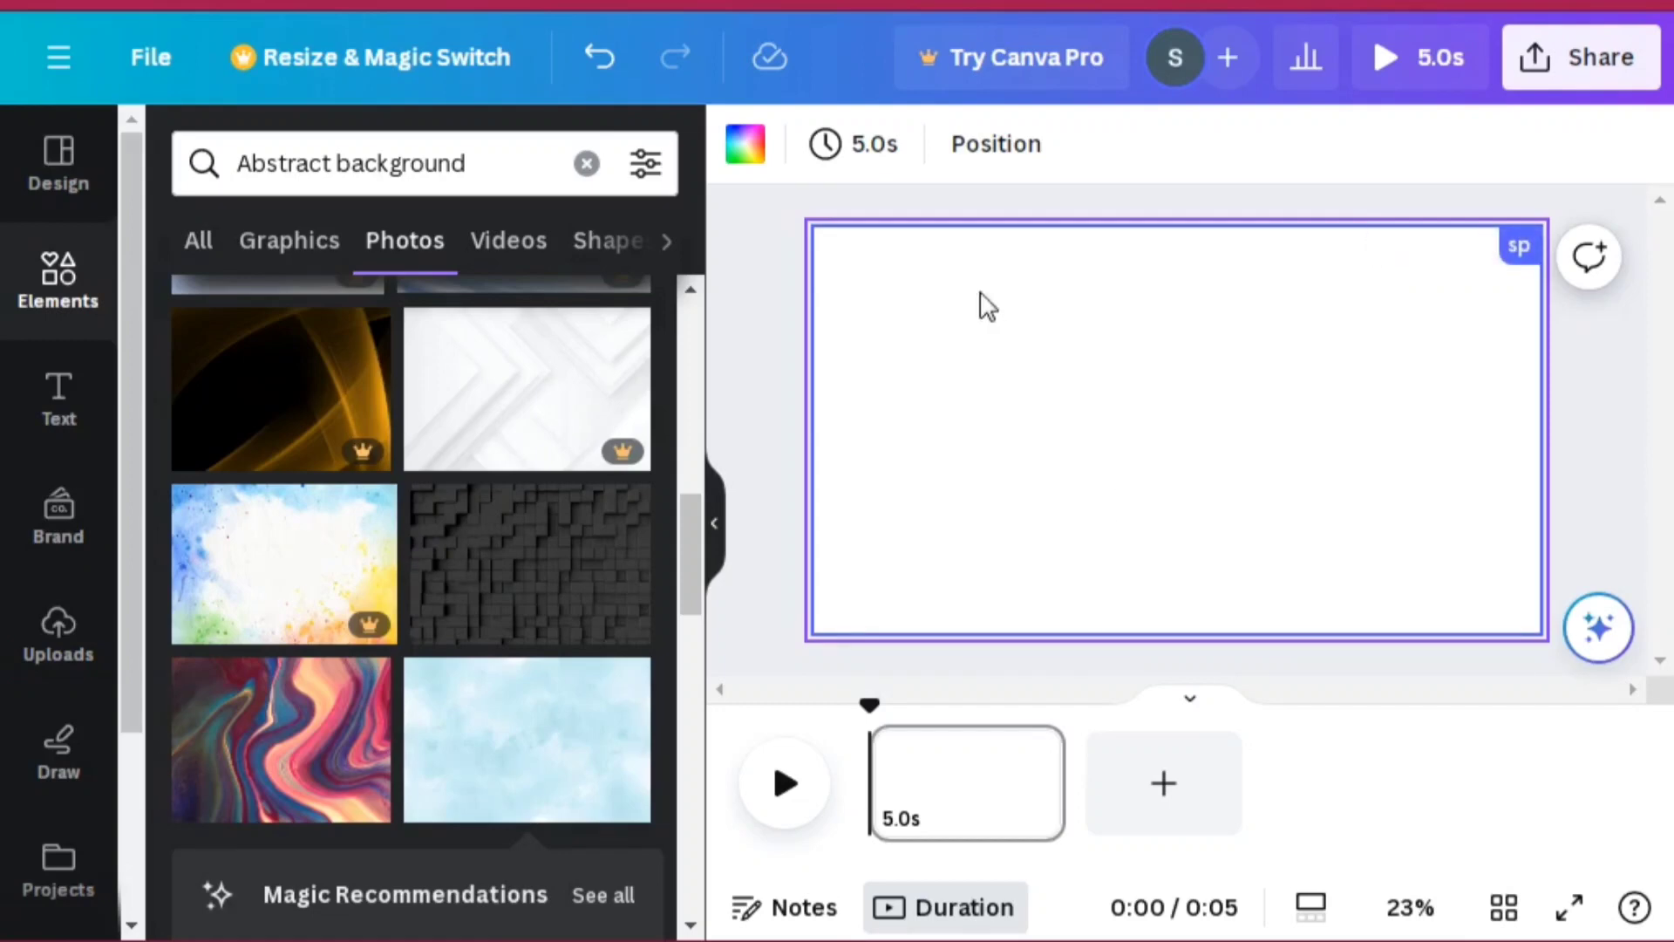
left_click(600, 57)
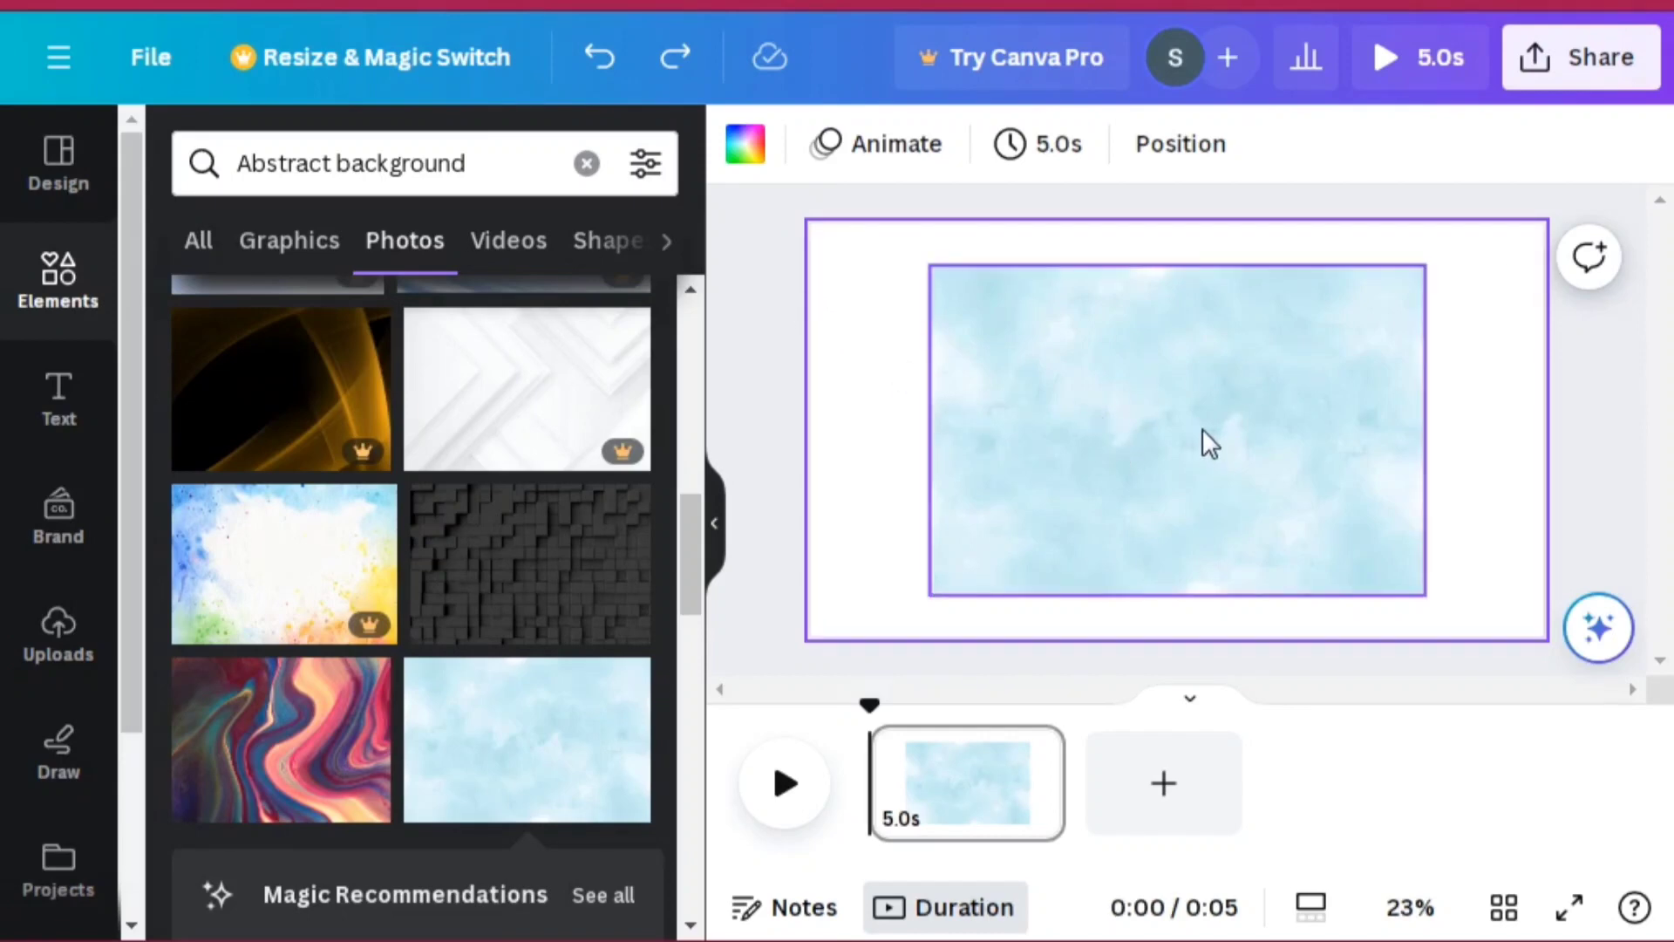
Step: Set the light blue watercolor photo as the page background
right_click(1179, 369)
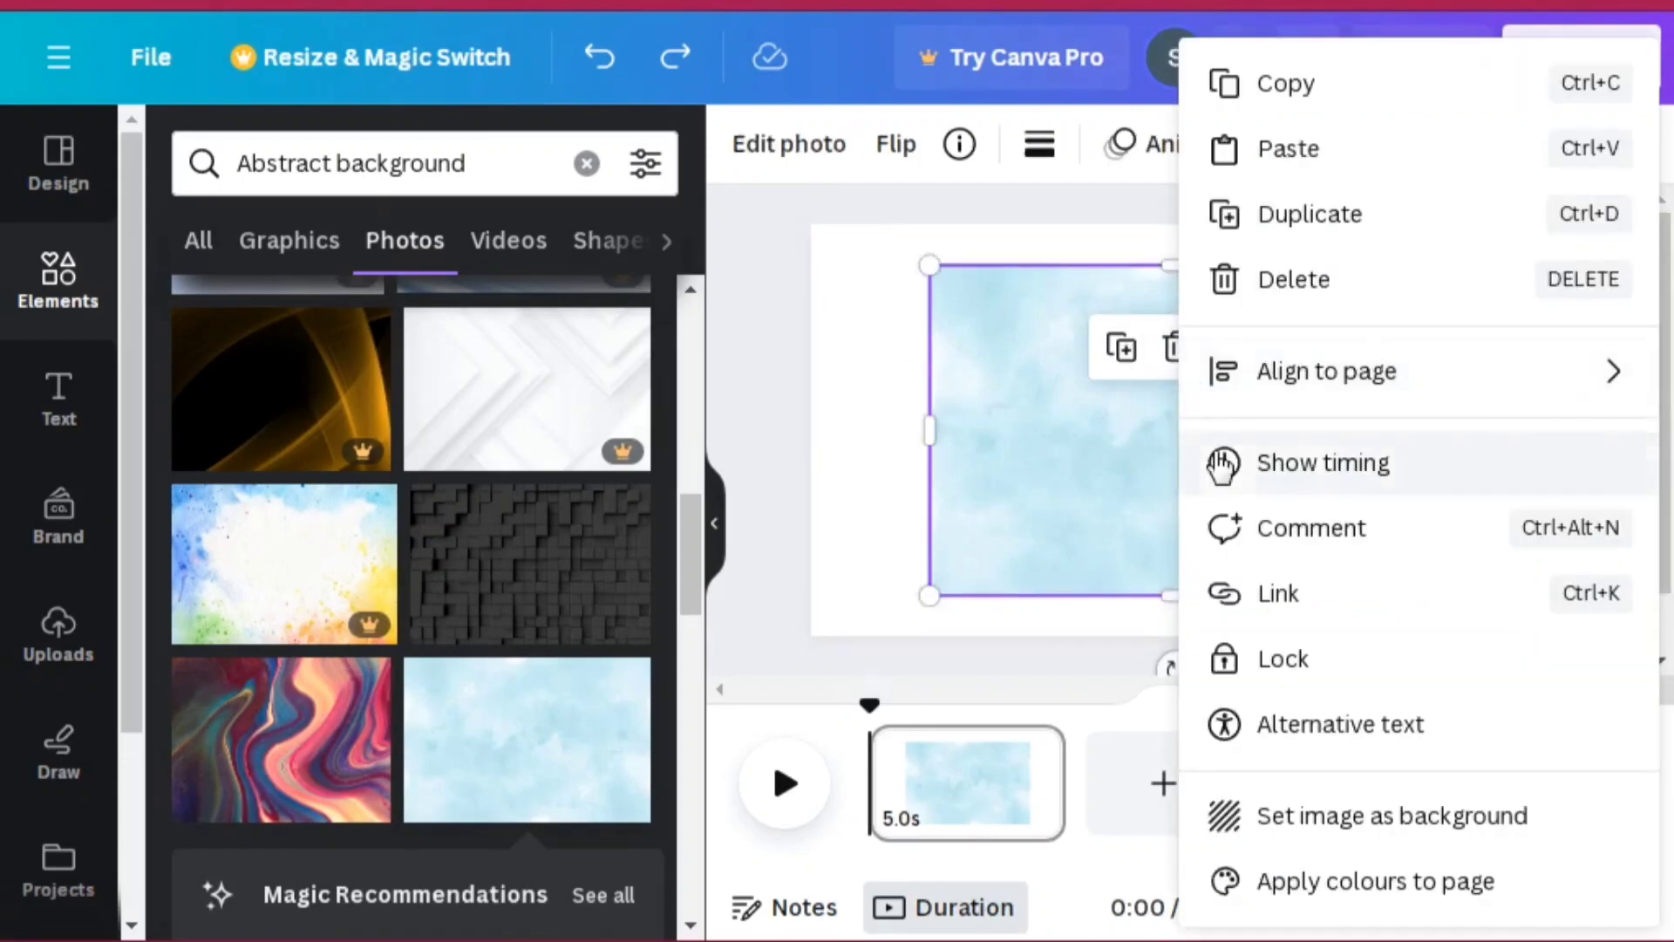
left_click(1316, 827)
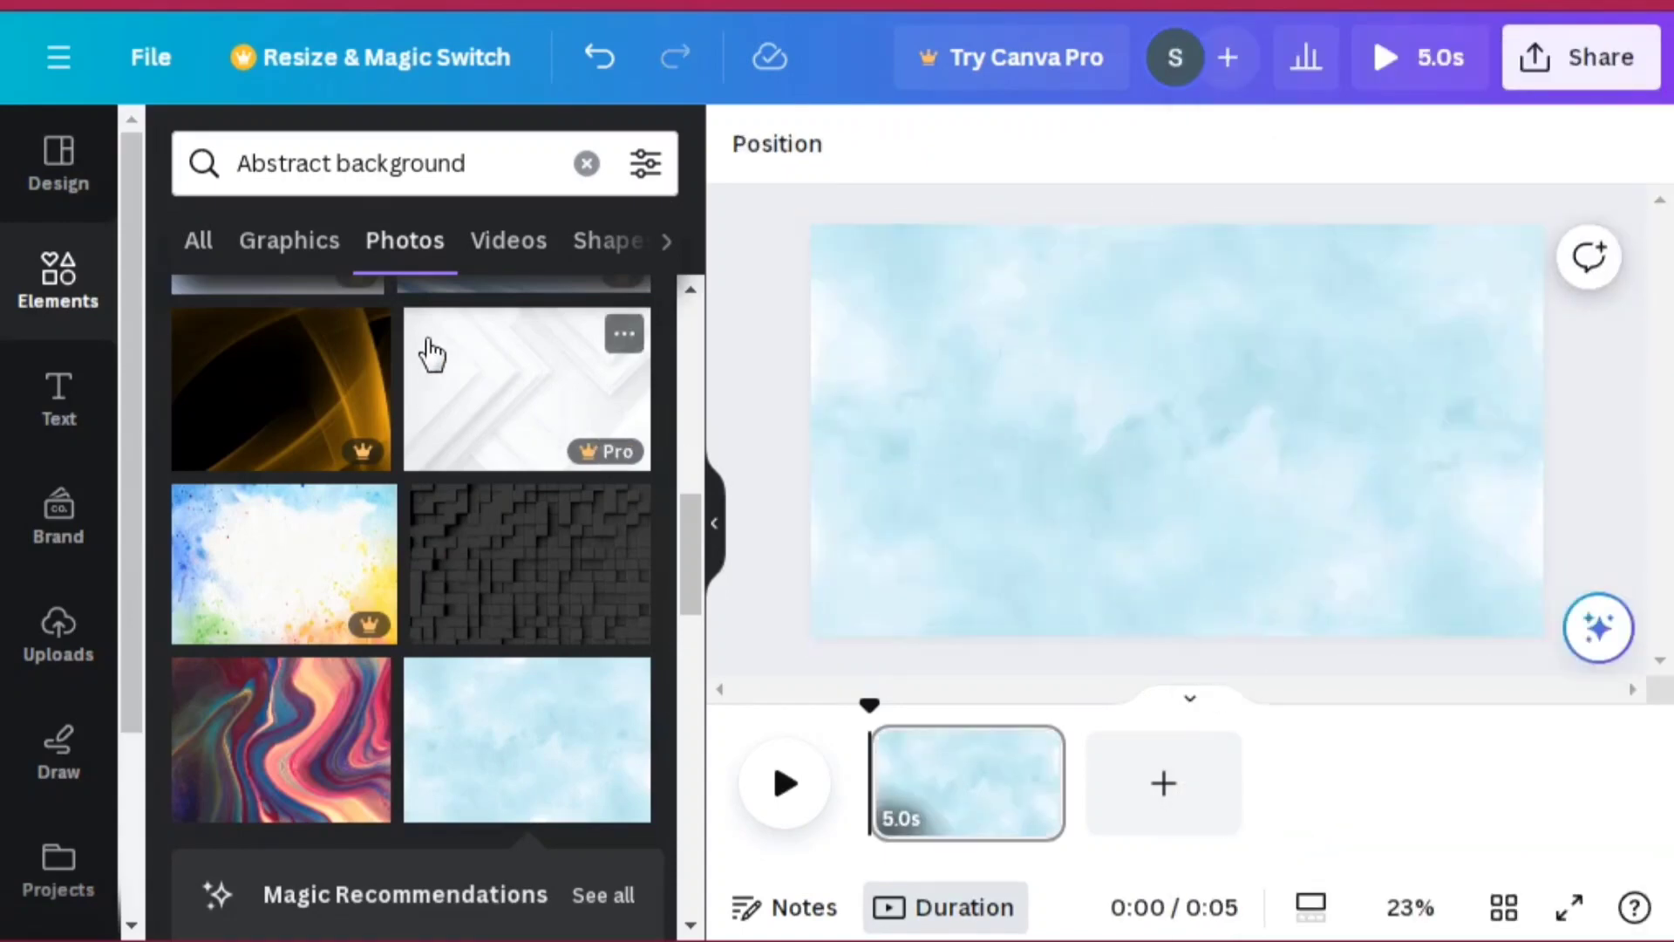
Step: Replace the element search with mothers day and run the search
left_click(474, 163)
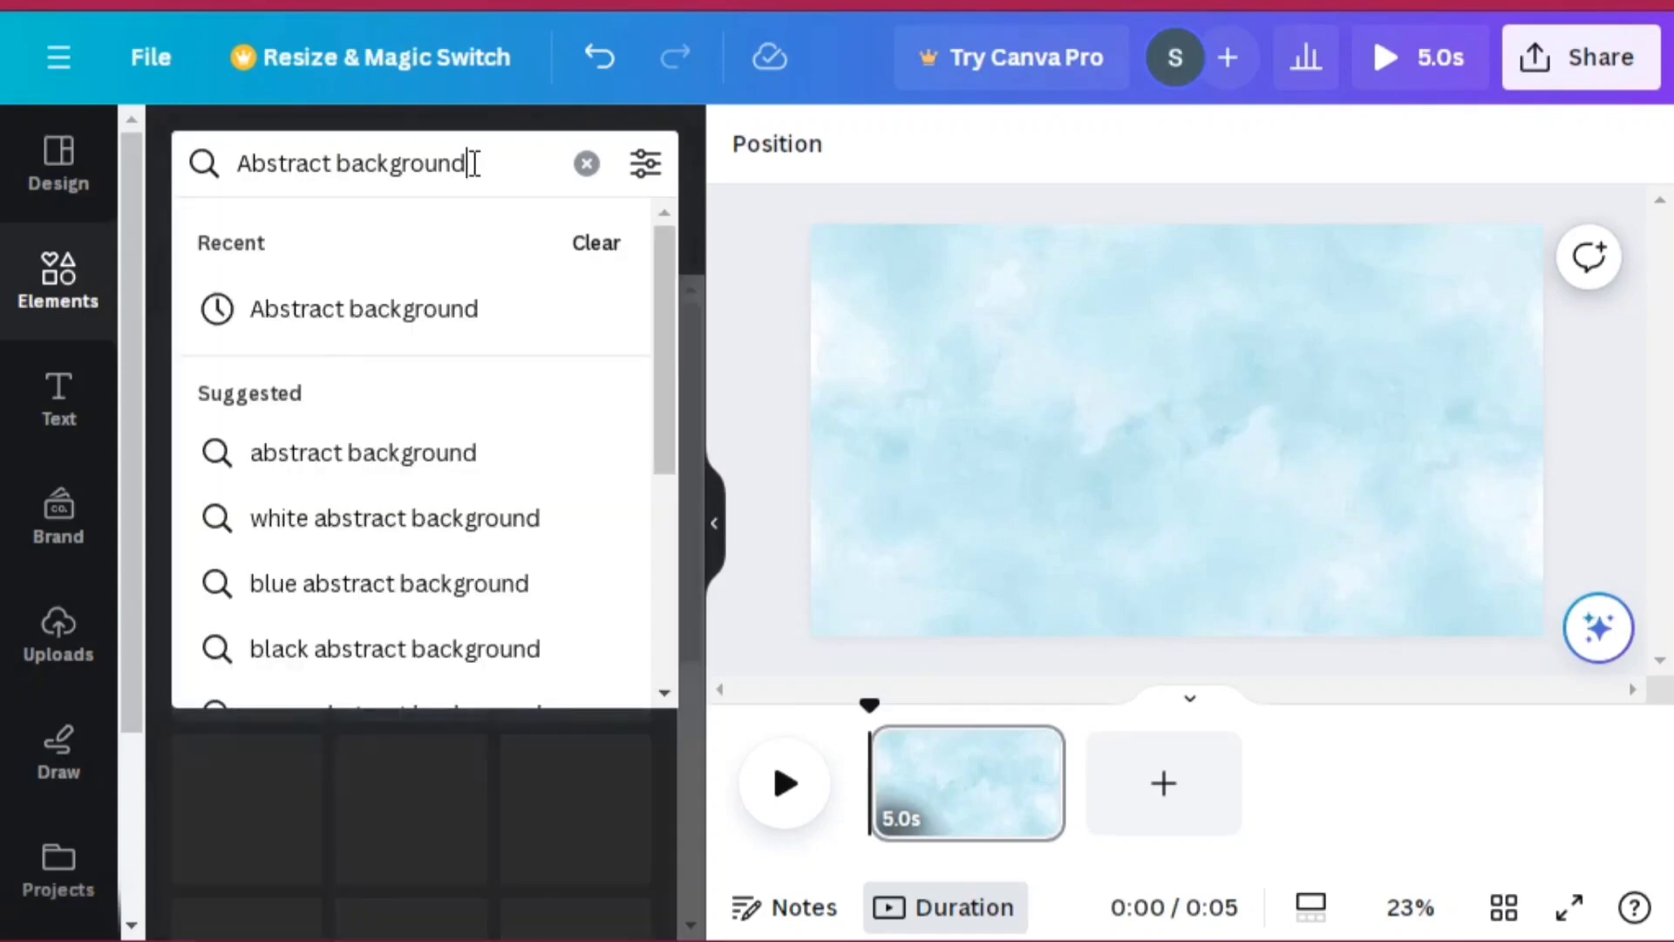
key("BackSpace")
key("BackSpace")
key("BackSpace")
key("BackSpace")
key("BackSpace")
key("BackSpace")
key("BackSpace")
key("BackSpace")
key("BackSpace")
key("BackSpace")
key("BackSpace")
key("BackSpace")
key("BackSpace")
key("BackSpace")
key("BackSpace")
key("BackSpace")
key("BackSpace")
key("BackSpace")
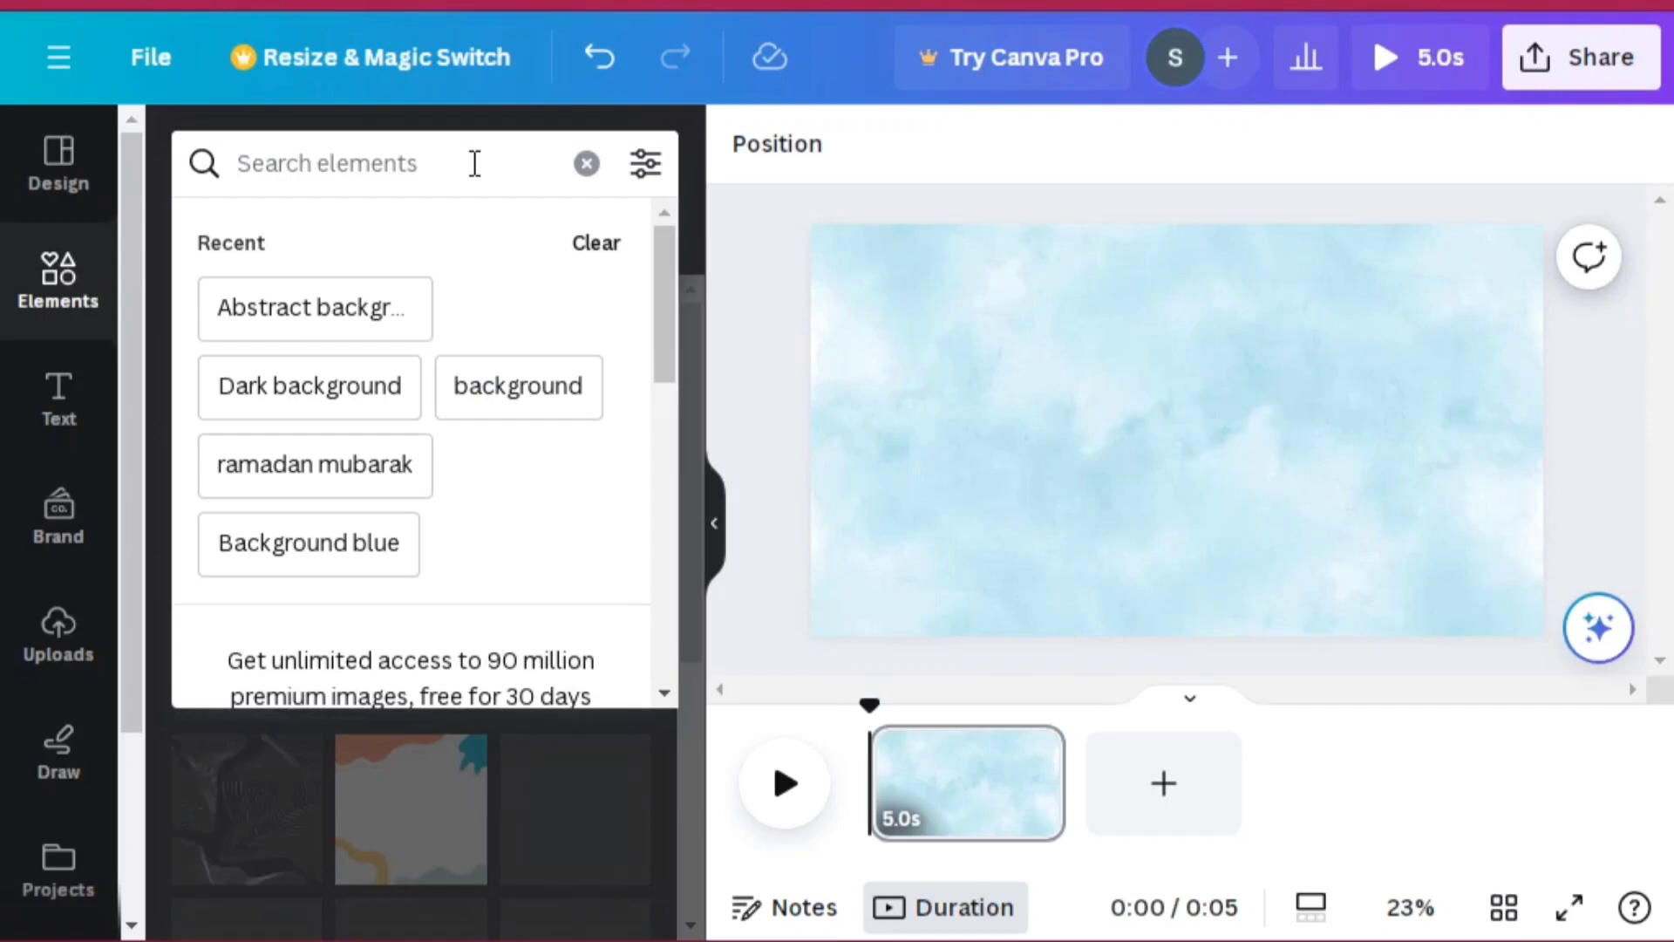
type("mot")
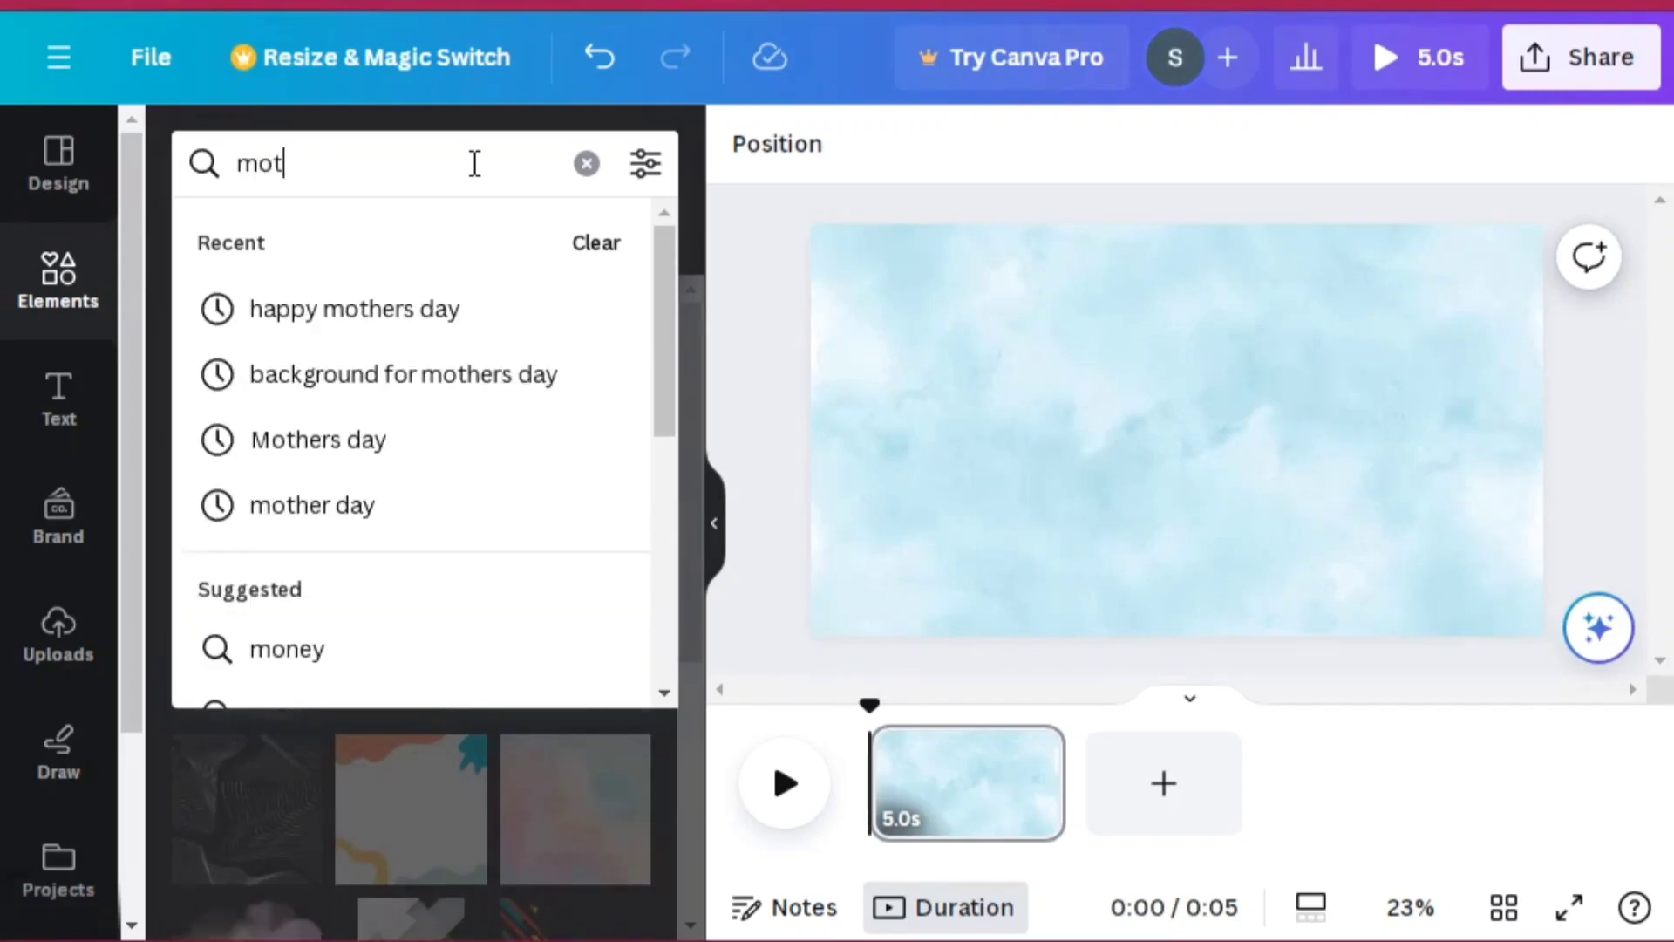
type("hers day")
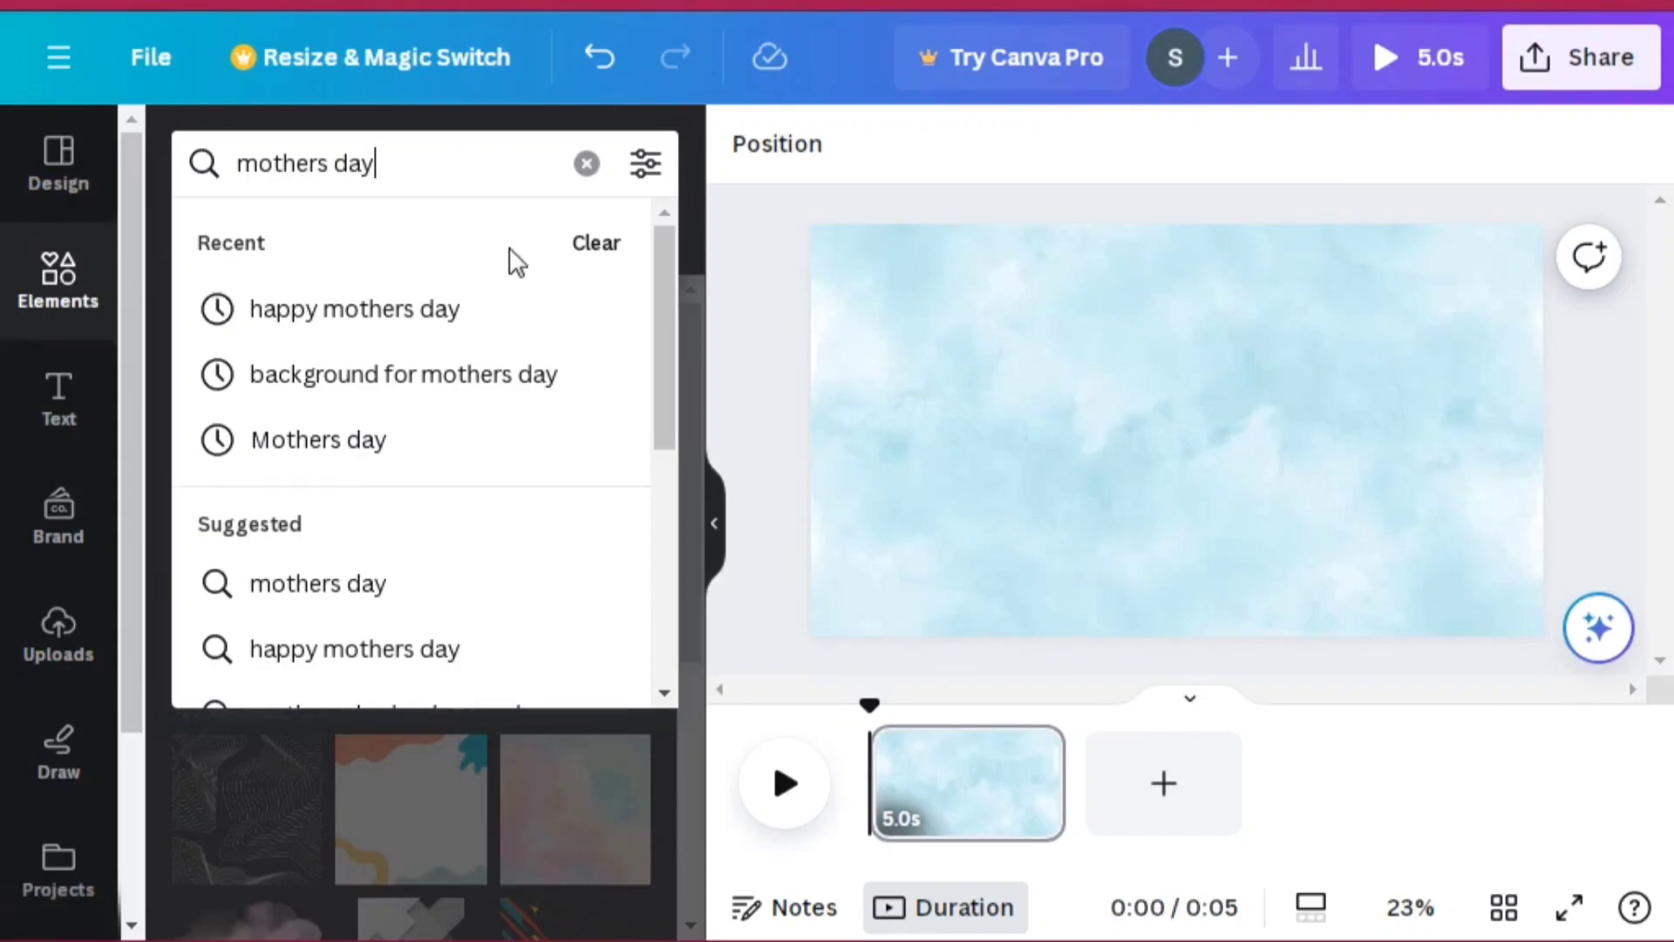
key("Return")
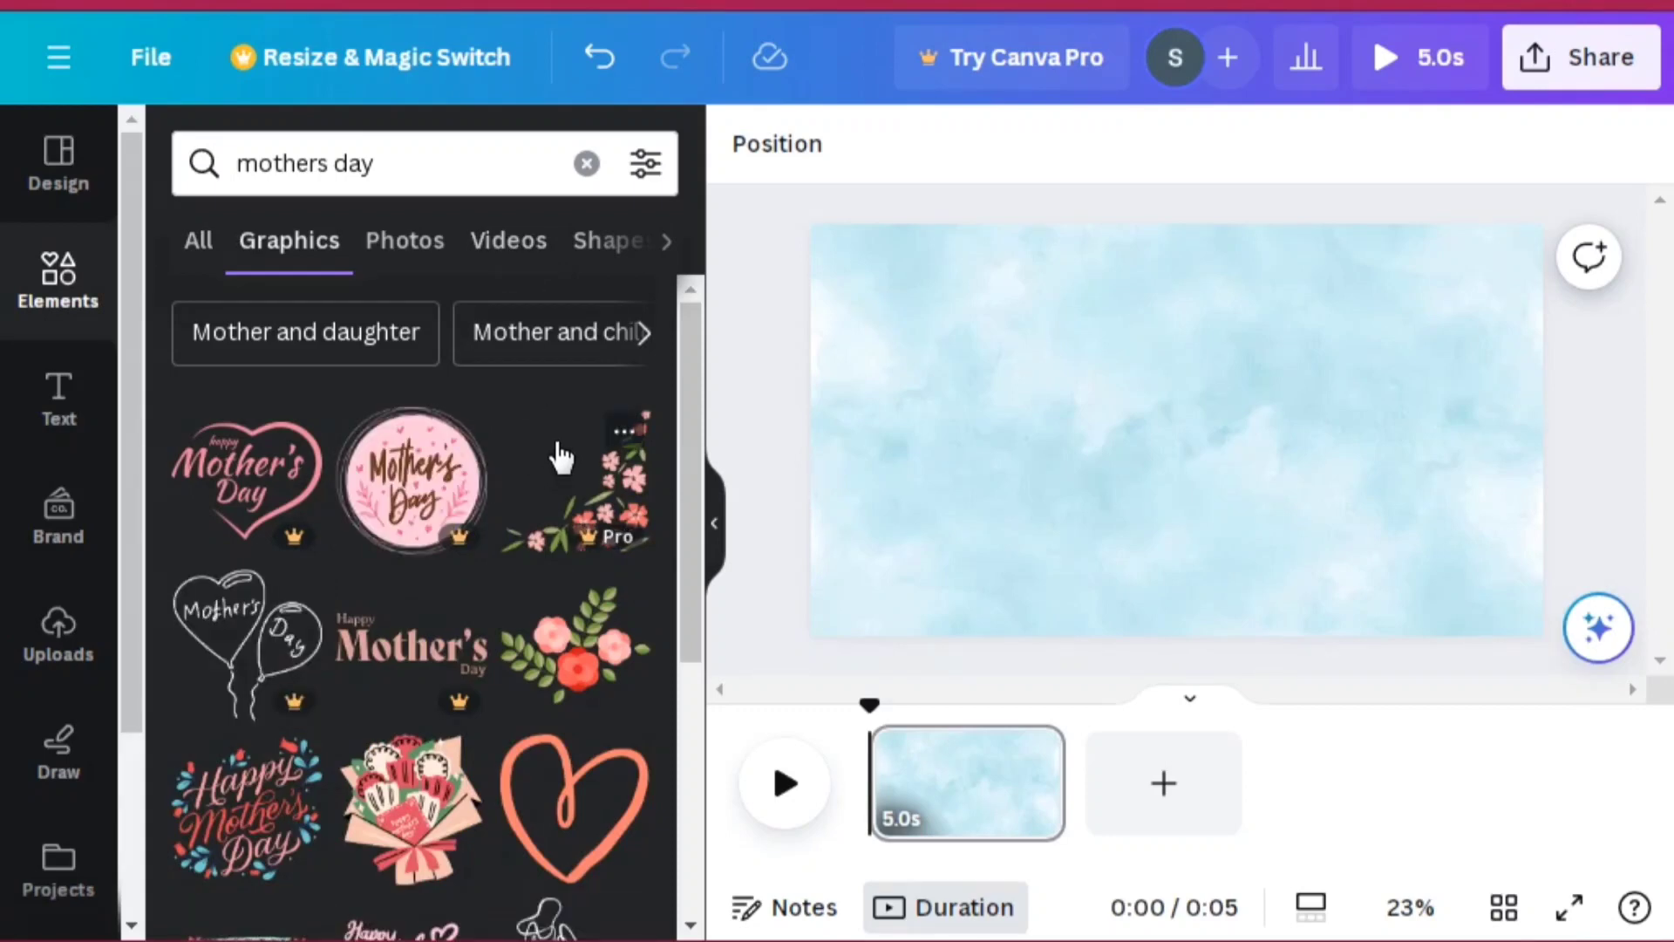
Step: Switch to the Mother and child graphics and add the orange line-art hands graphic to the page
left_click(562, 336)
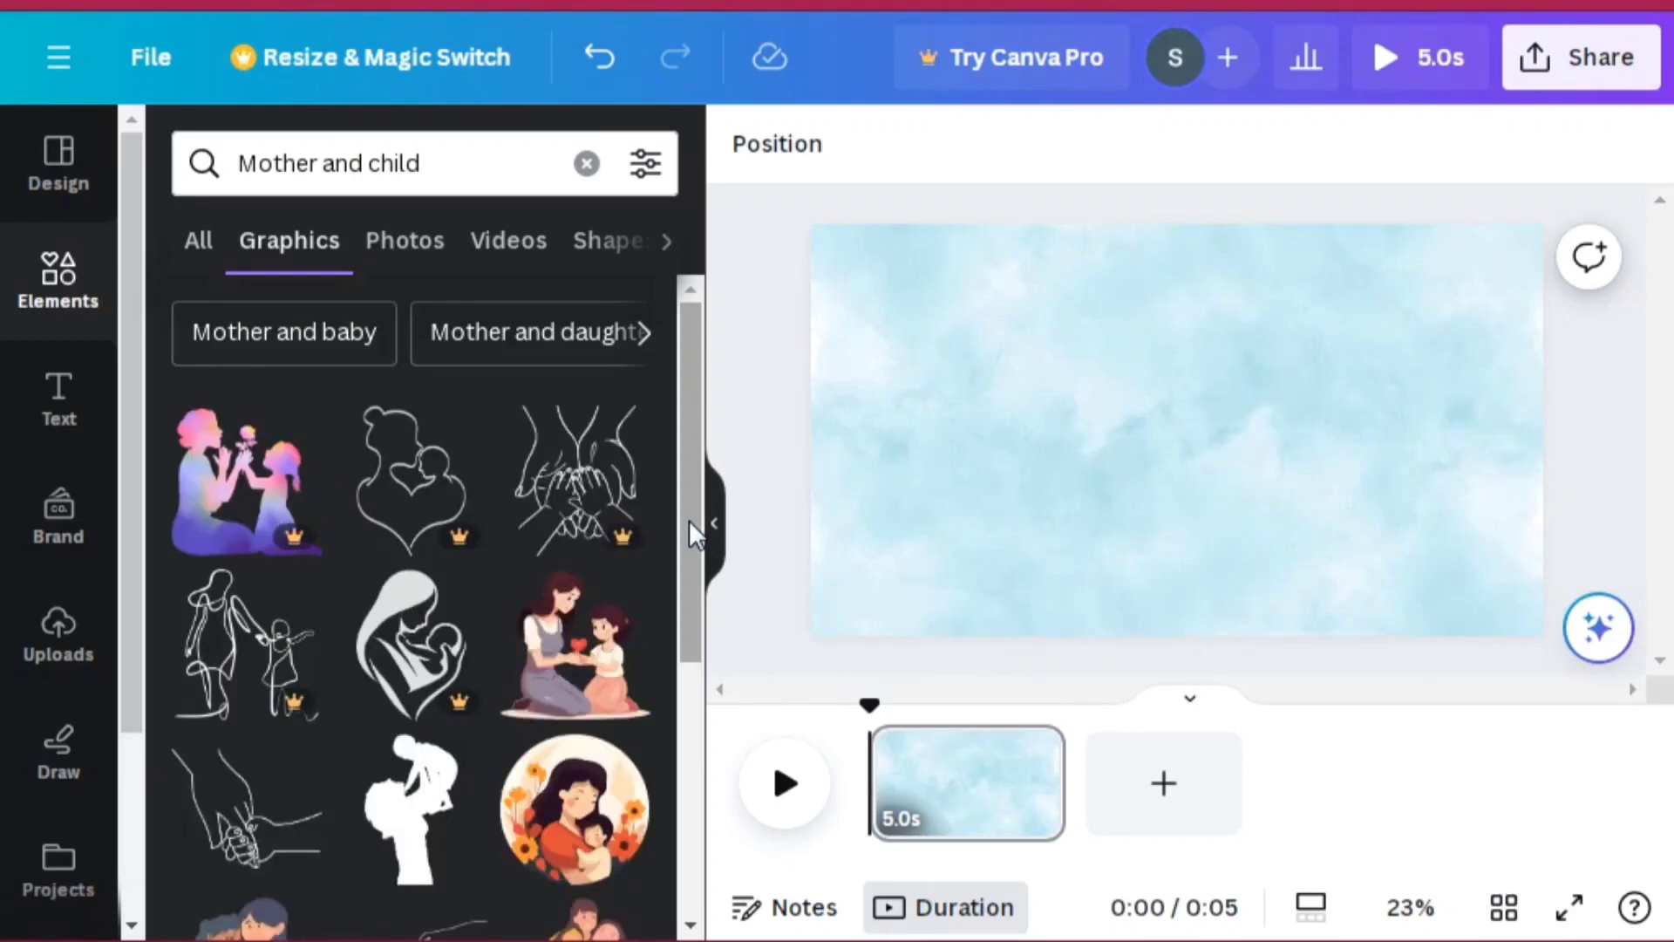
left_click_drag(689, 520, 692, 720)
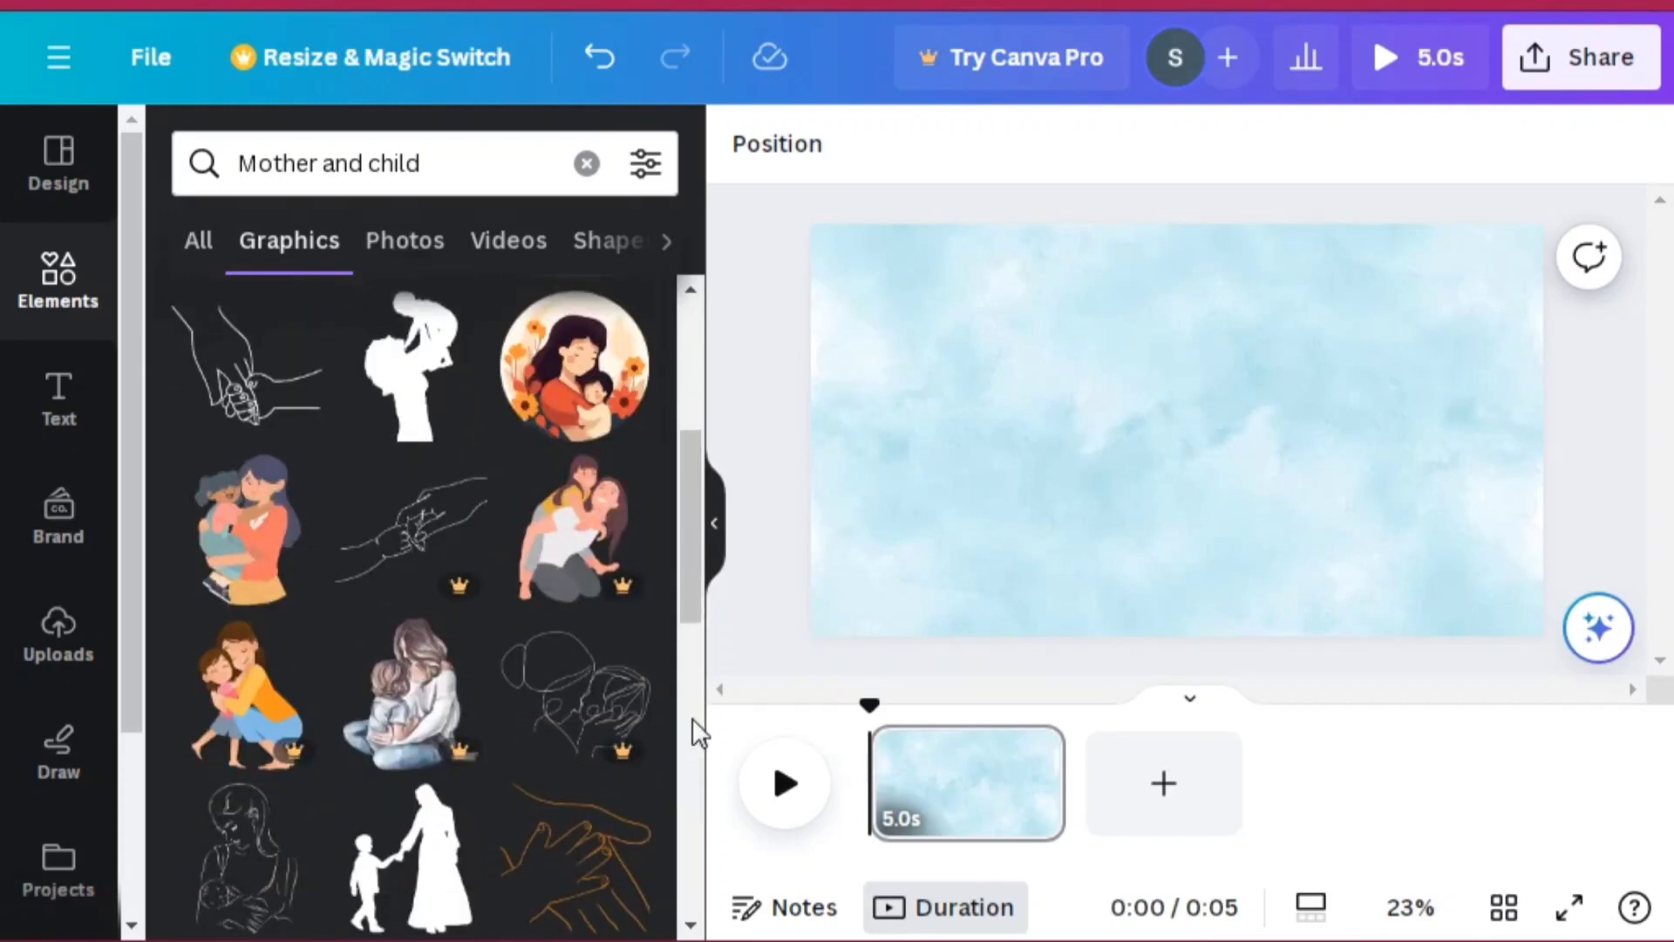
left_click_drag(689, 569, 699, 789)
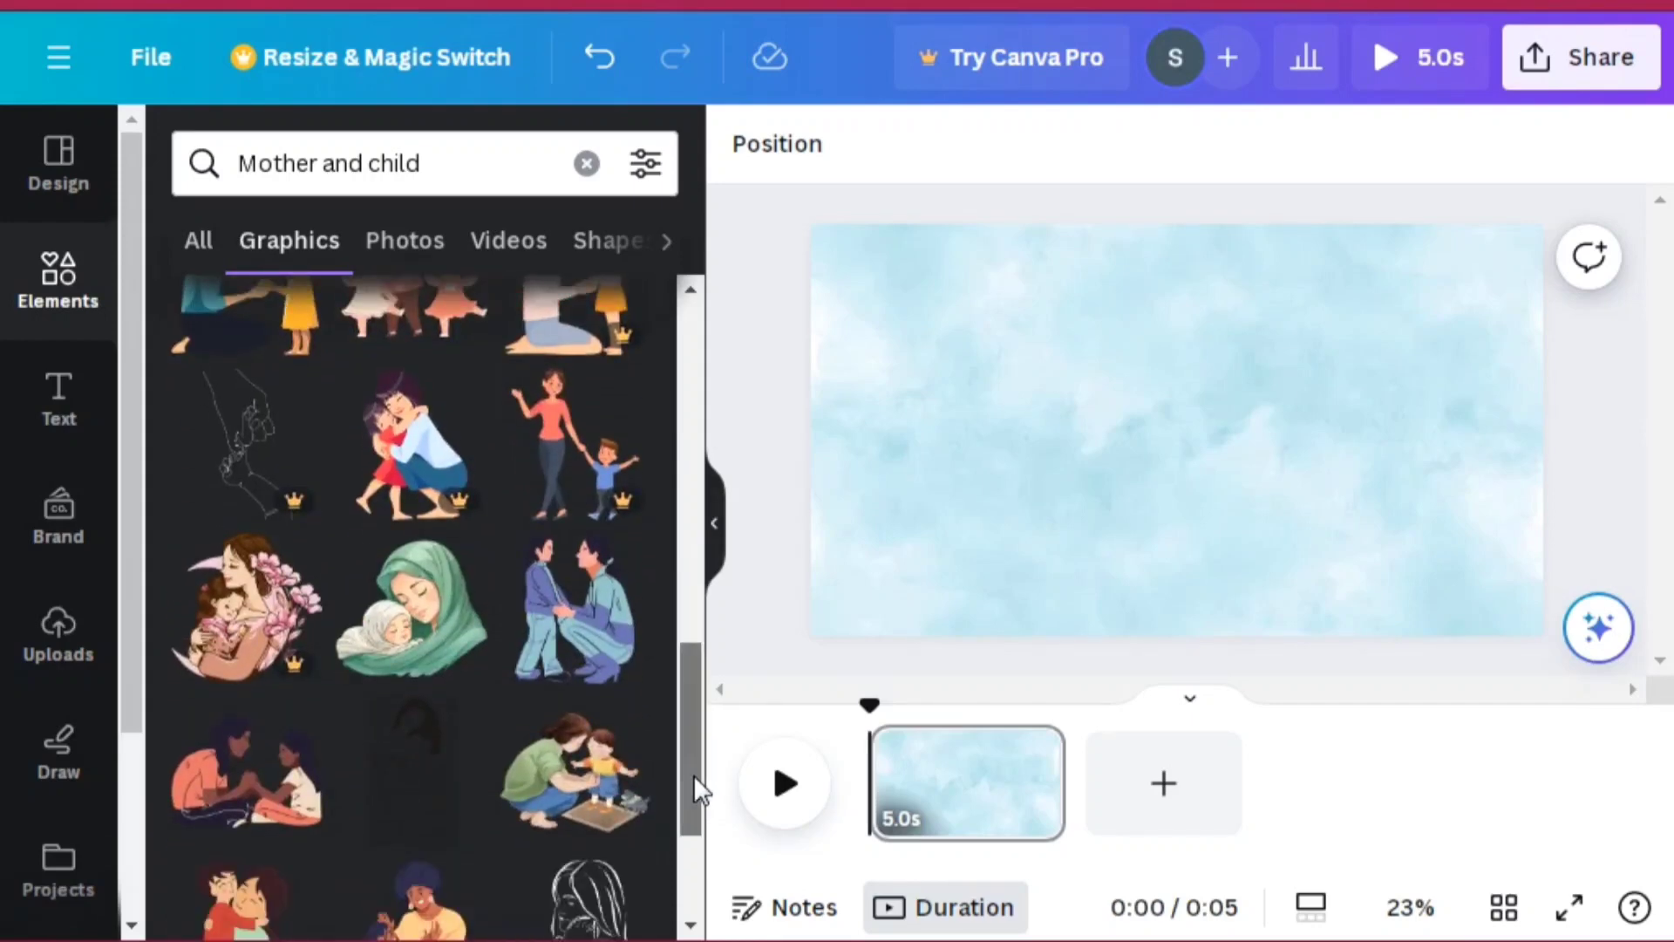
left_click_drag(693, 775, 693, 824)
left_click(694, 822)
left_click(694, 810)
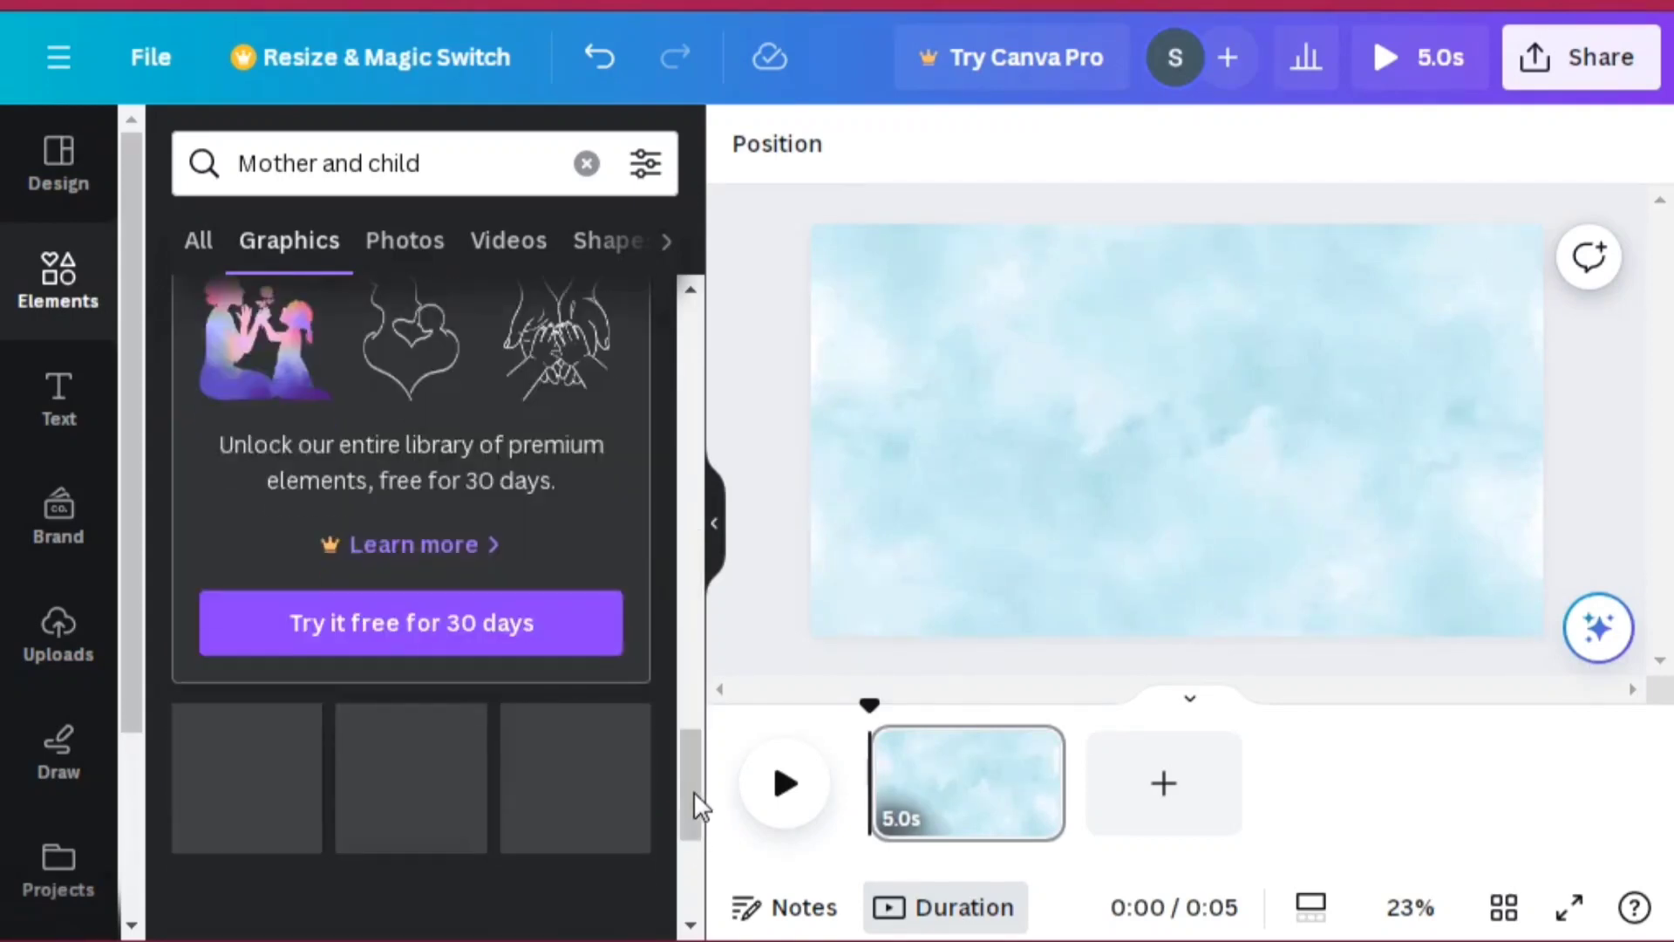
left_click_drag(690, 755, 693, 542)
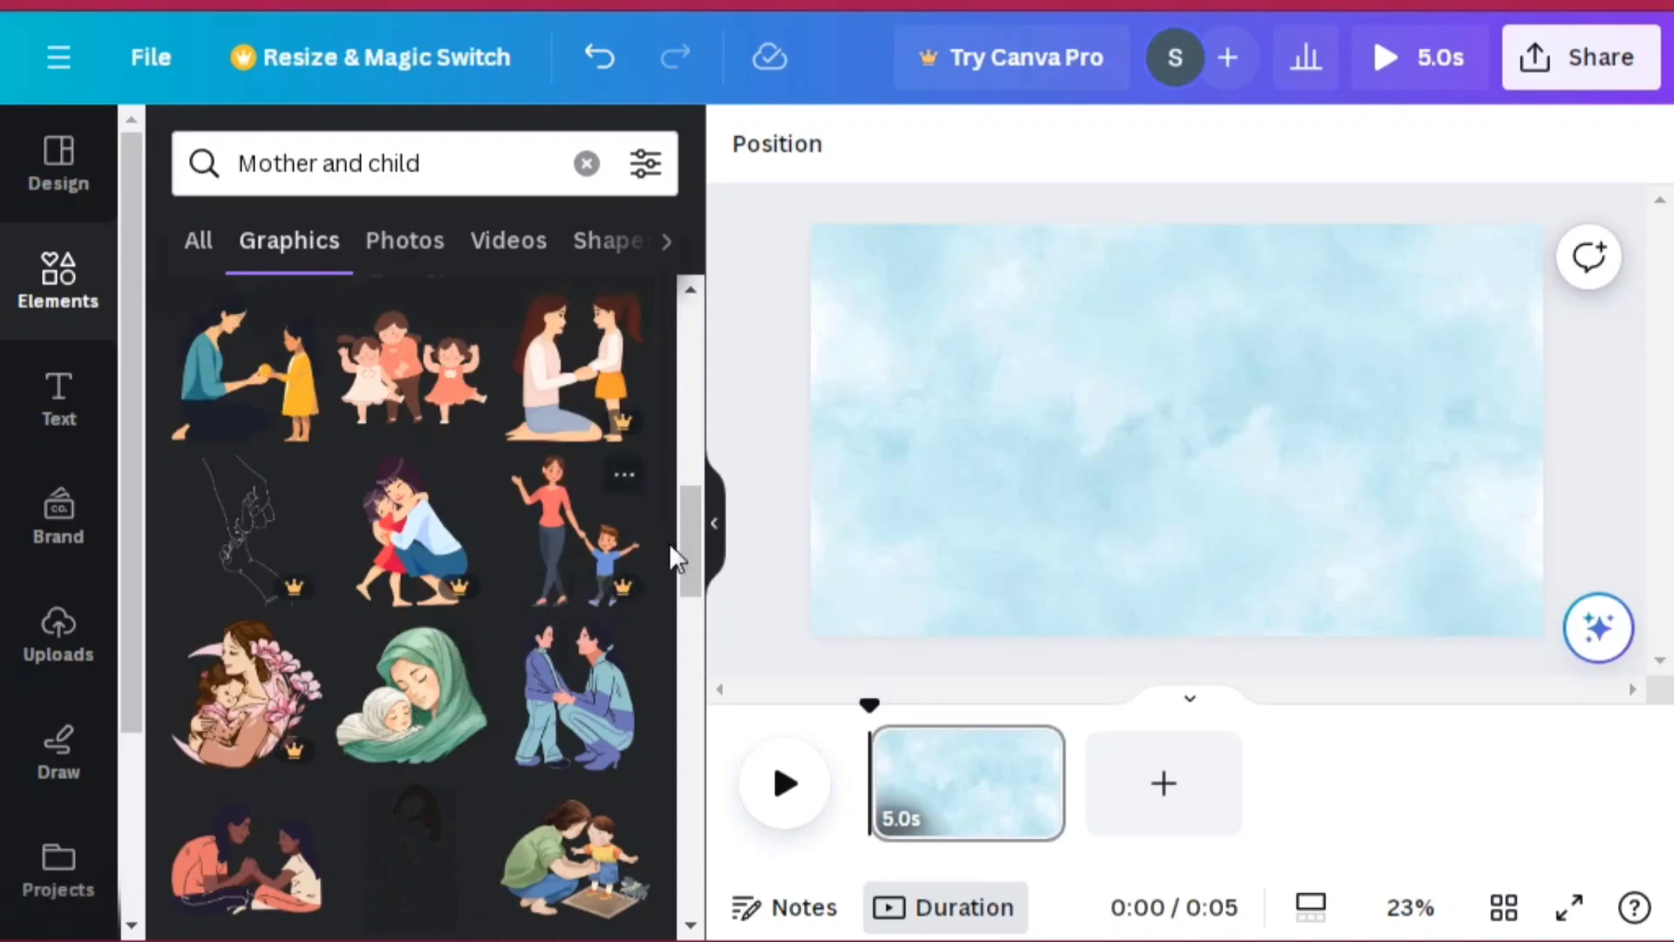
left_click_drag(687, 542, 692, 499)
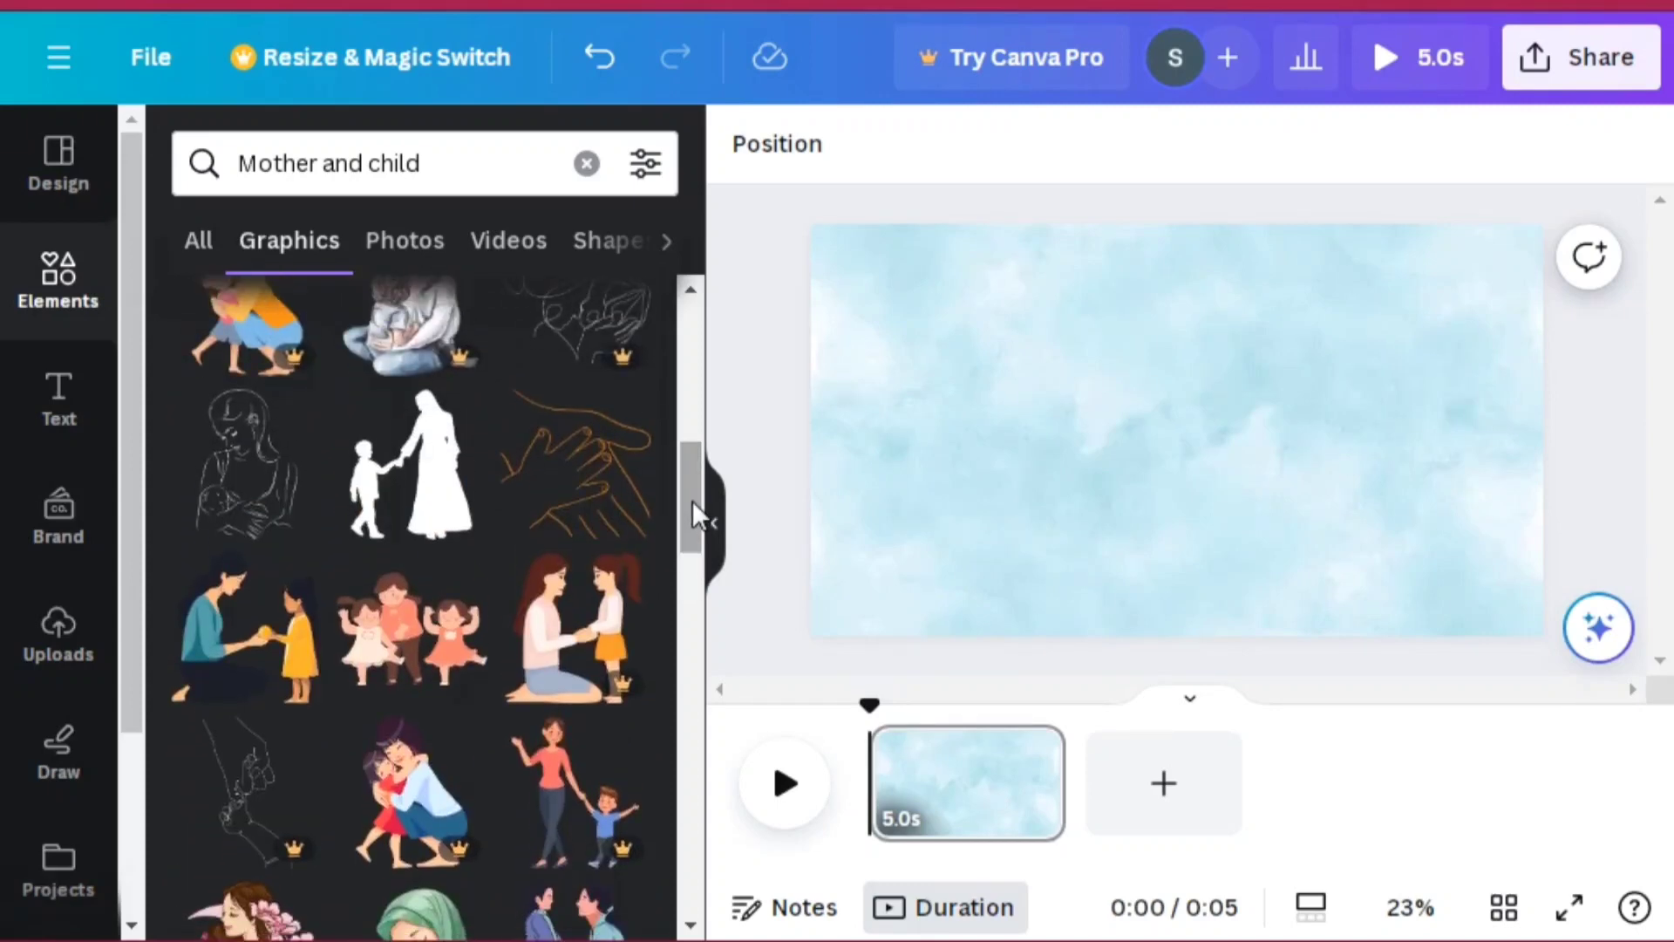
left_click(604, 480)
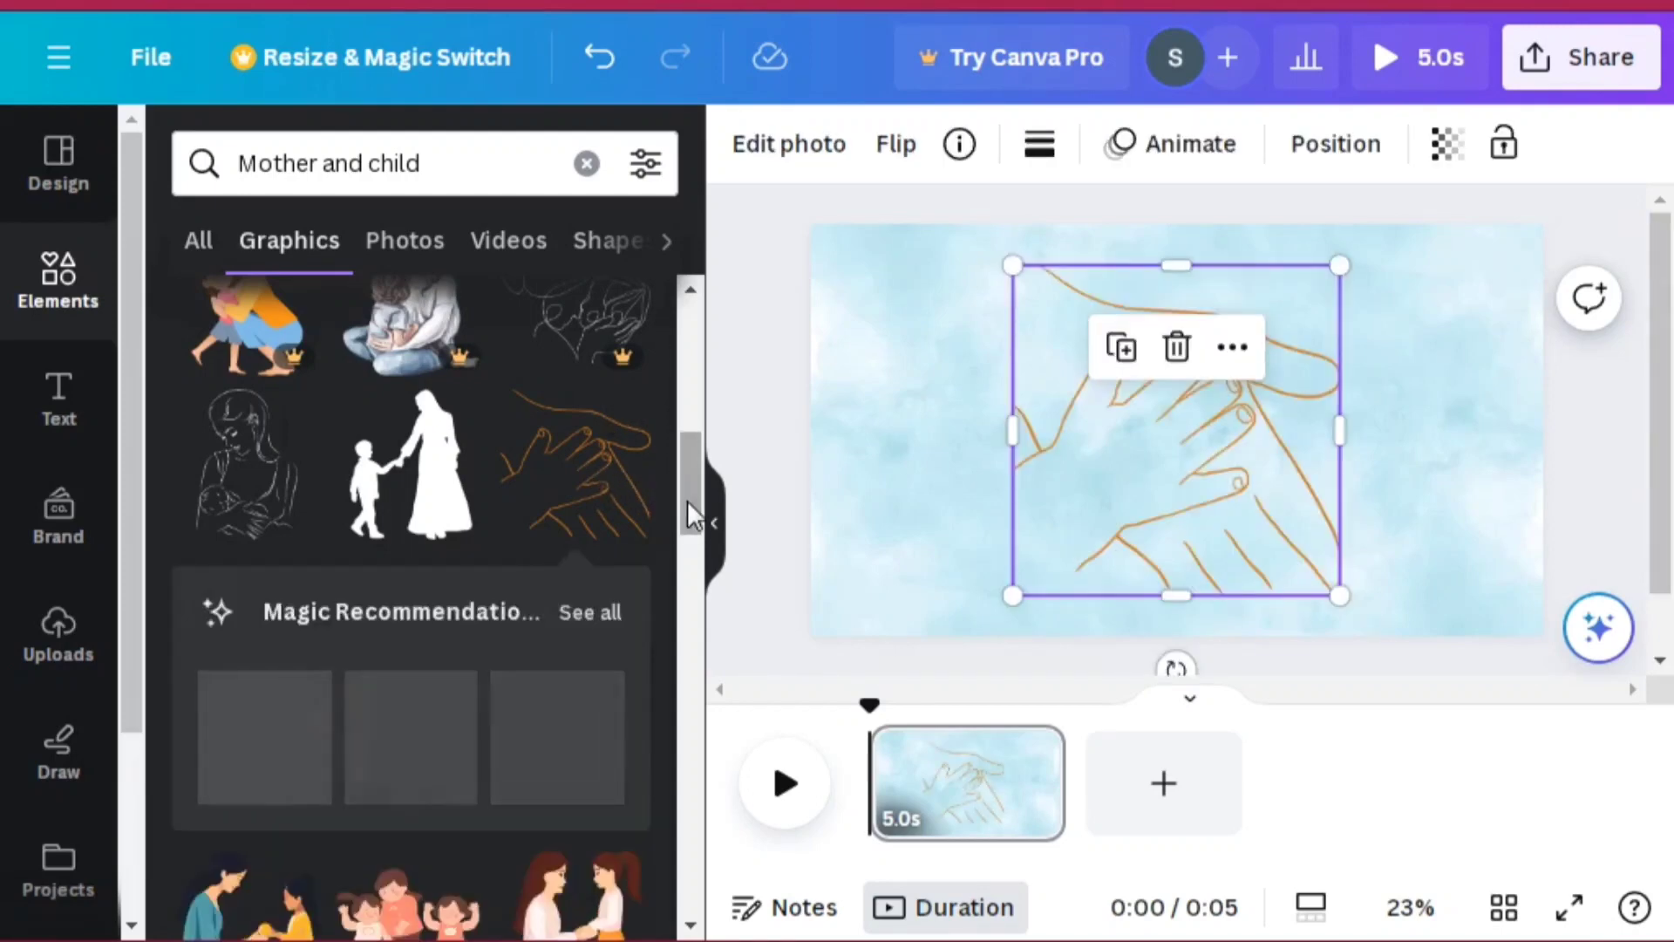
Step: Add the black line-art graphic of a hand holding a small hand to the page
left_click_drag(687, 501, 685, 349)
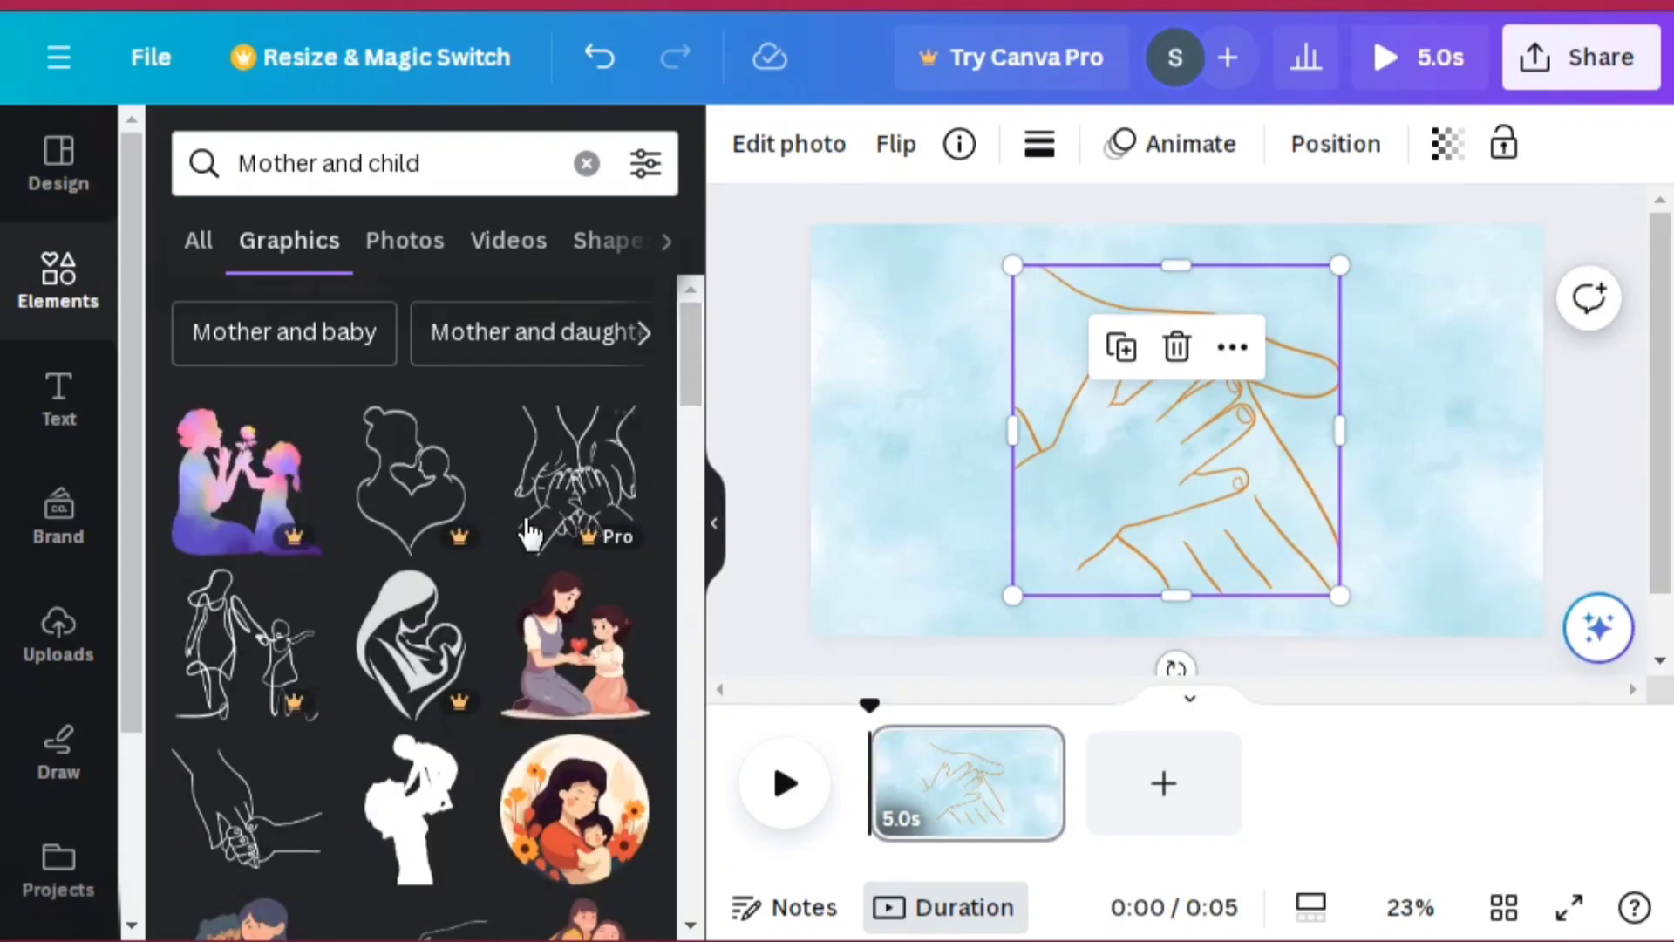
left_click(239, 800)
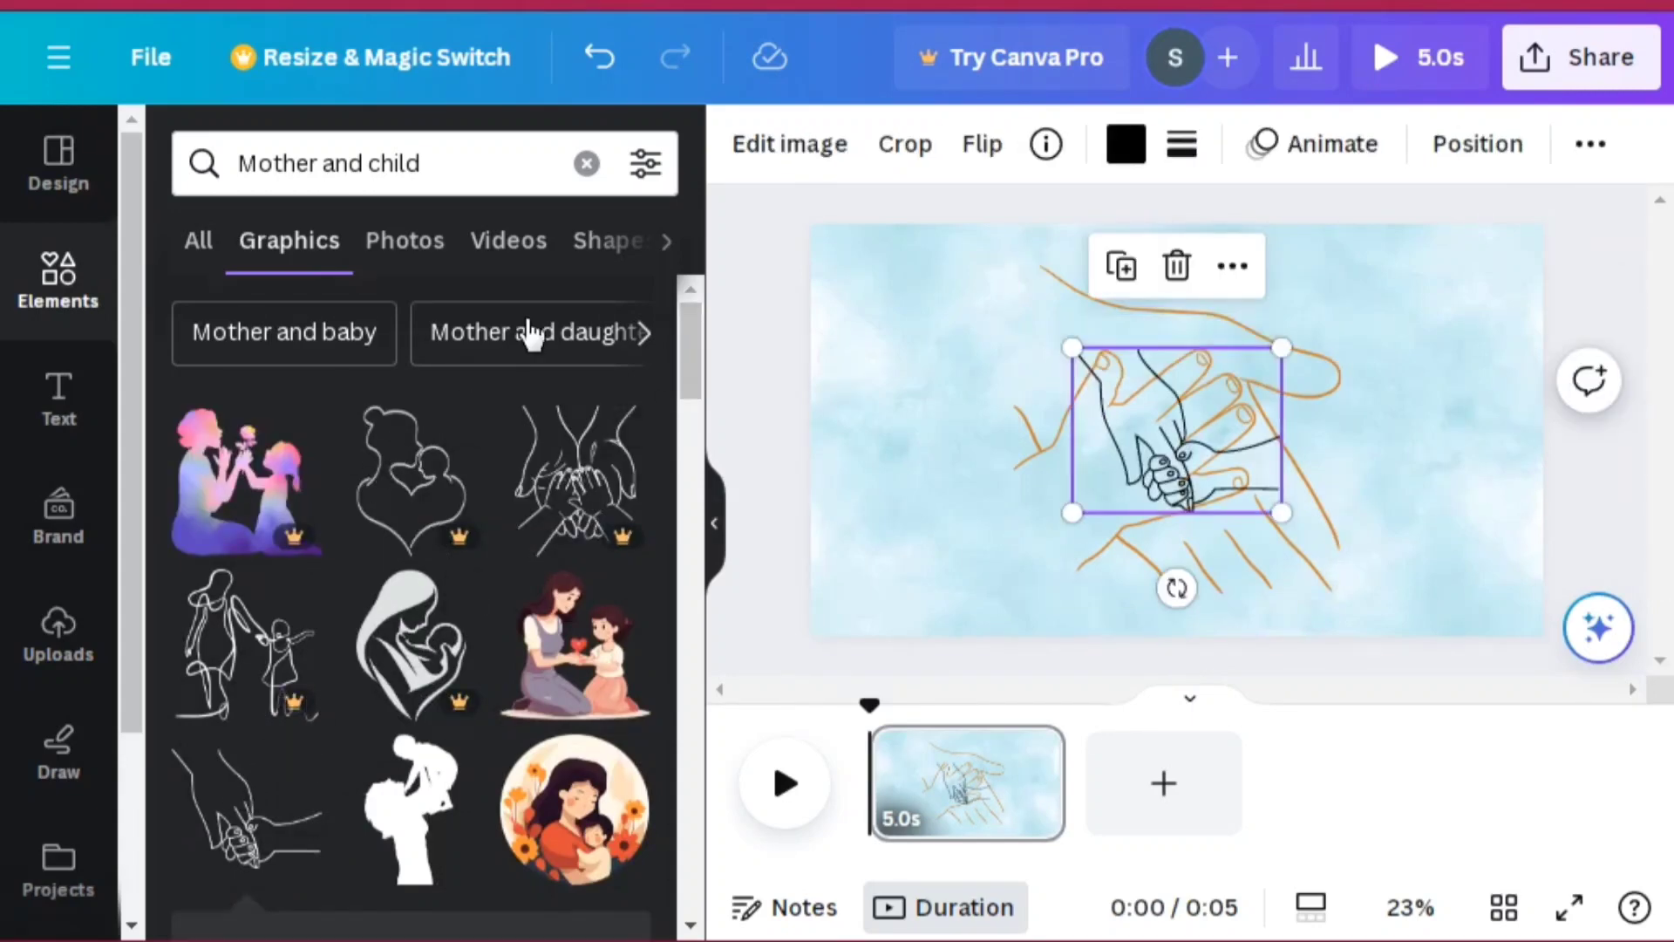
Step: Switch to the Mother and daughter graphics and add the line-art drawing of a mother holding up her child
left_click(527, 331)
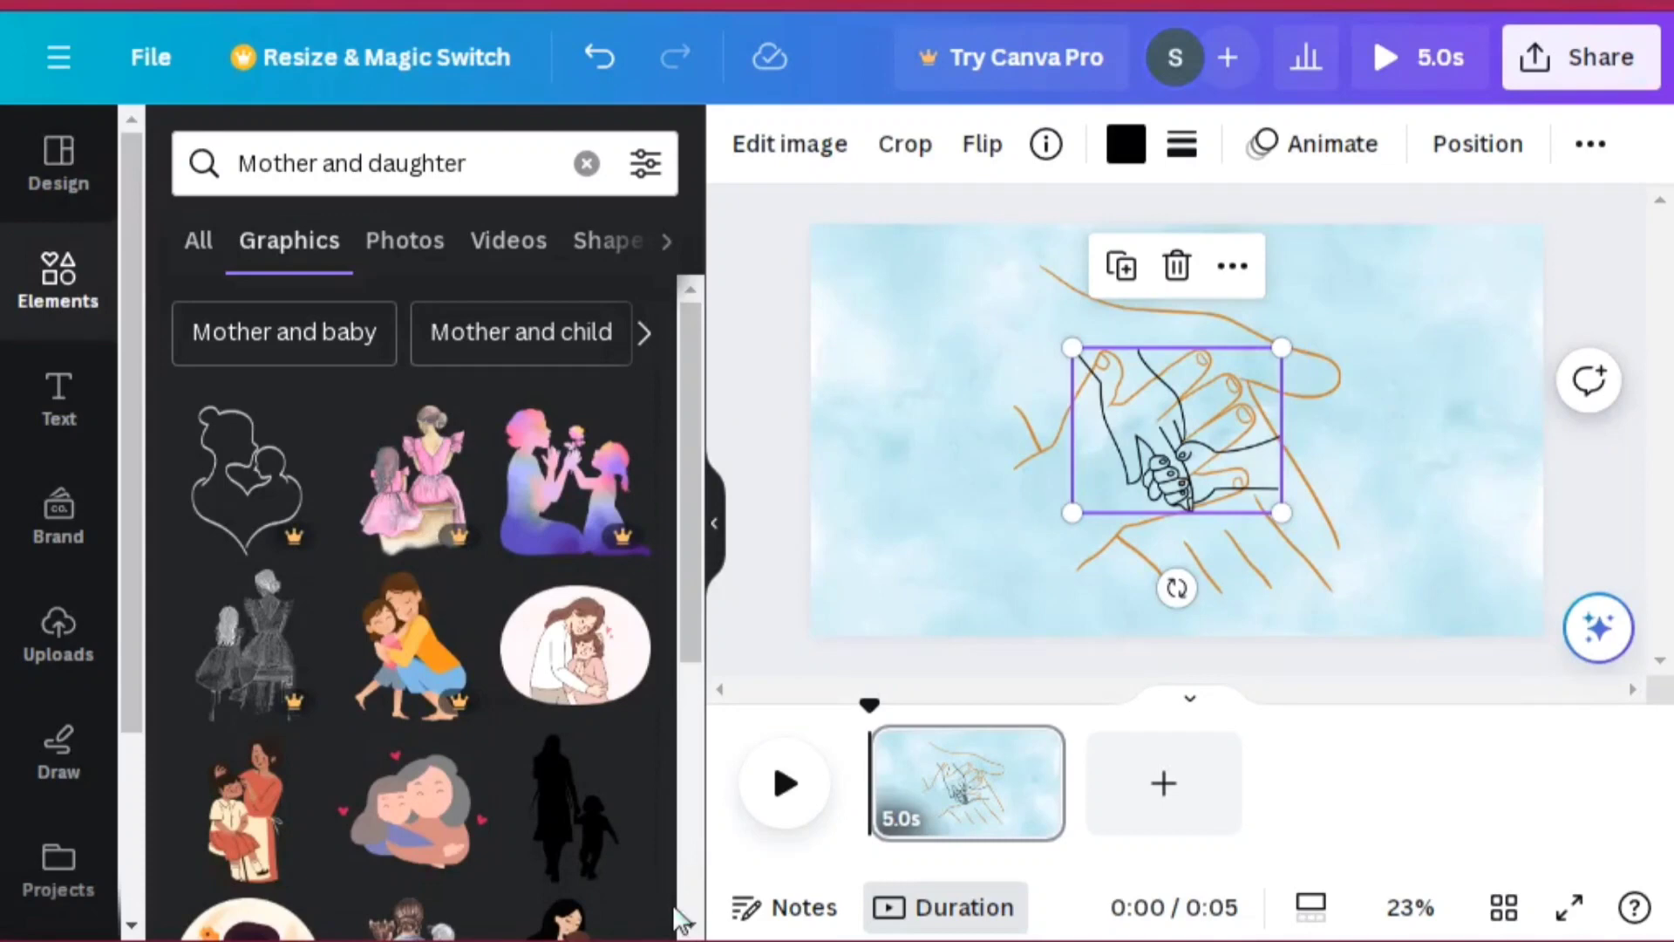
scroll(691, 929, "down", 5)
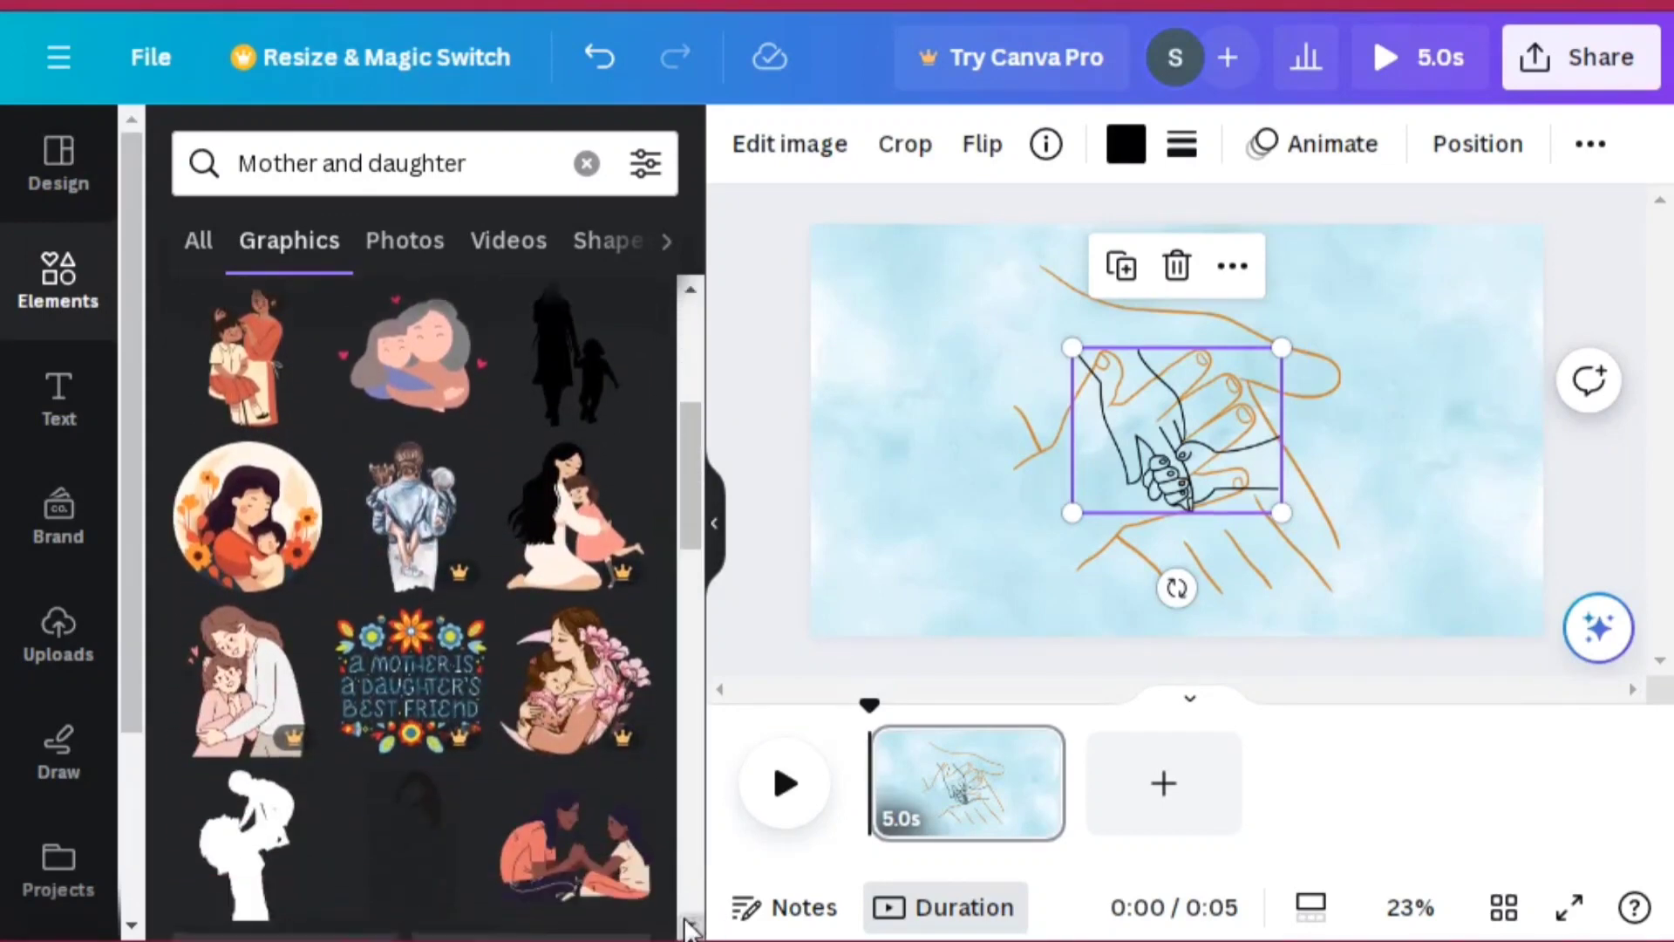
scroll(691, 928, "down", 3)
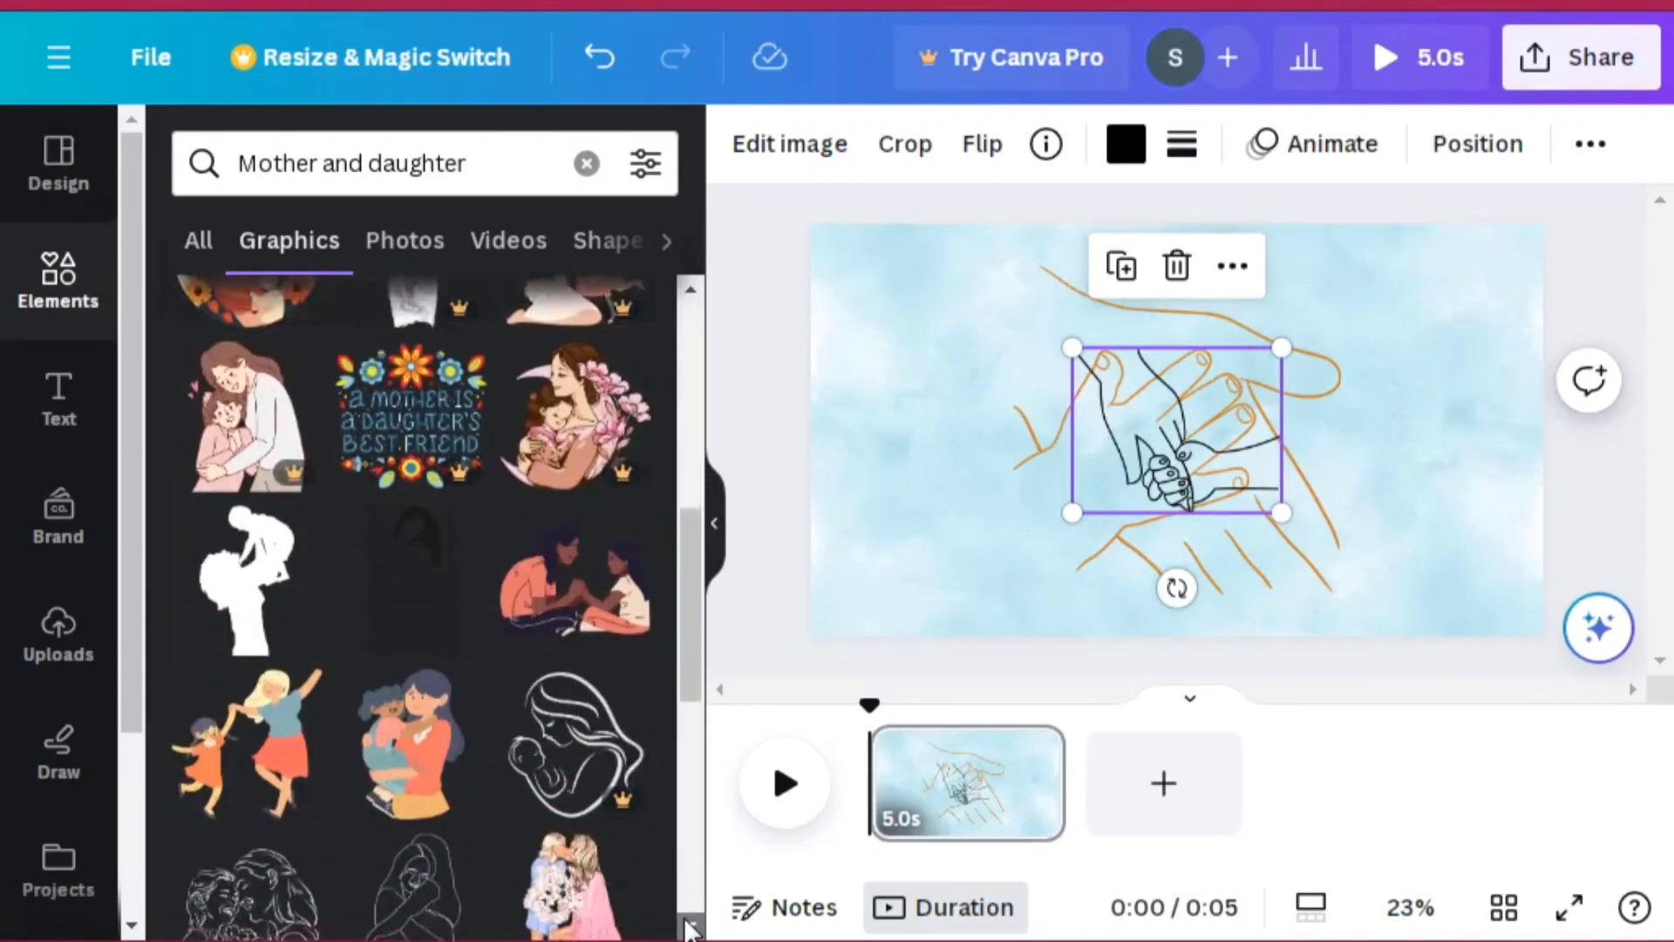
scroll(691, 929, "down", 2)
scroll(690, 929, "down", 3)
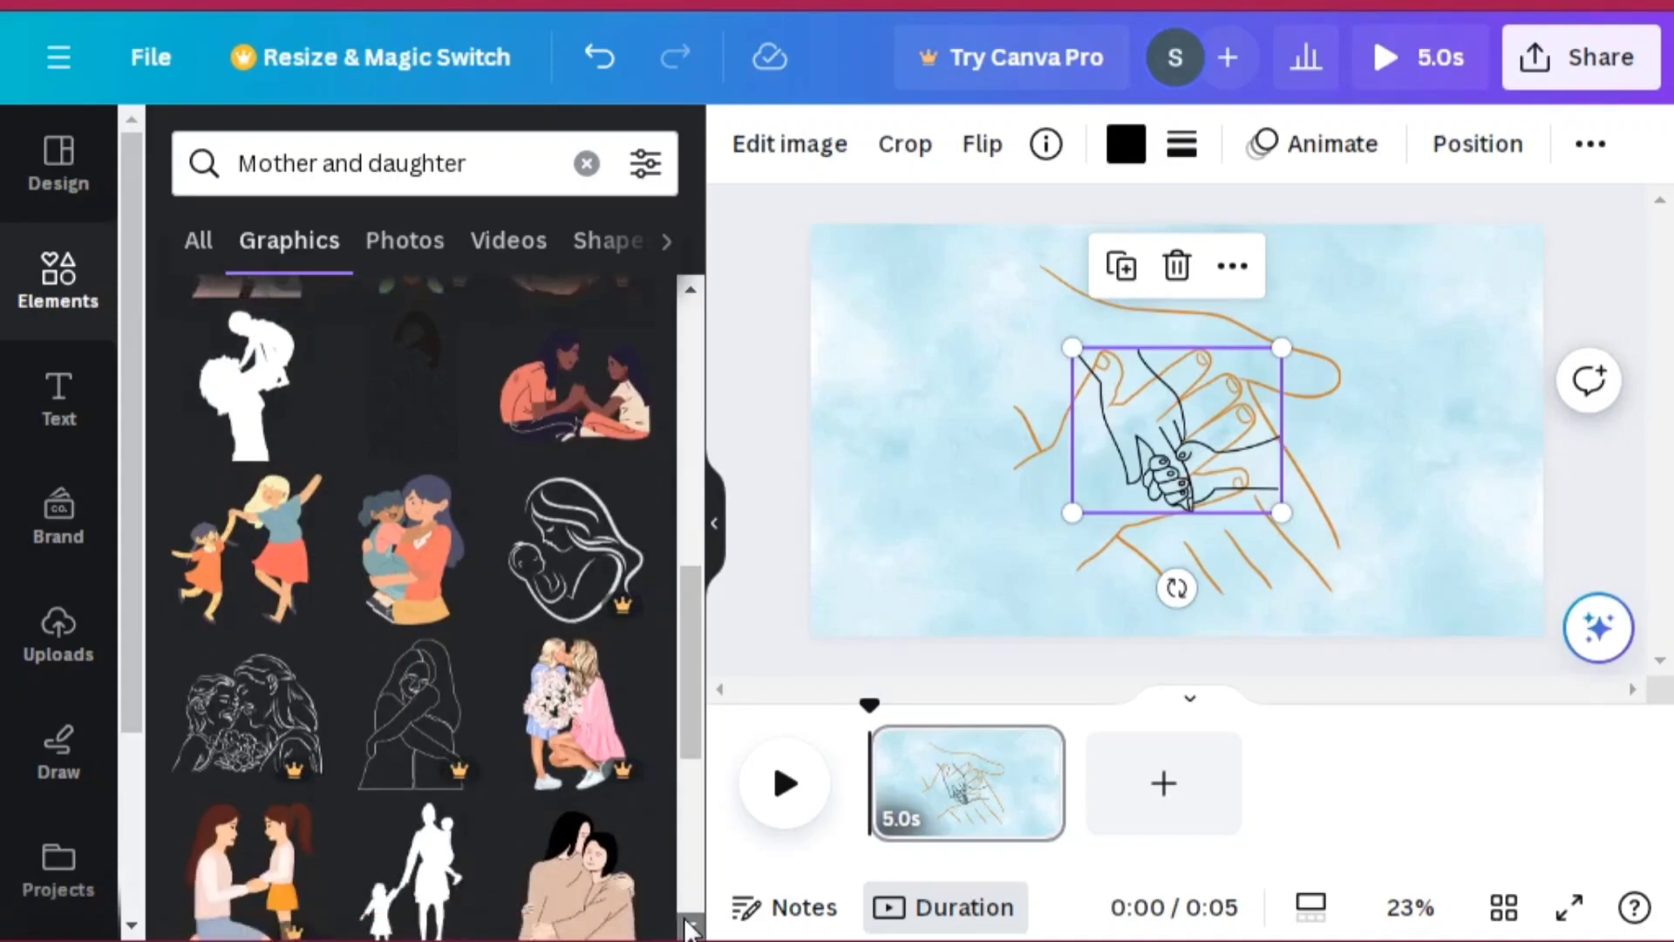
scroll(689, 929, "down", 4)
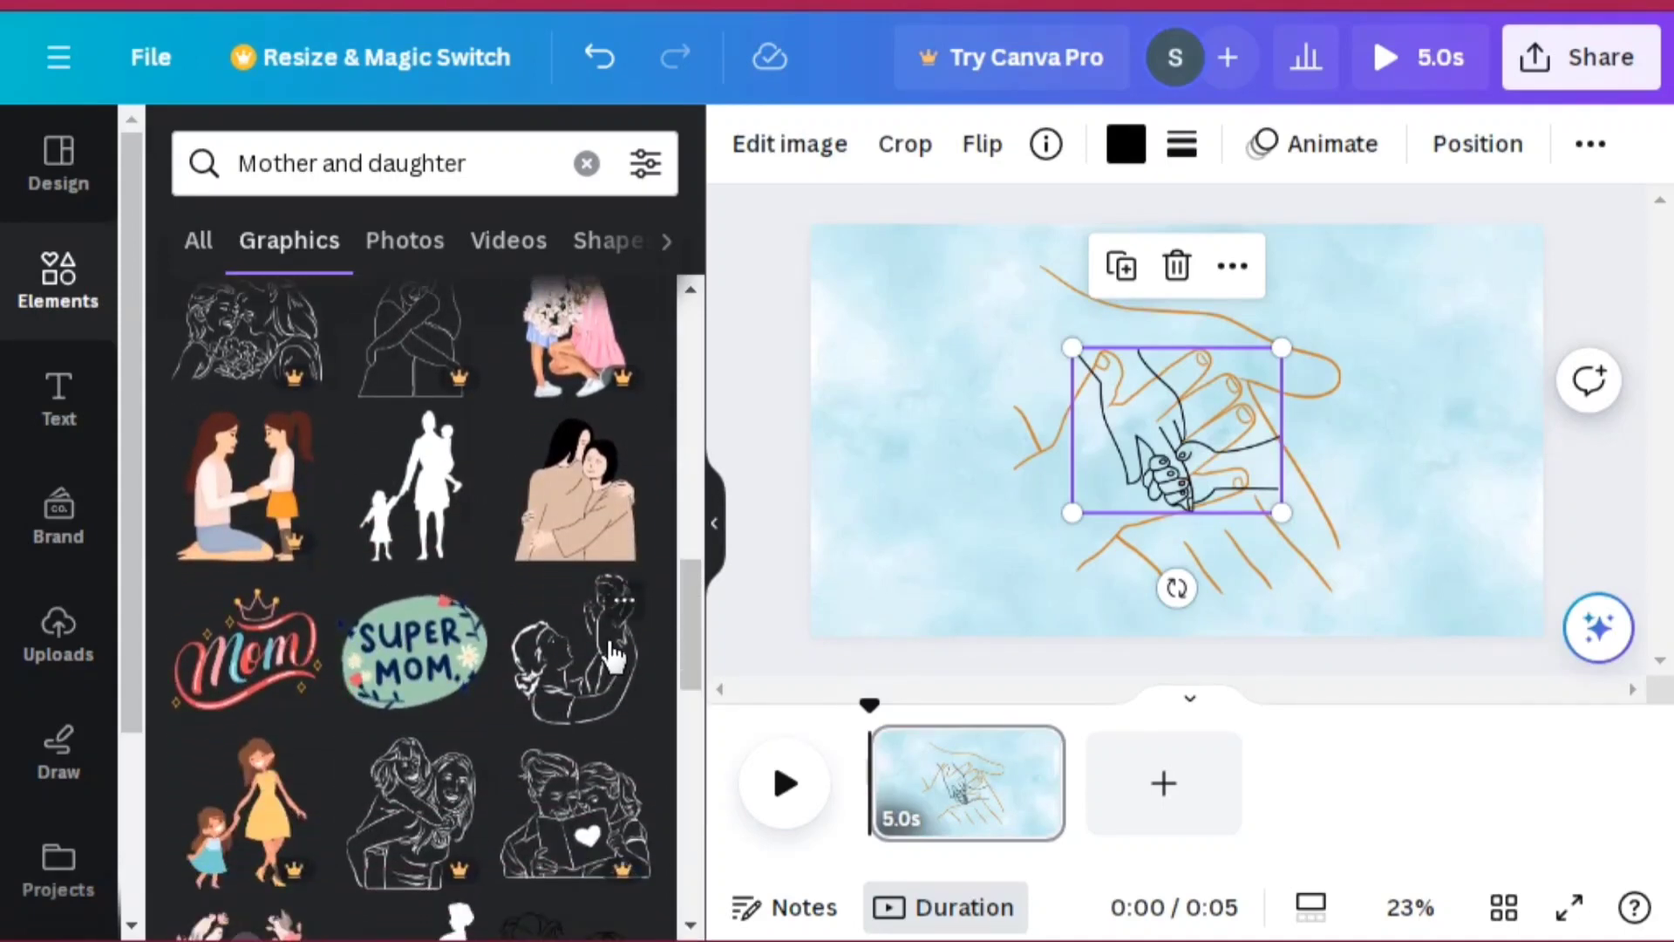
left_click(615, 658)
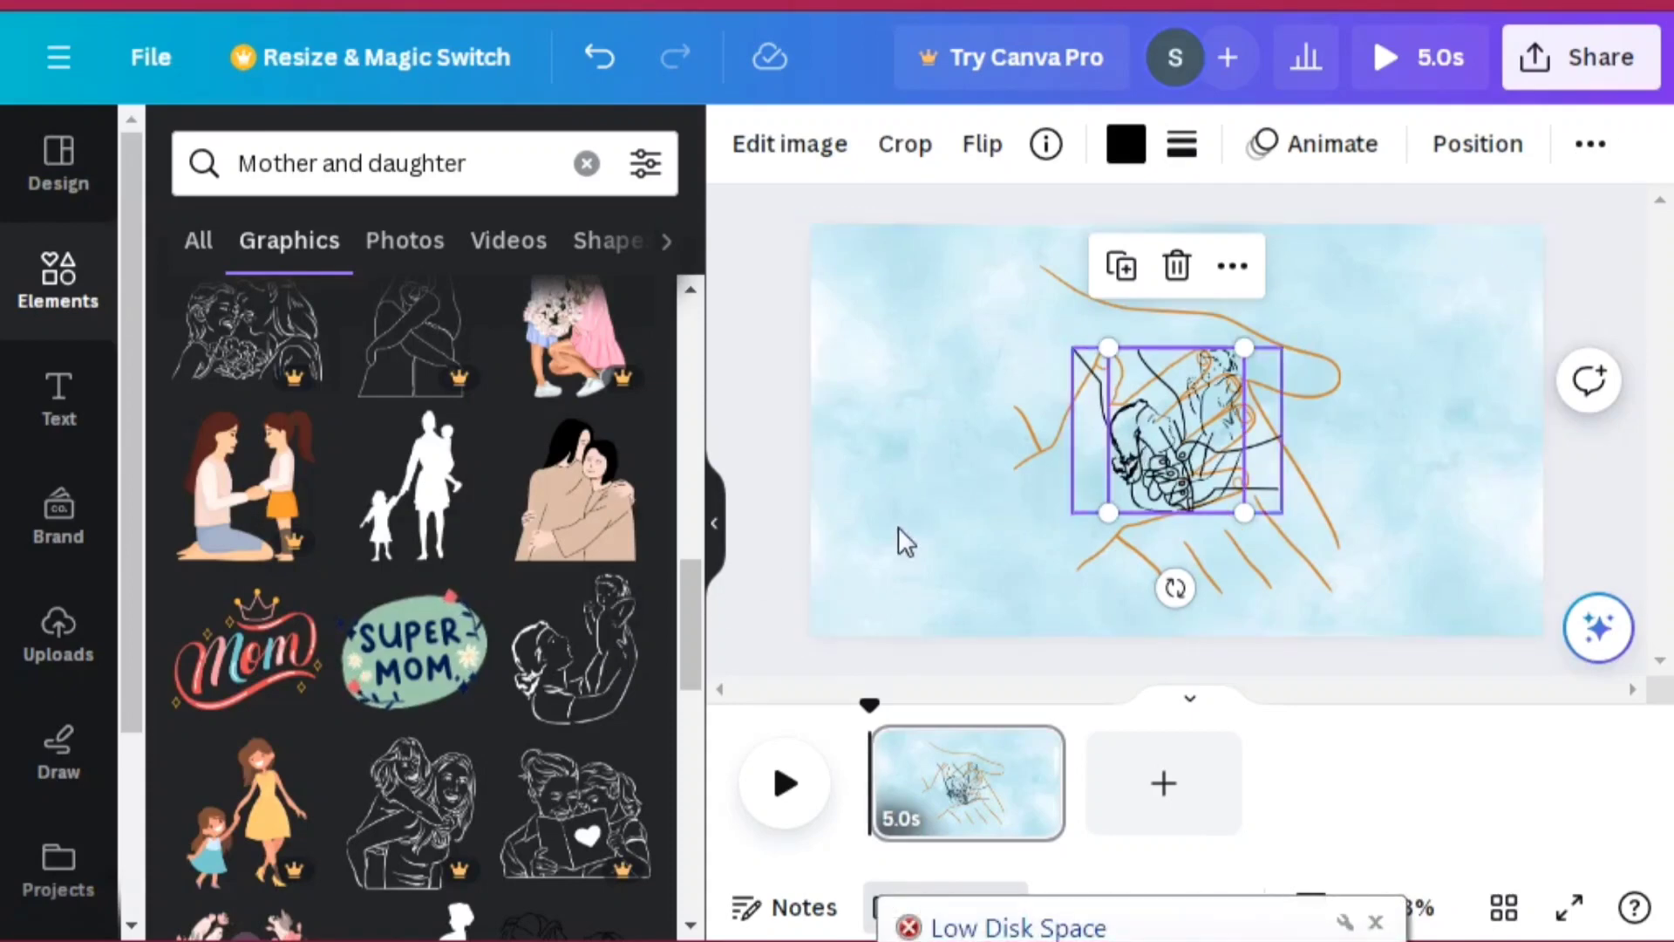
Step: Scroll through the Mother and daughter graphic results
scroll(693, 929, "down", 4)
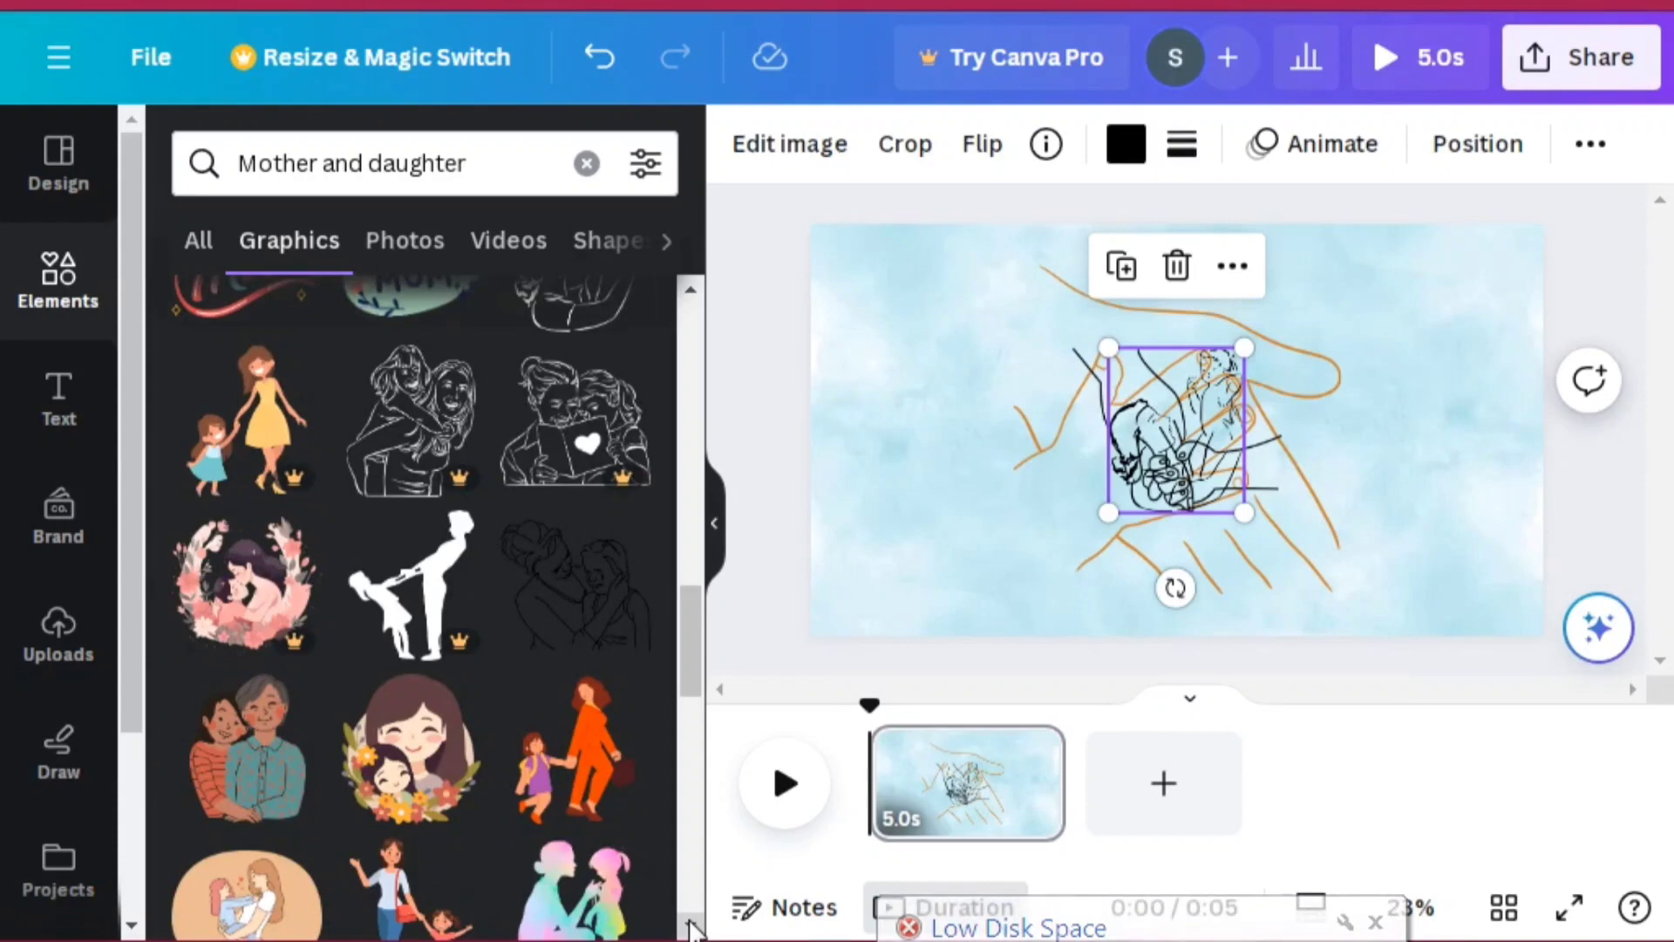
left_click(692, 926)
scroll(693, 929, "down", 6)
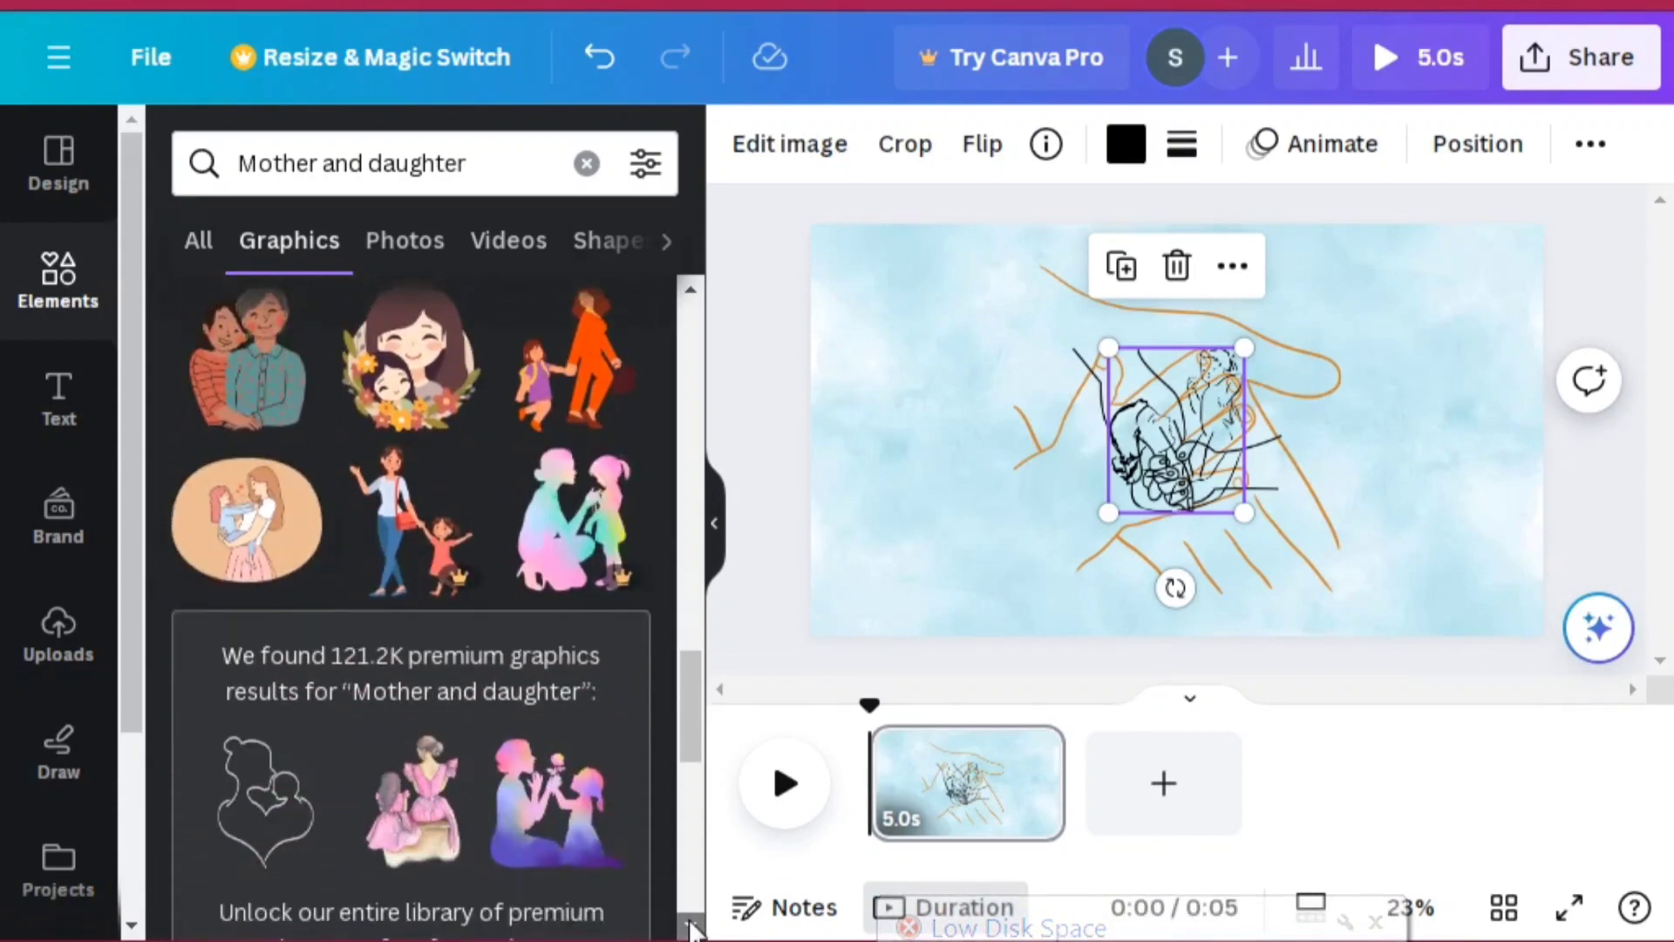
scroll(691, 929, "down", 5)
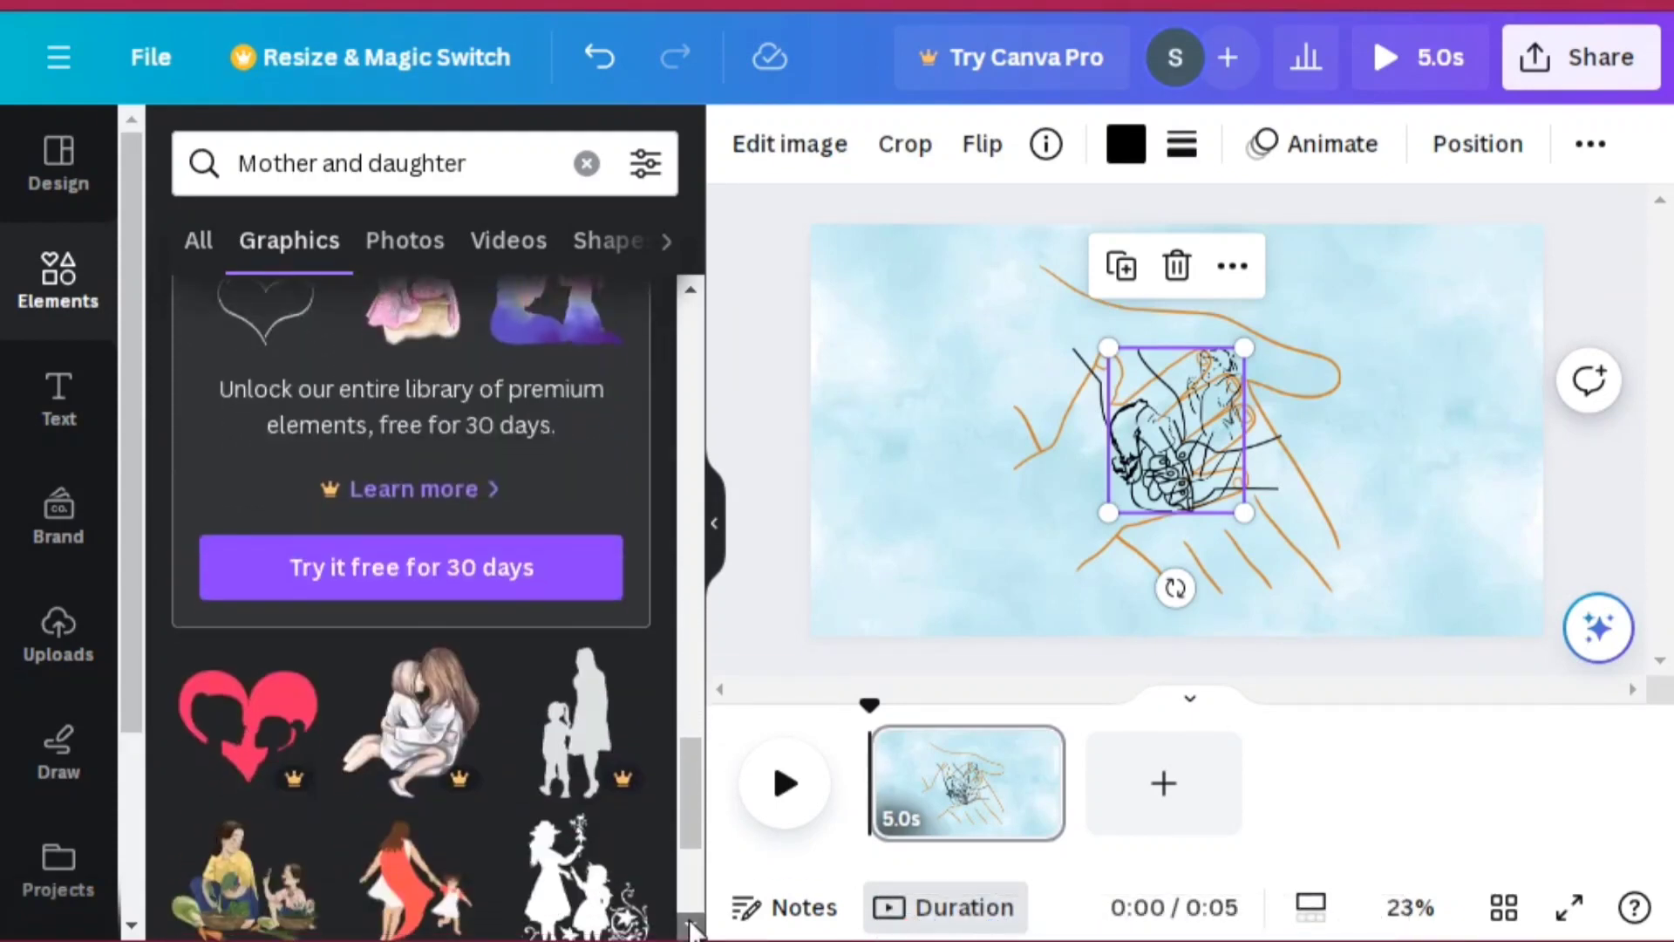
scroll(692, 928, "down", 2)
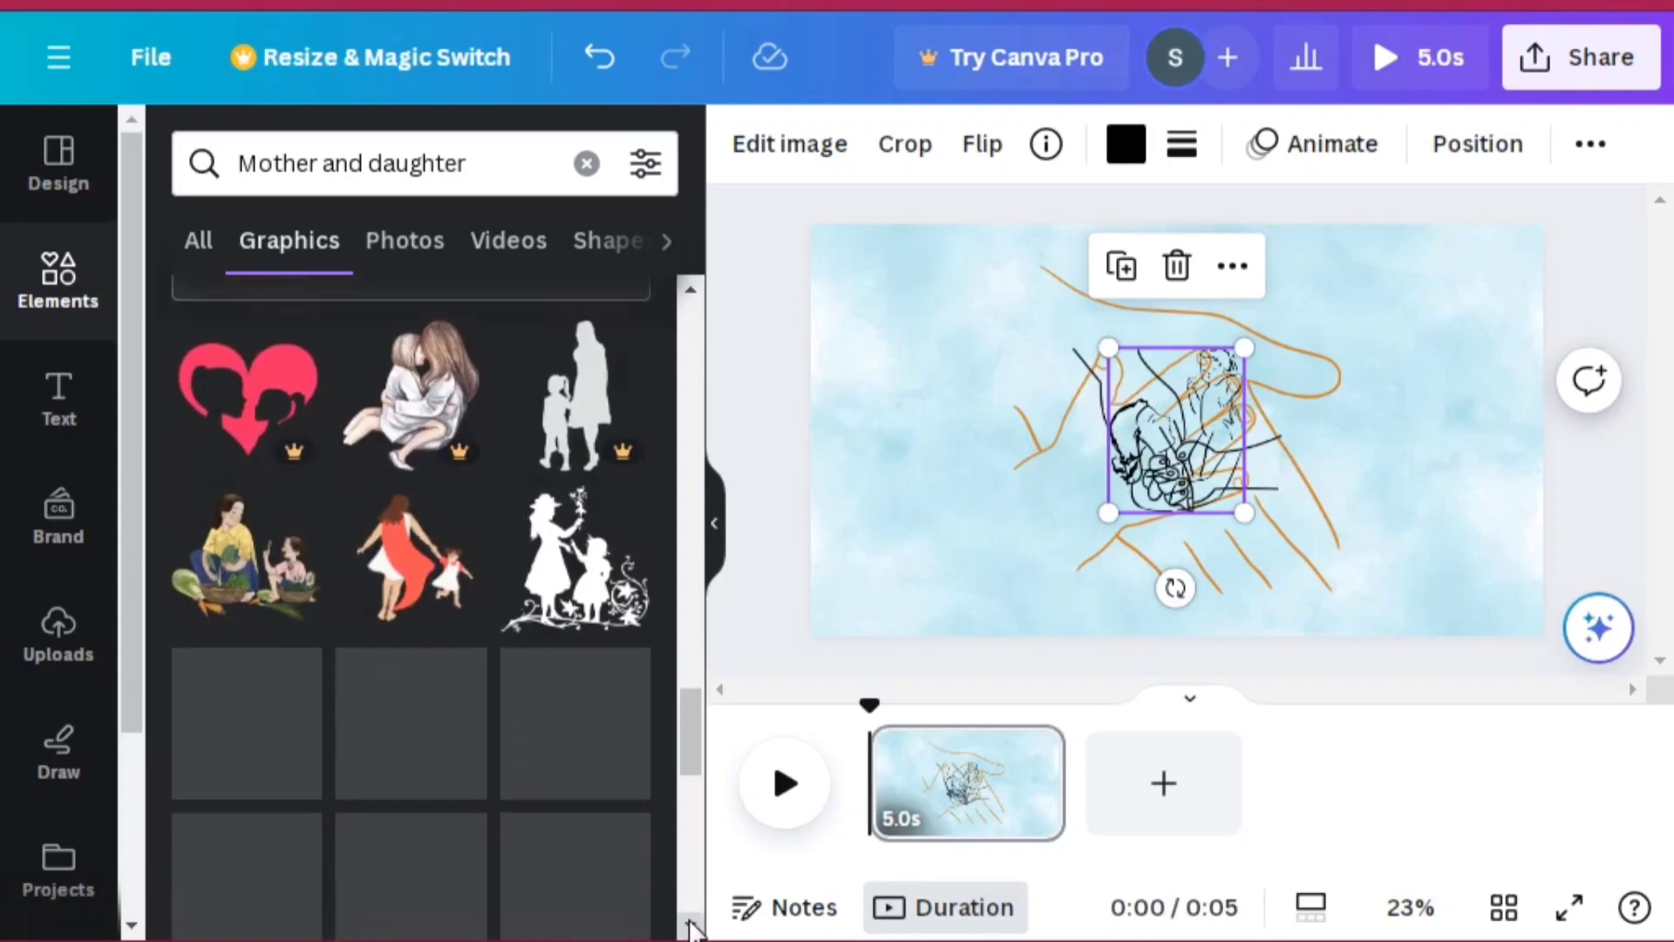
scroll(693, 928, "down", 4)
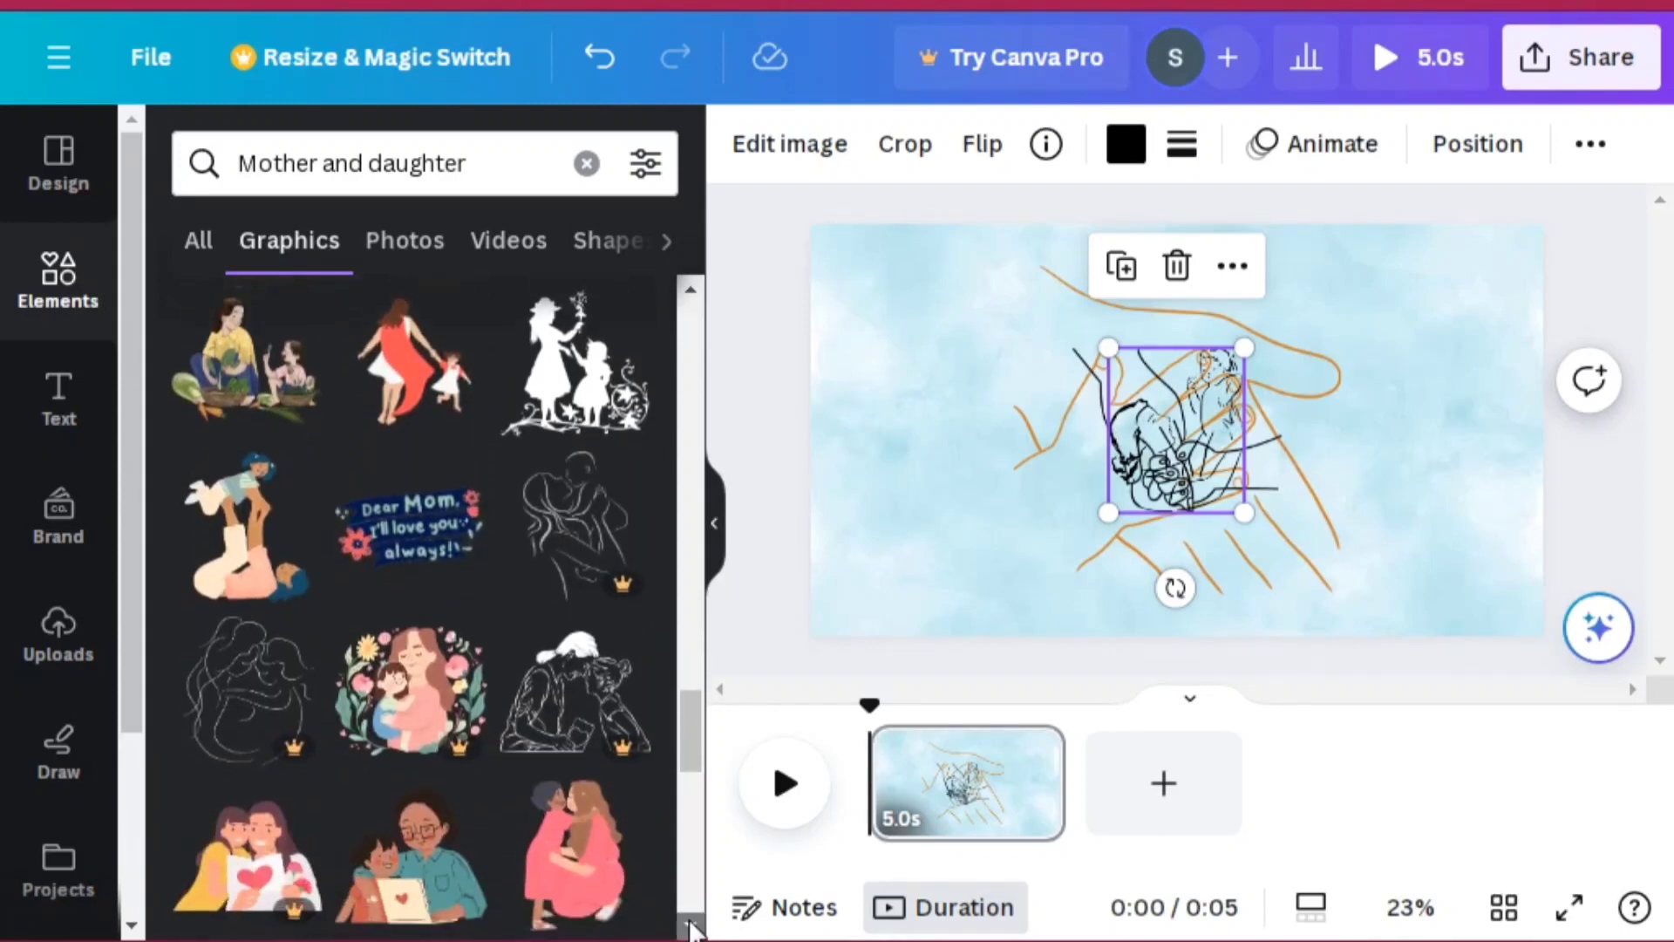
scroll(693, 929, "down", 2)
scroll(693, 928, "down", 6)
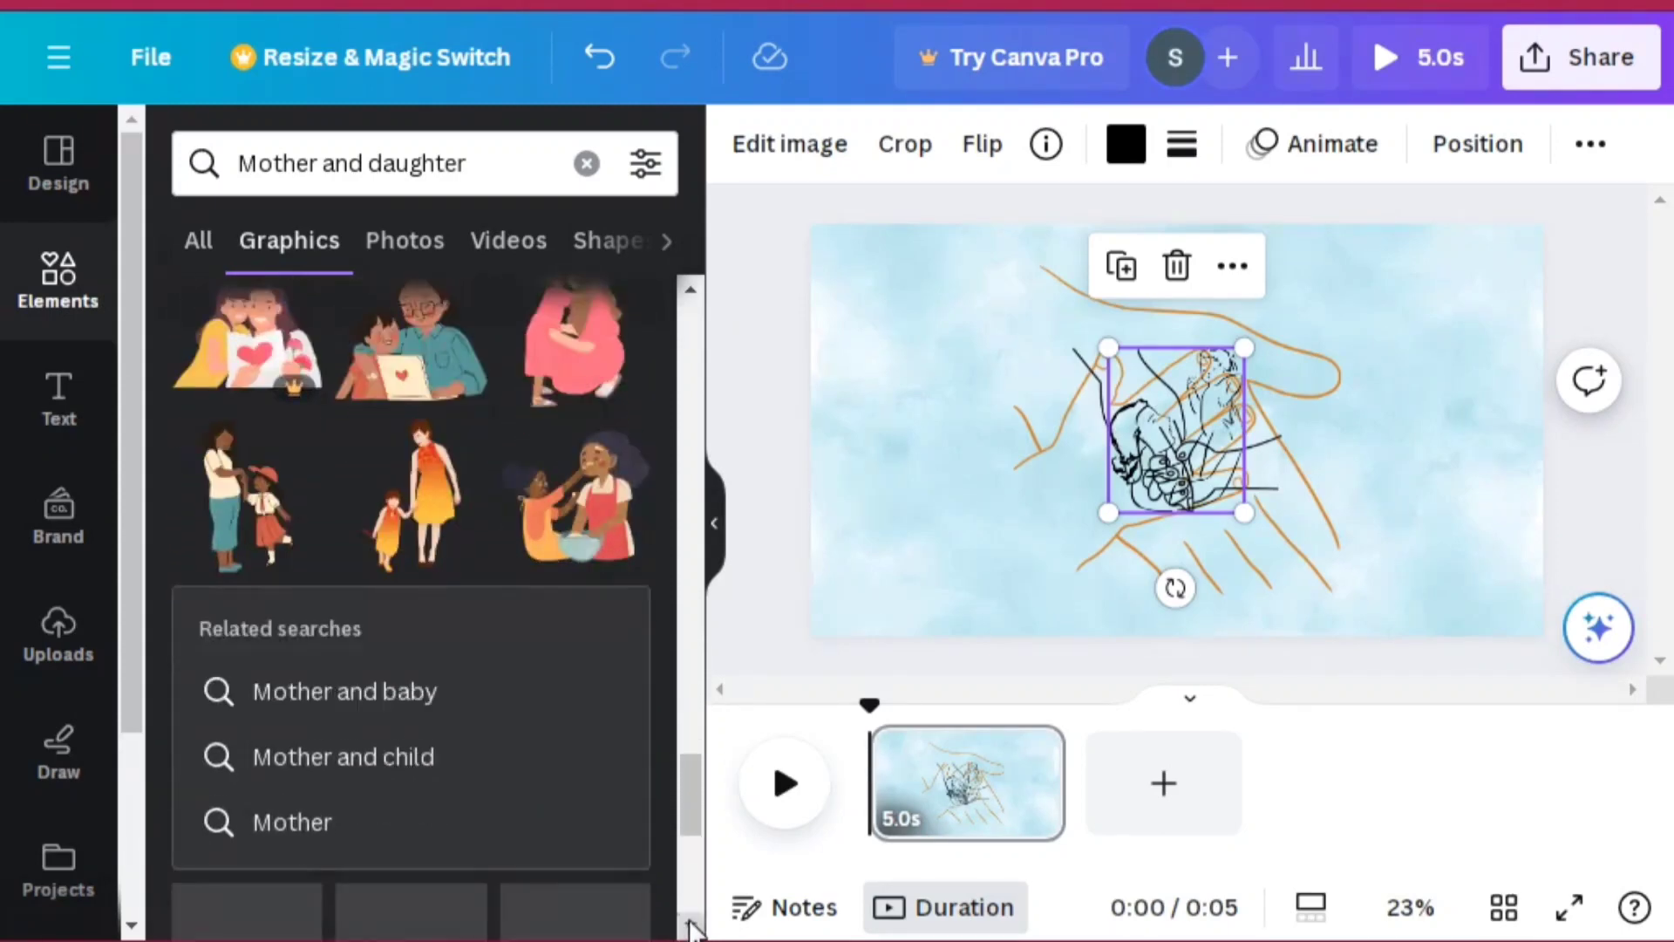
scroll(693, 929, "down", 1)
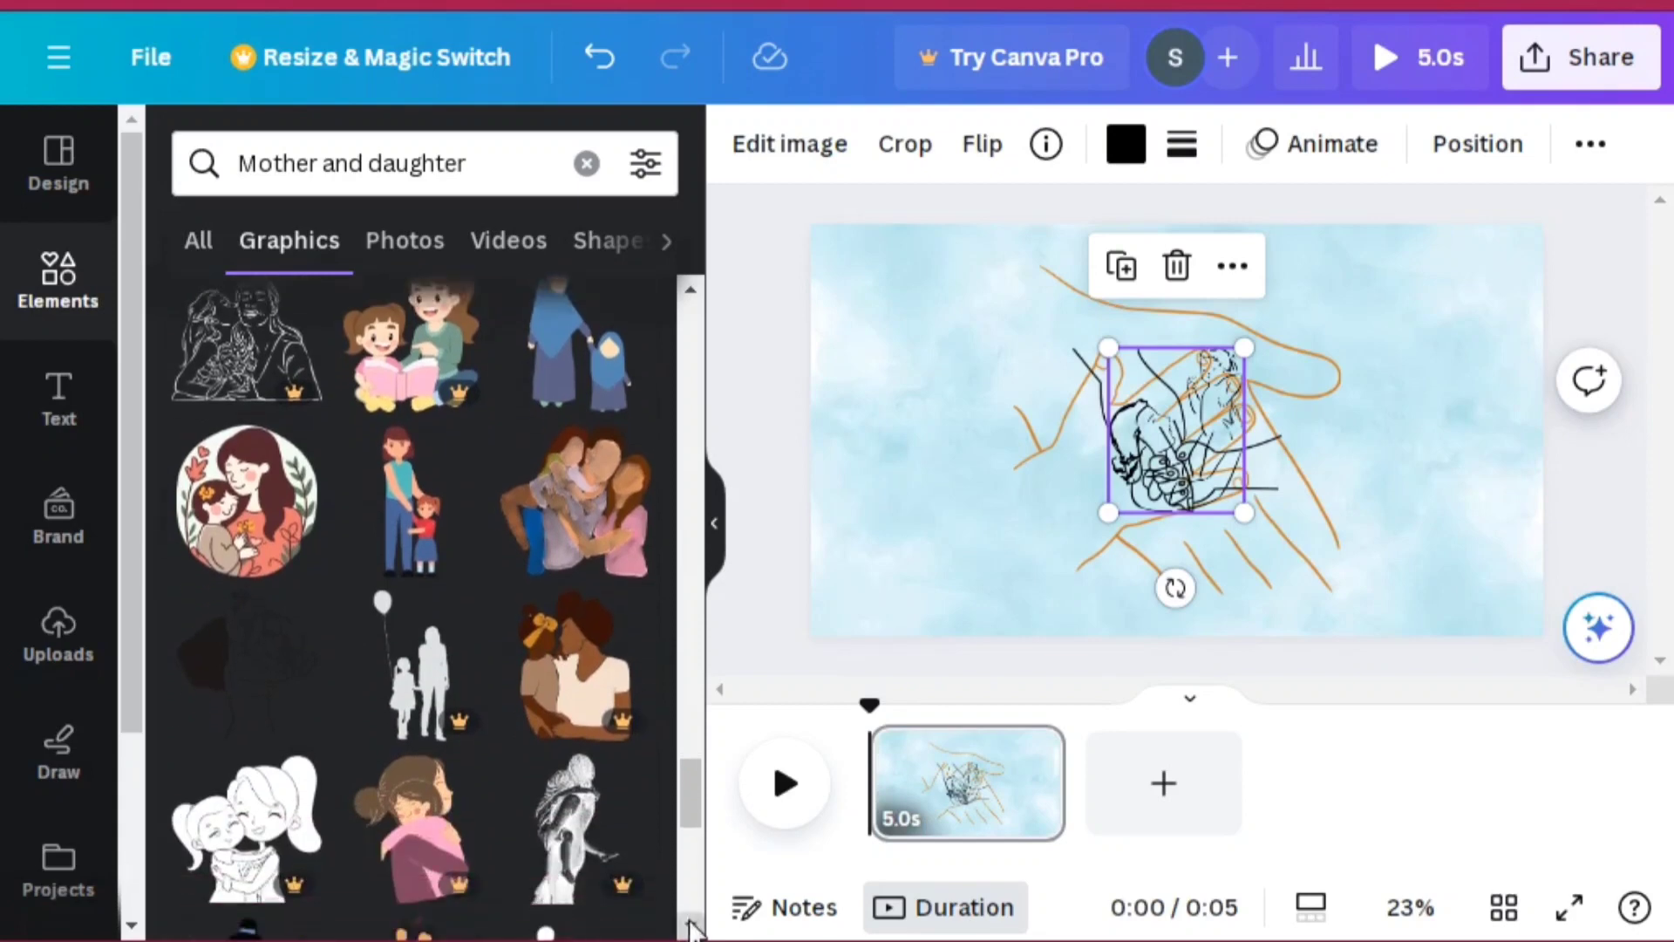
scroll(694, 929, "down", 3)
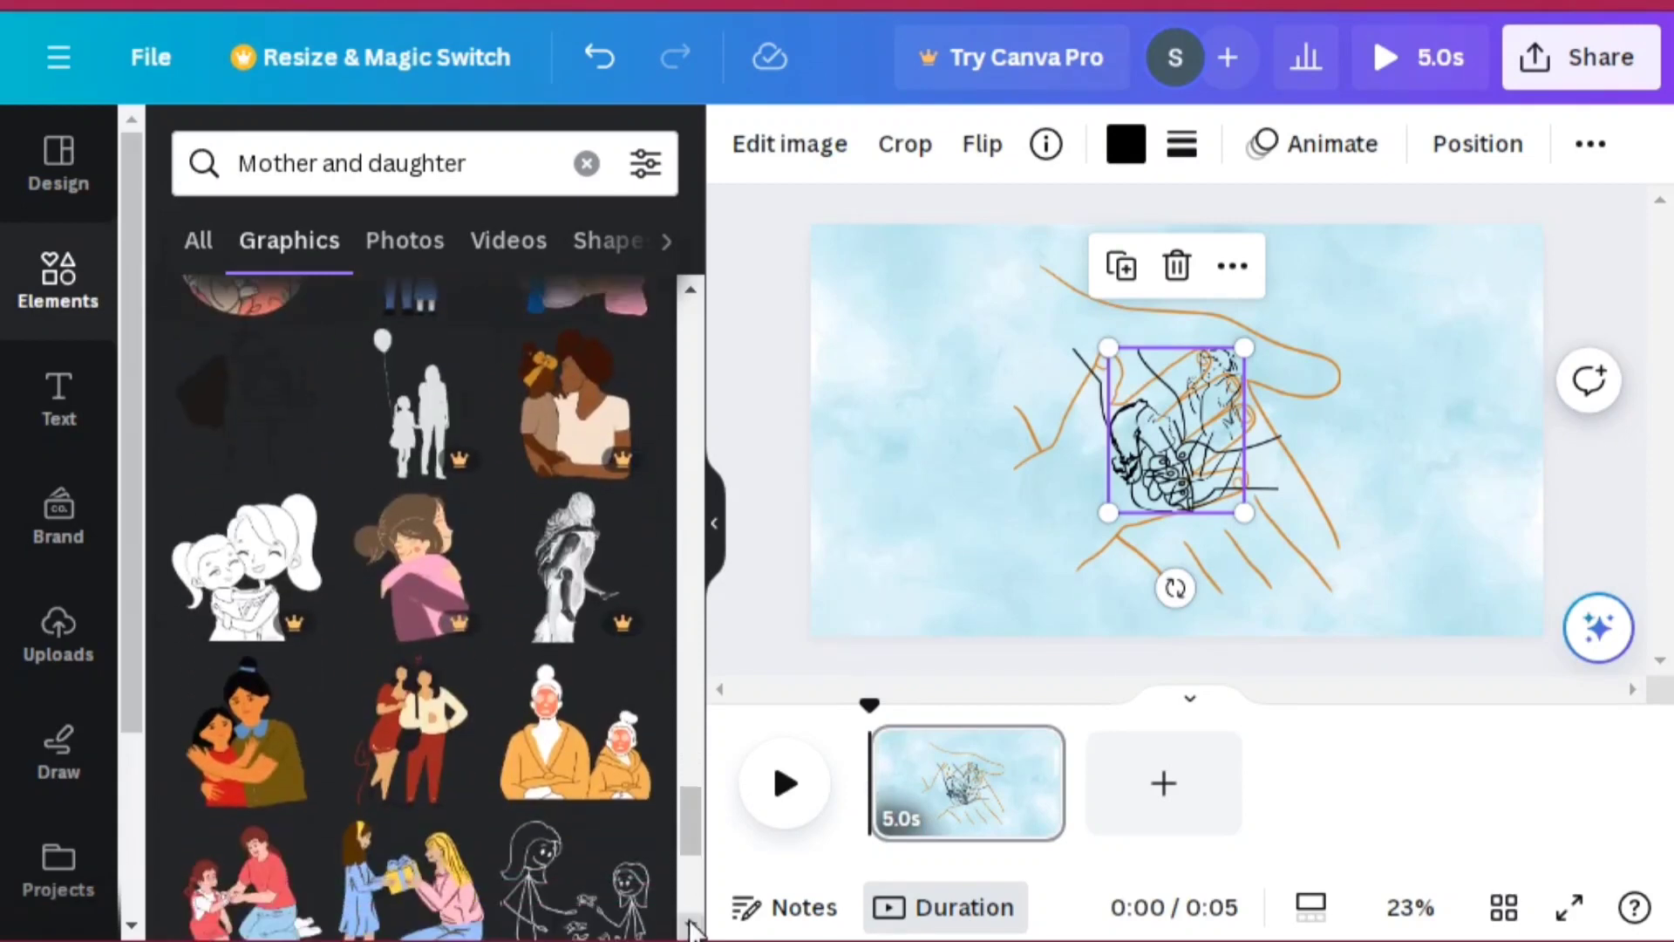
scroll(693, 929, "down", 2)
scroll(693, 928, "down", 7)
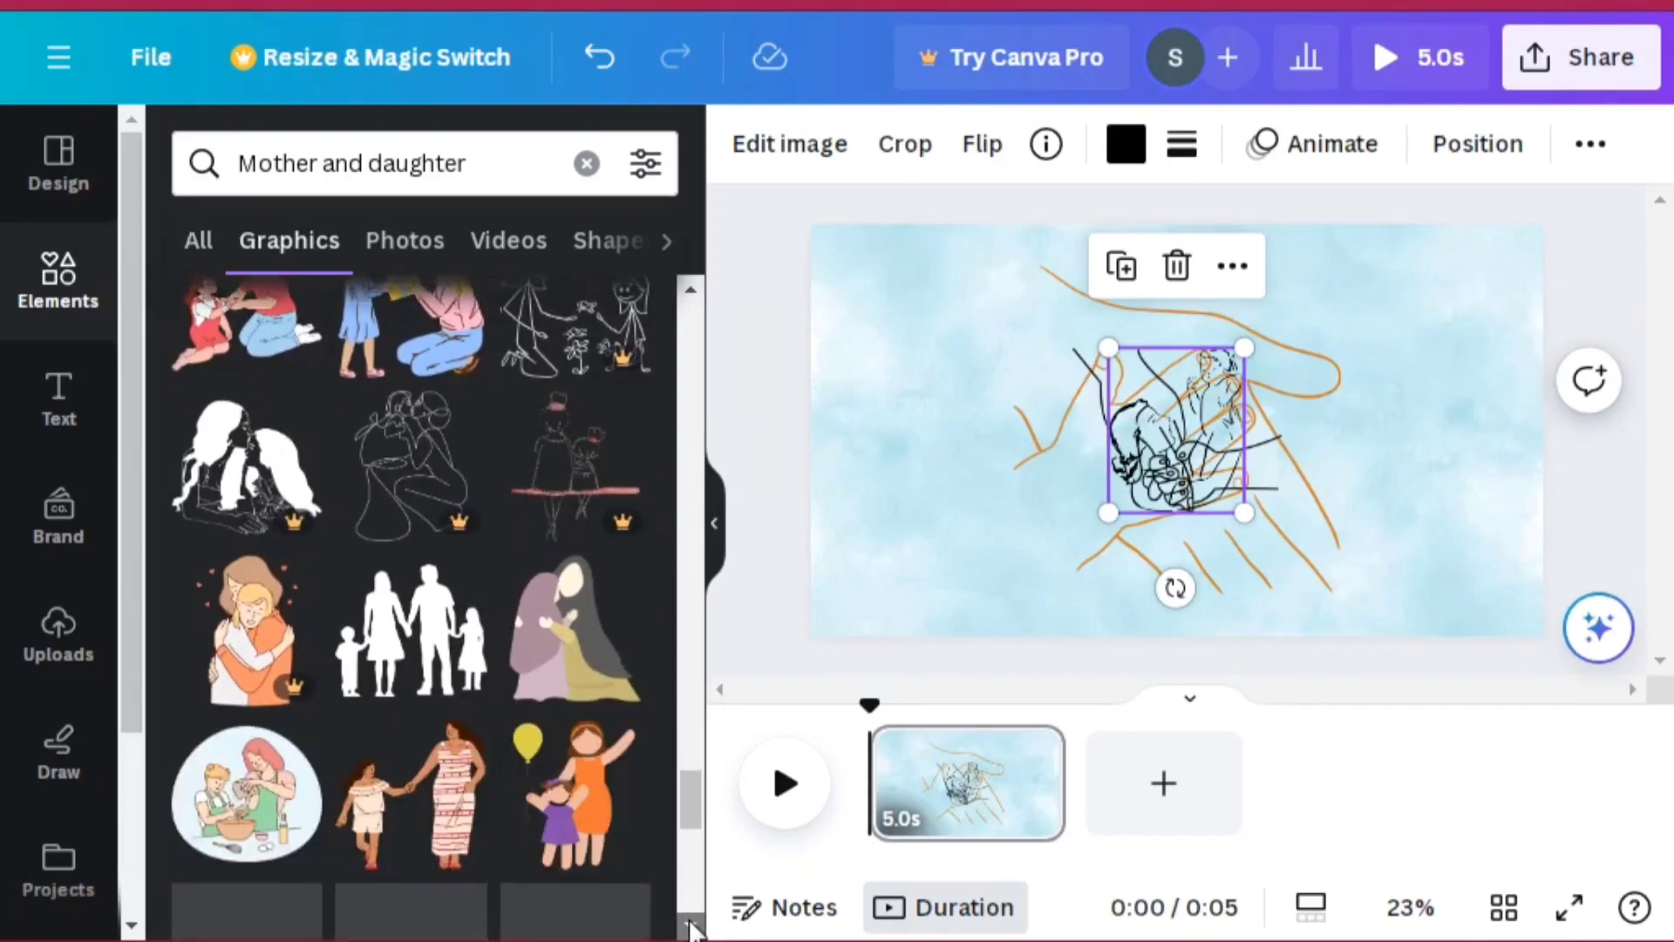
scroll(693, 929, "down", 5)
scroll(694, 929, "down", 7)
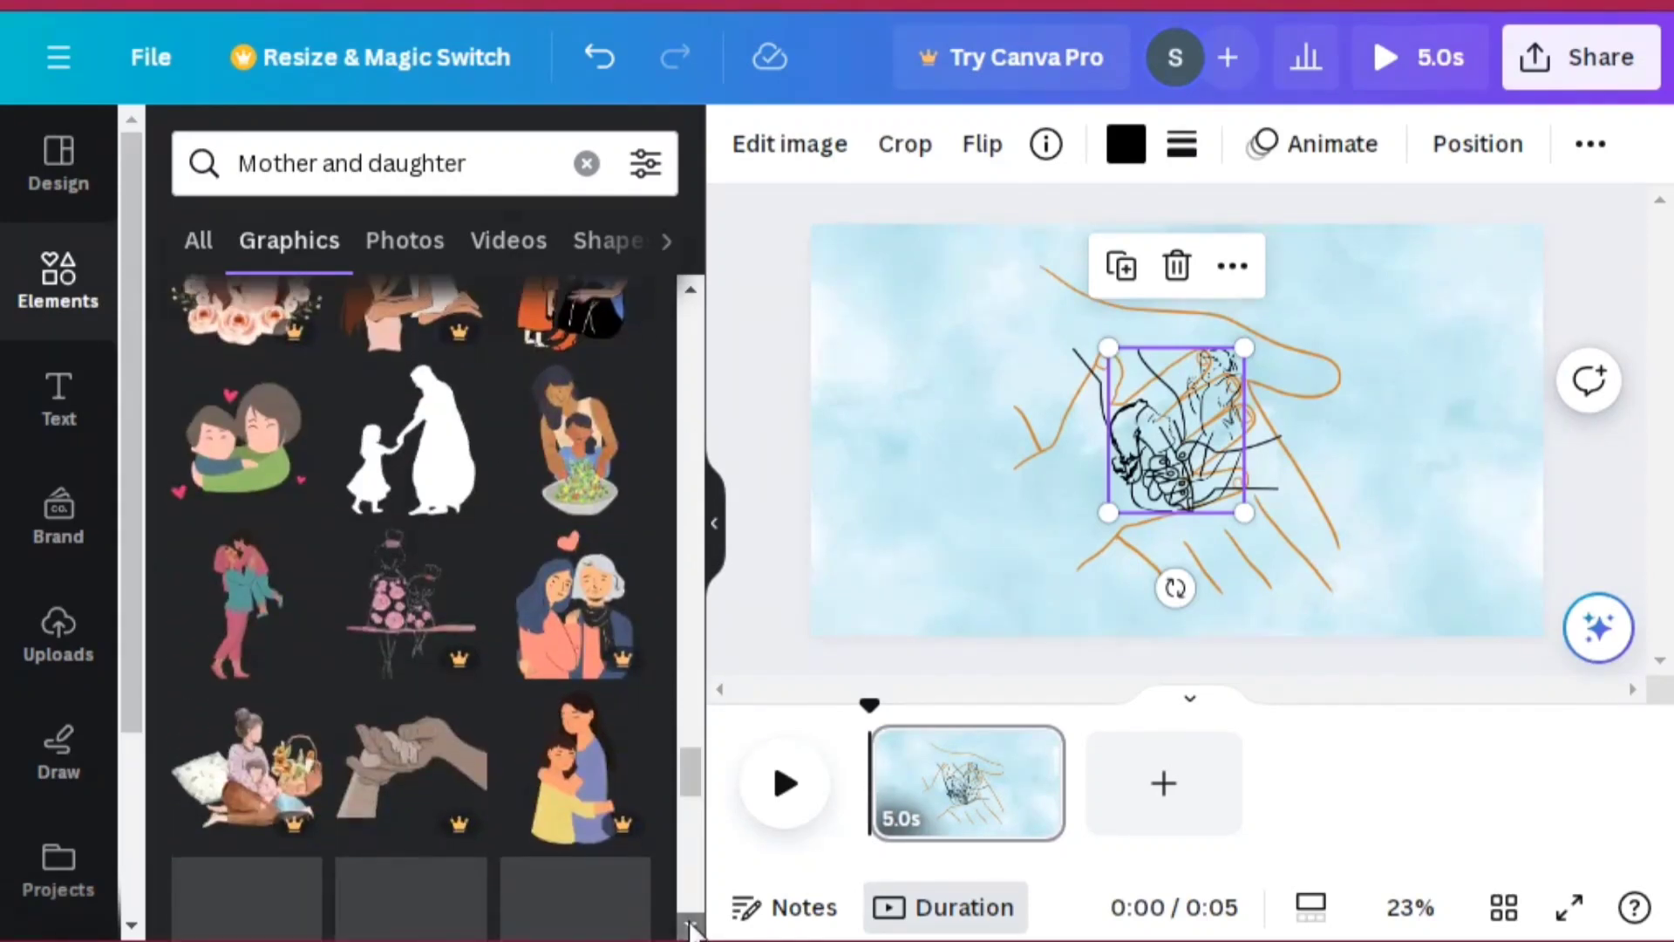
scroll(694, 929, "down", 2)
scroll(694, 929, "down", 7)
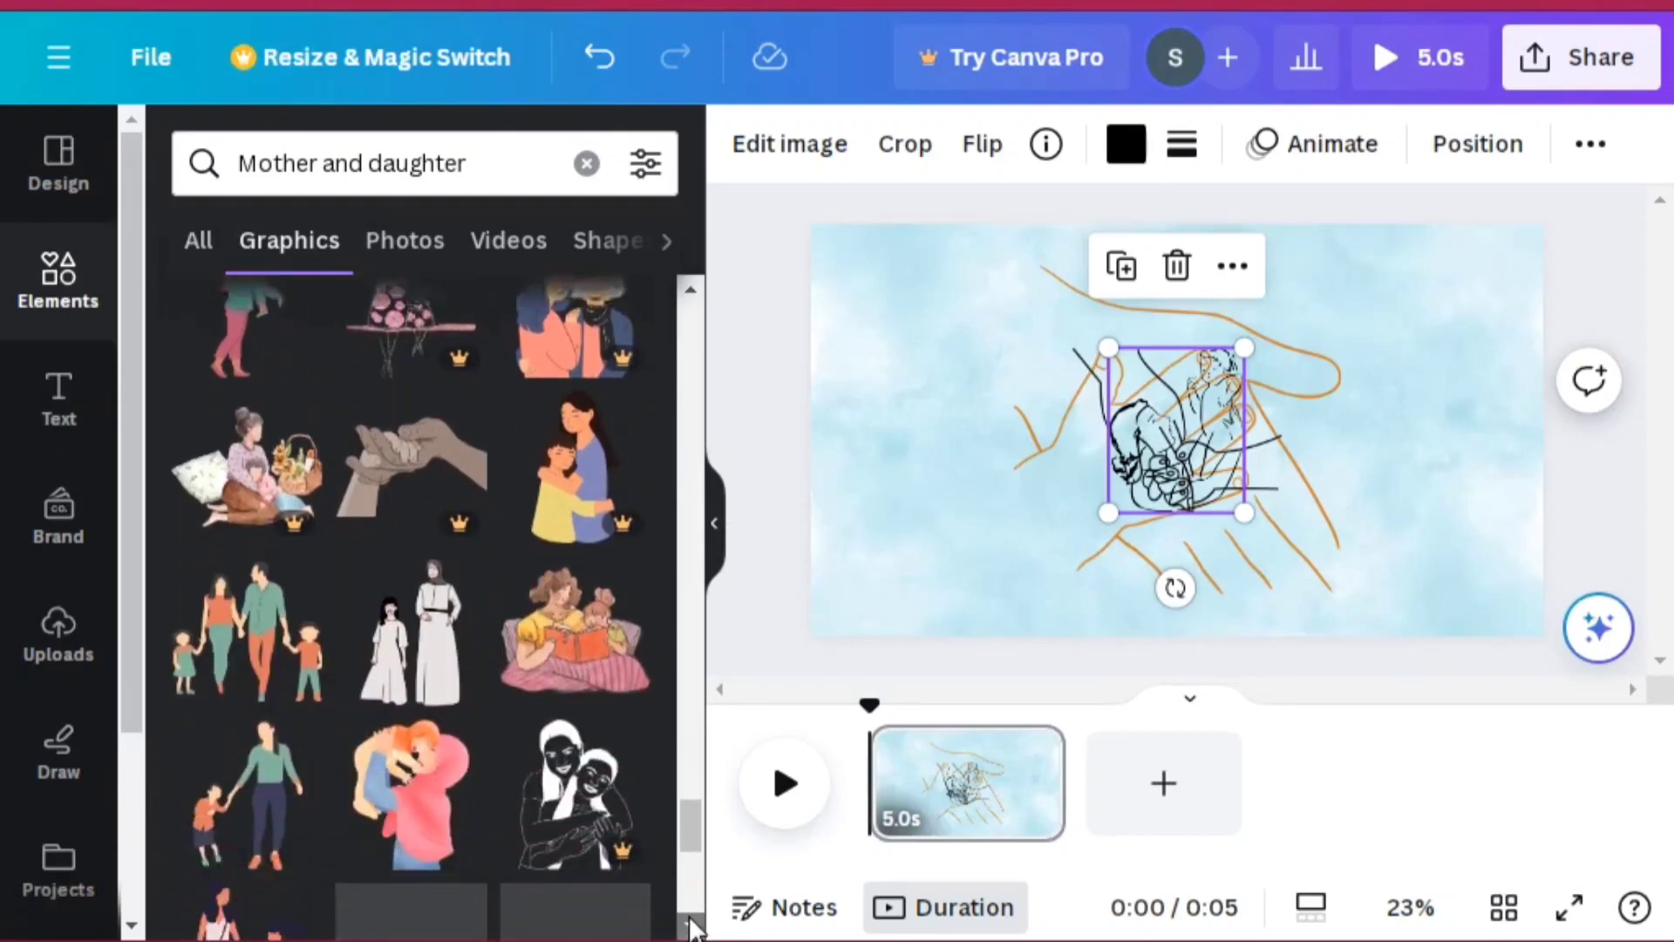
scroll(693, 929, "down", 4)
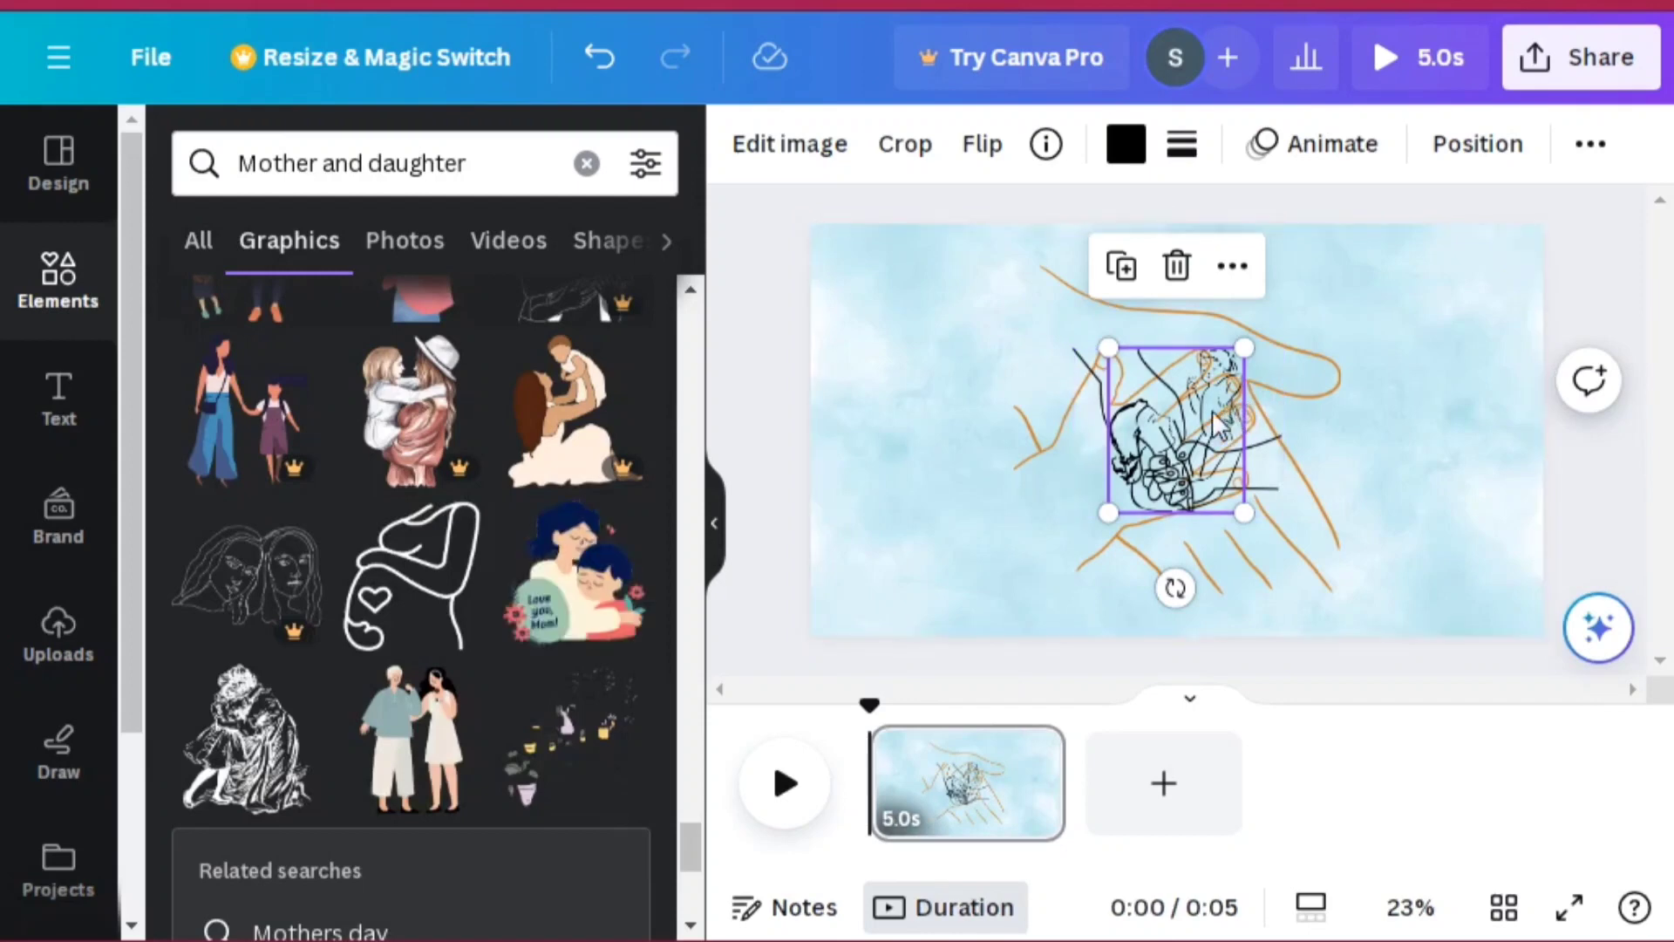
Step: Move the mother-and-child drawing to the left of the page and the hand-holding graphic to the upper right
left_click_drag(1232, 426, 991, 391)
left_click(1191, 471)
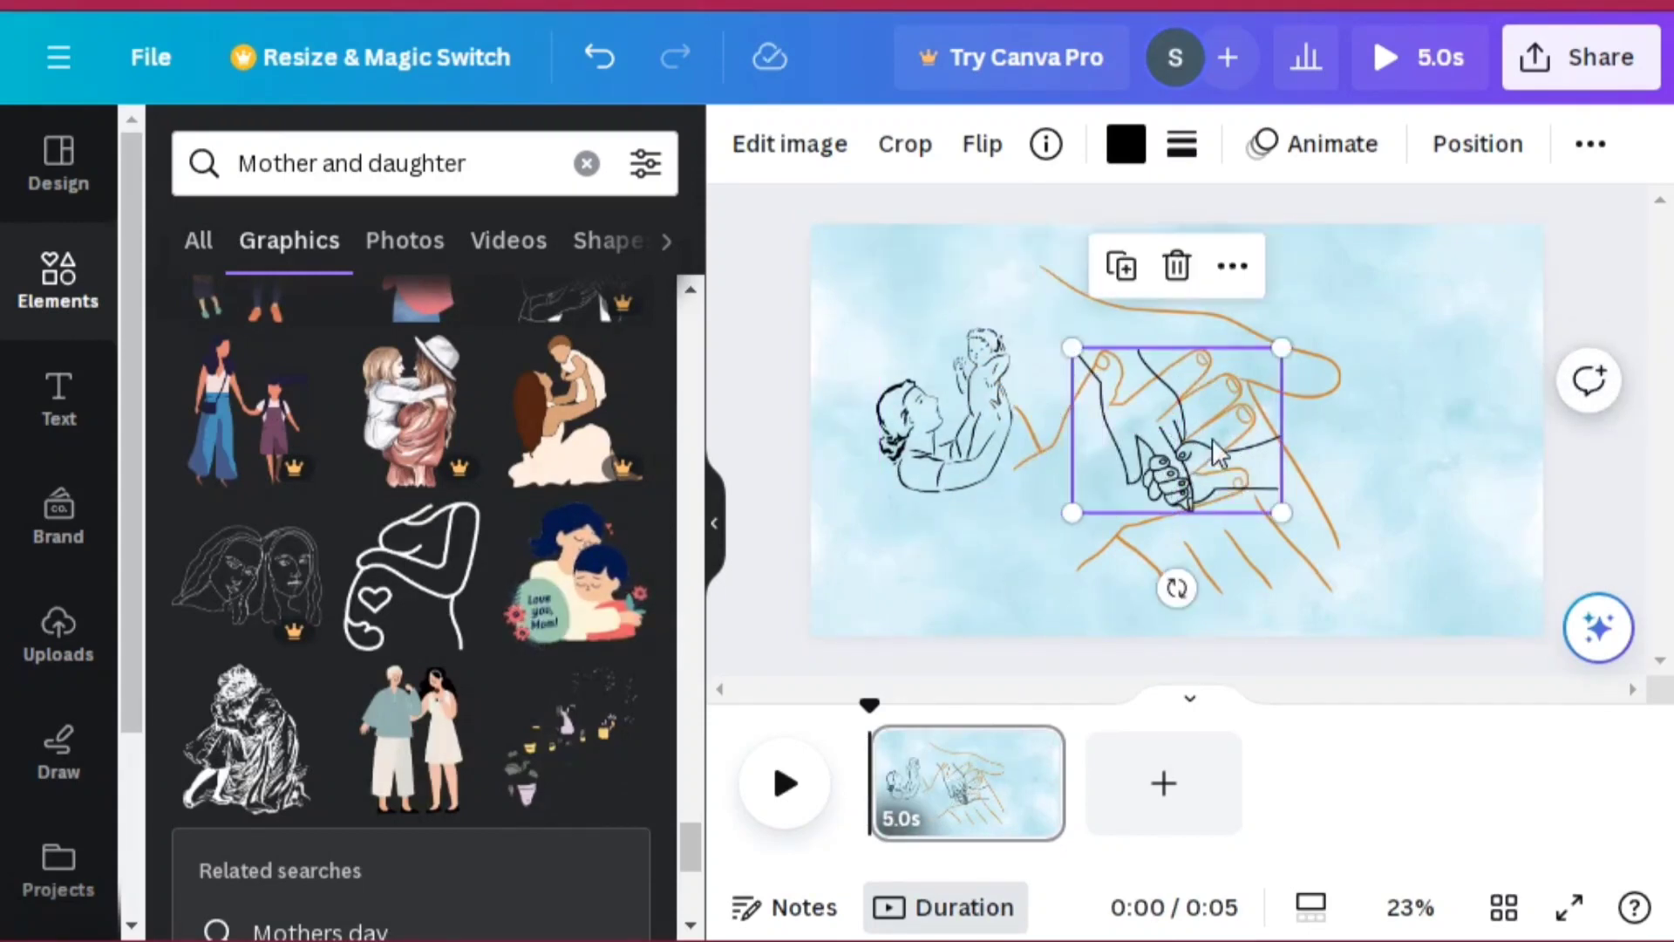
left_click_drag(1190, 471, 1438, 417)
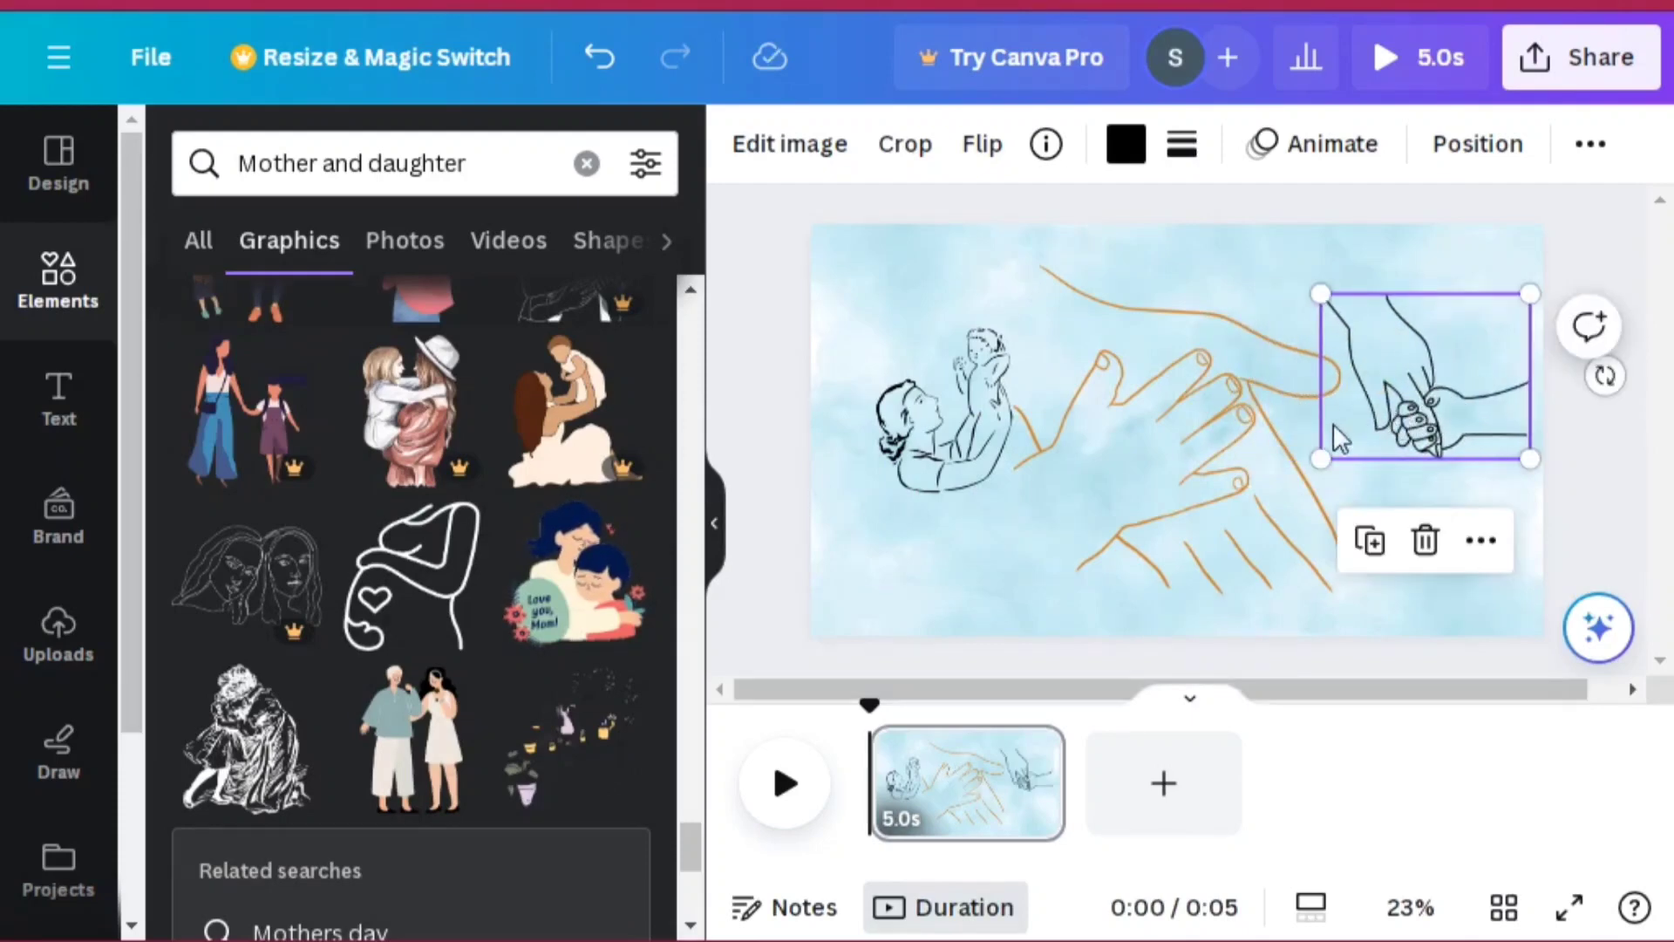
Step: Delete the hand-holding graphic and the mother-and-child drawing from the page
left_click(1238, 458)
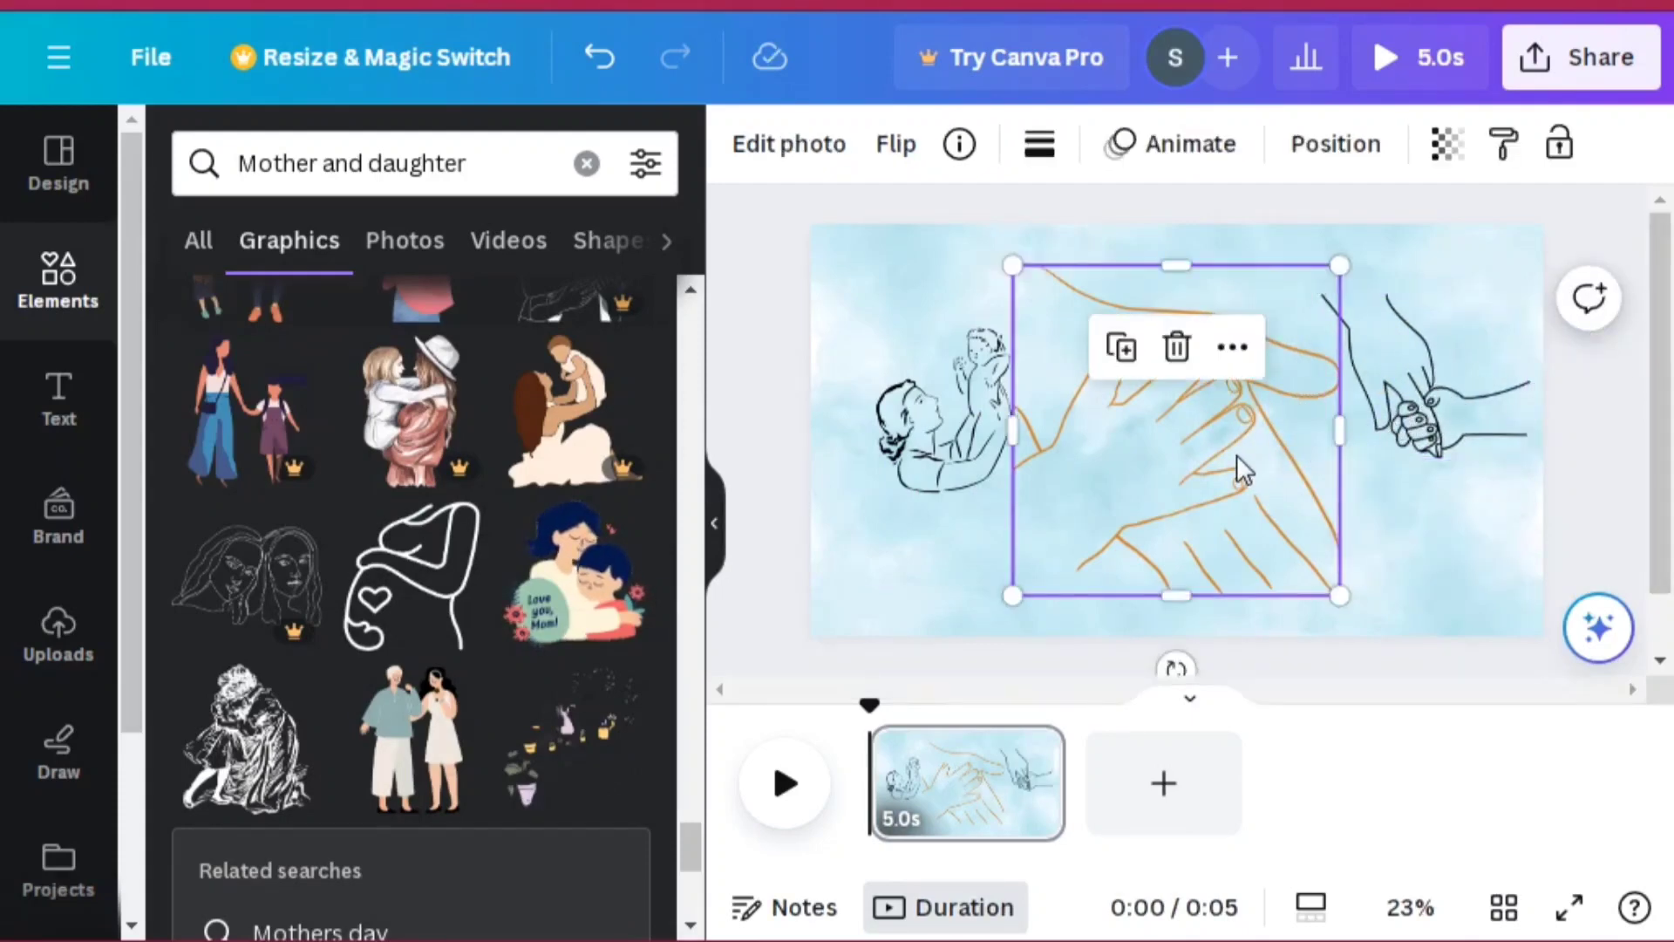
left_click(1392, 395)
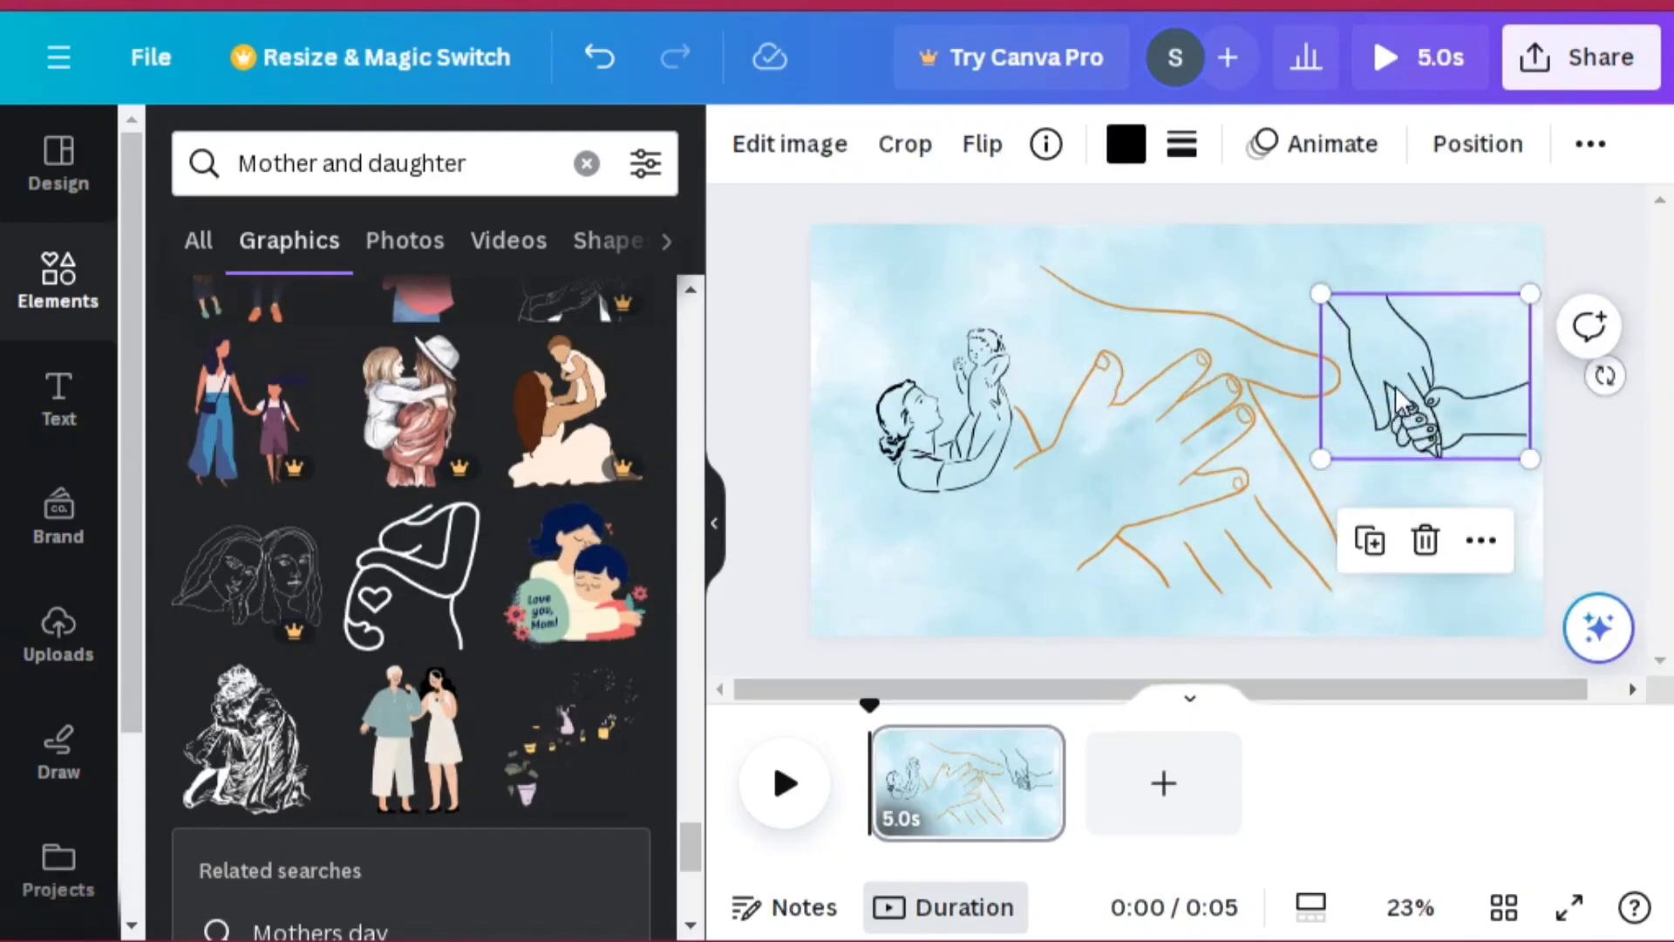
left_click(1424, 540)
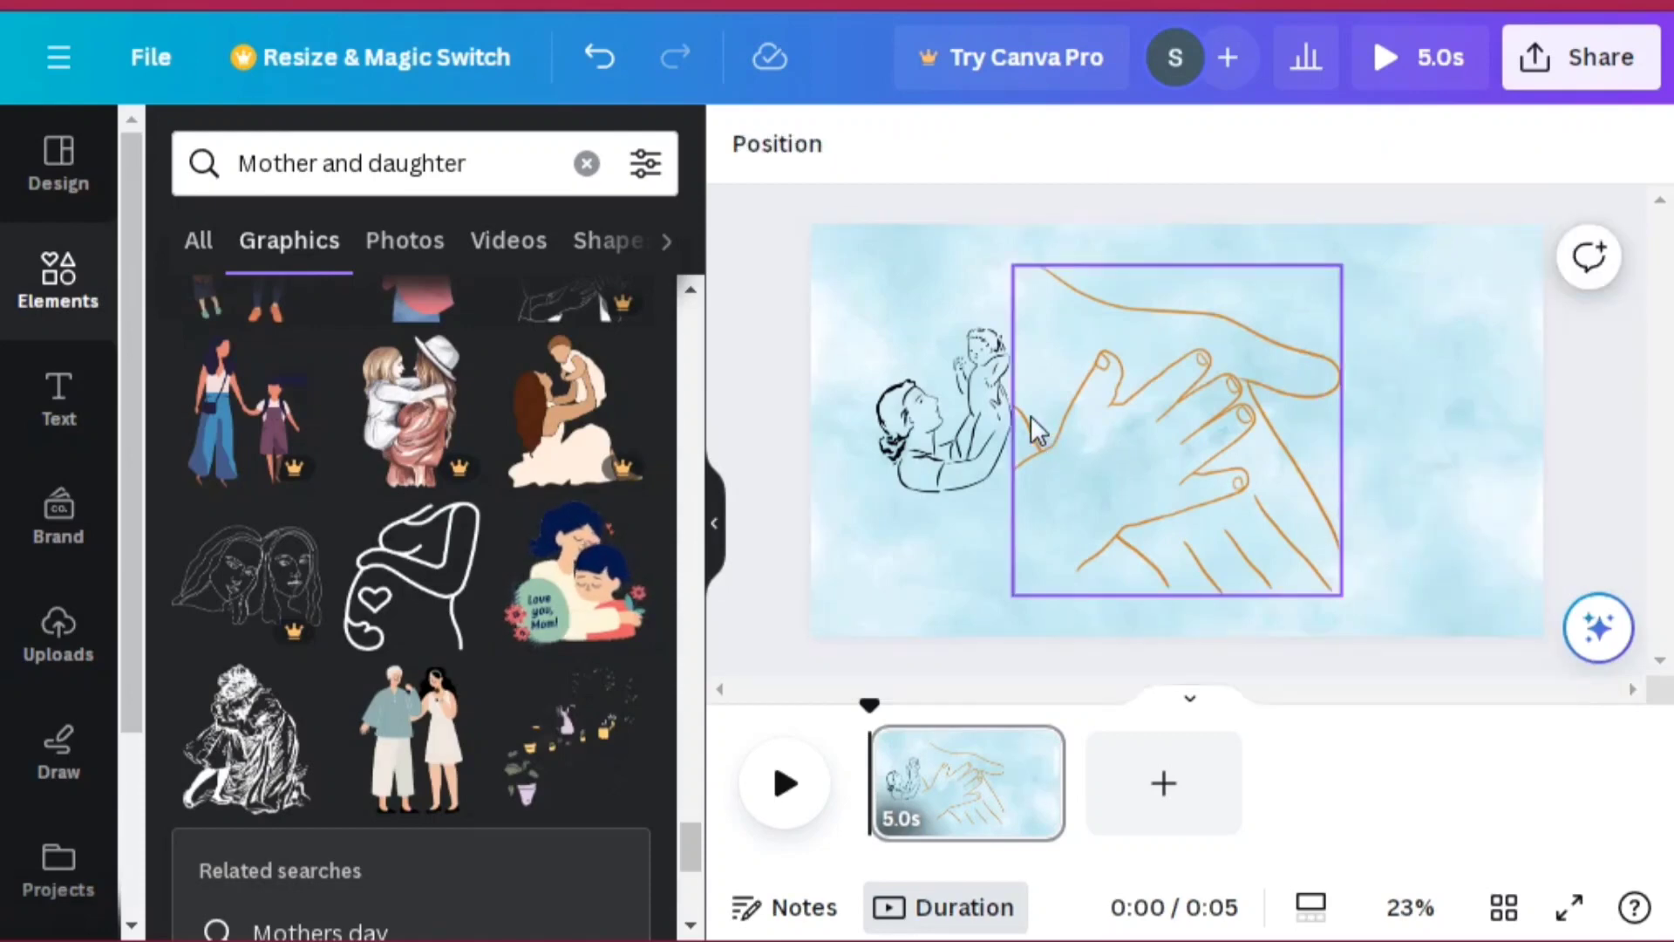
left_click(987, 422)
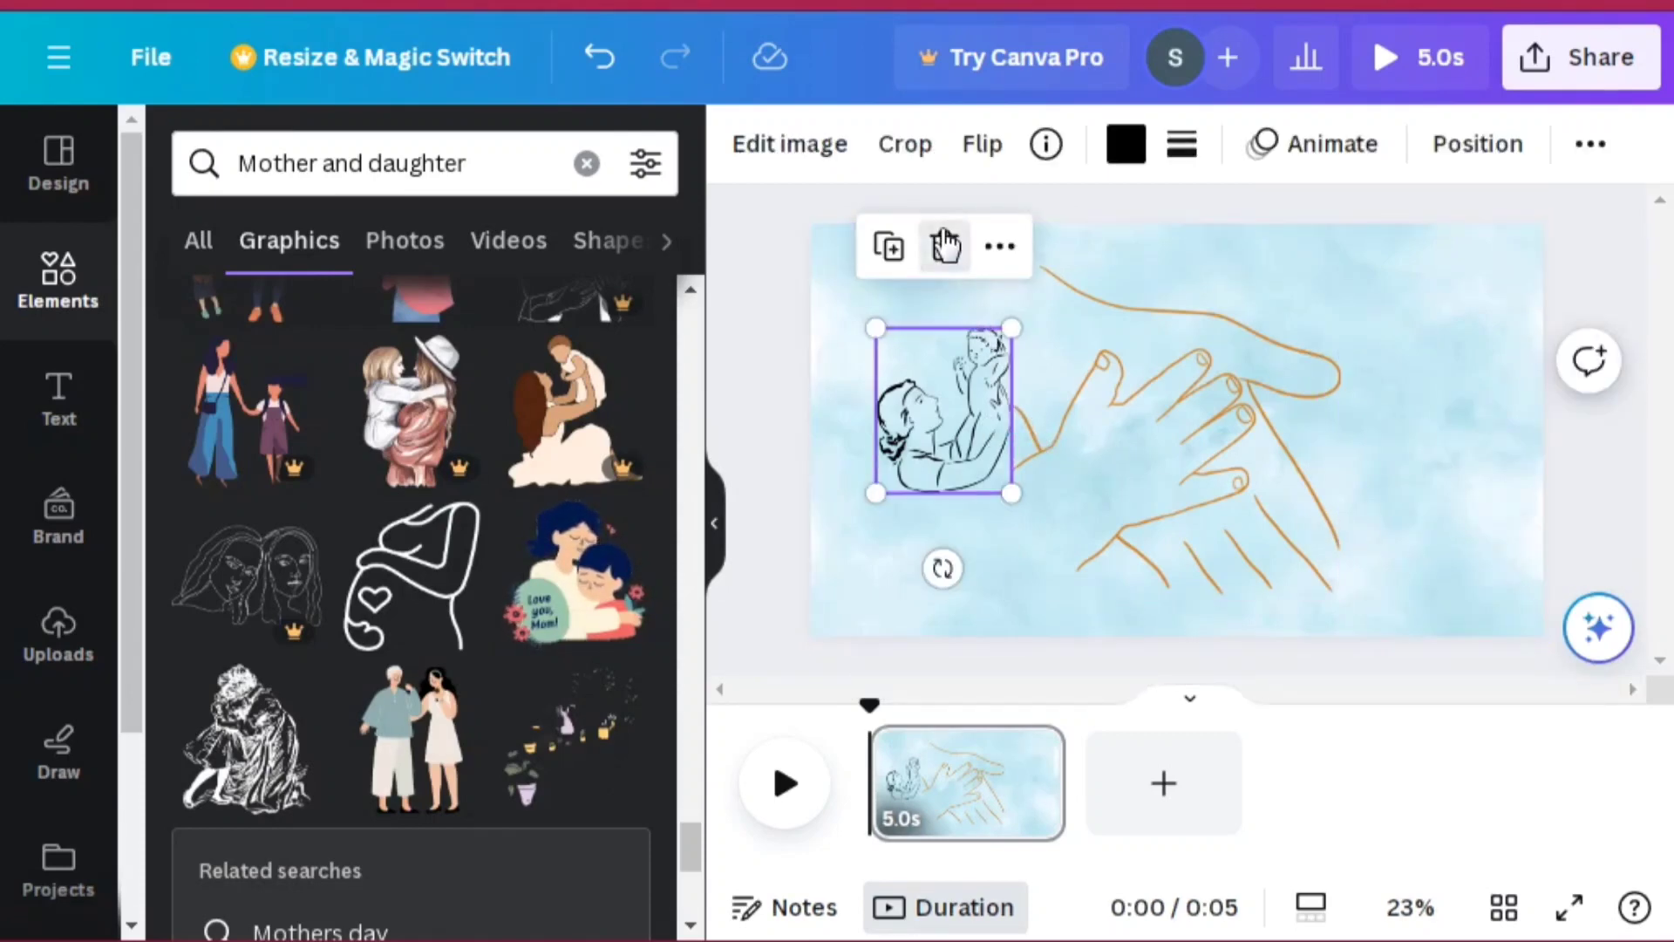
left_click(944, 246)
Step: Enlarge the orange line-art hands graphic slightly and recentre it on the page
left_click(1175, 413)
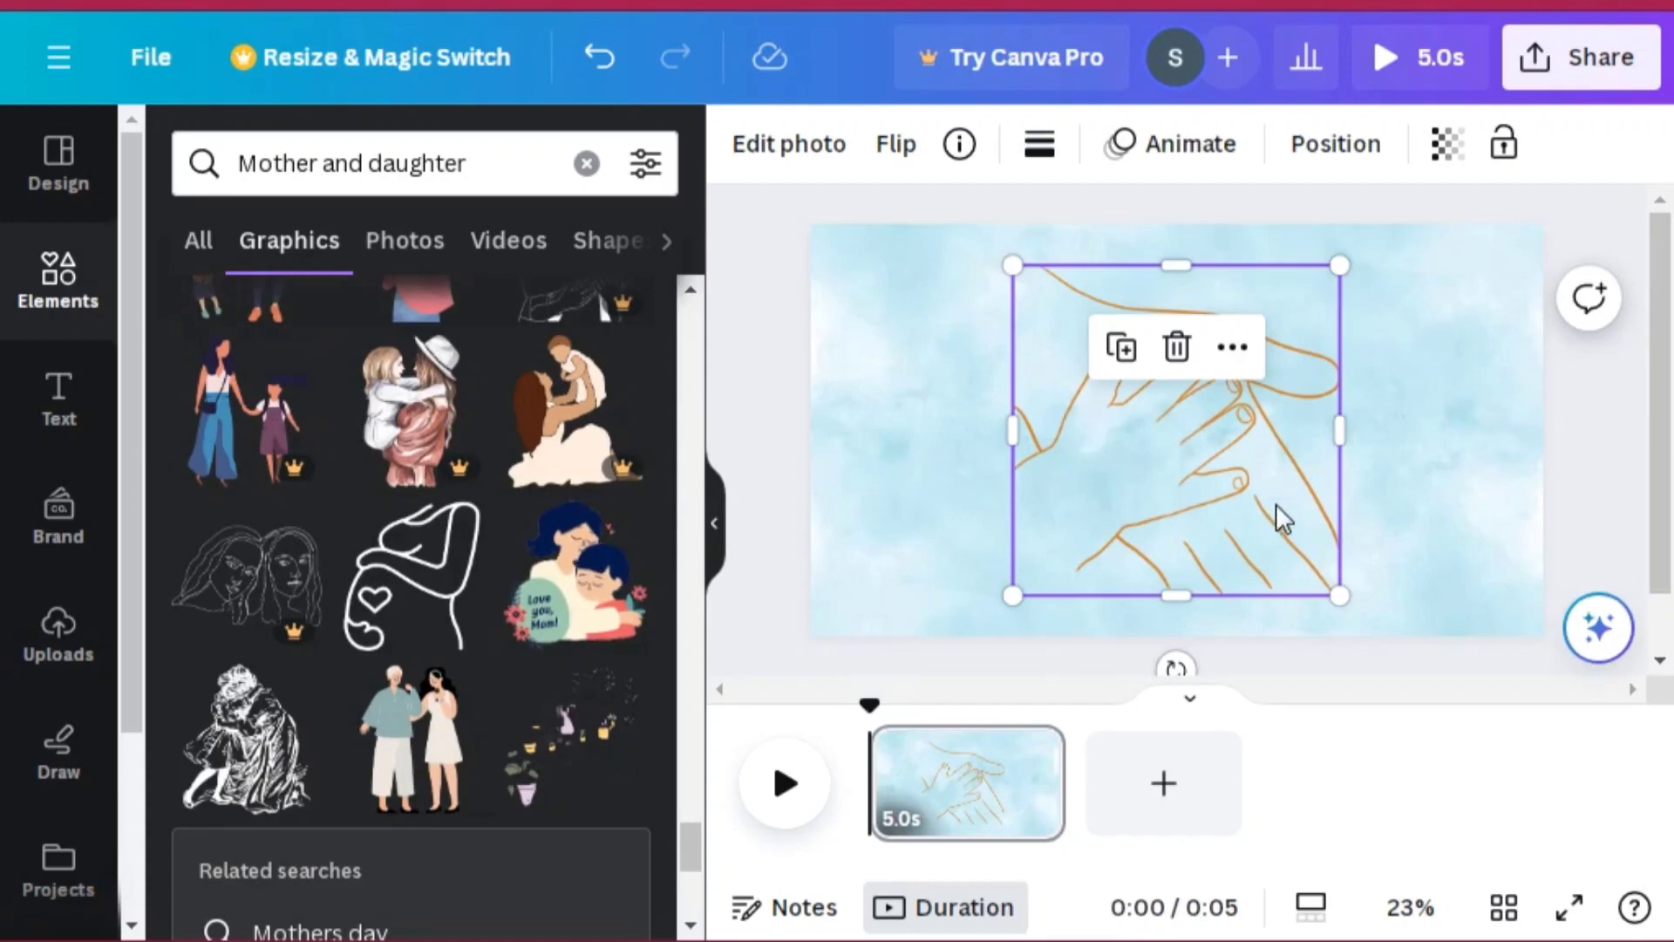
left_click_drag(1341, 597, 1391, 574)
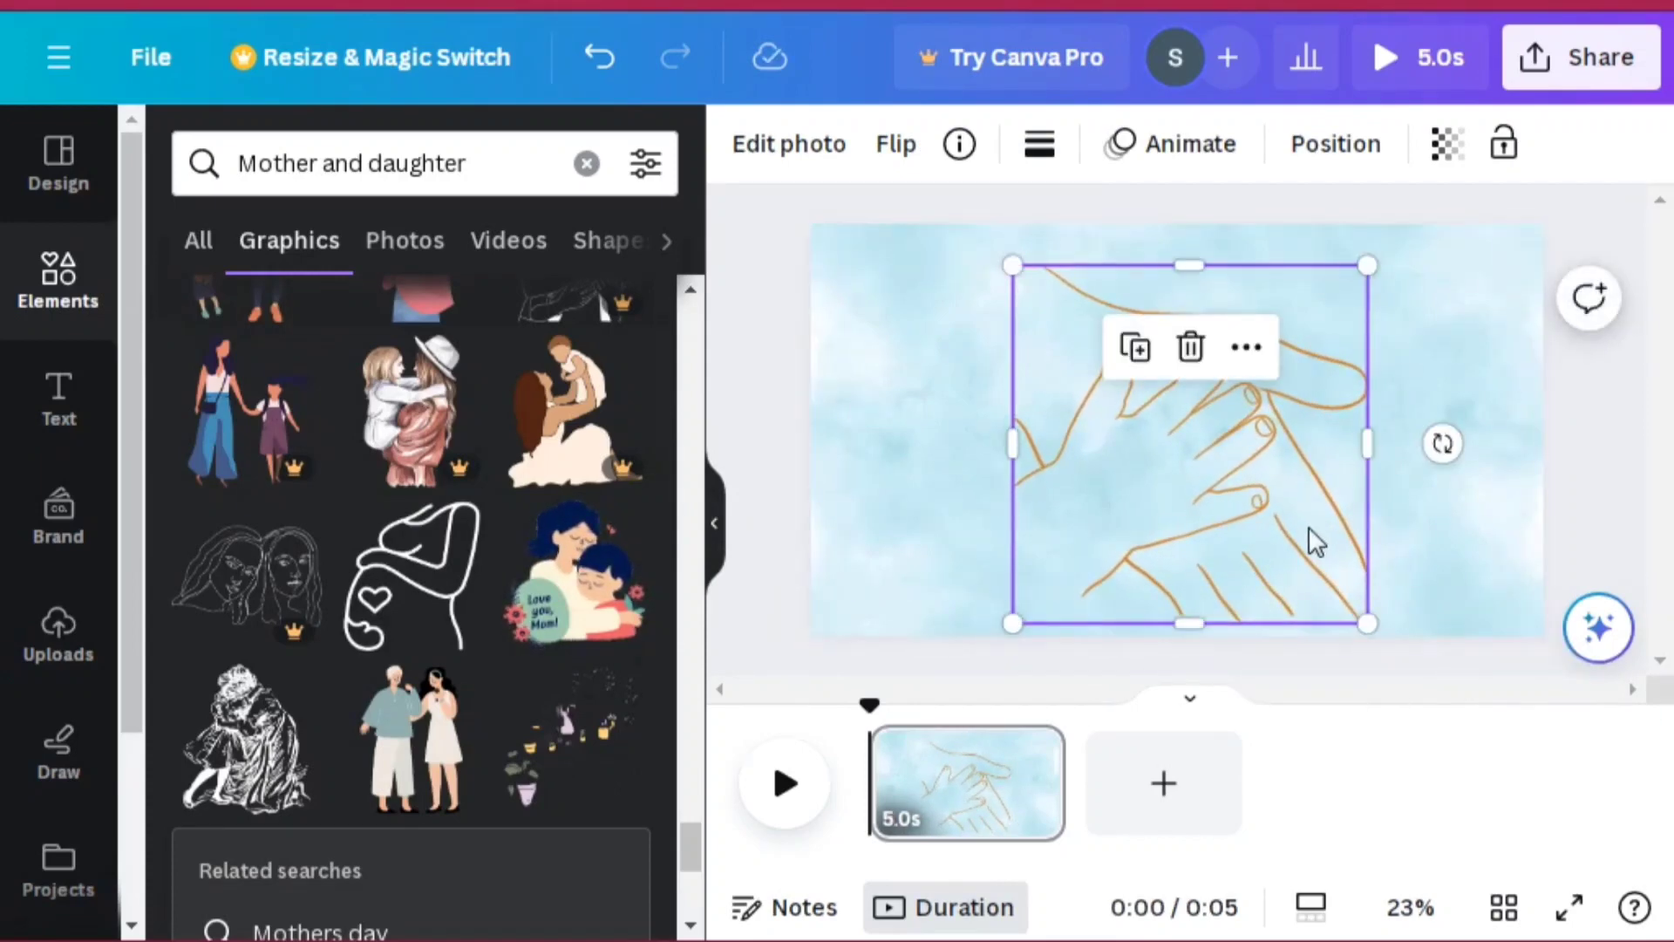
mouse_move(1308, 528)
left_mouse_down()
mouse_move(1278, 508)
mouse_move(1290, 514)
left_mouse_up()
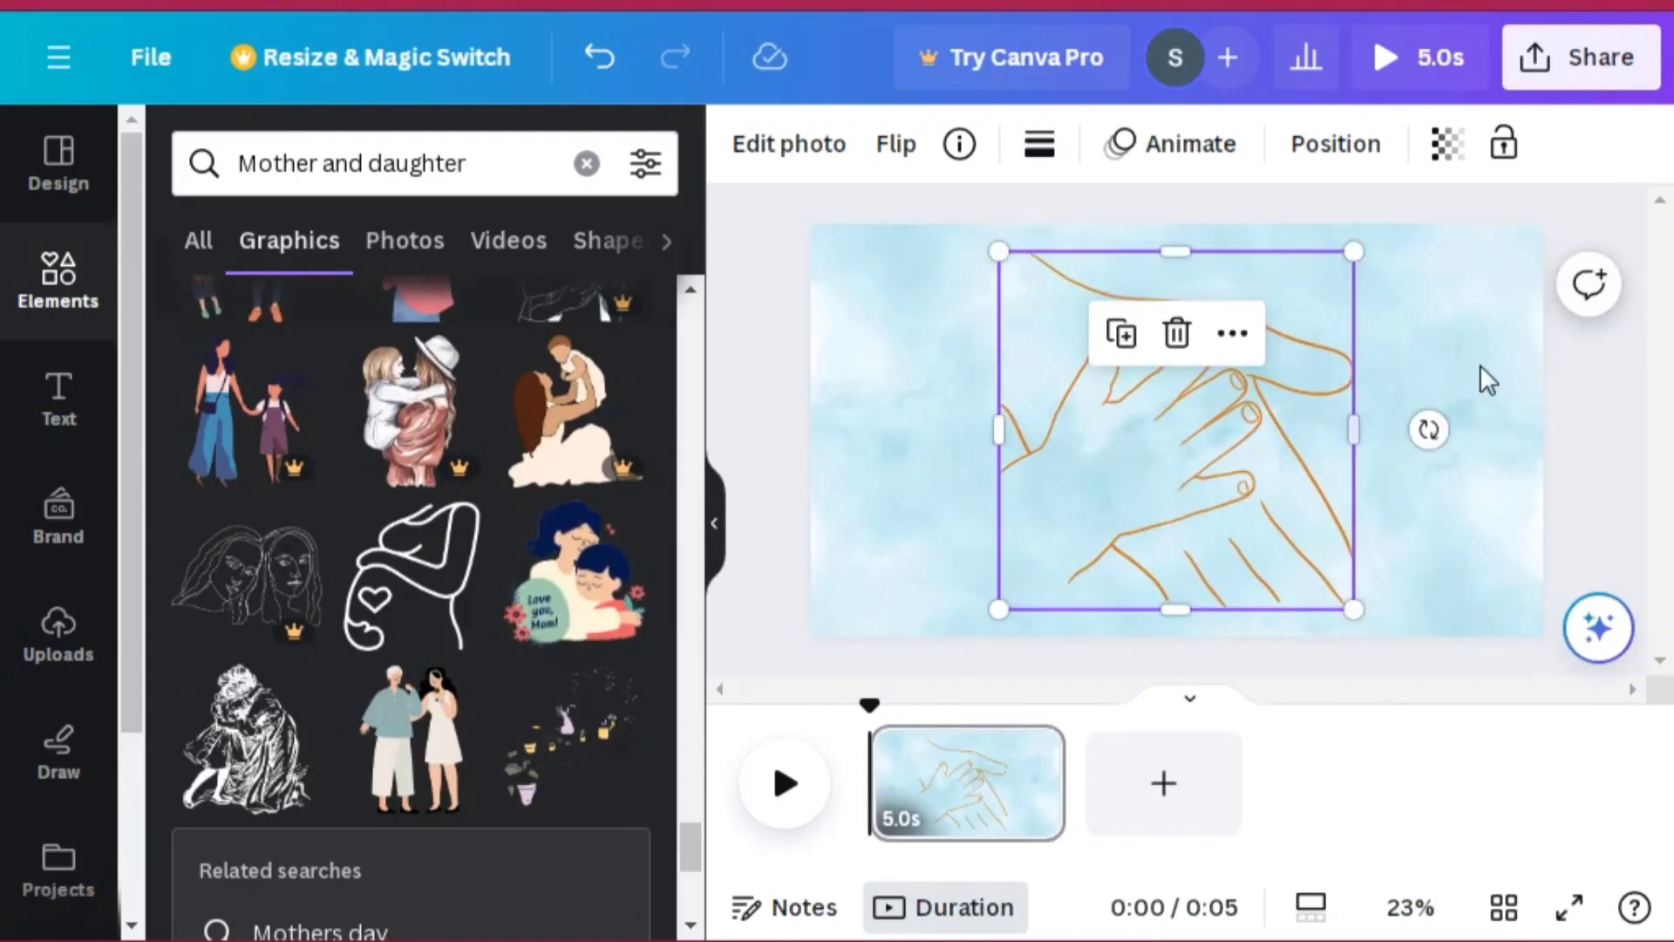
Step: Try adjusting the transparency of the hands graphic and the background, and undo the background change
left_click(1447, 144)
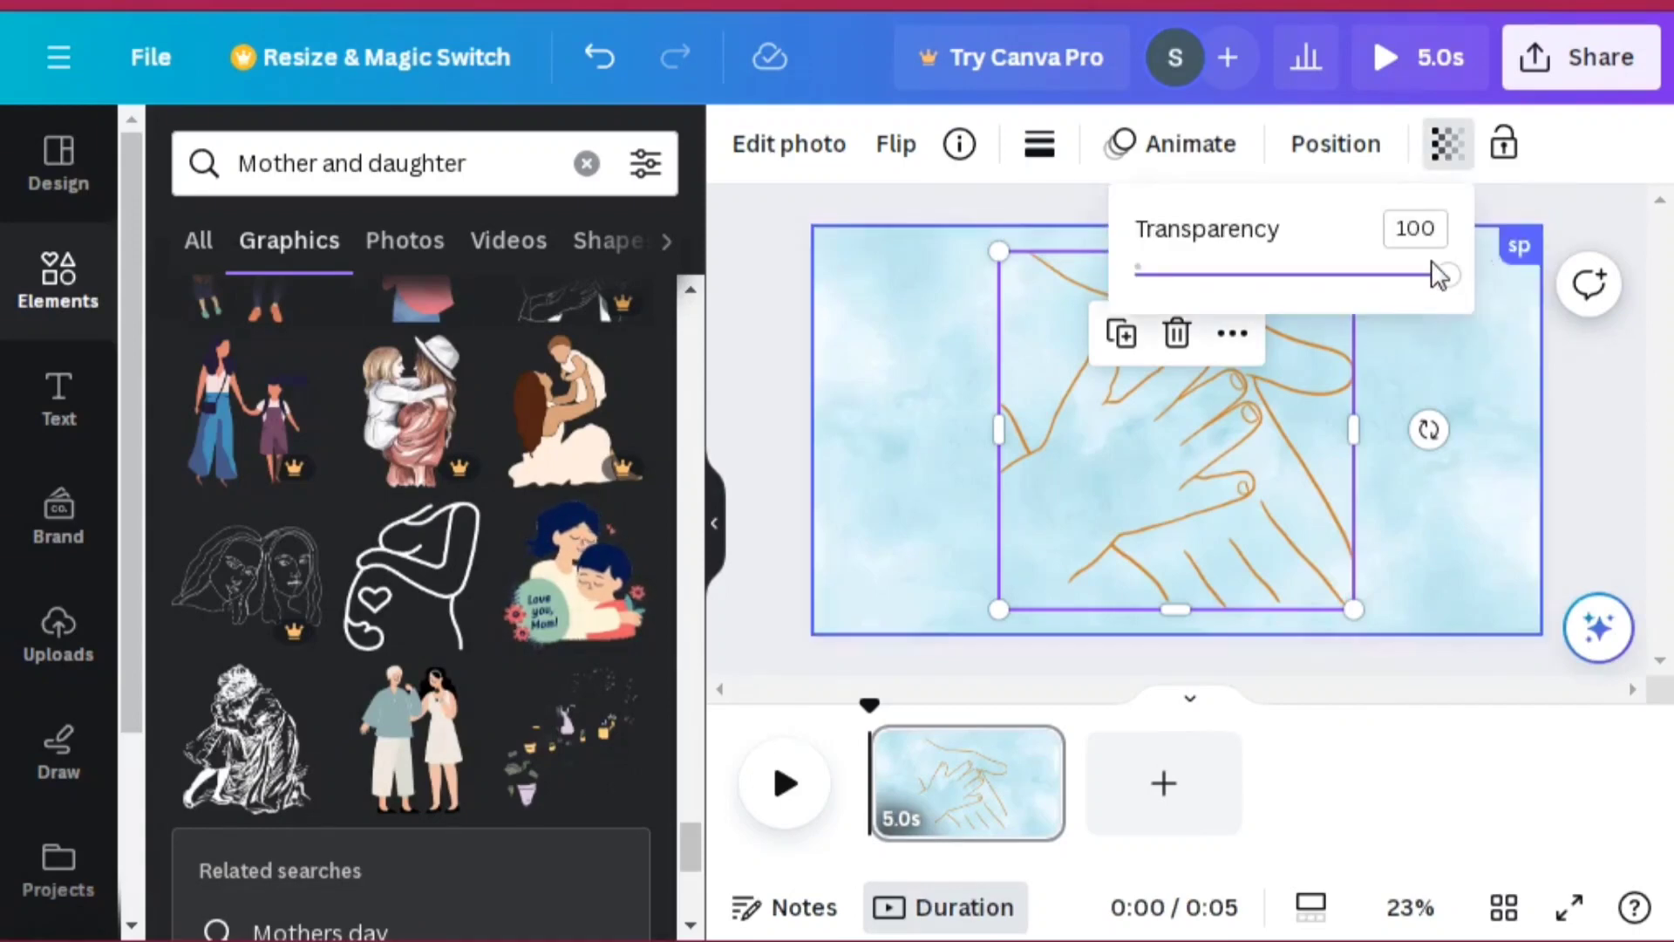
left_click(1457, 353)
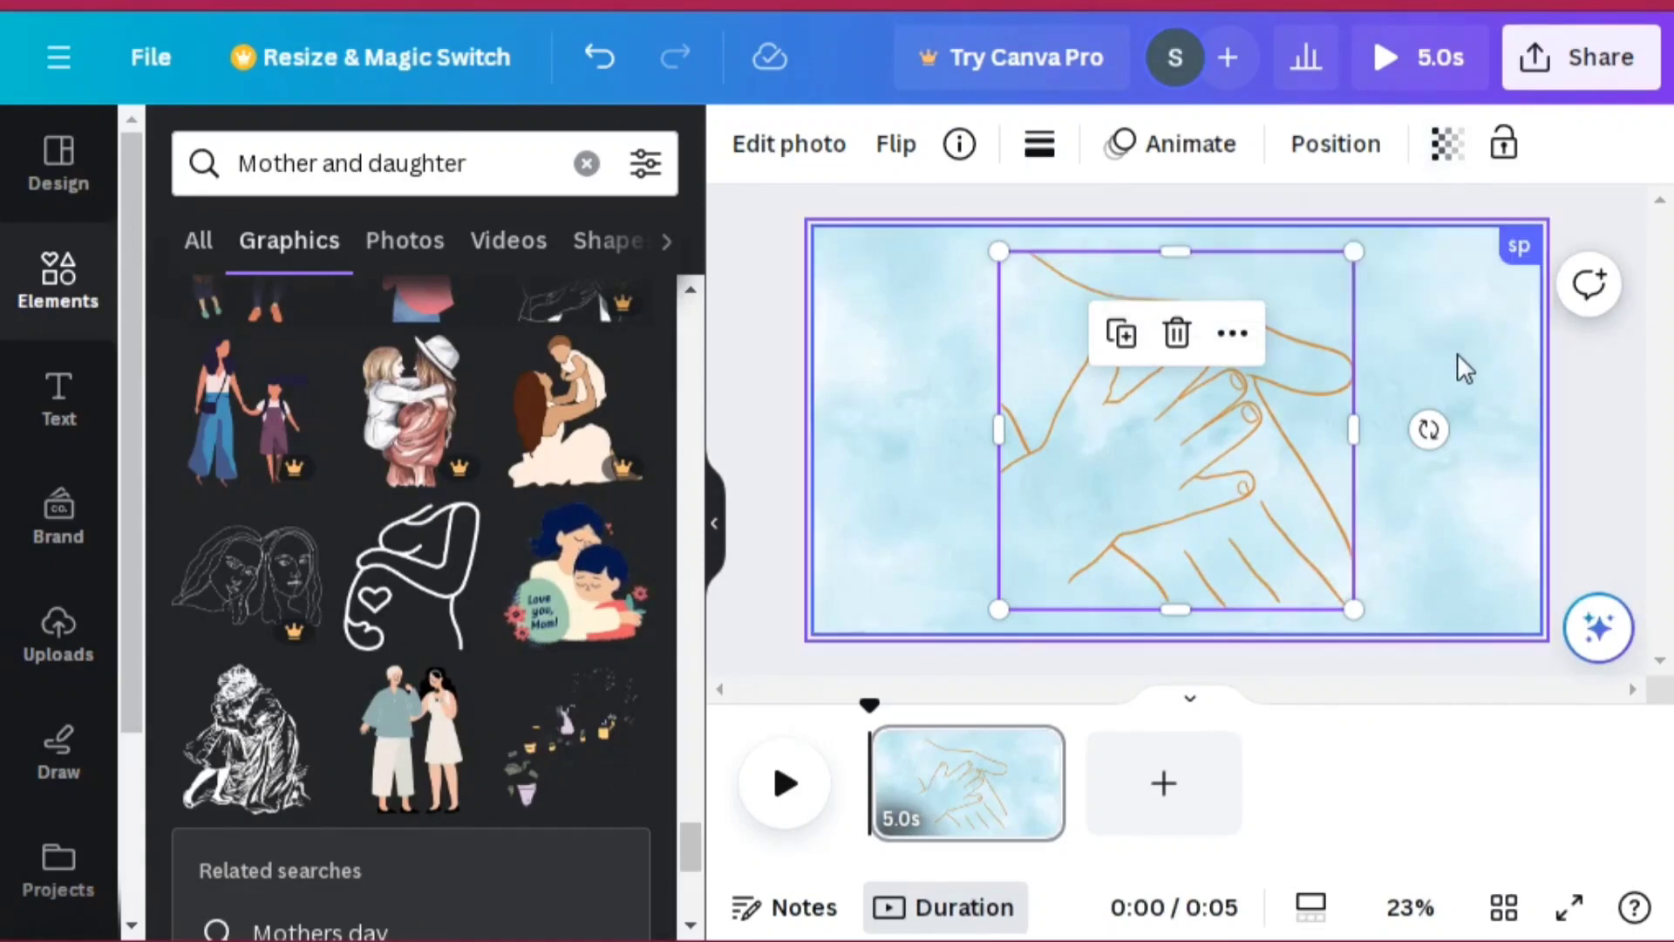
left_click(1587, 144)
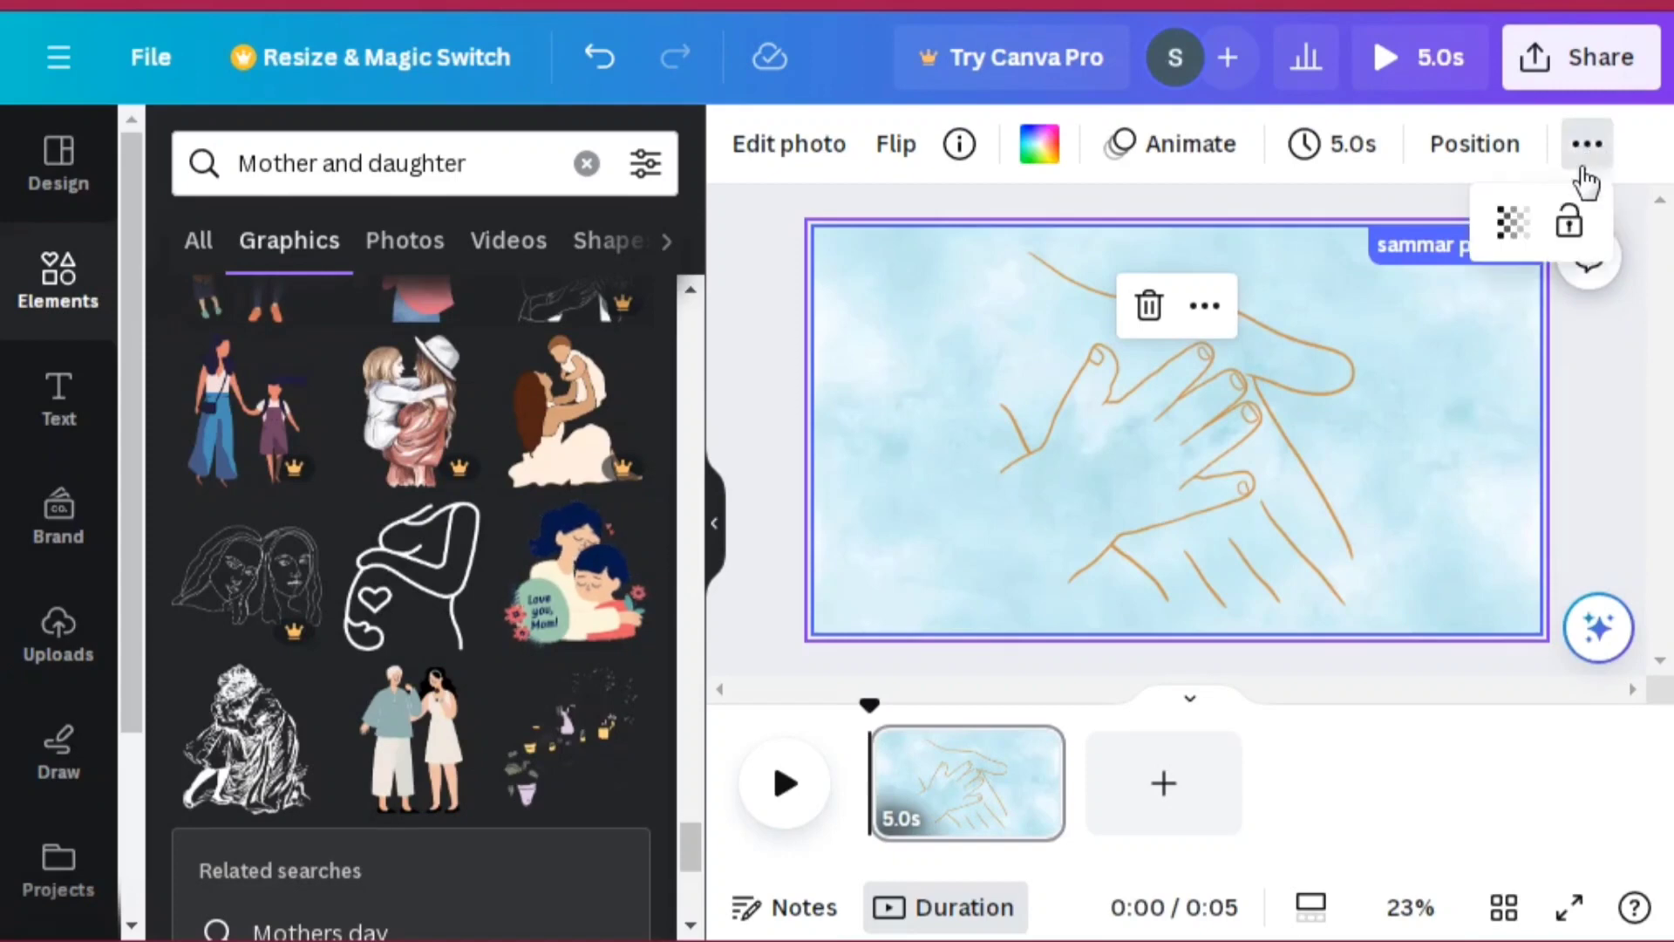
left_click(1509, 222)
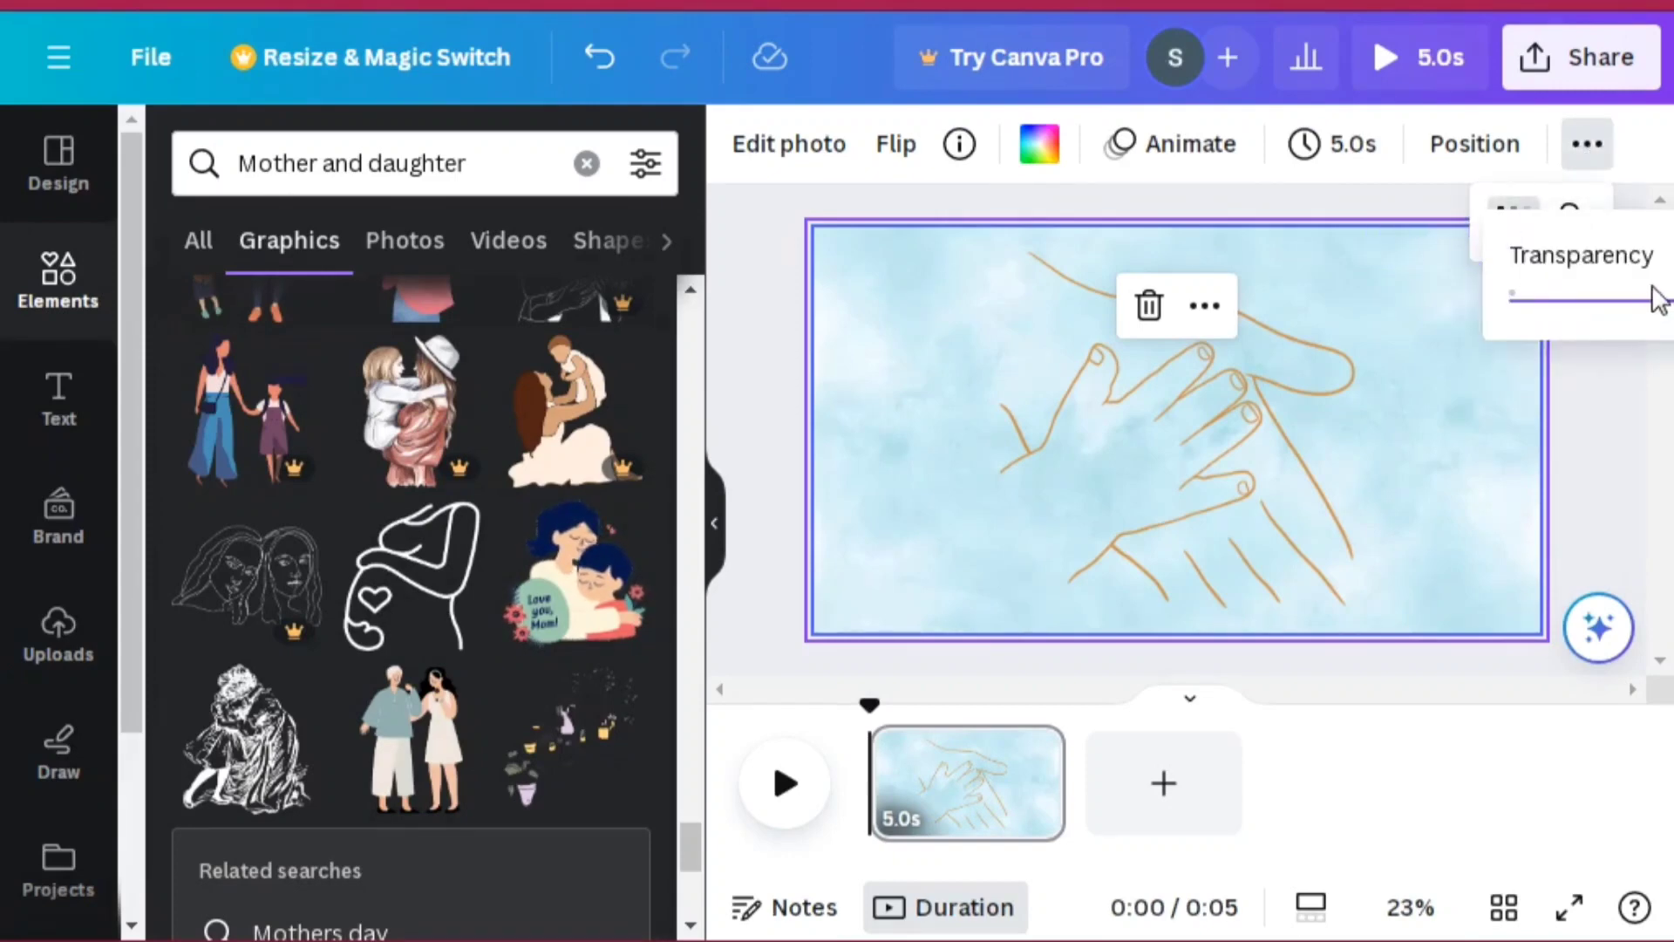
left_click(1667, 305)
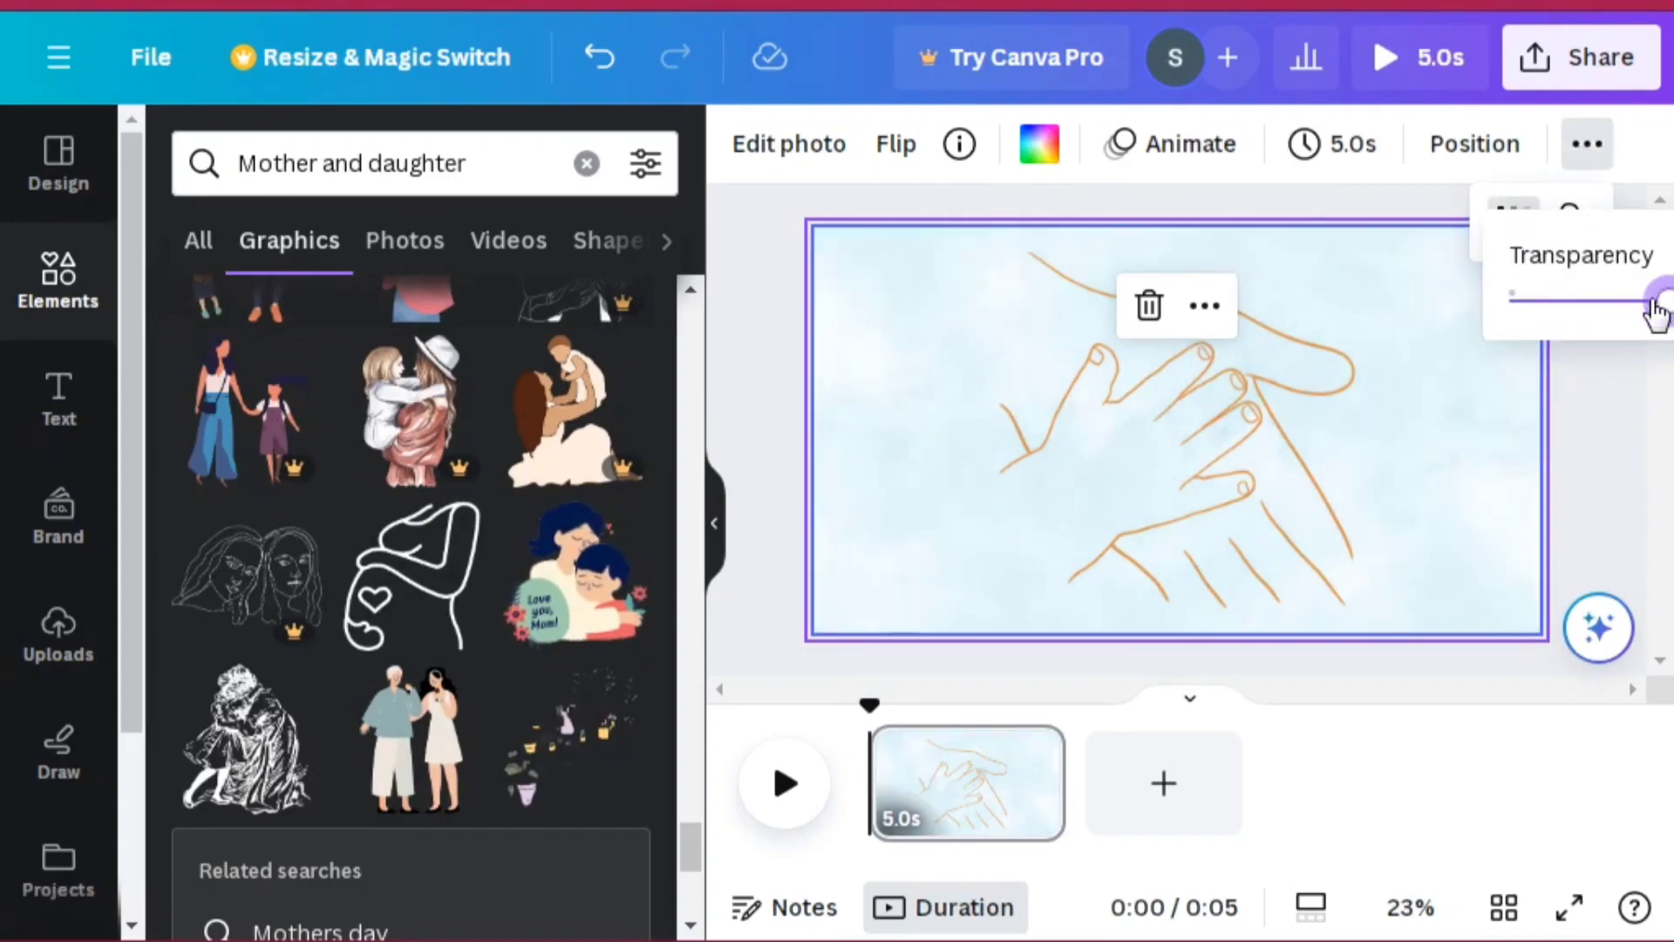
left_click(612, 72)
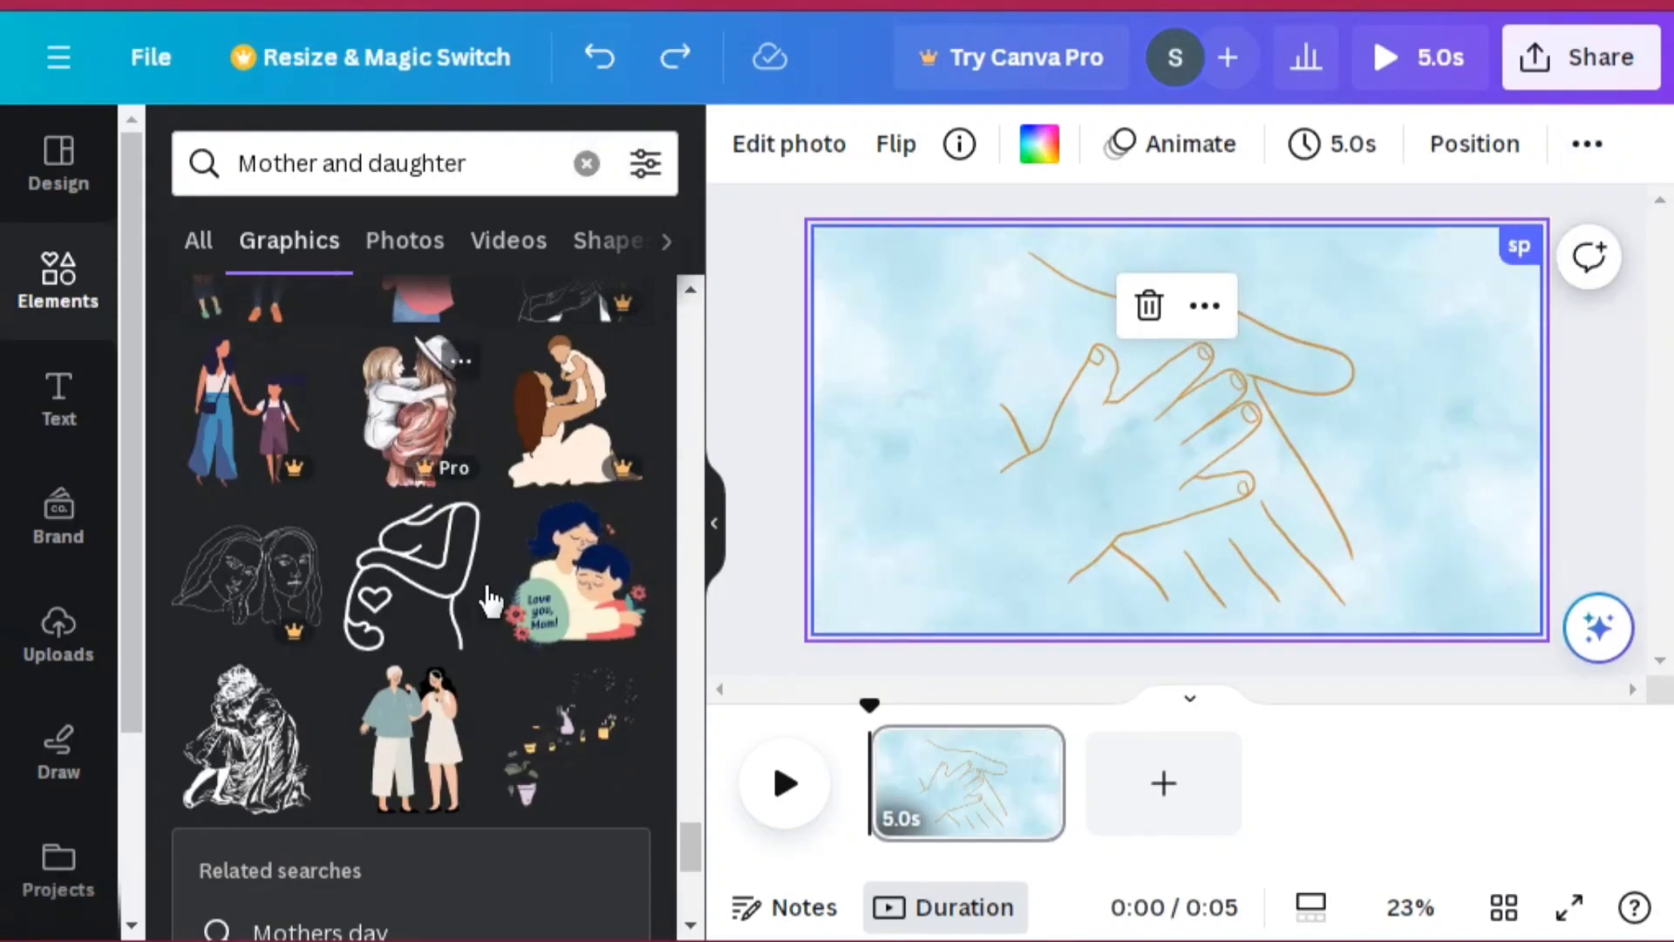
Step: Replace the element search with flowers for mothers, run it, and browse the graphic results
left_click(478, 178)
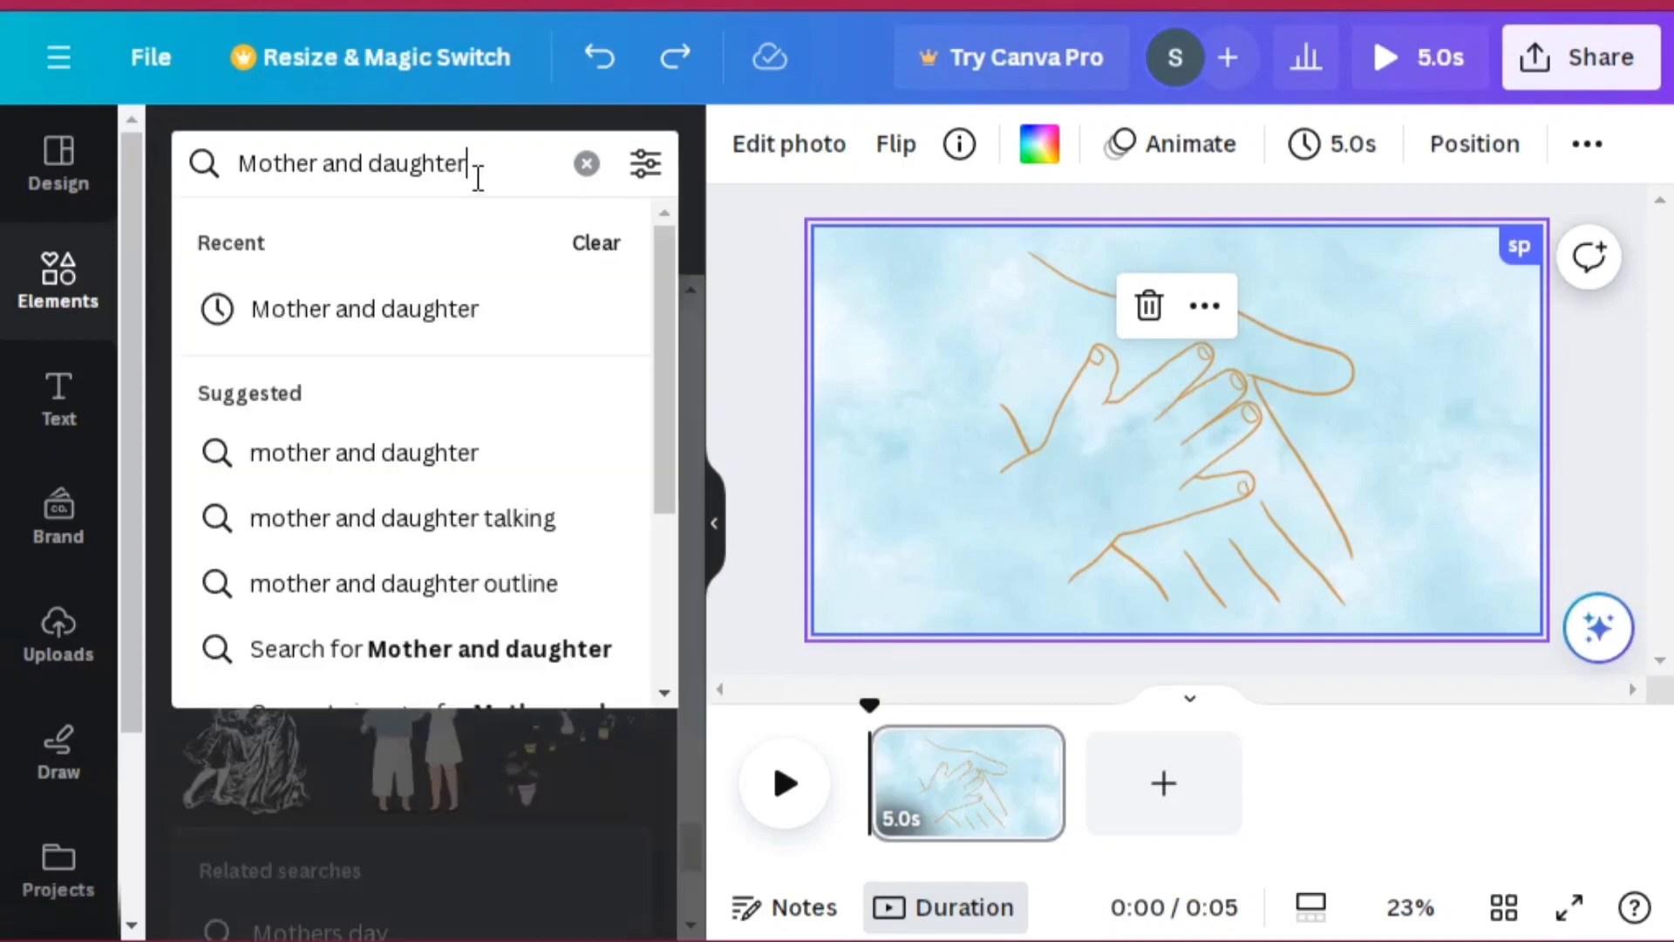
key("BackSpace")
key("BackSpace")
key("BackSpace")
key("BackSpace")
key("BackSpace")
key("BackSpace")
key("BackSpace")
key("BackSpace")
key("BackSpace")
key("BackSpace")
key("BackSpace")
key("BackSpace")
key("BackSpace")
key("BackSpace")
key("BackSpace")
key("BackSpace")
key("BackSpace")
key("BackSpace")
key("BackSpace")
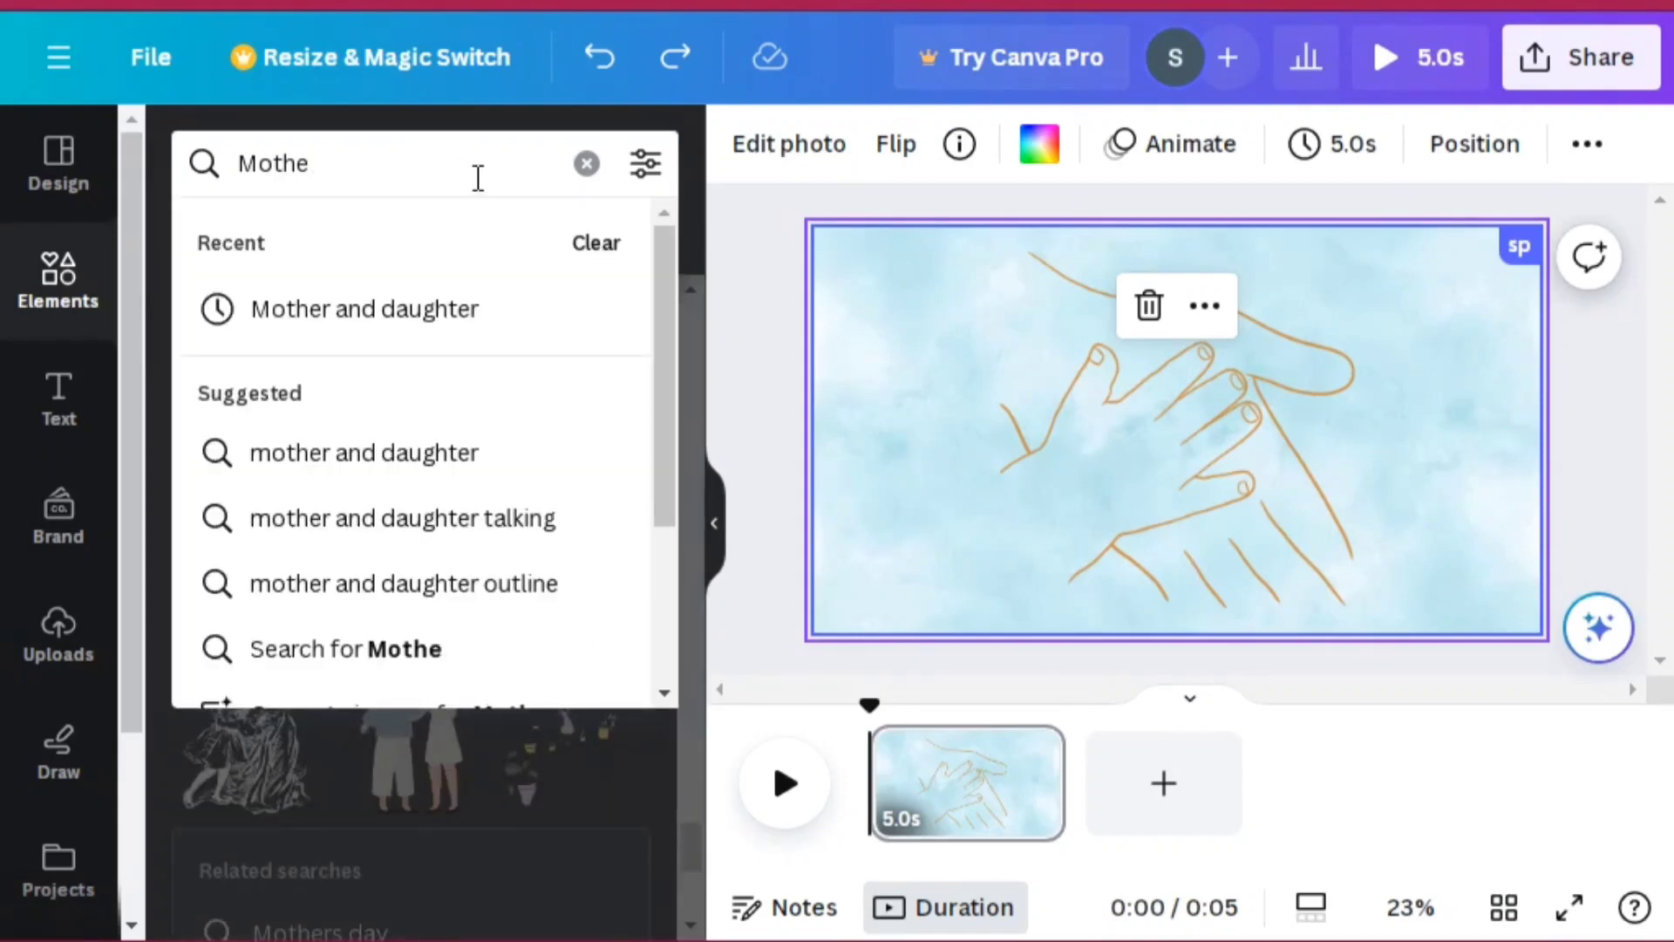
type("for mothers")
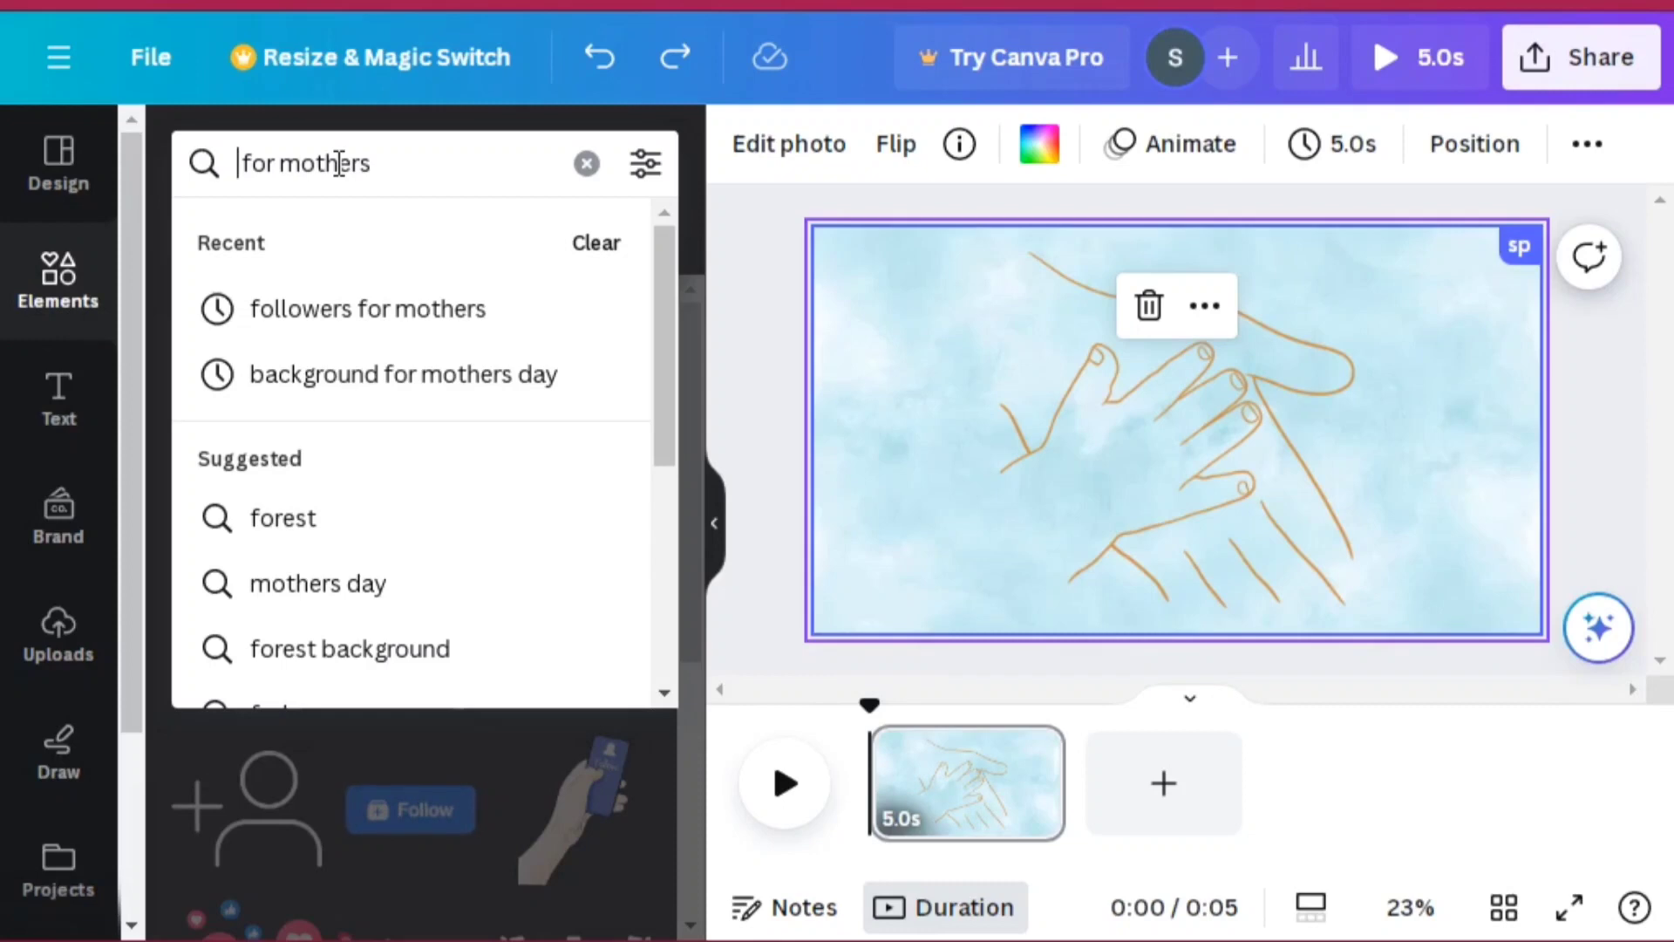
type("f")
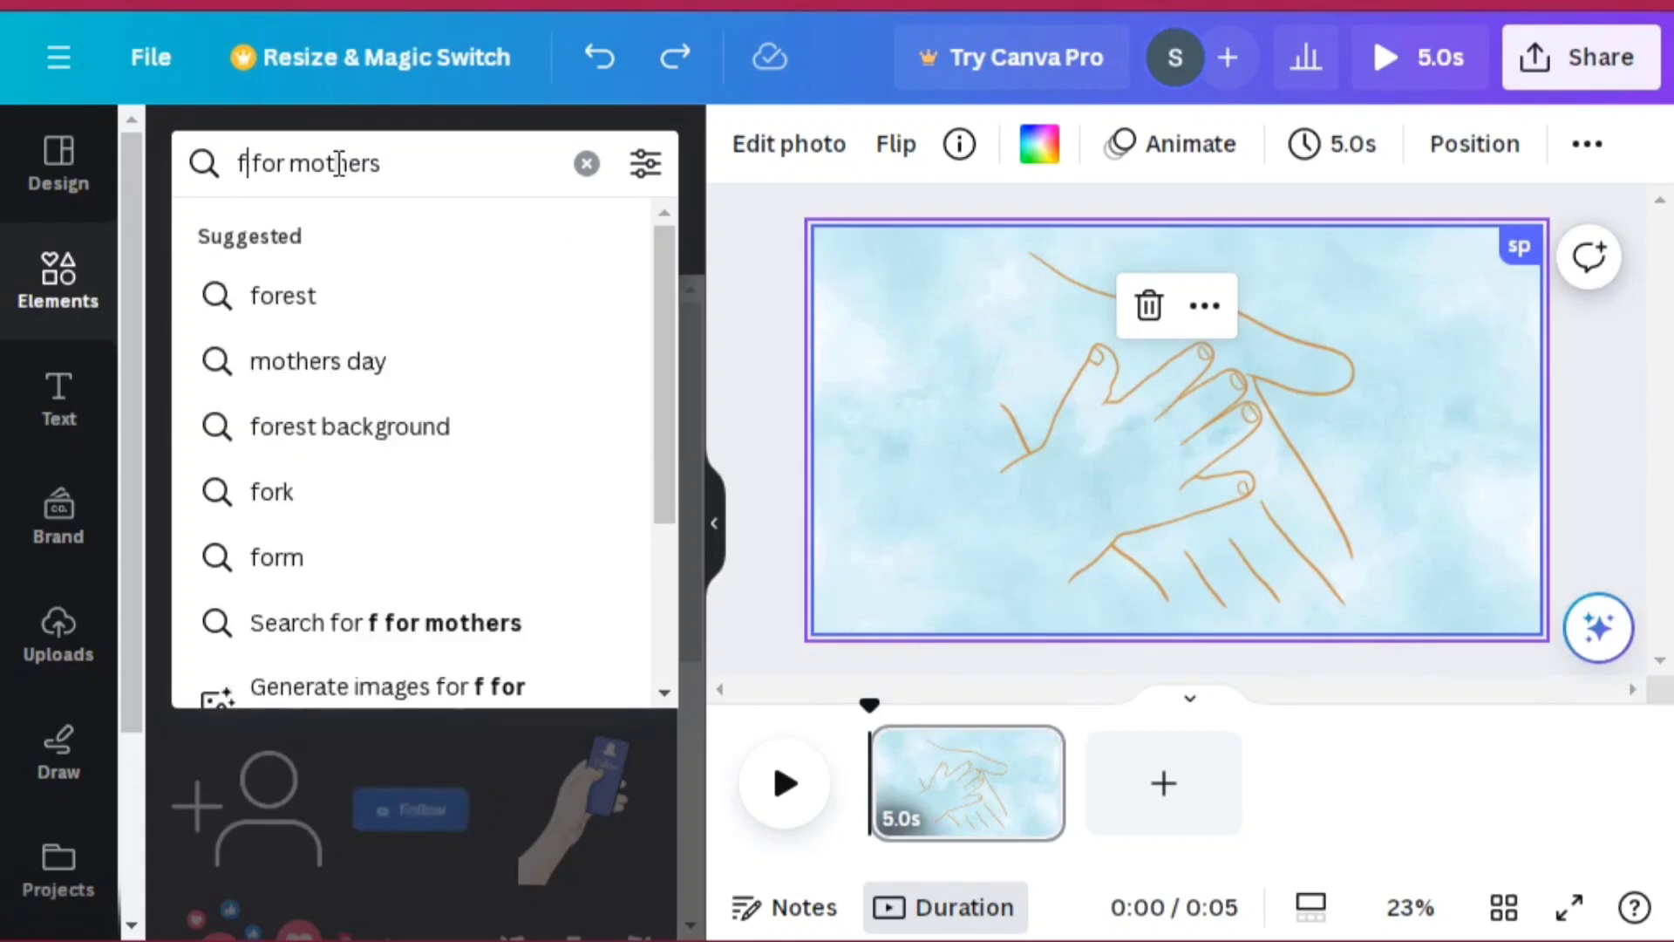
key("BackSpace")
type("l owers")
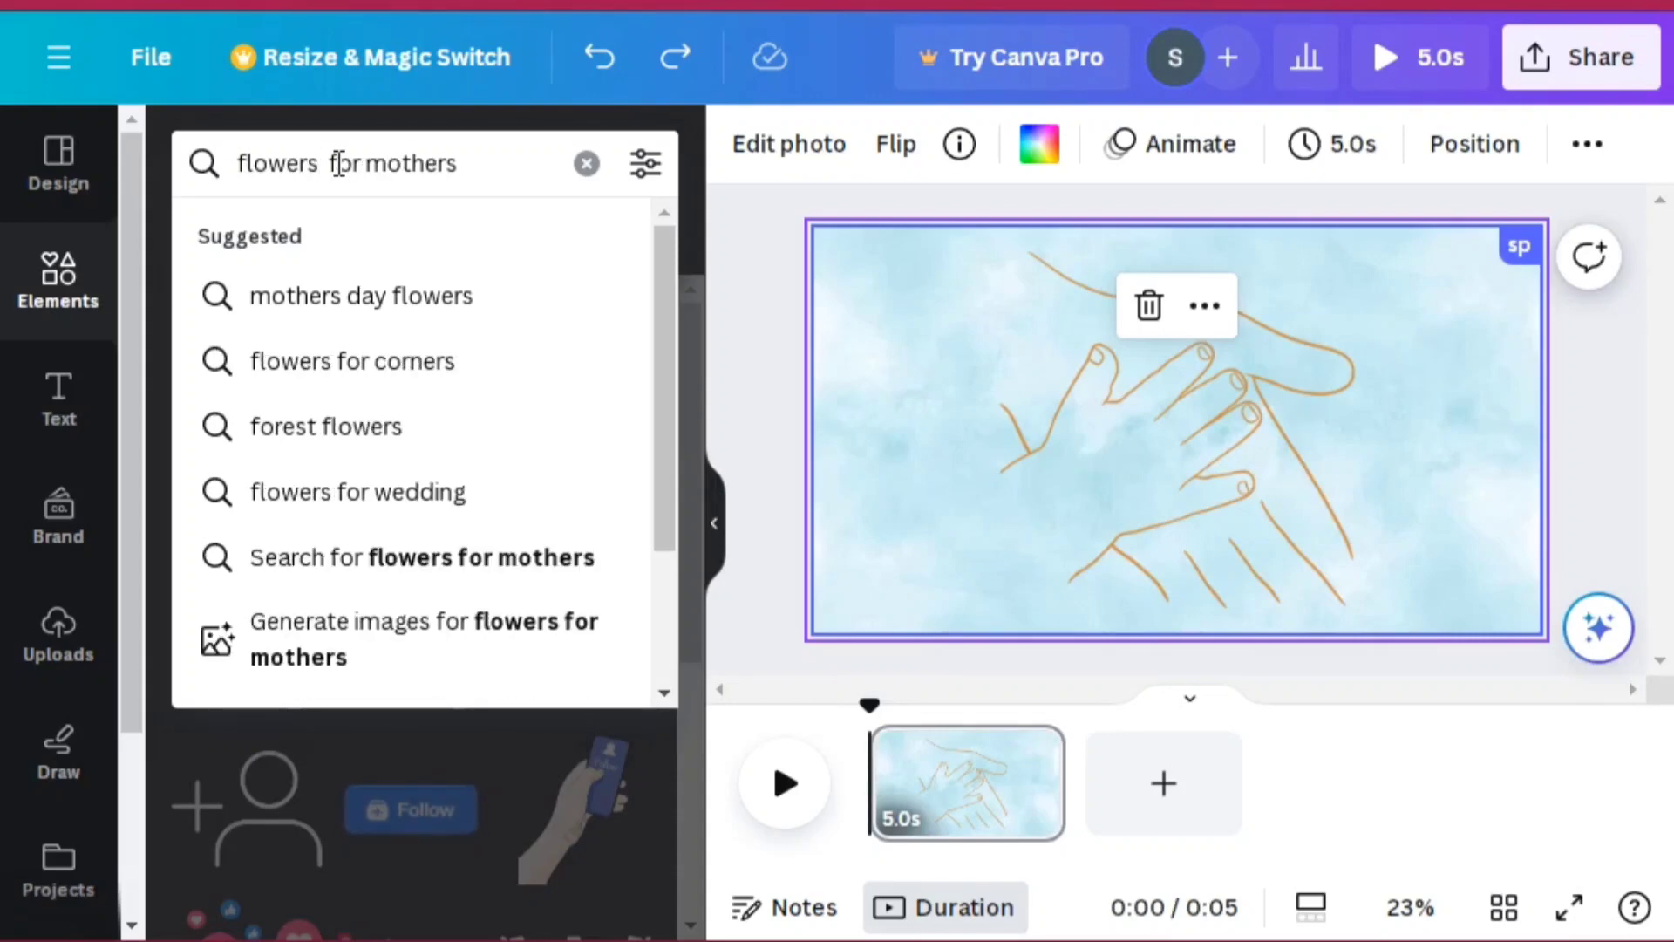
key("Return")
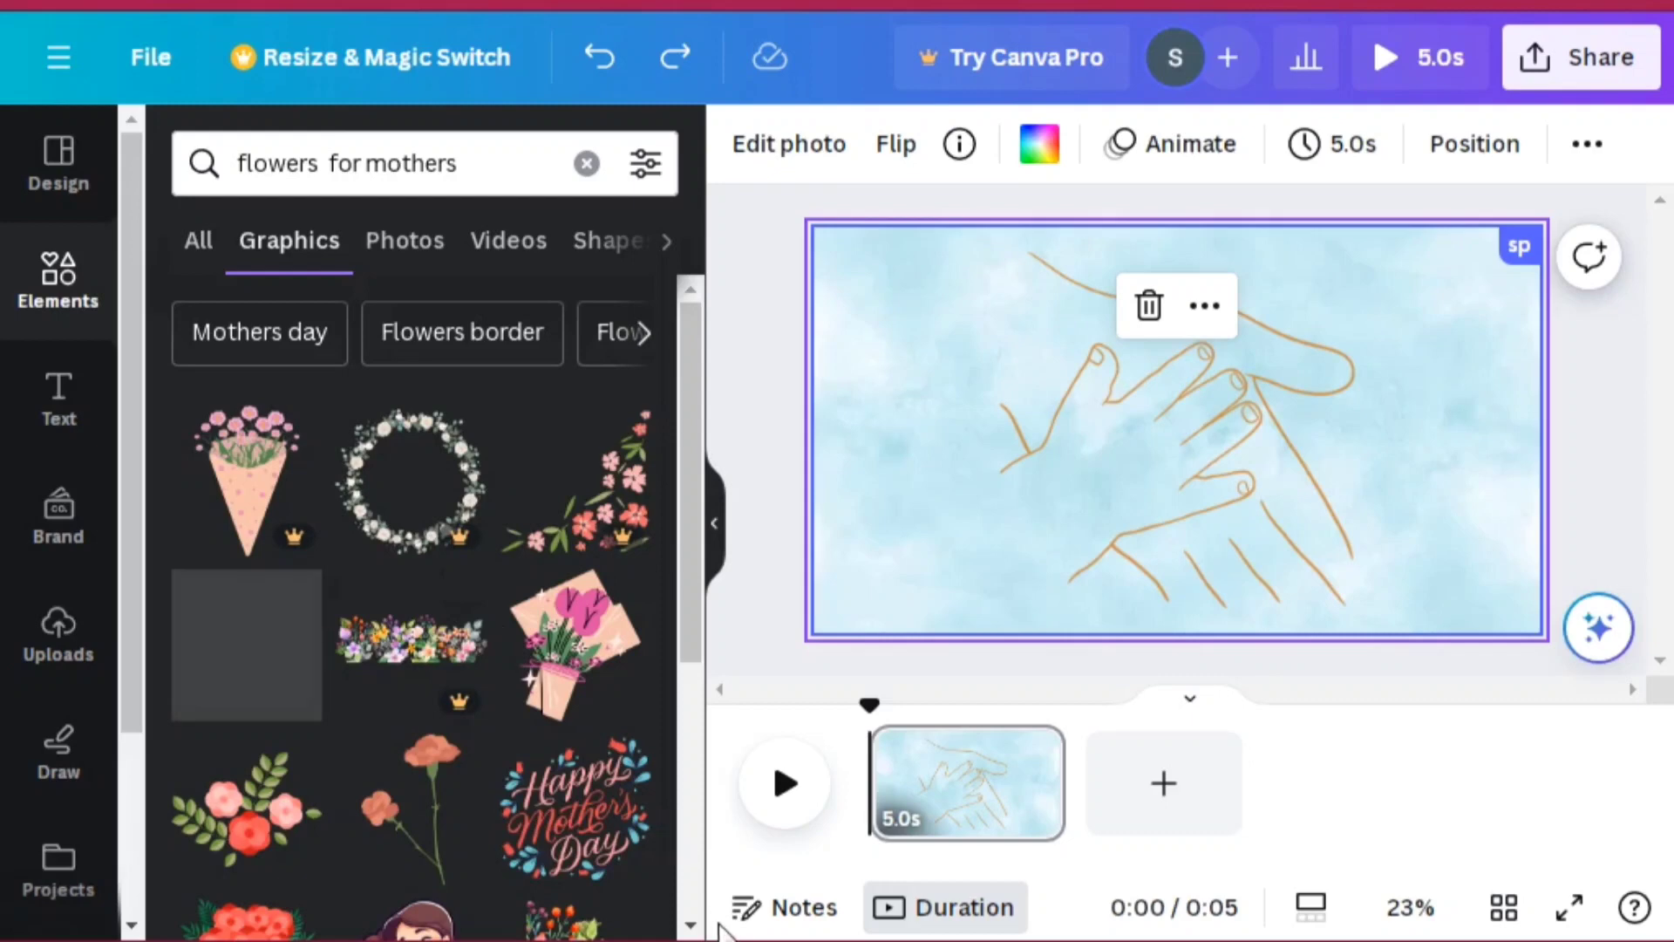
scroll(691, 930, "down", 5)
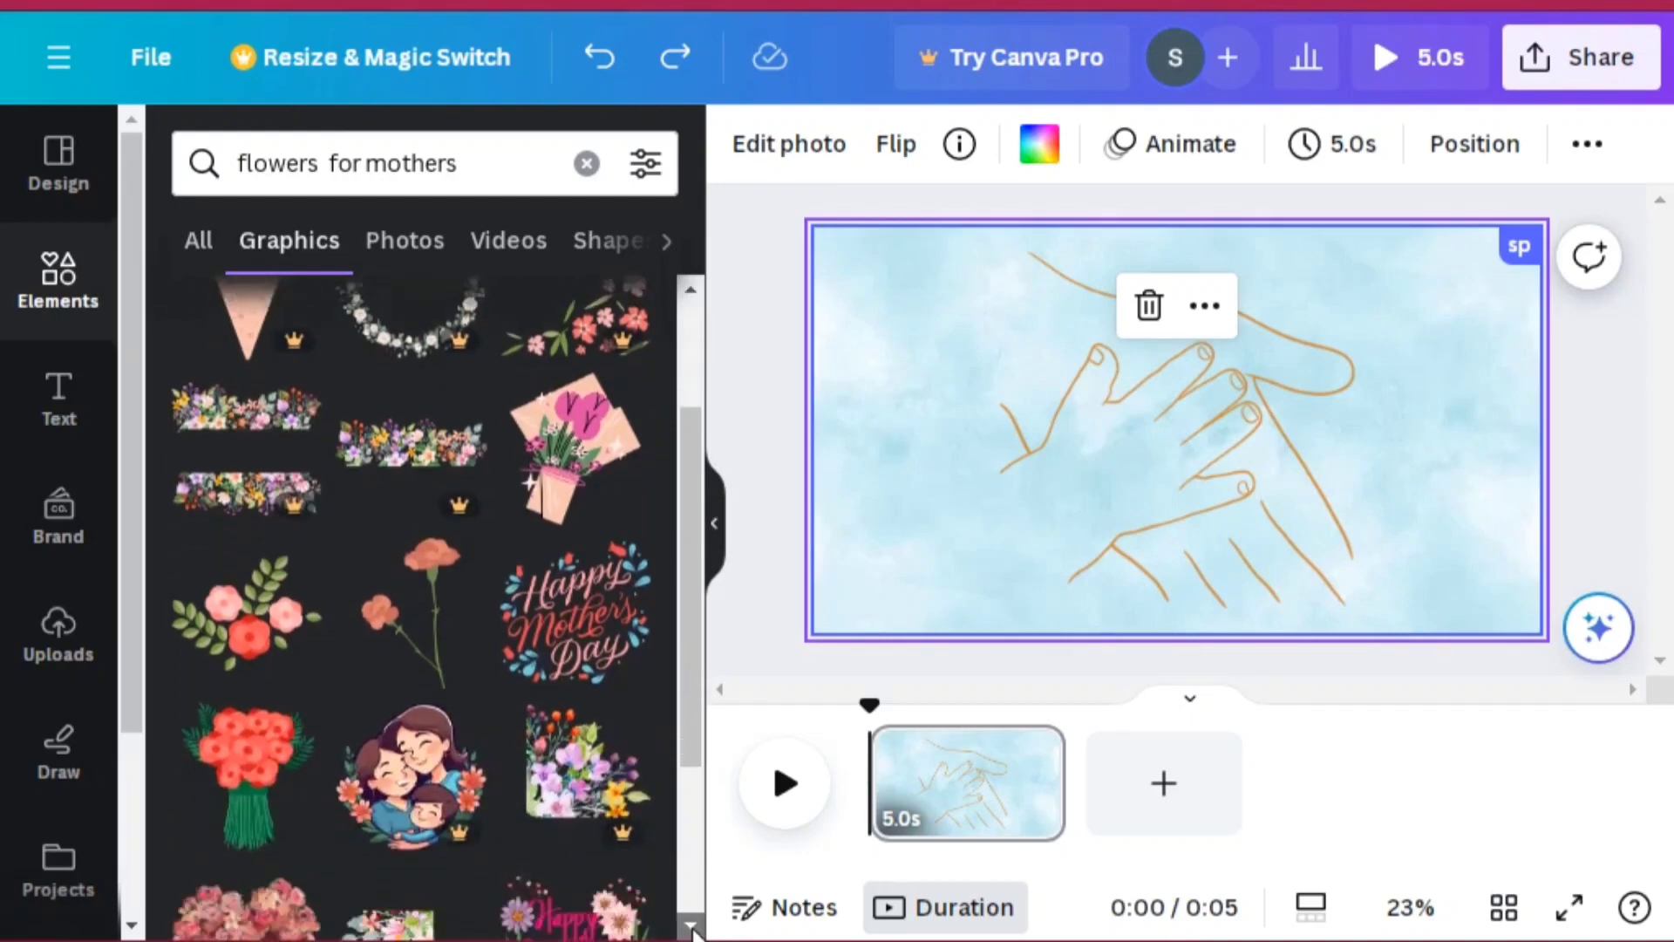
scroll(691, 930, "down", 2)
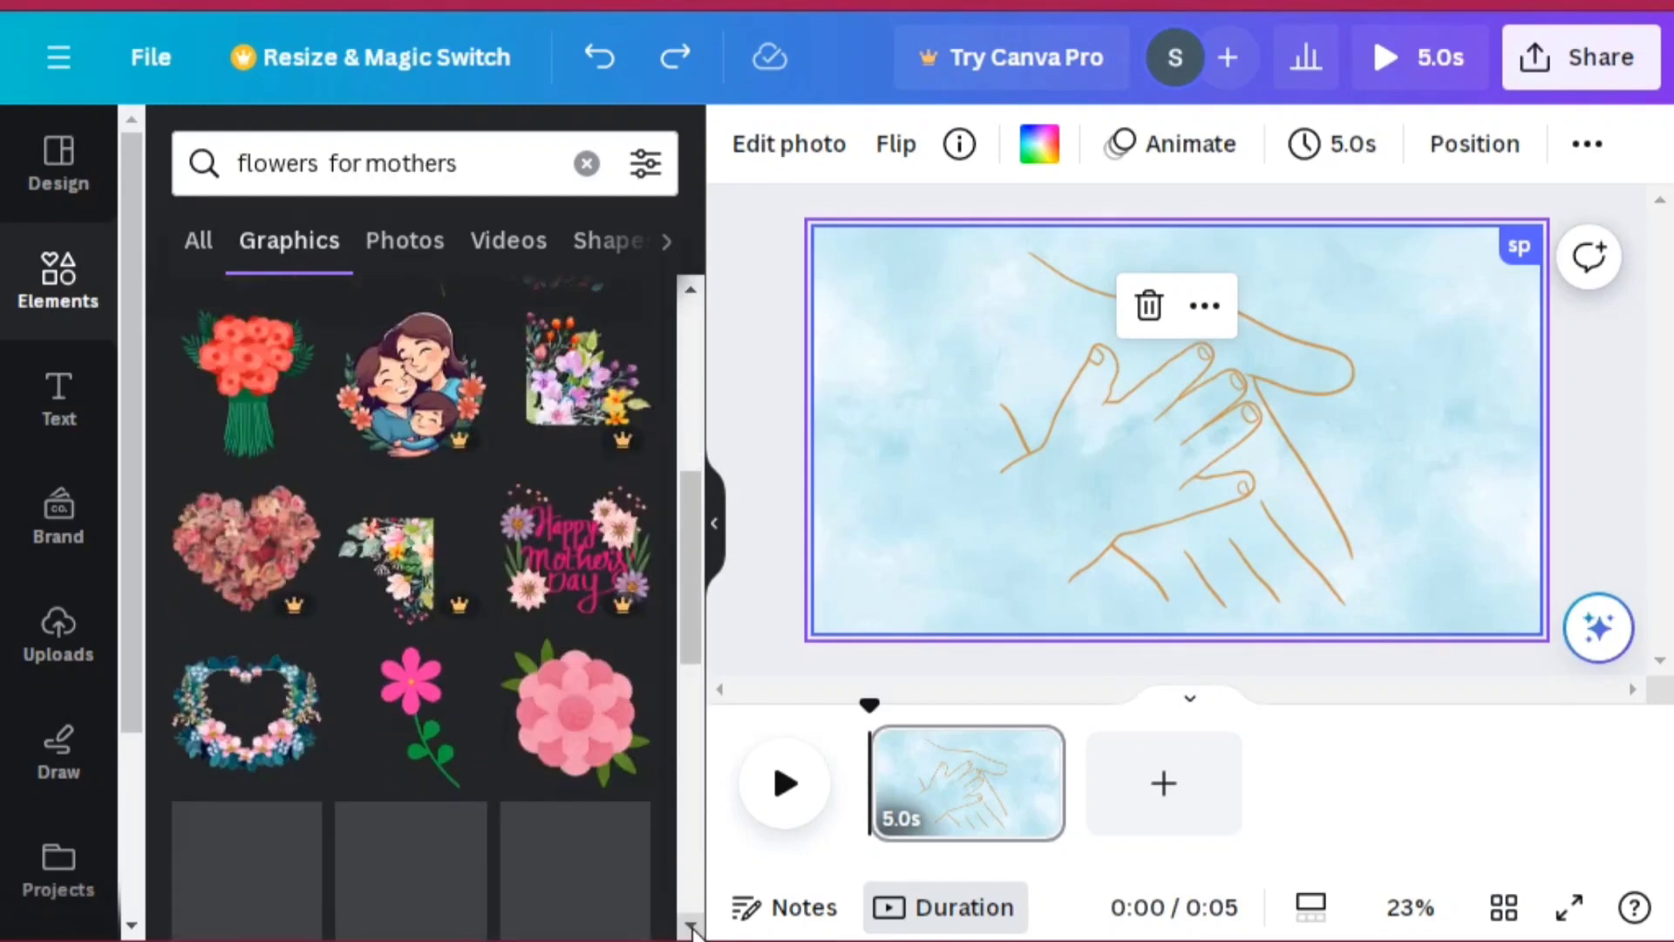
Step: Add the floral heart wreath graphic, shrink it and place it in the lower-left corner of the page
left_click(271, 752)
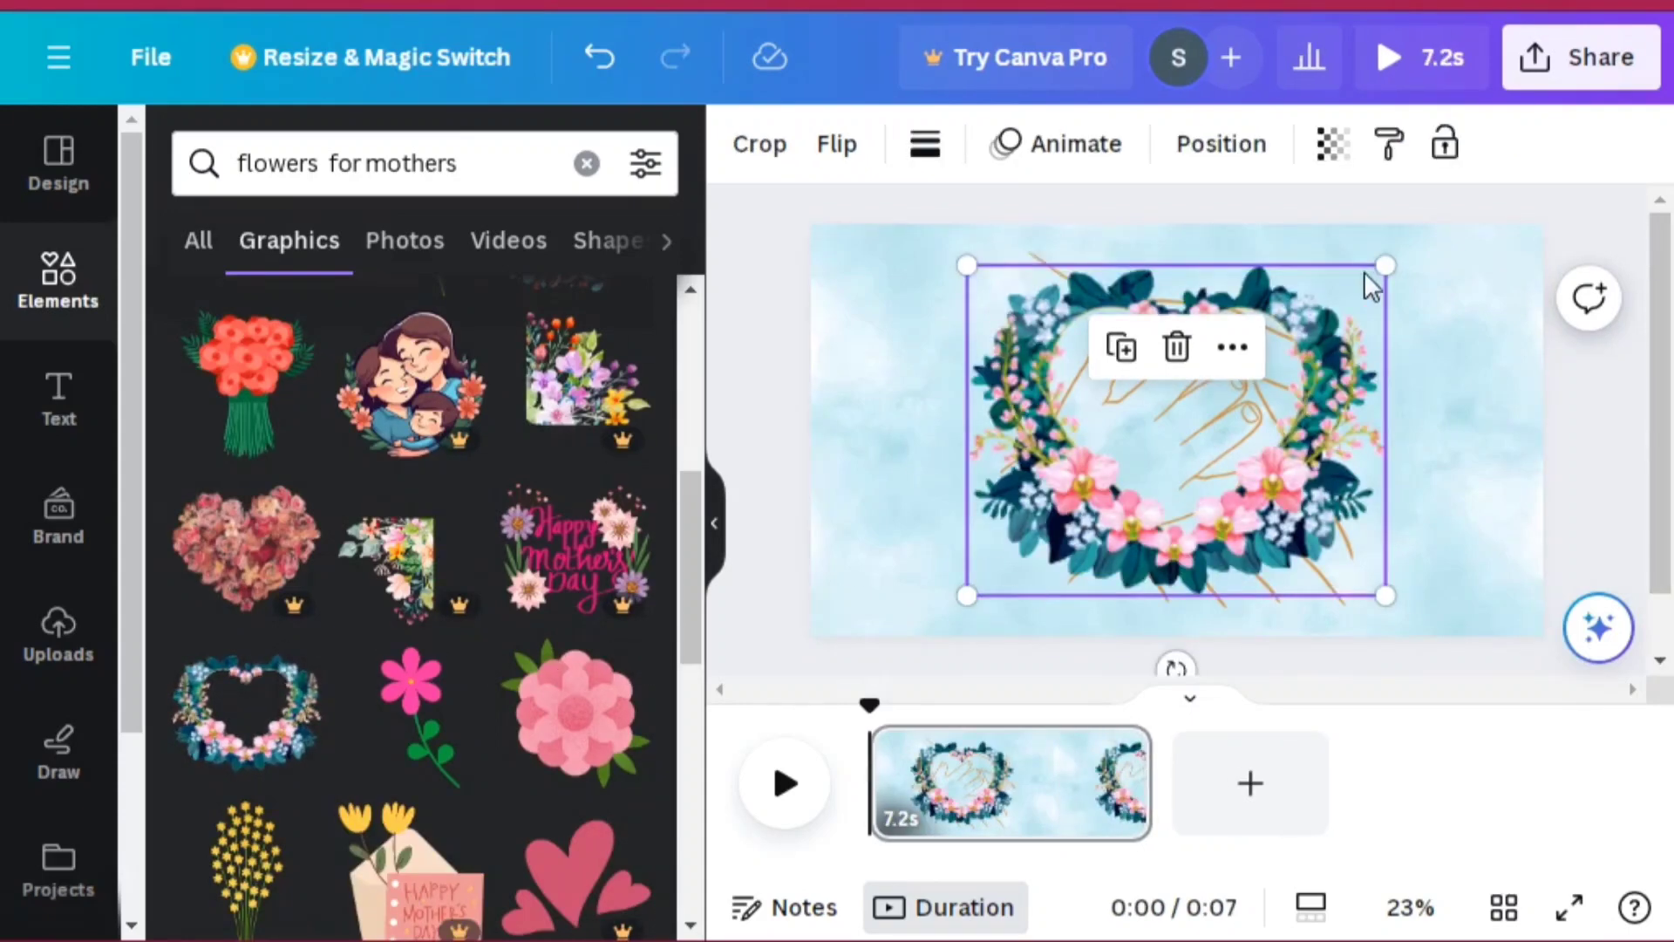
left_click_drag(1385, 266, 1256, 368)
left_click_drag(1070, 474, 983, 482)
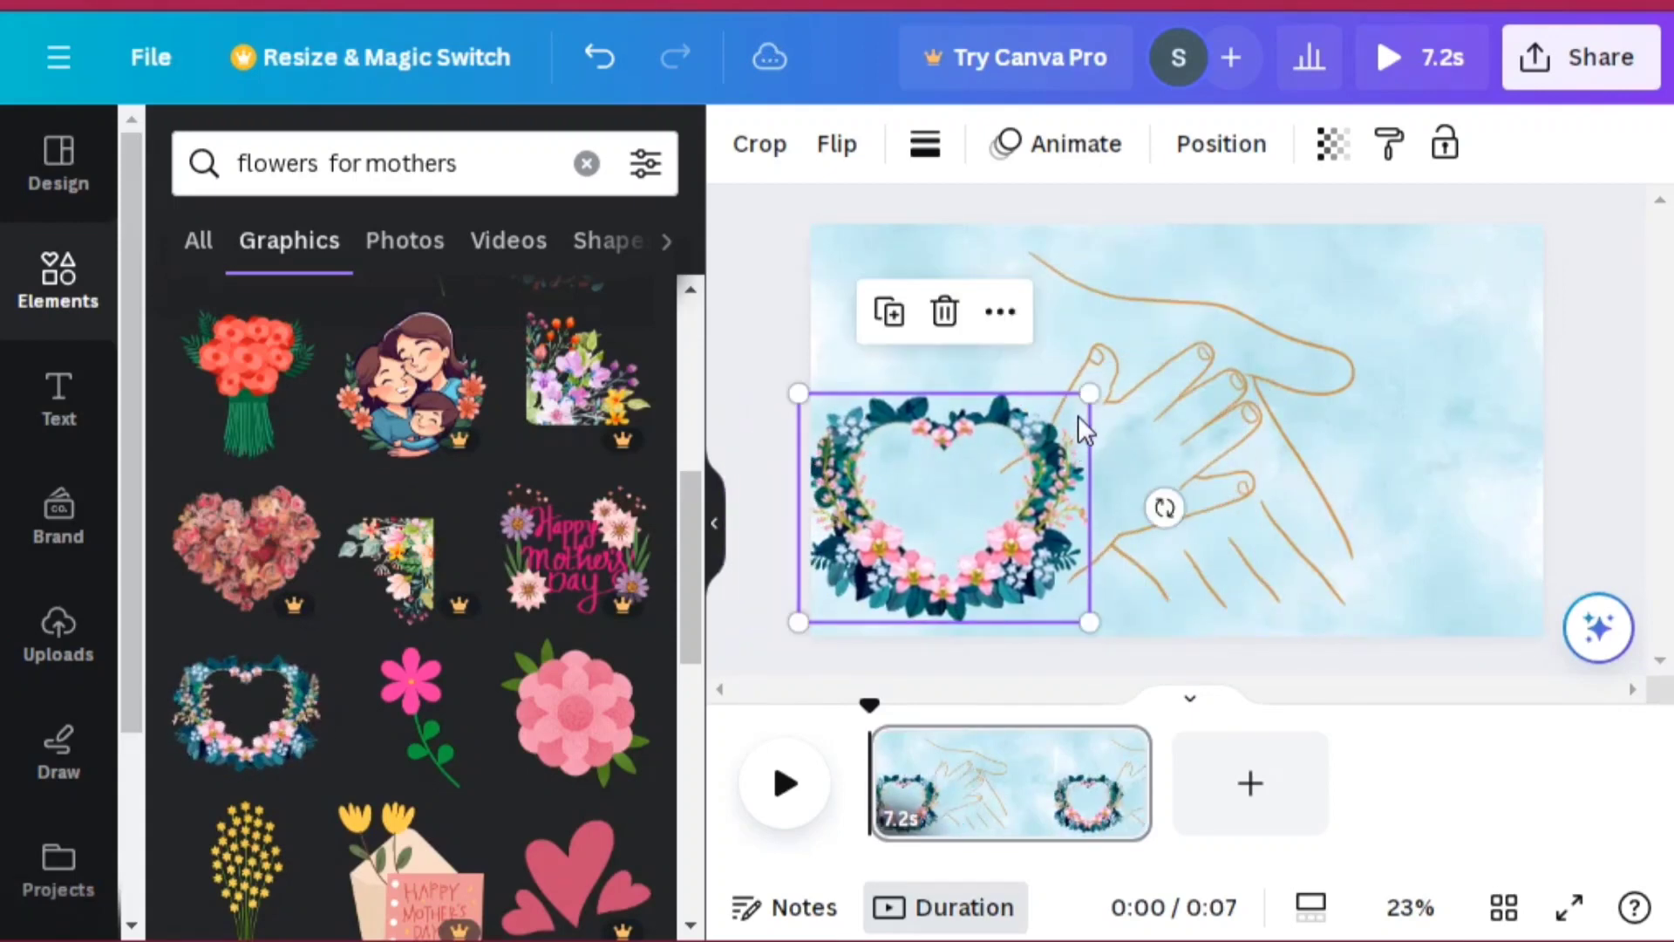
left_click_drag(1088, 396, 1019, 449)
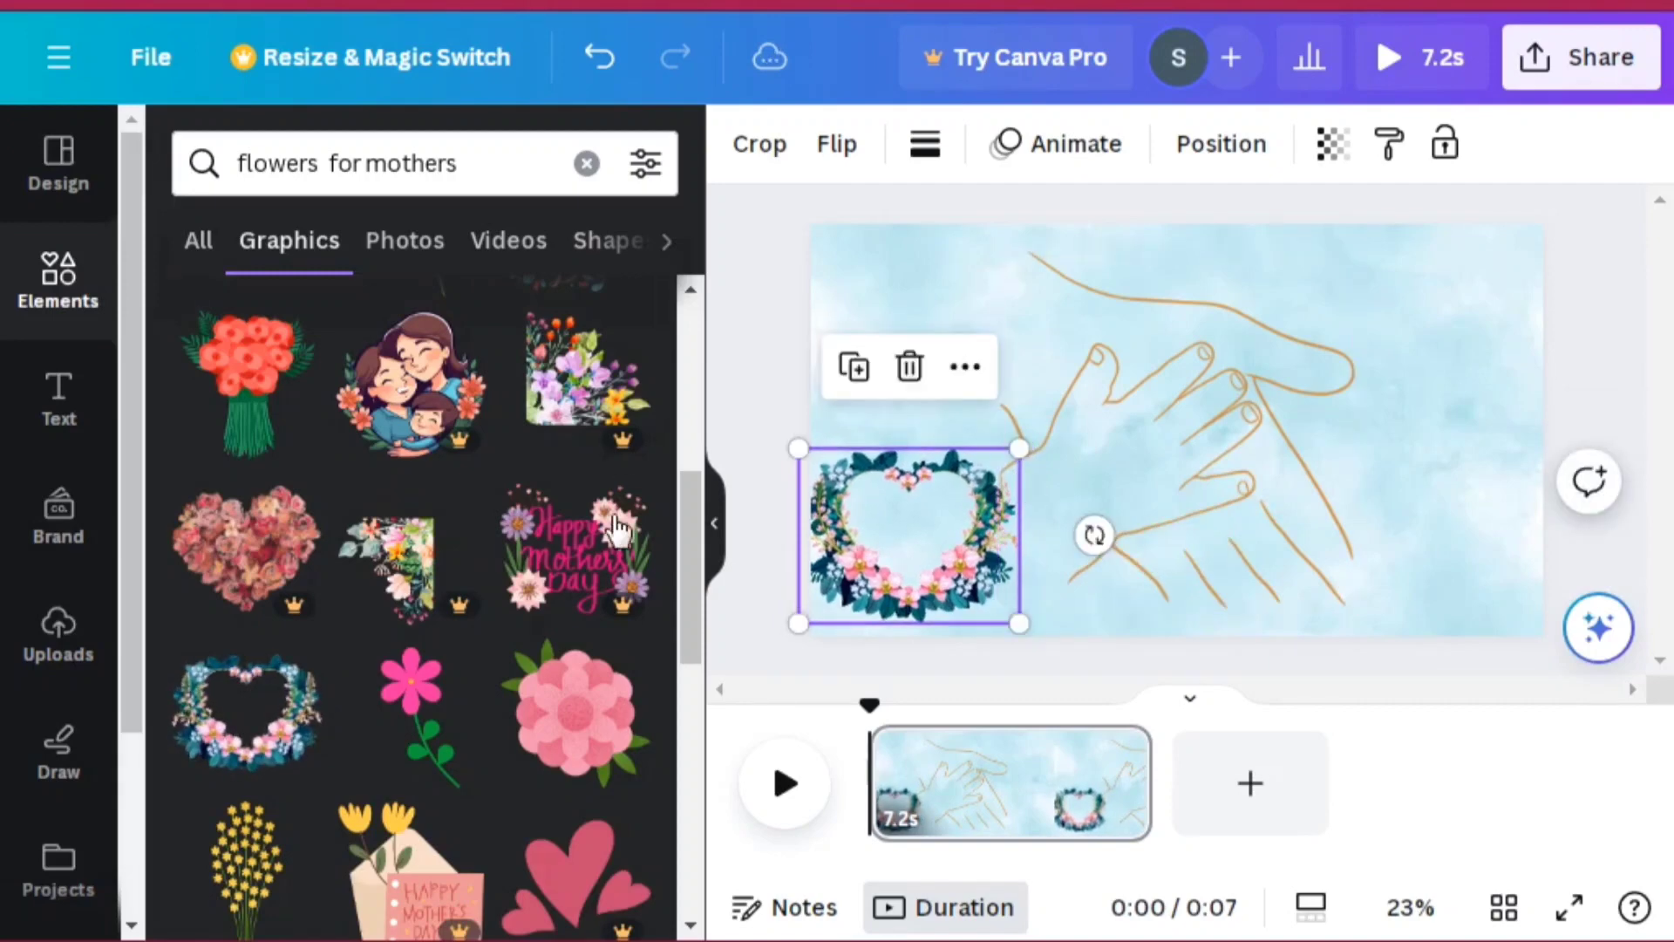
Step: Add the green leaf branch graphic from further down the results and place it in the upper-right corner
left_click(691, 929)
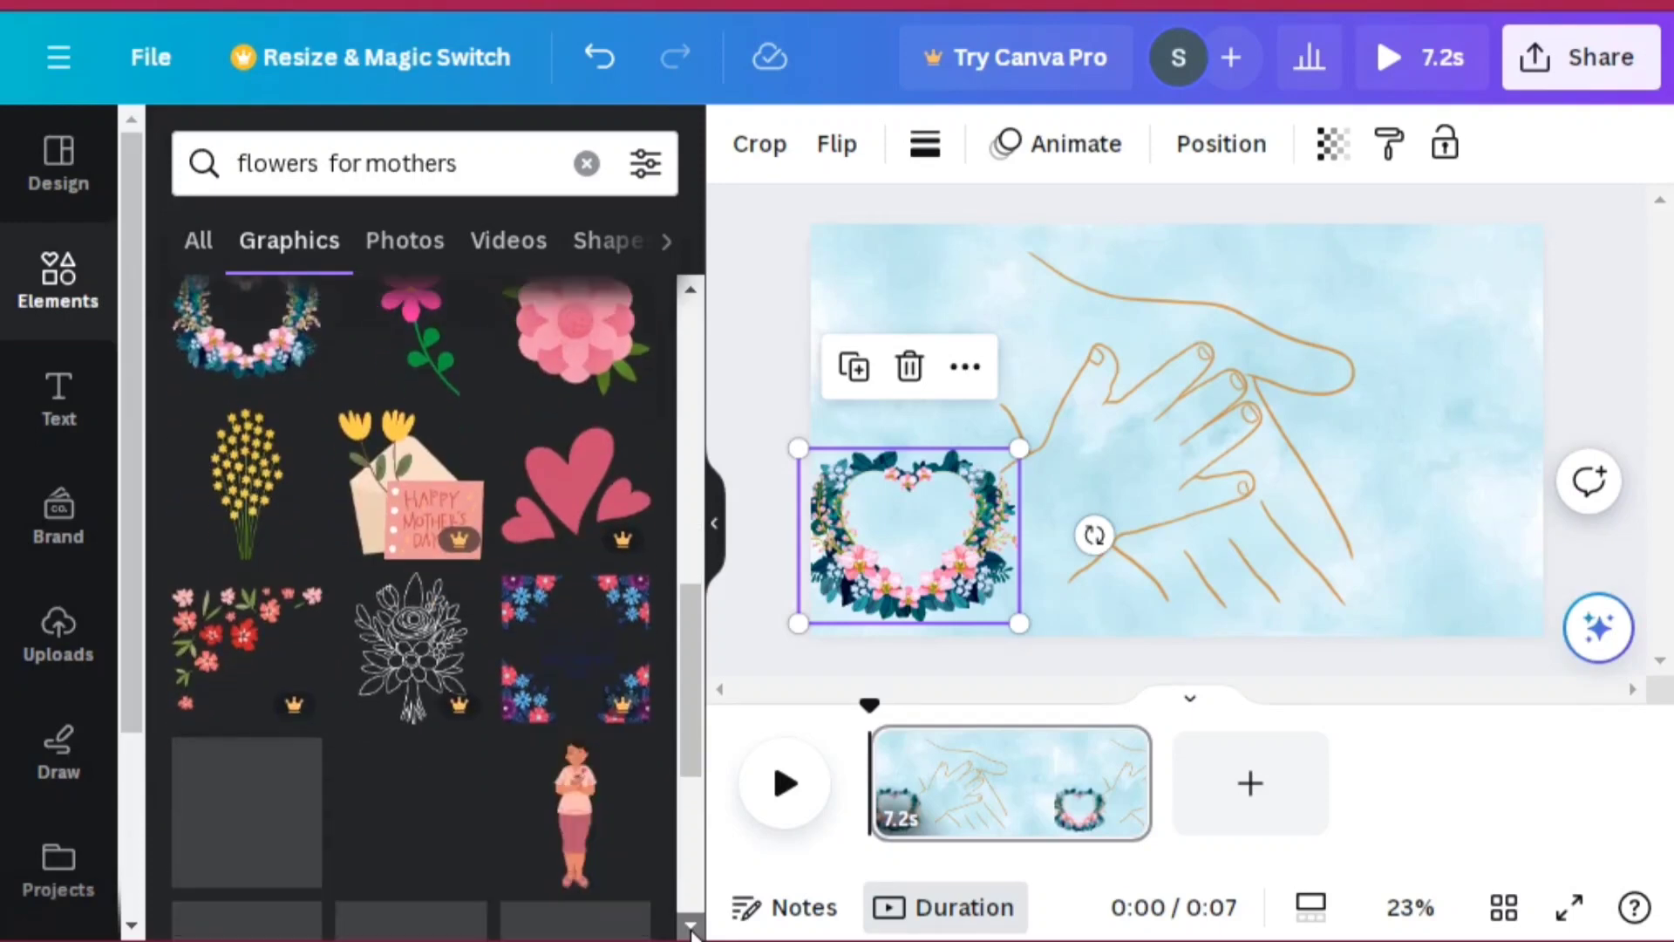
left_click(690, 930)
left_click(691, 929)
left_click(691, 929)
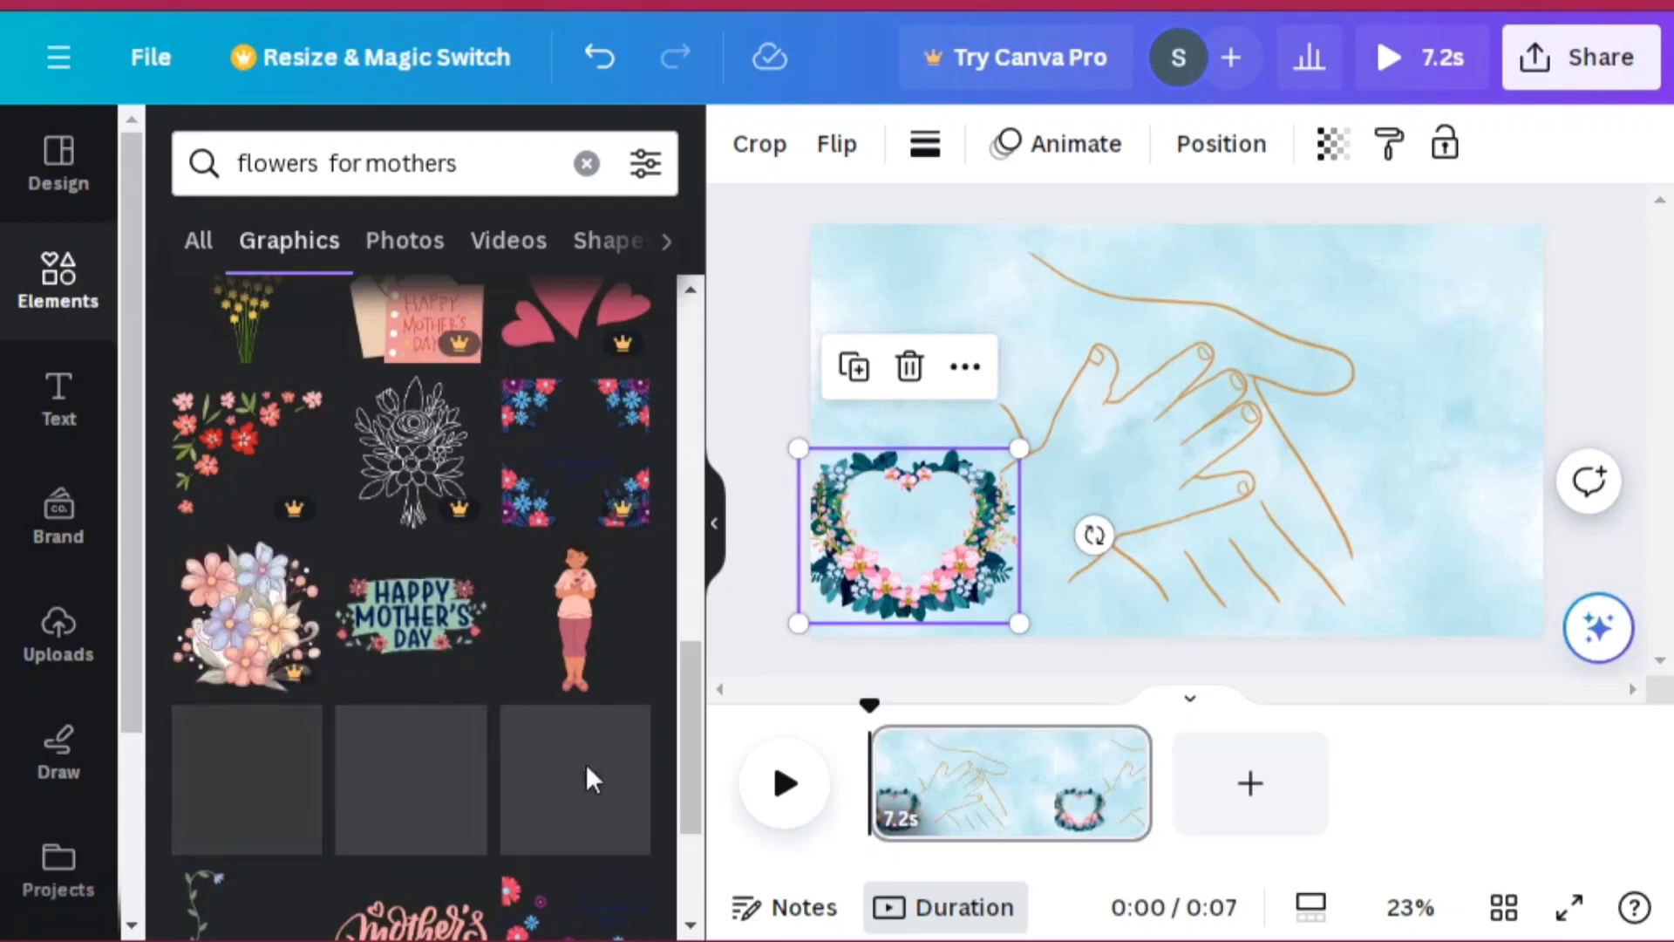
left_click(693, 926)
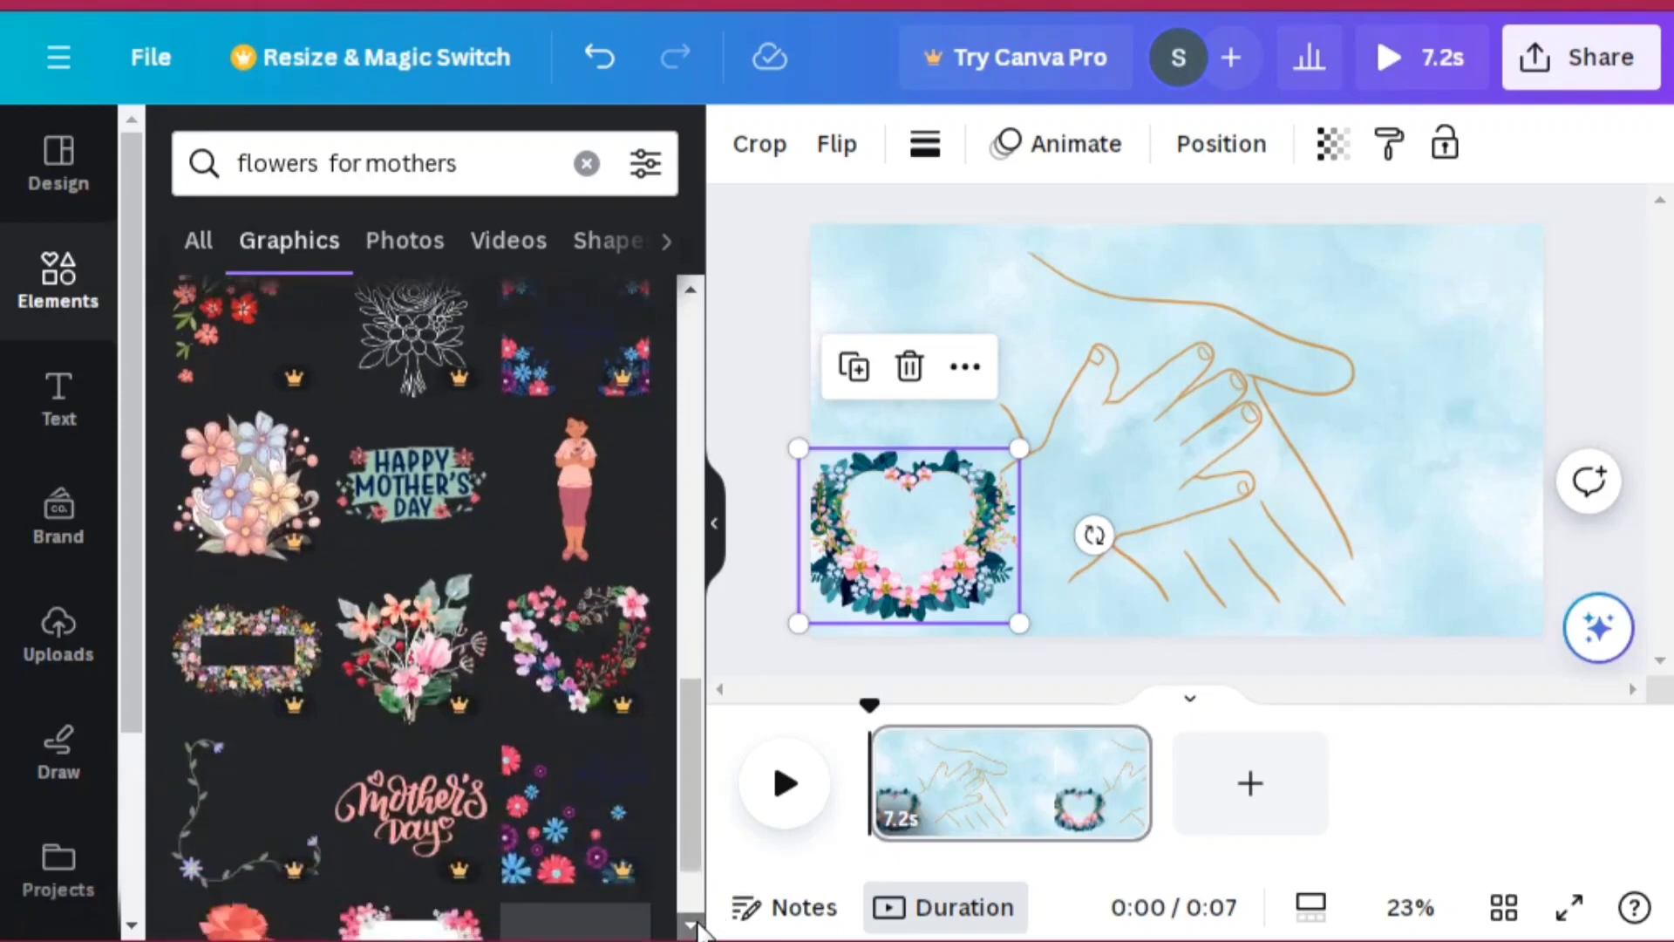
left_click(693, 926)
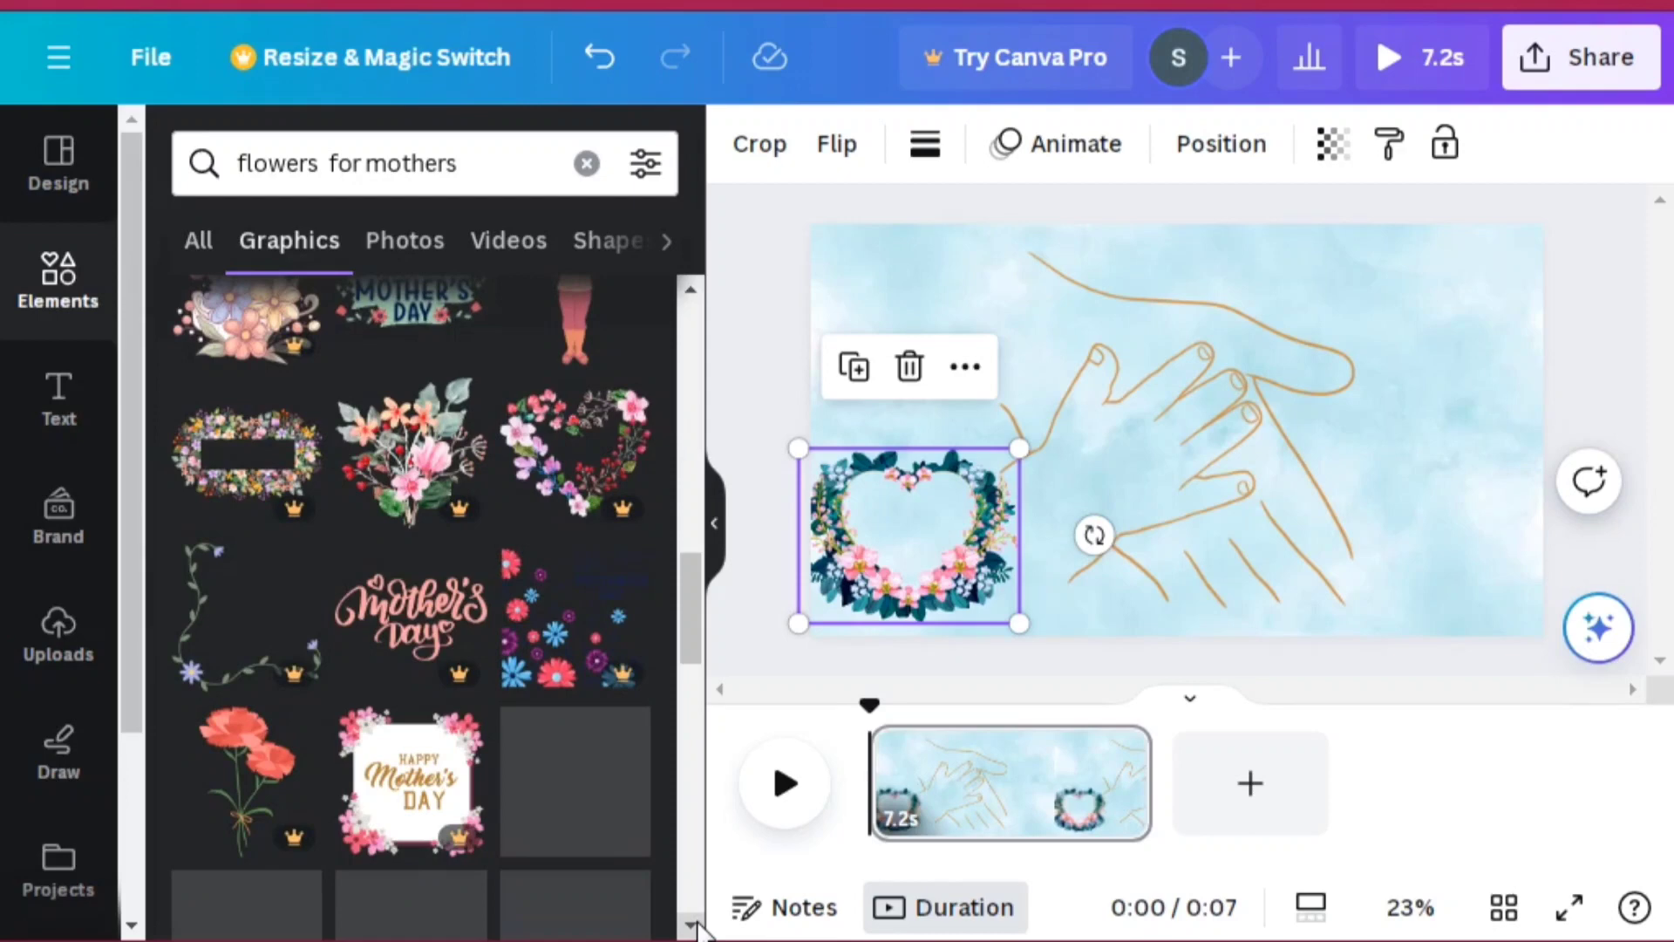
scroll(694, 926, "down", 4)
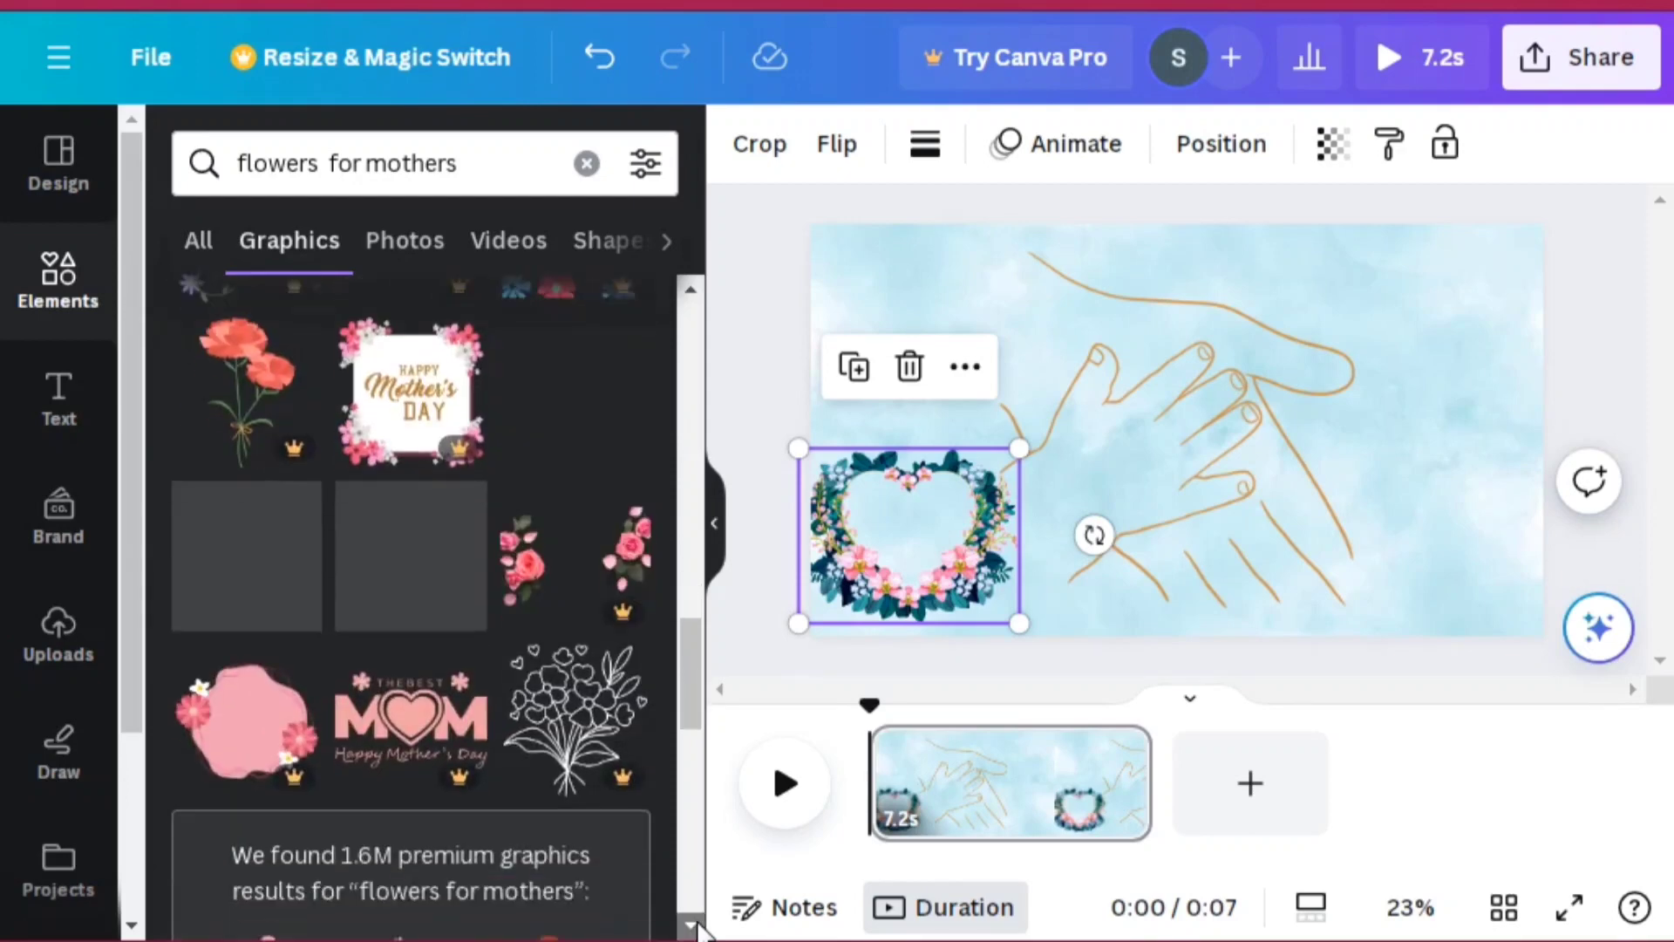
scroll(695, 926, "down", 1)
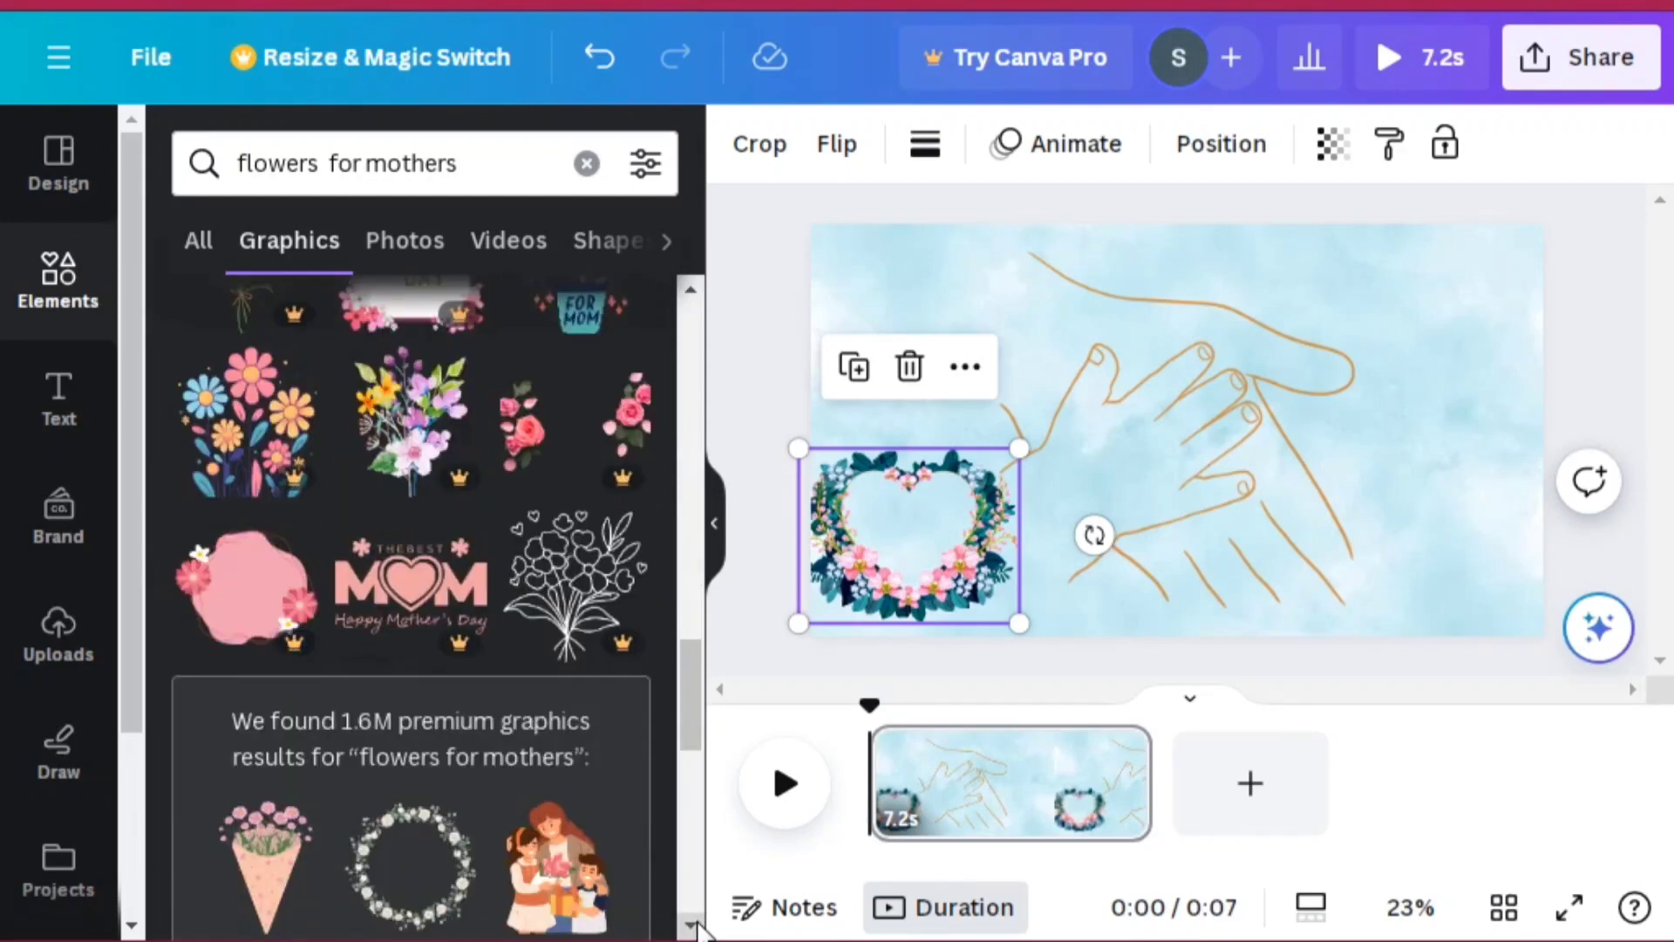
scroll(697, 927, "down", 4)
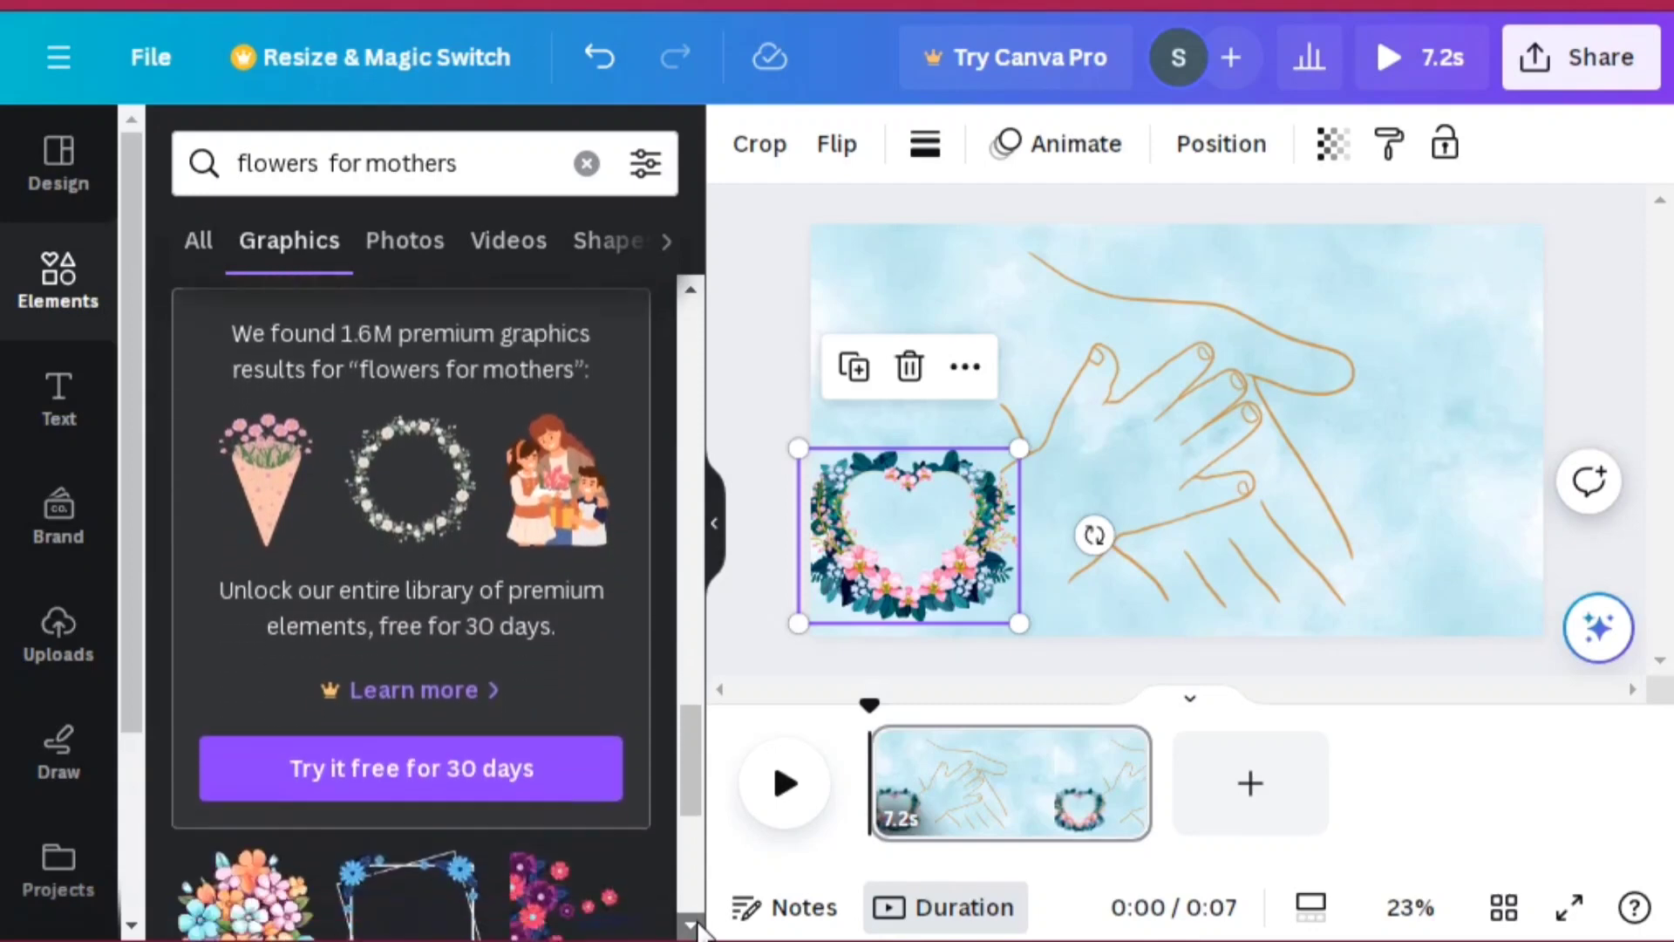
scroll(698, 926, "down", 3)
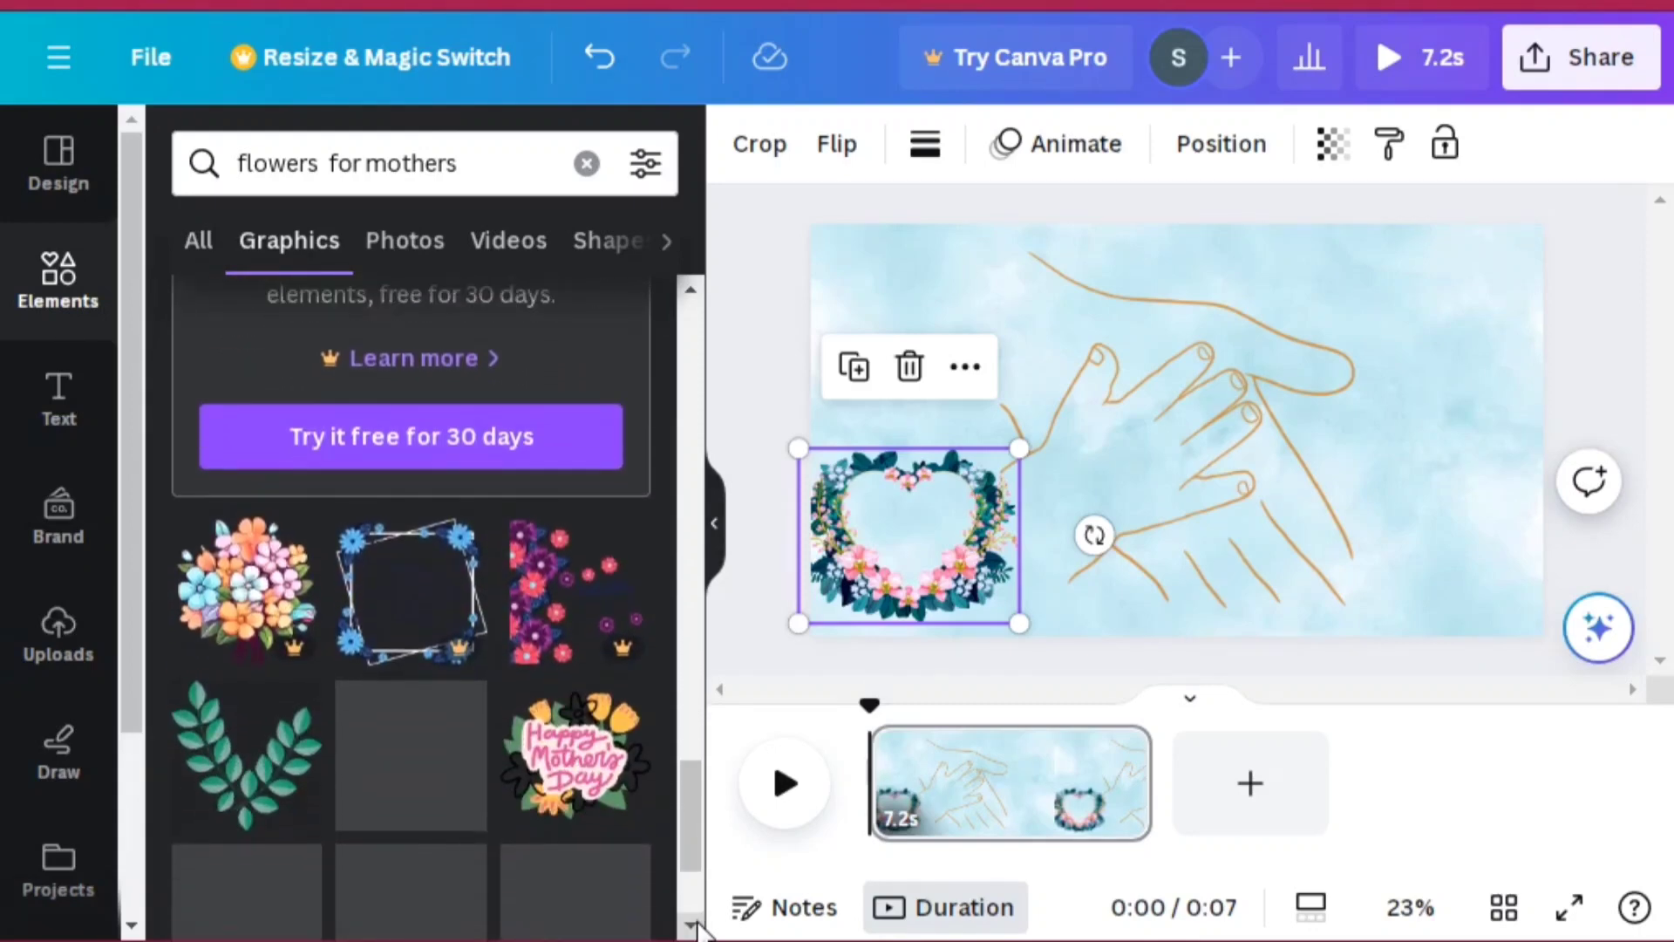
left_click(291, 745)
left_click_drag(1202, 427, 1465, 325)
left_click(1595, 418)
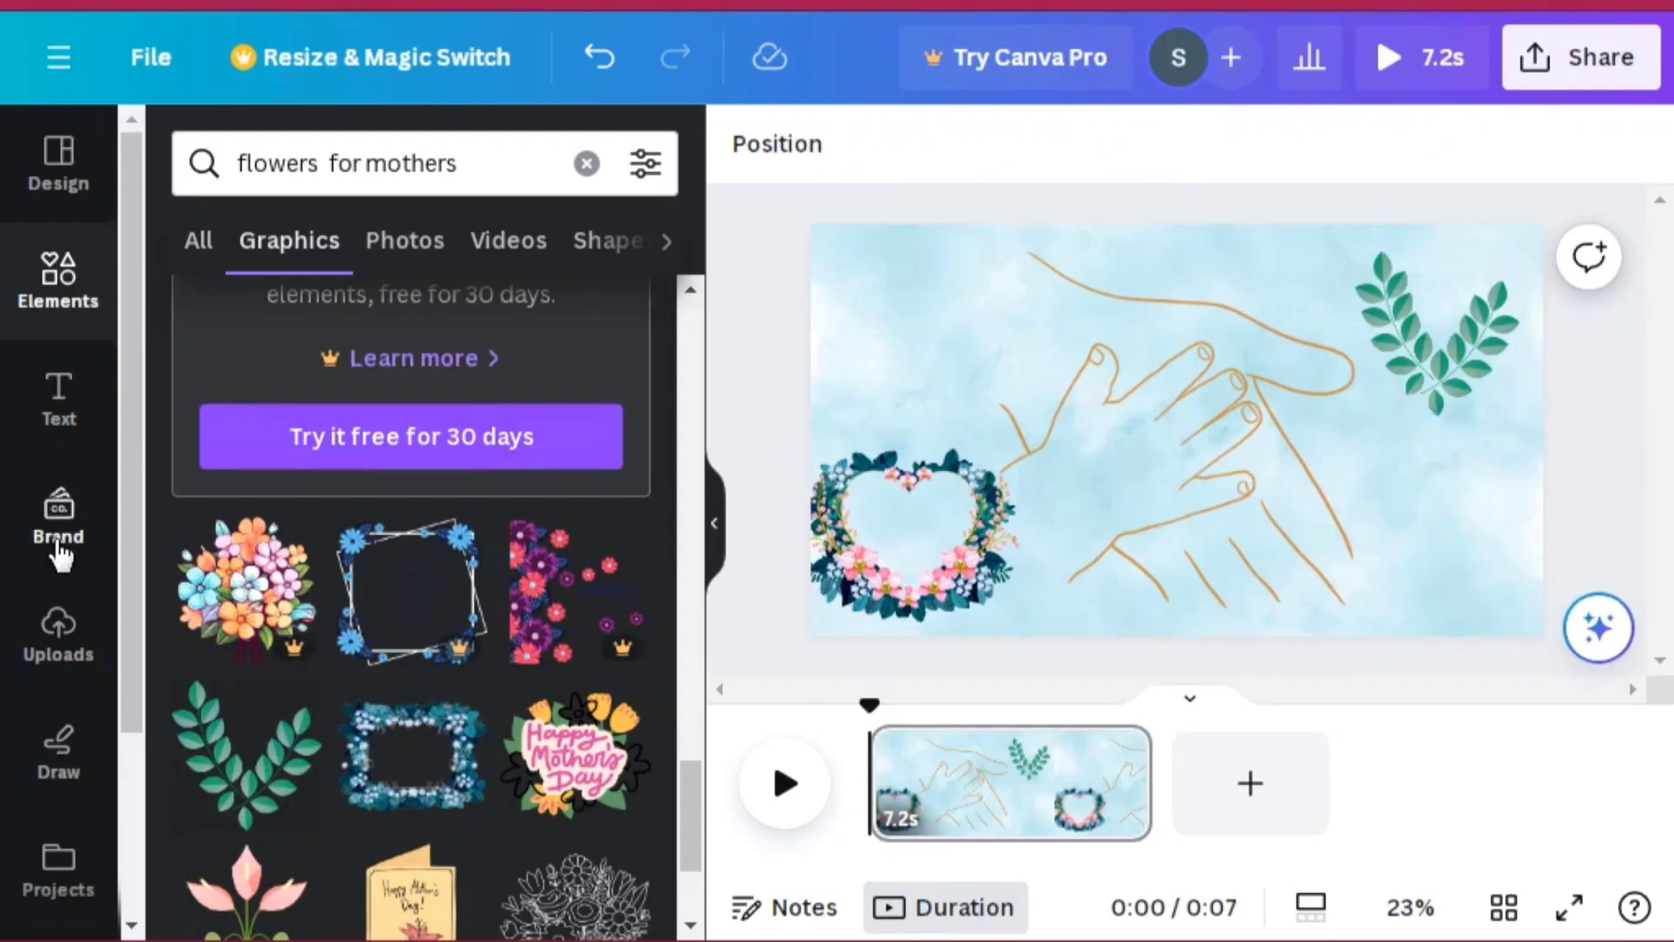
Step: Add a heading reading "Happy Mothers Day" to the page
left_click(58, 409)
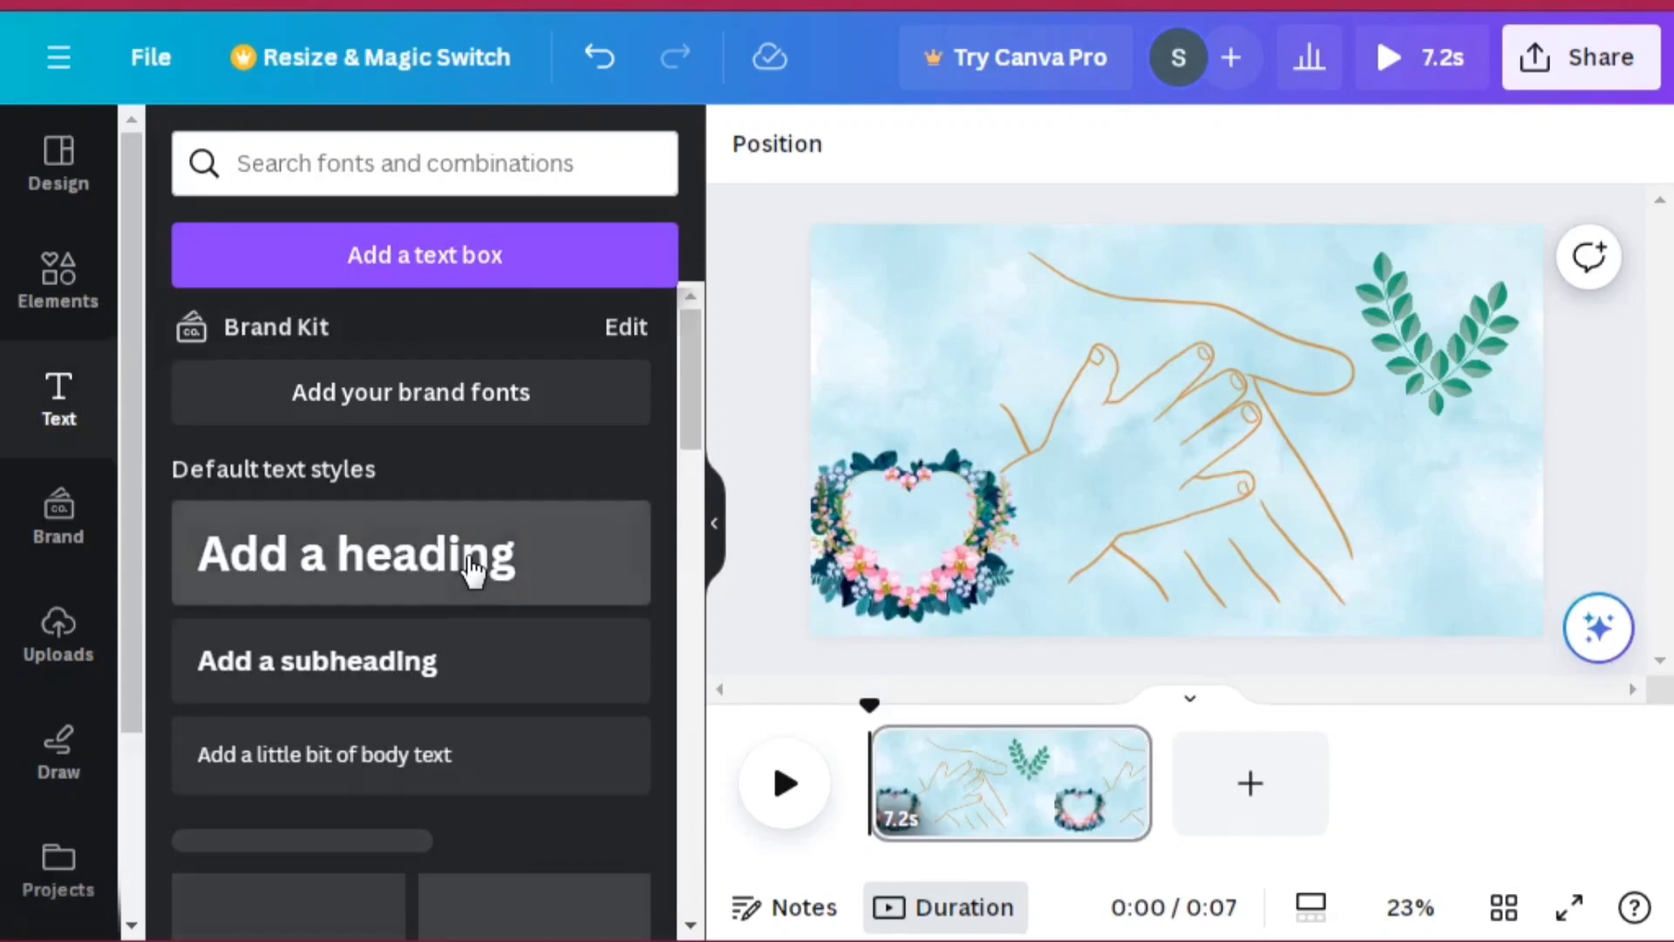
left_click(471, 568)
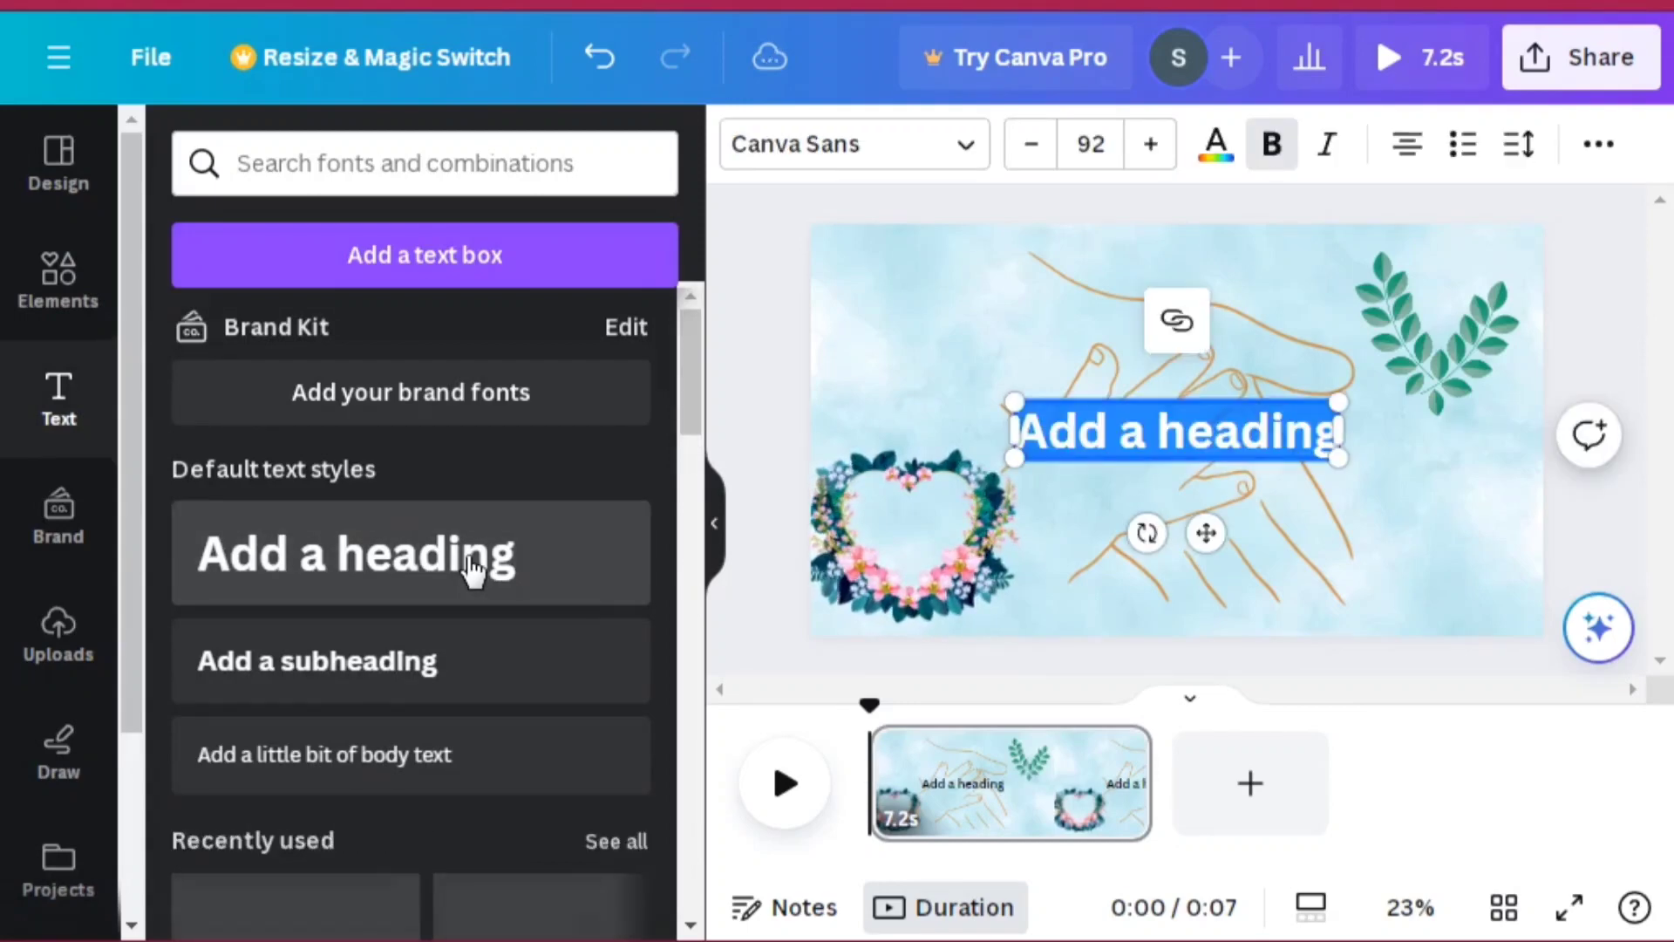
type("Ha")
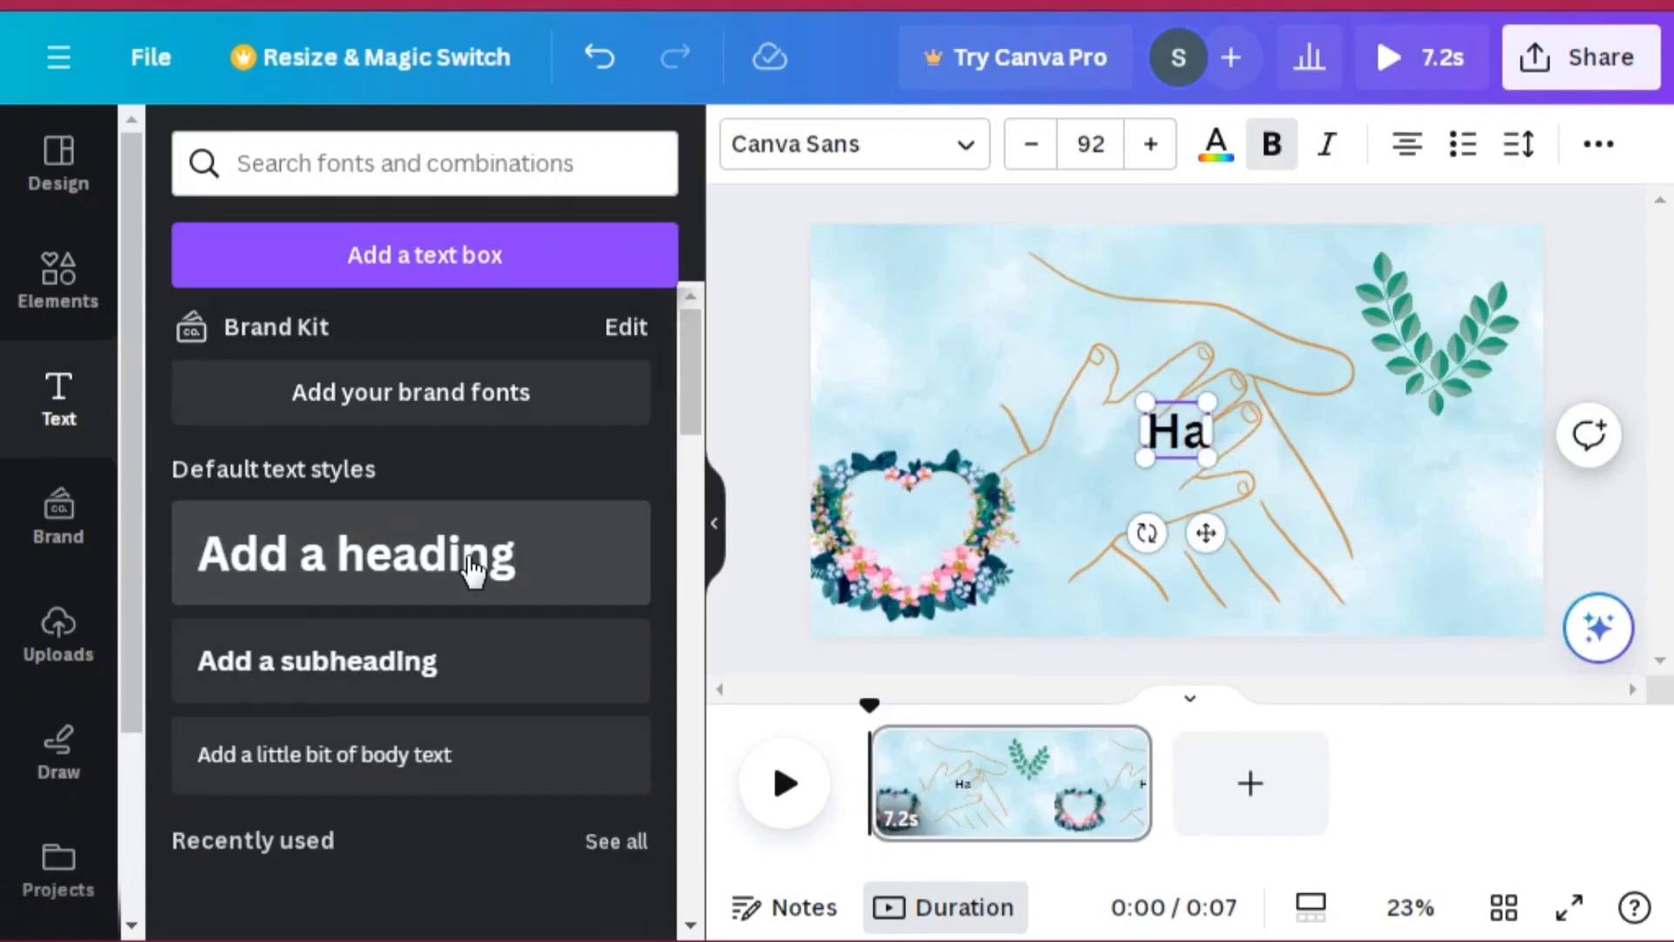
type("ppy Mo")
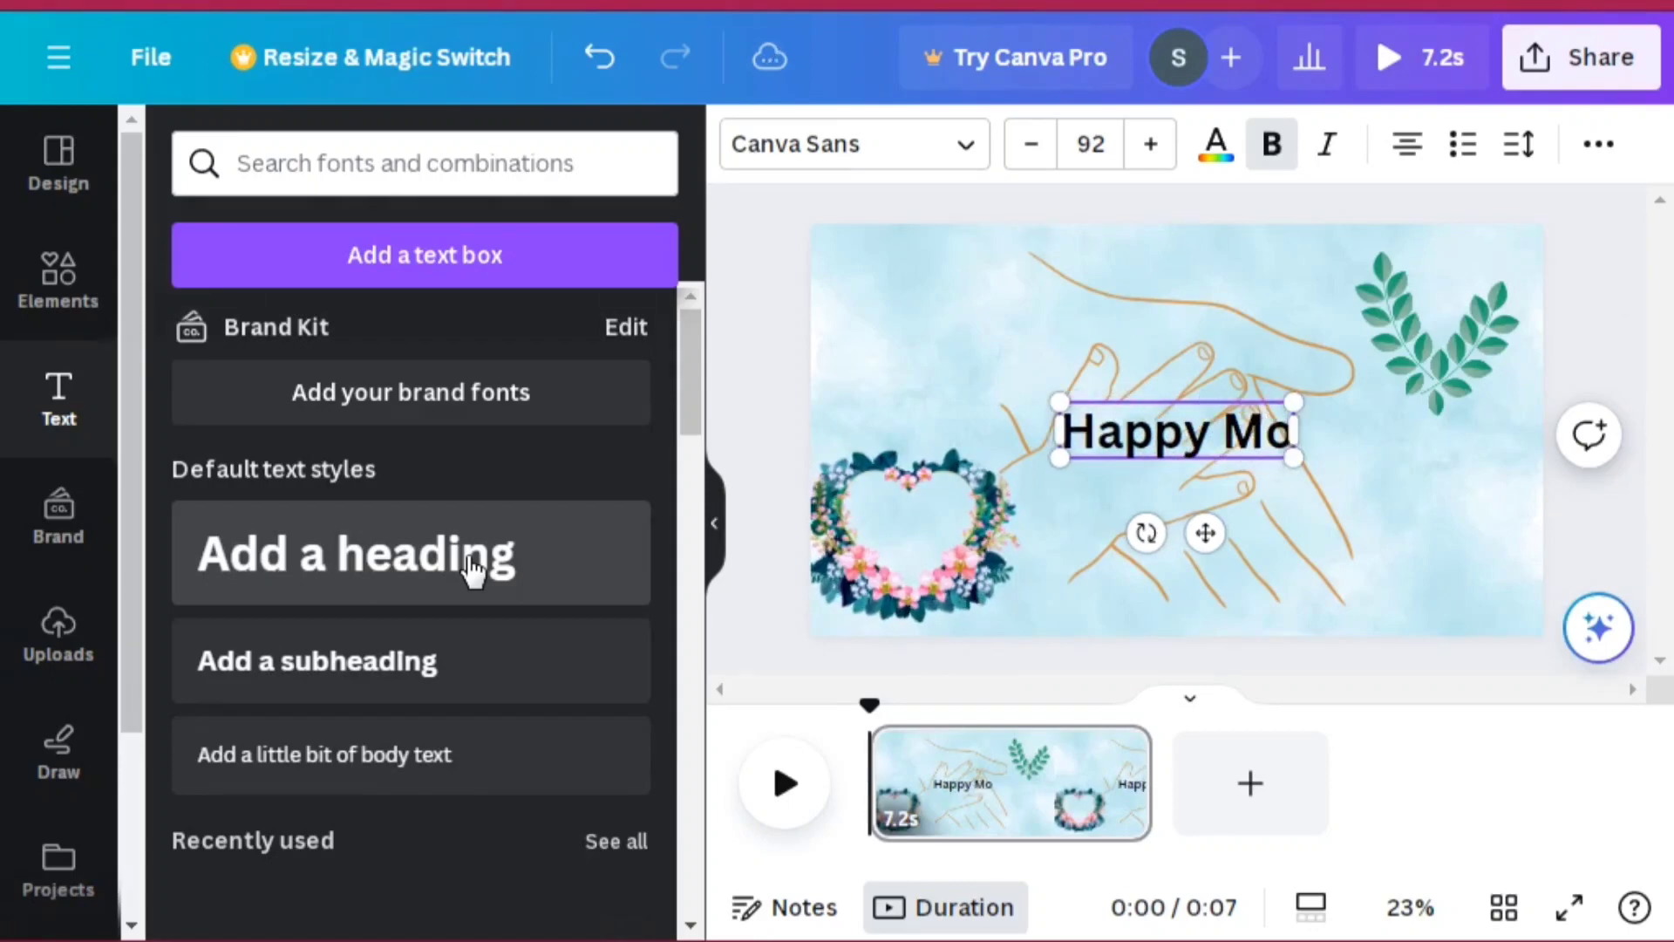
type("thers Day")
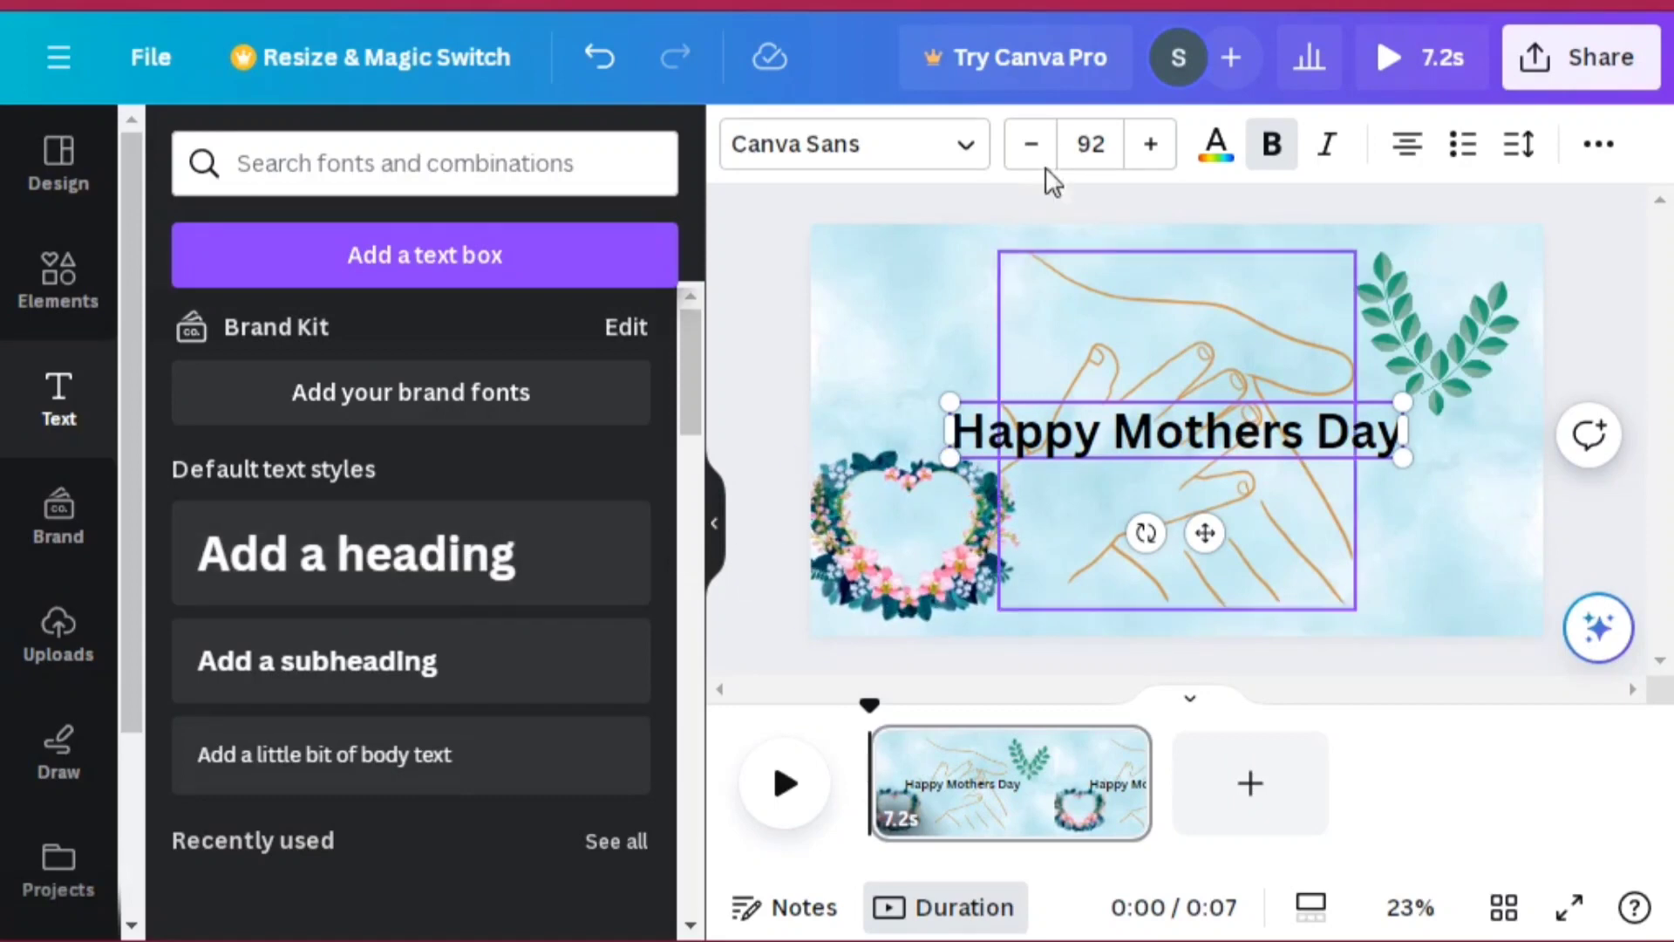
Step: Increase the heading's font size to 102
left_click(1153, 146)
left_click(1153, 147)
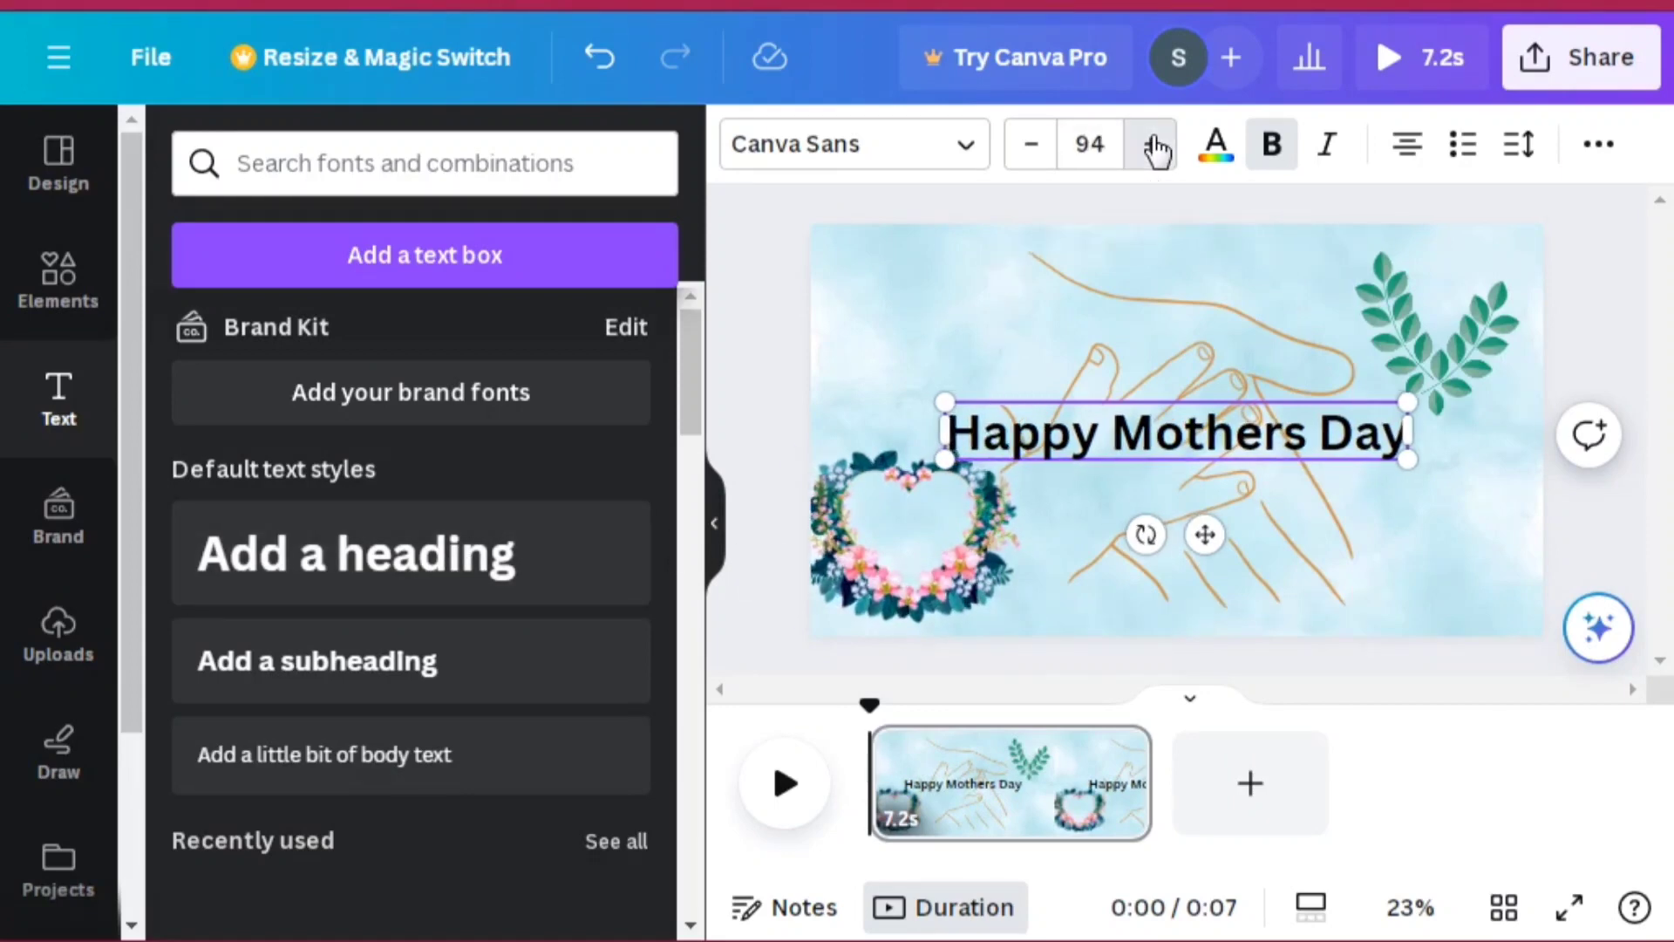
left_click(1156, 148)
left_click(1156, 149)
left_click(1157, 149)
left_click(1156, 149)
left_click(1157, 149)
left_click(1158, 149)
left_click(1158, 149)
left_click(1158, 149)
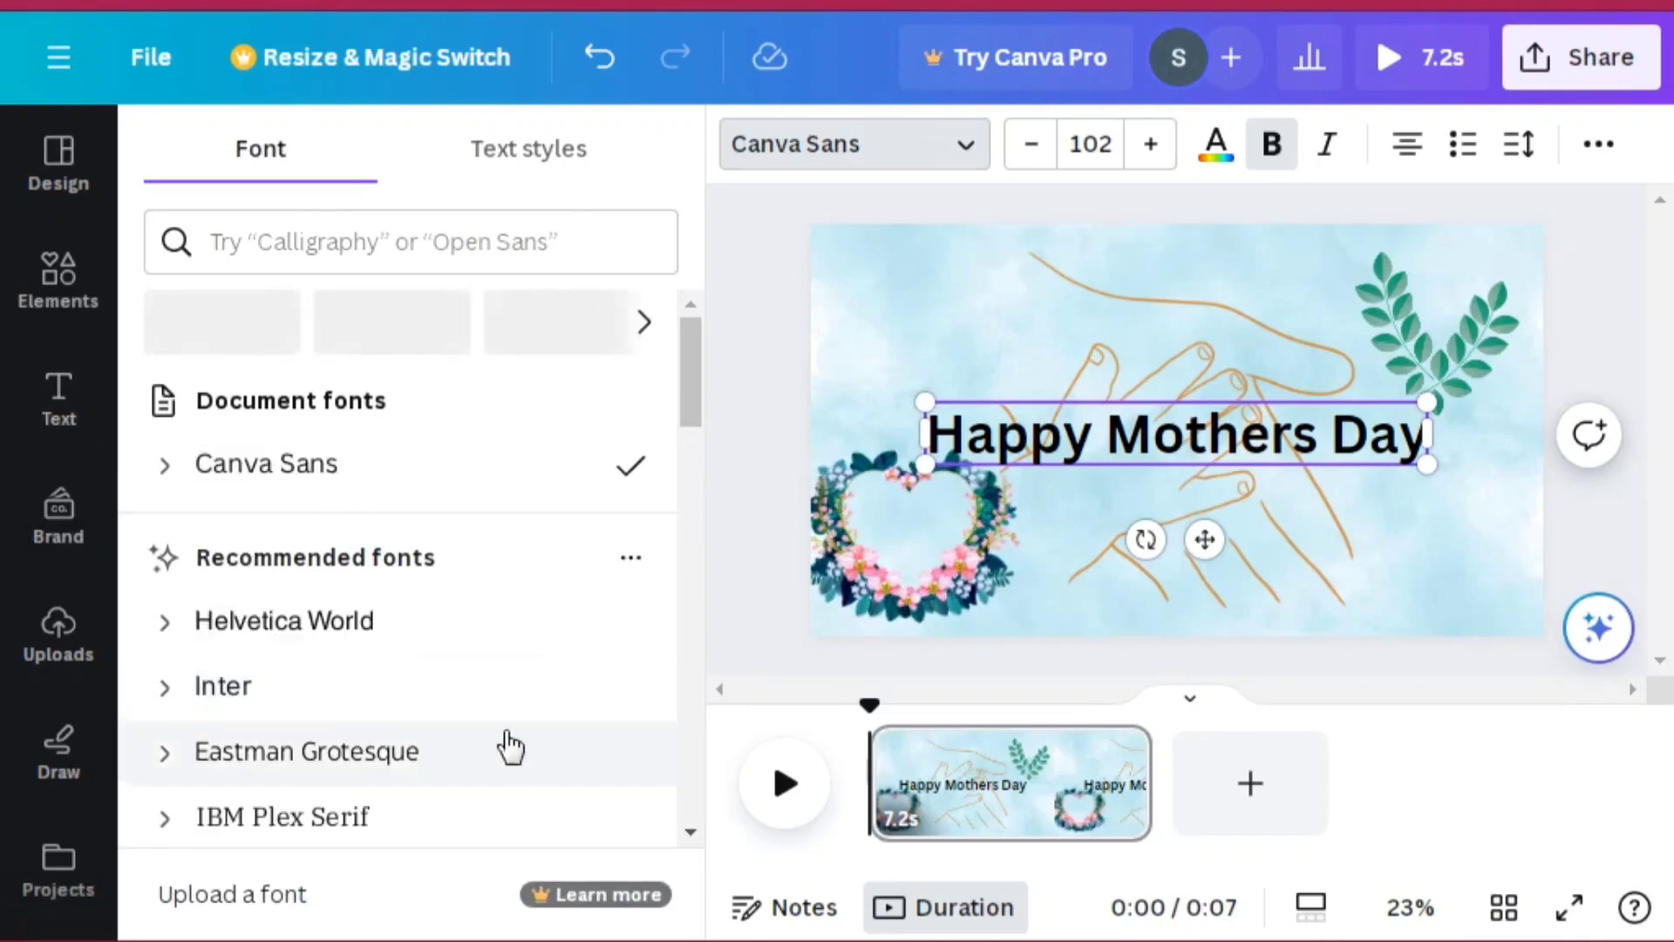
Step: Change the heading's font, settling on Alice from the popular fonts
left_click(469, 699)
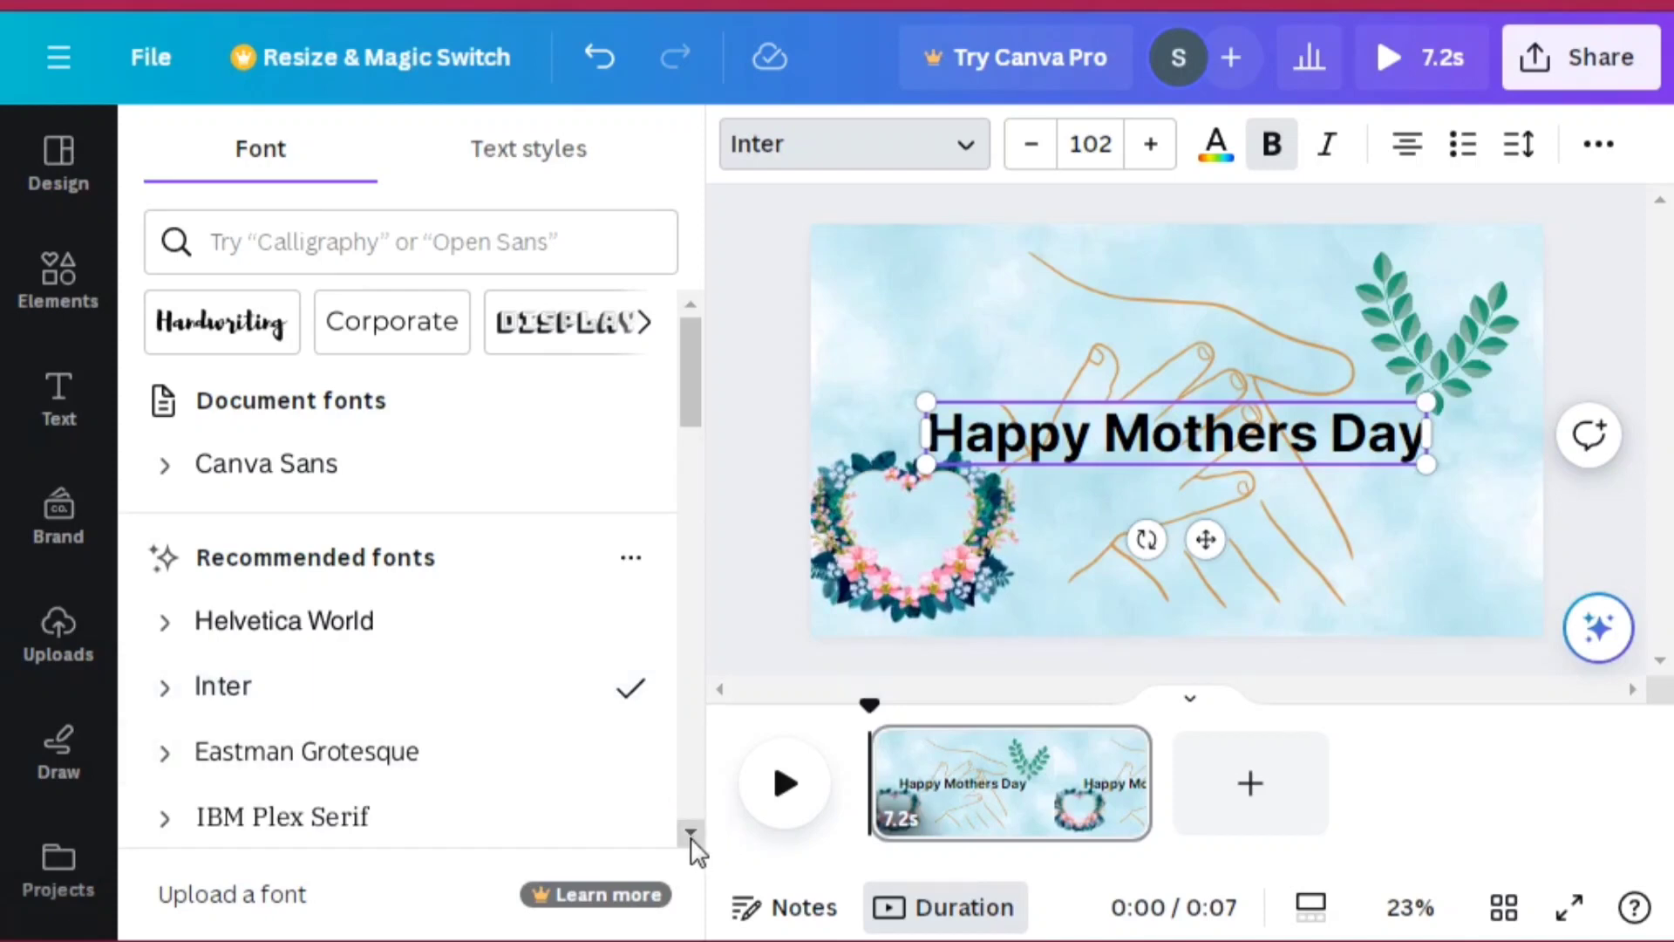
scroll(691, 839, "down", 3)
scroll(693, 846, "down", 2)
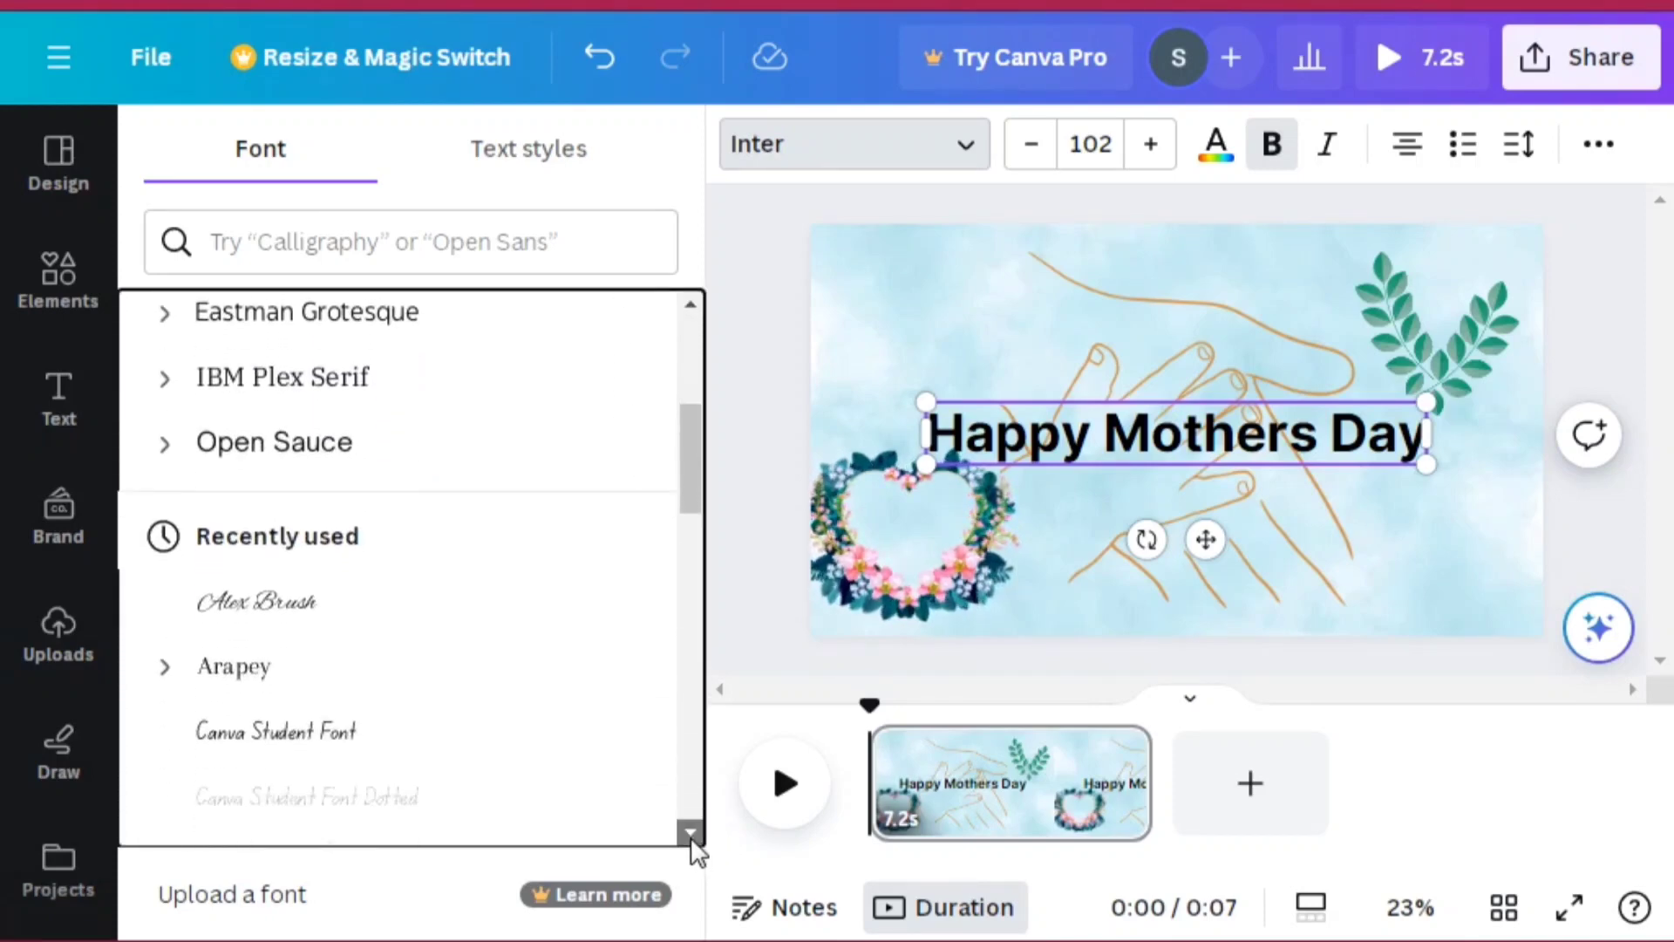
scroll(693, 841, "down", 5)
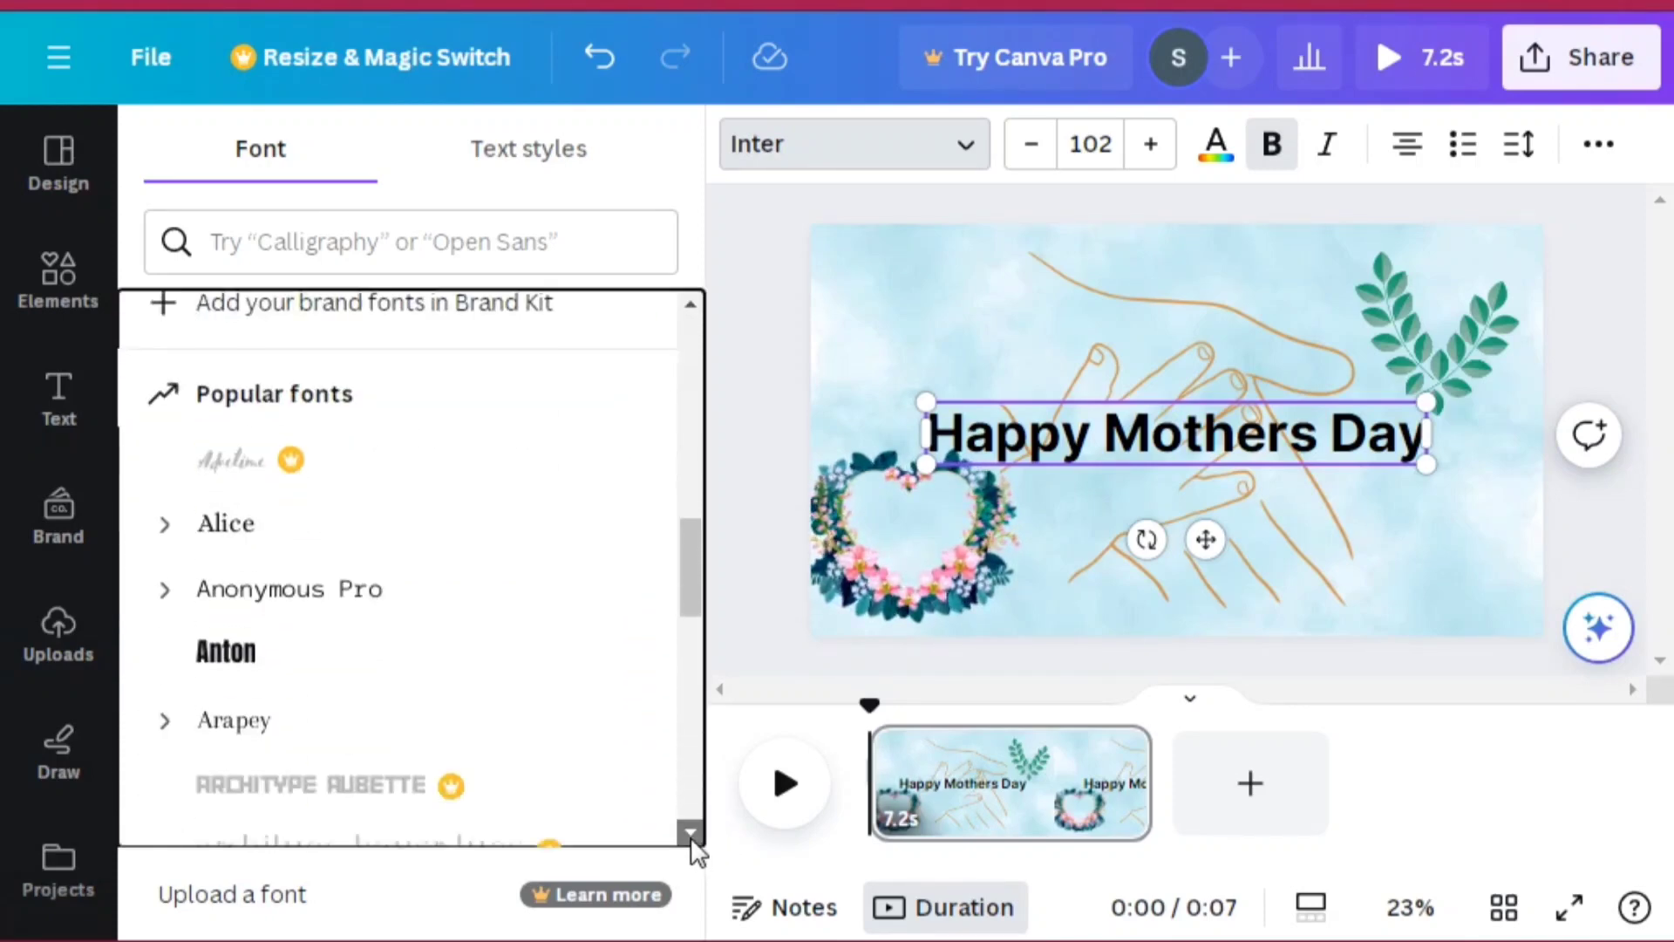
scroll(693, 845, "down", 1)
left_click(279, 514)
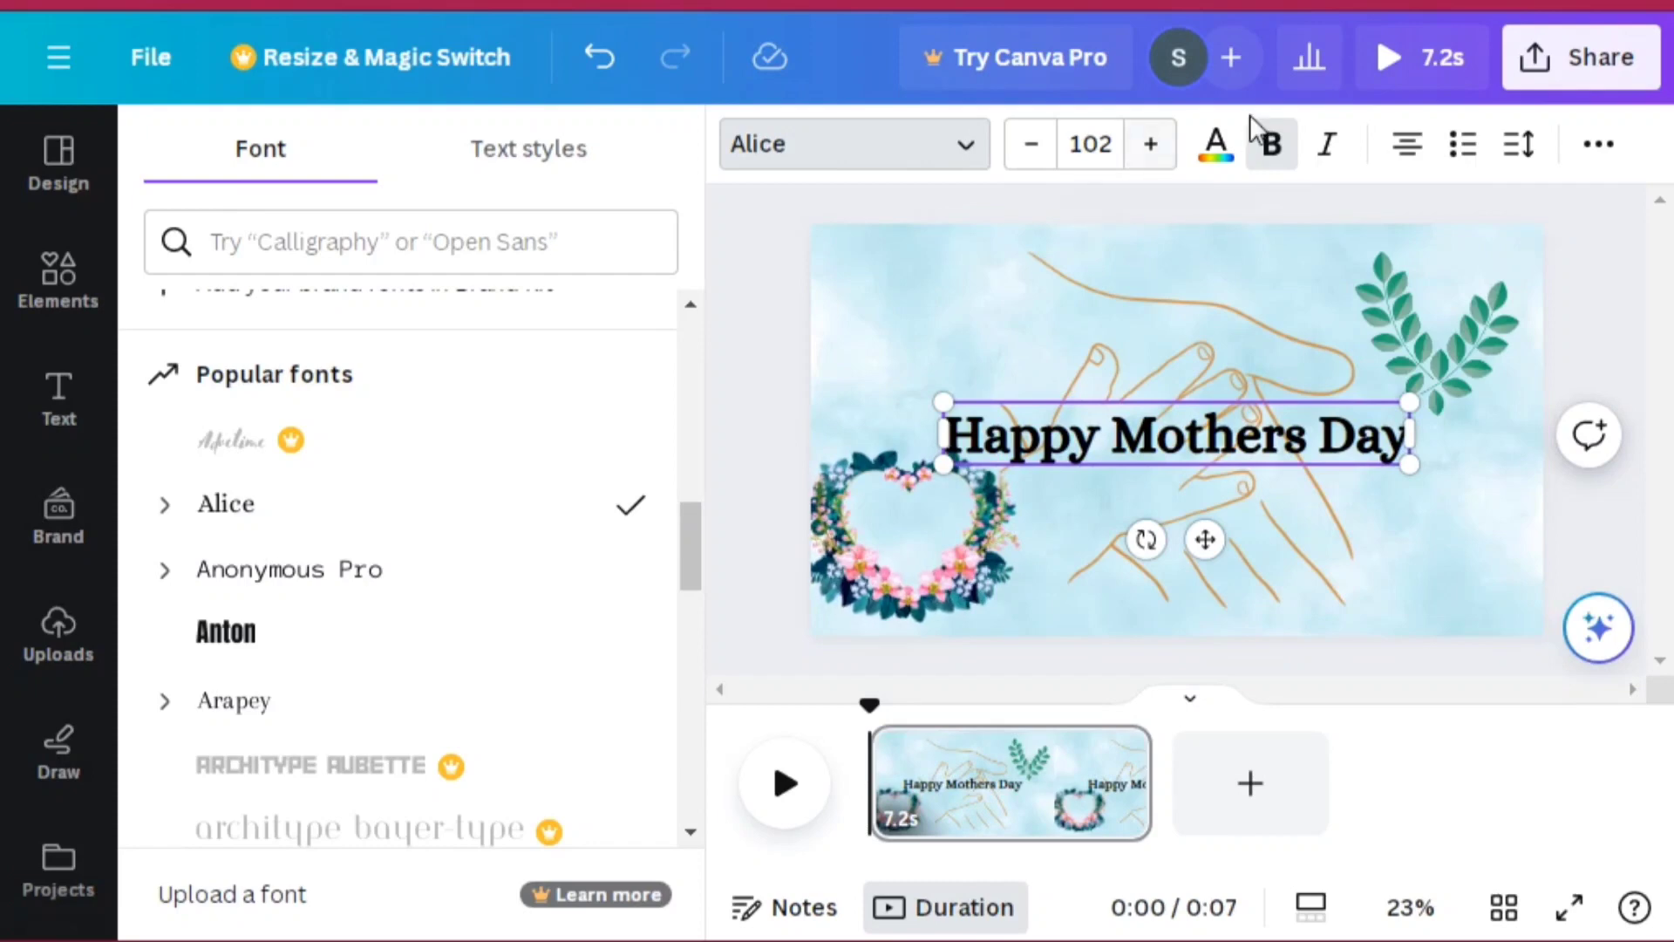
Step: Recolour the heading green #0f9e6e, replacing all black in the design with it
left_click(1226, 150)
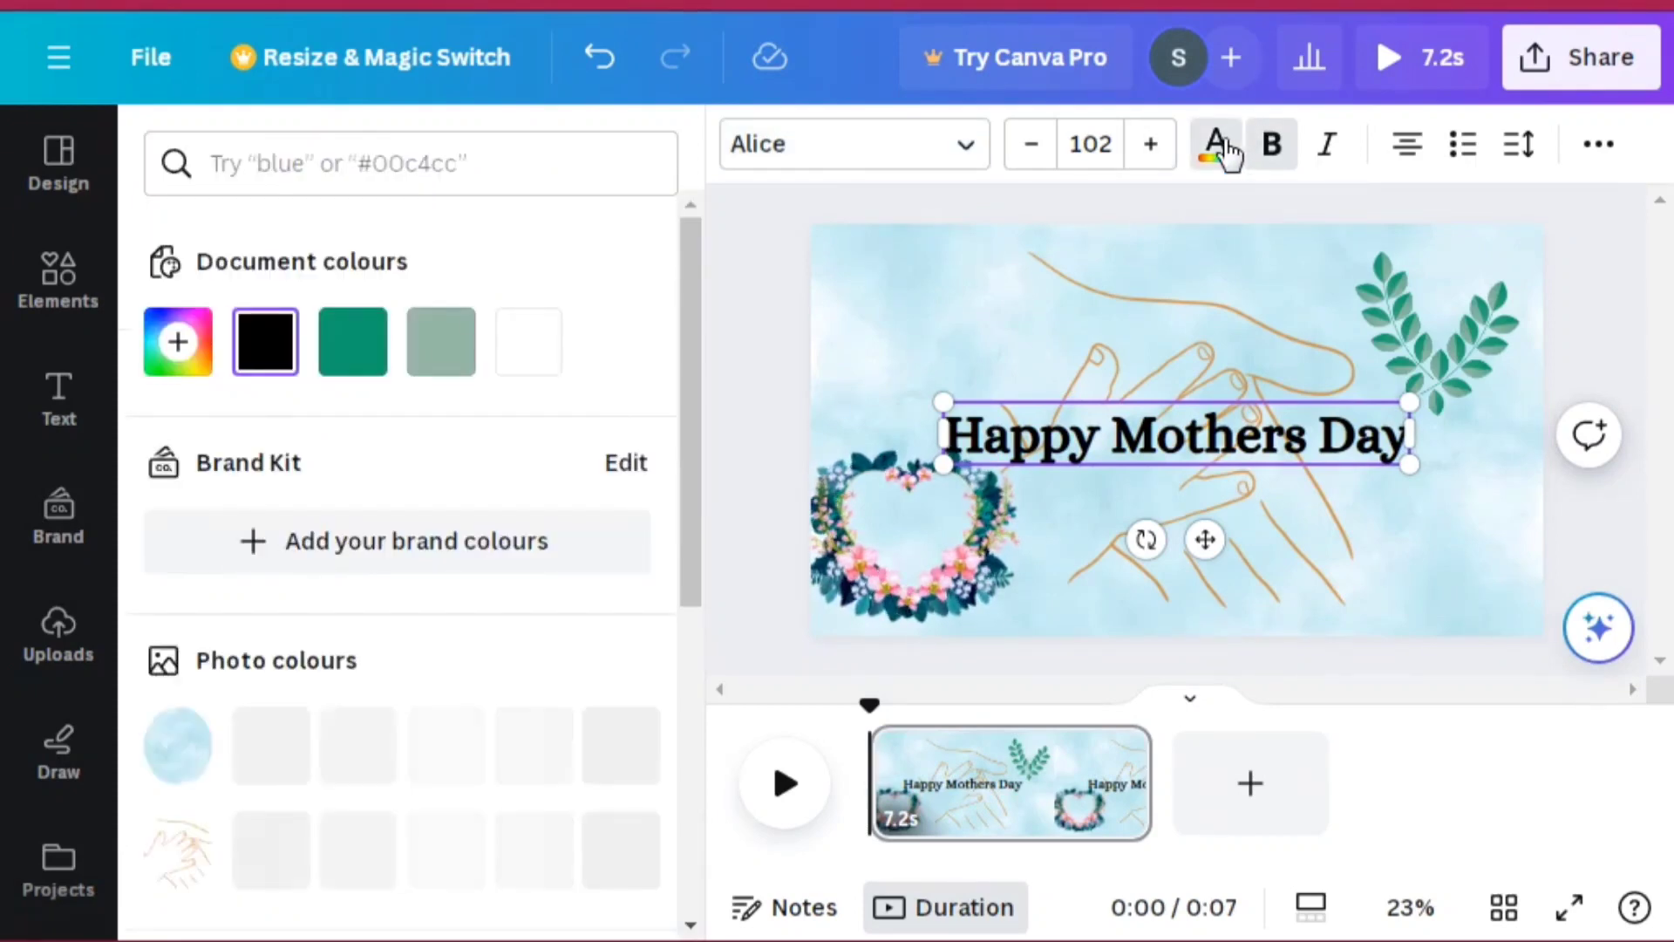
left_click(353, 344)
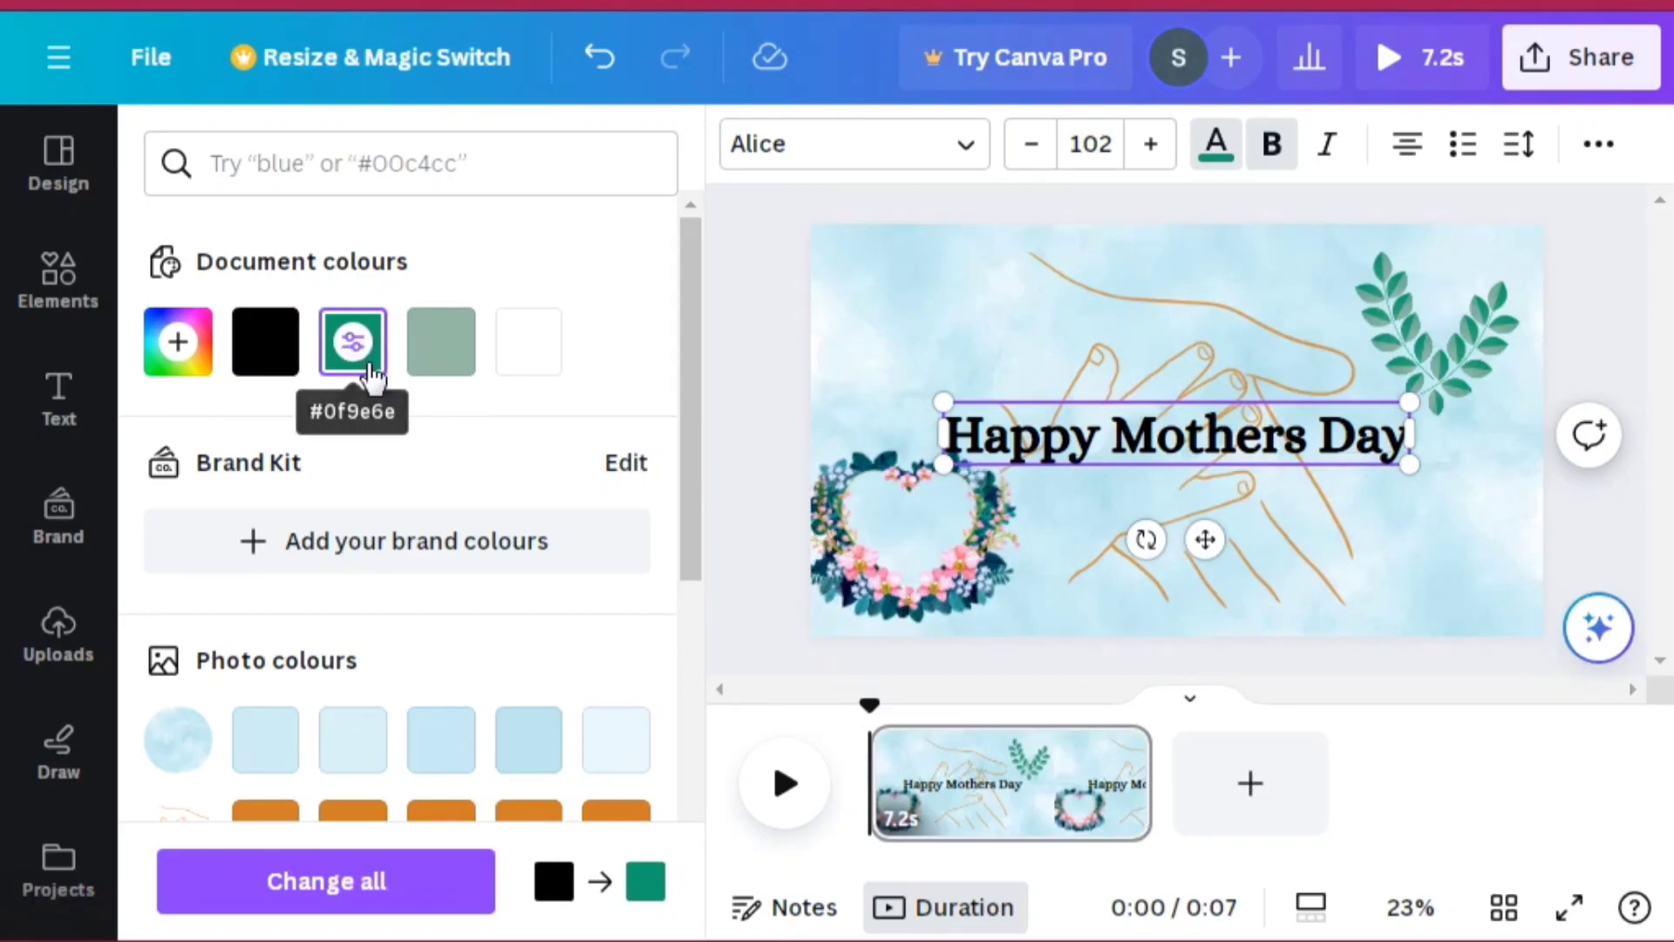
left_click(366, 371)
left_click(450, 348)
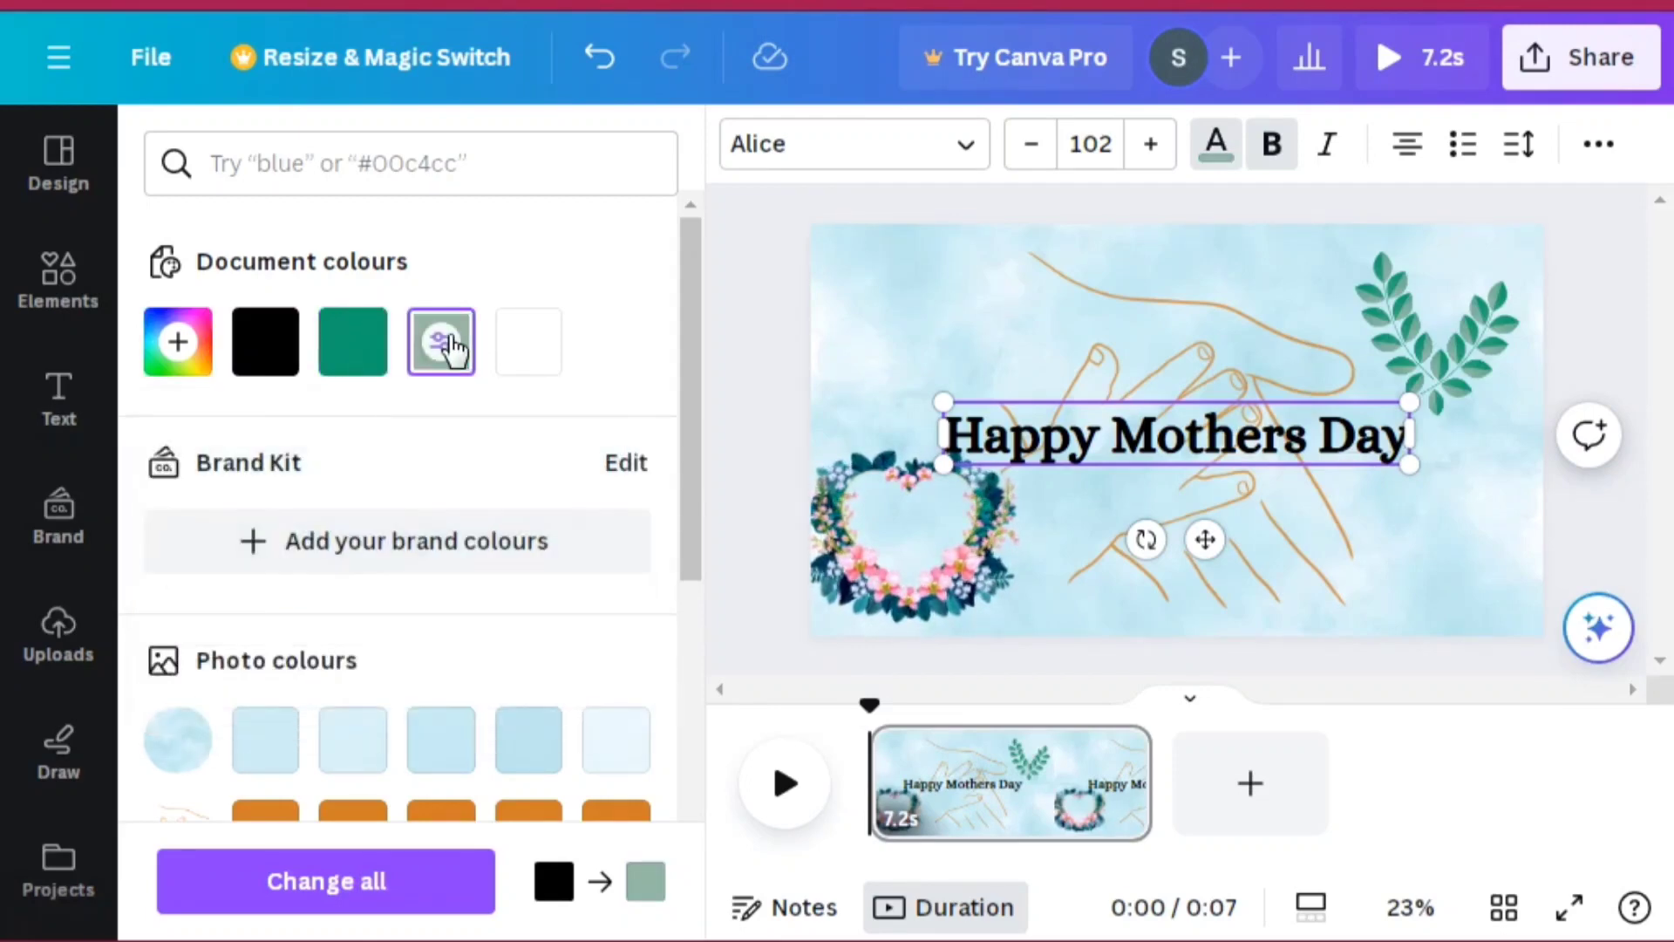
left_click(355, 374)
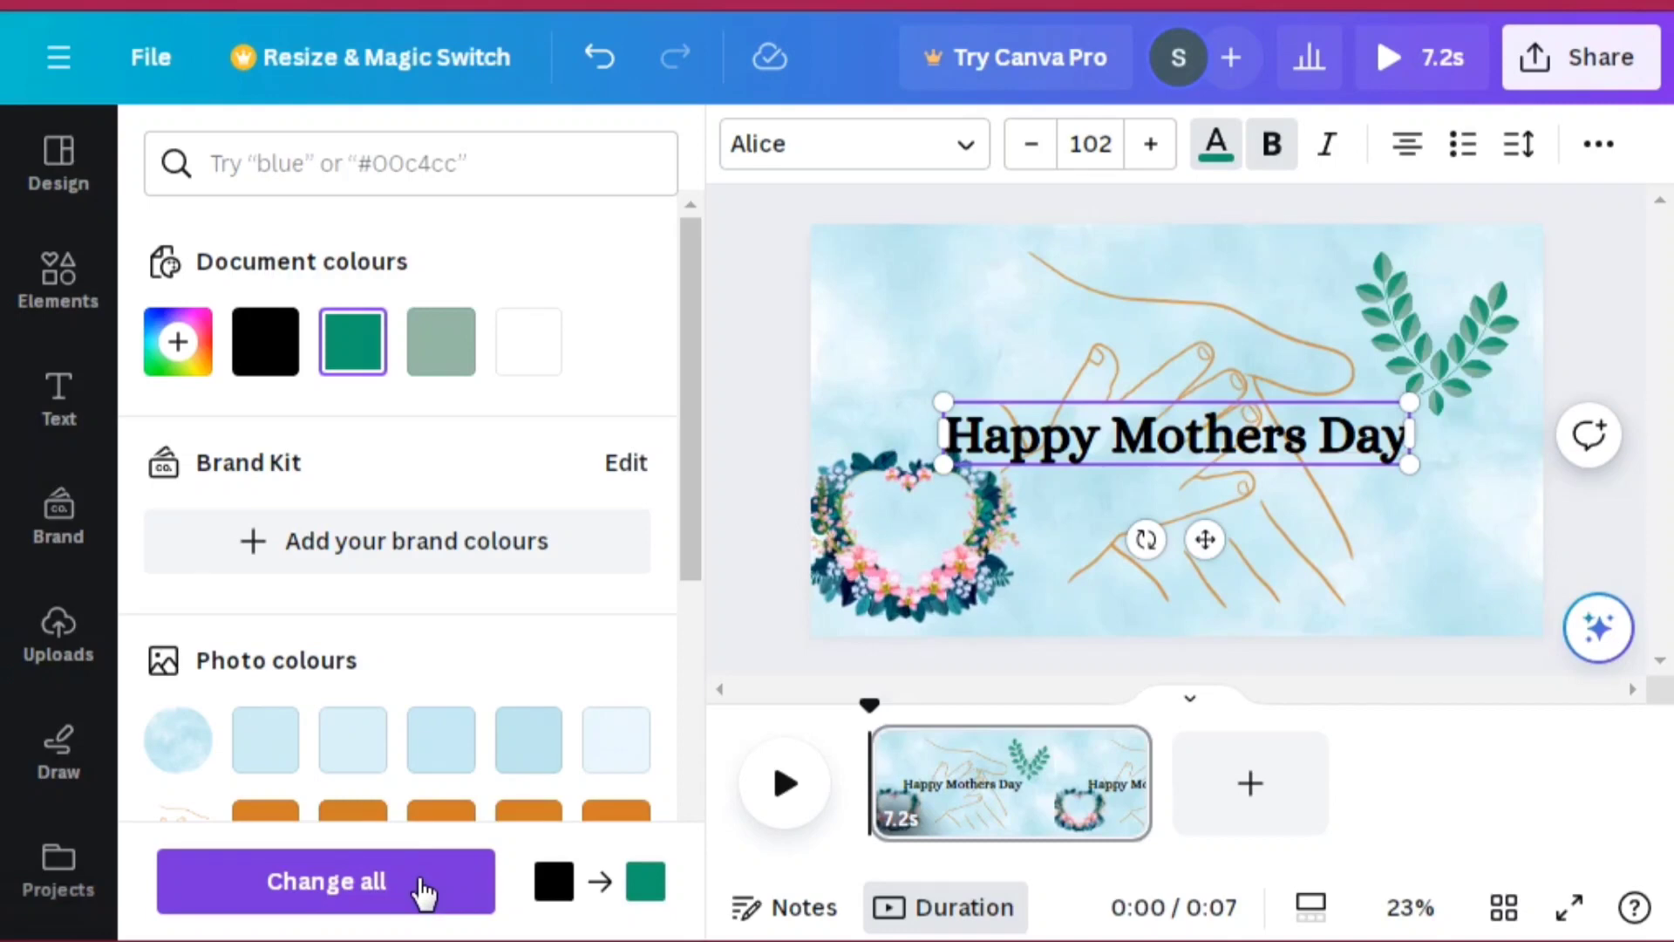
left_click(425, 891)
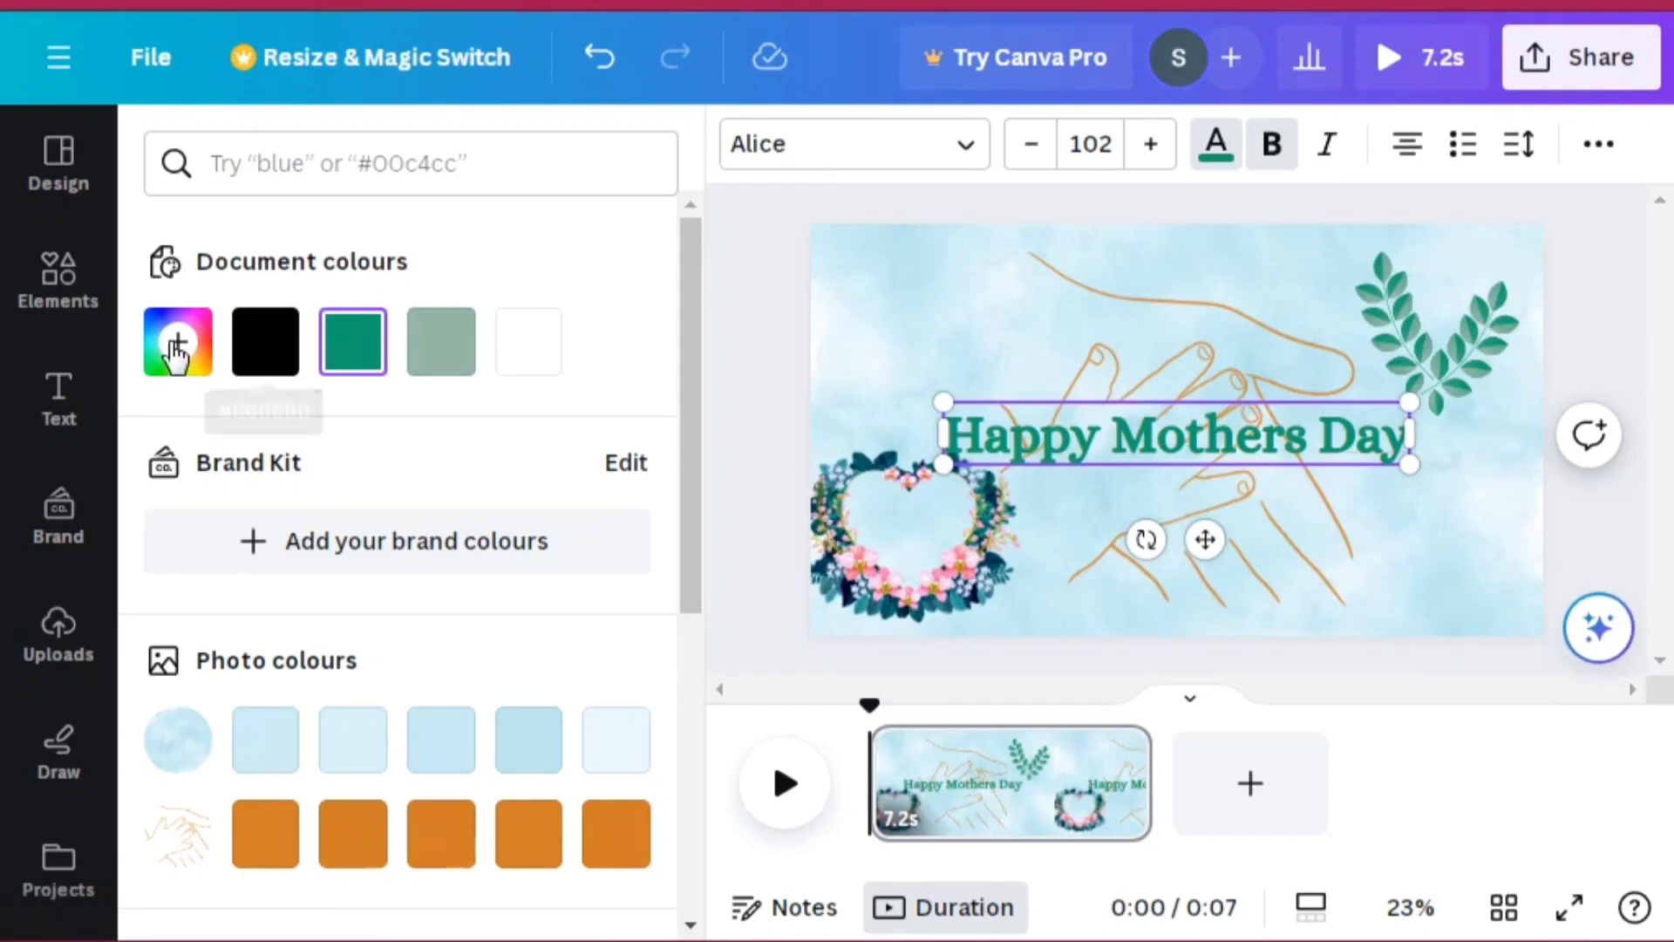
Step: Try mixing a custom grey-green heading colour of #58645C in the colour picker
left_click(423, 336)
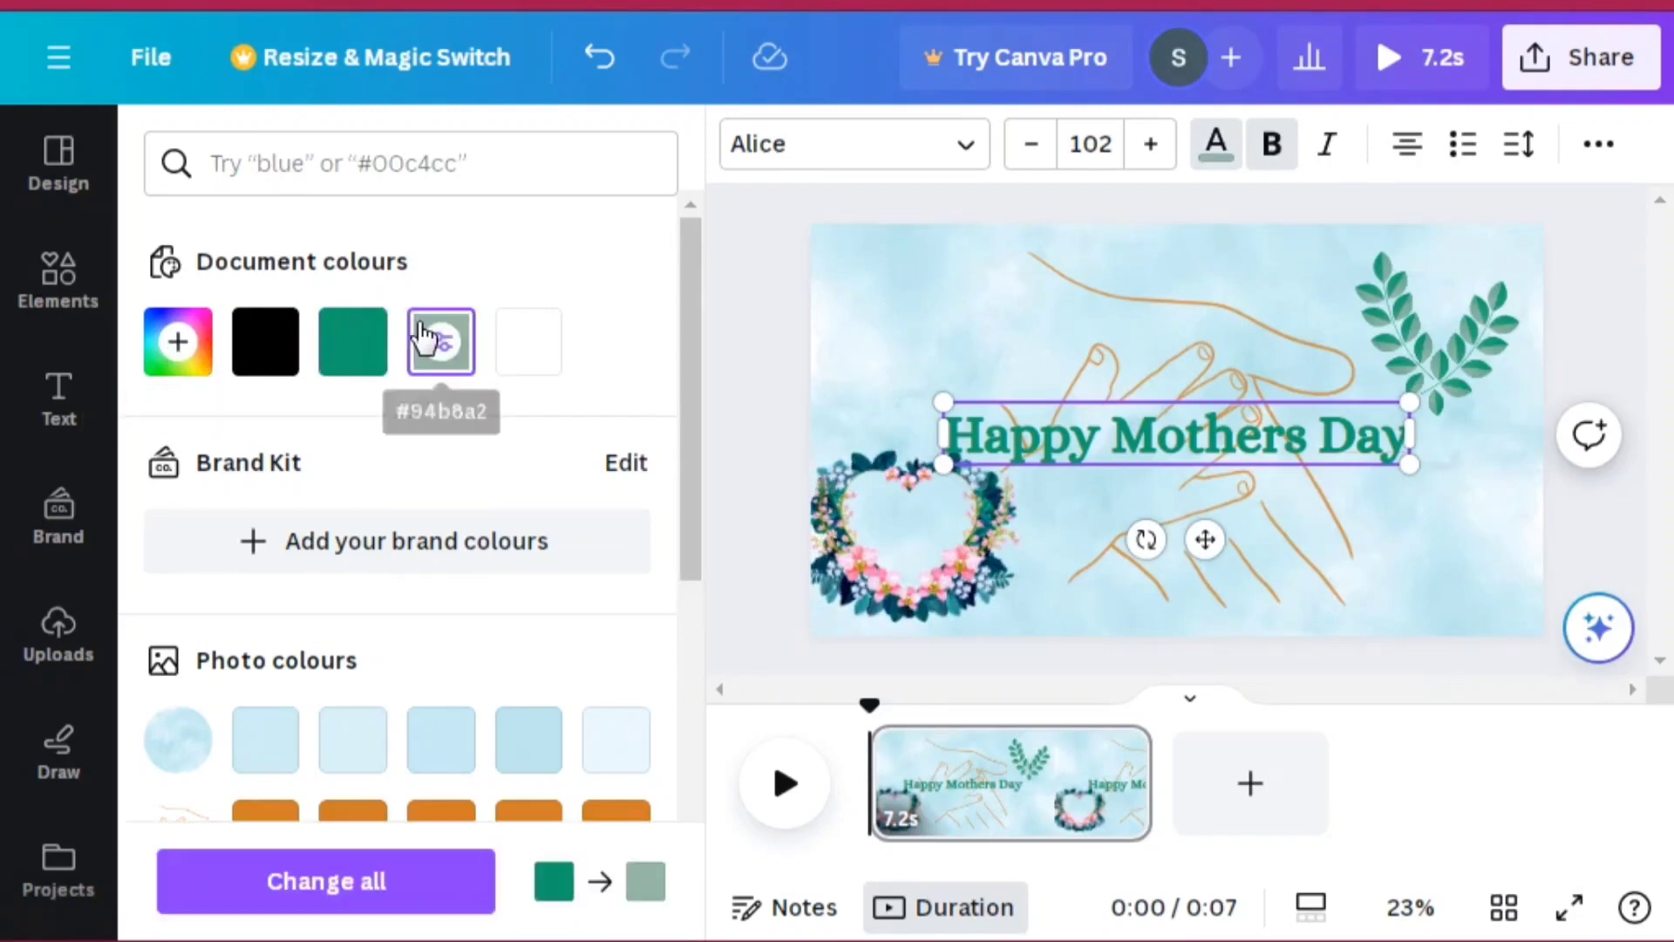
left_click(424, 340)
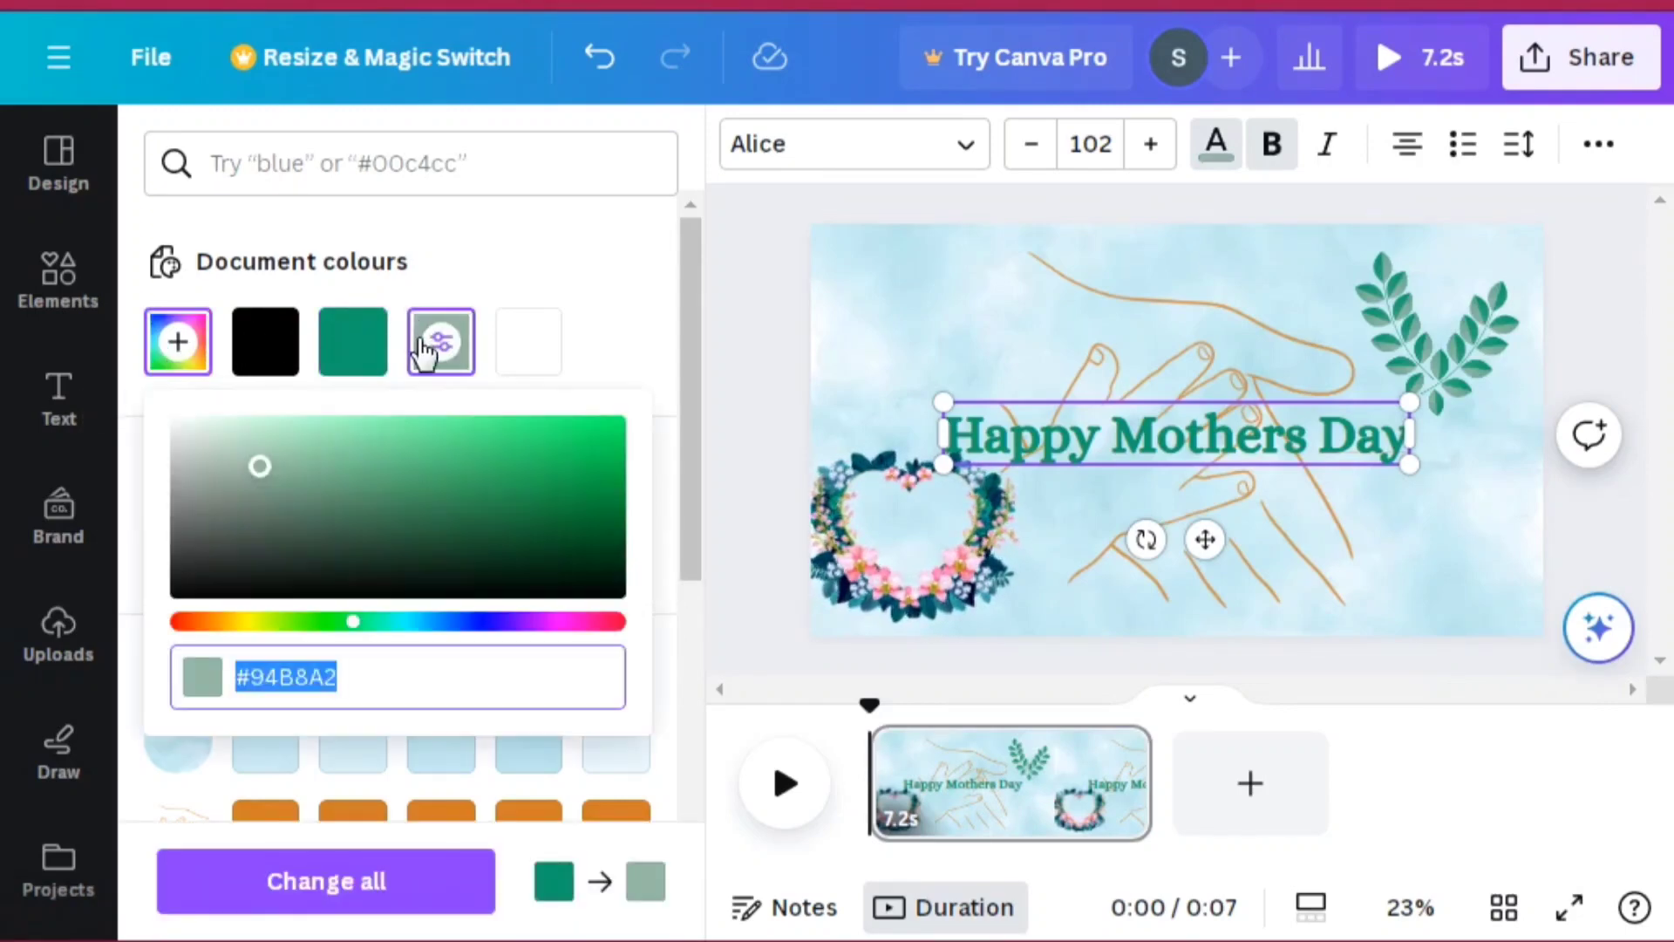
left_click(402, 489)
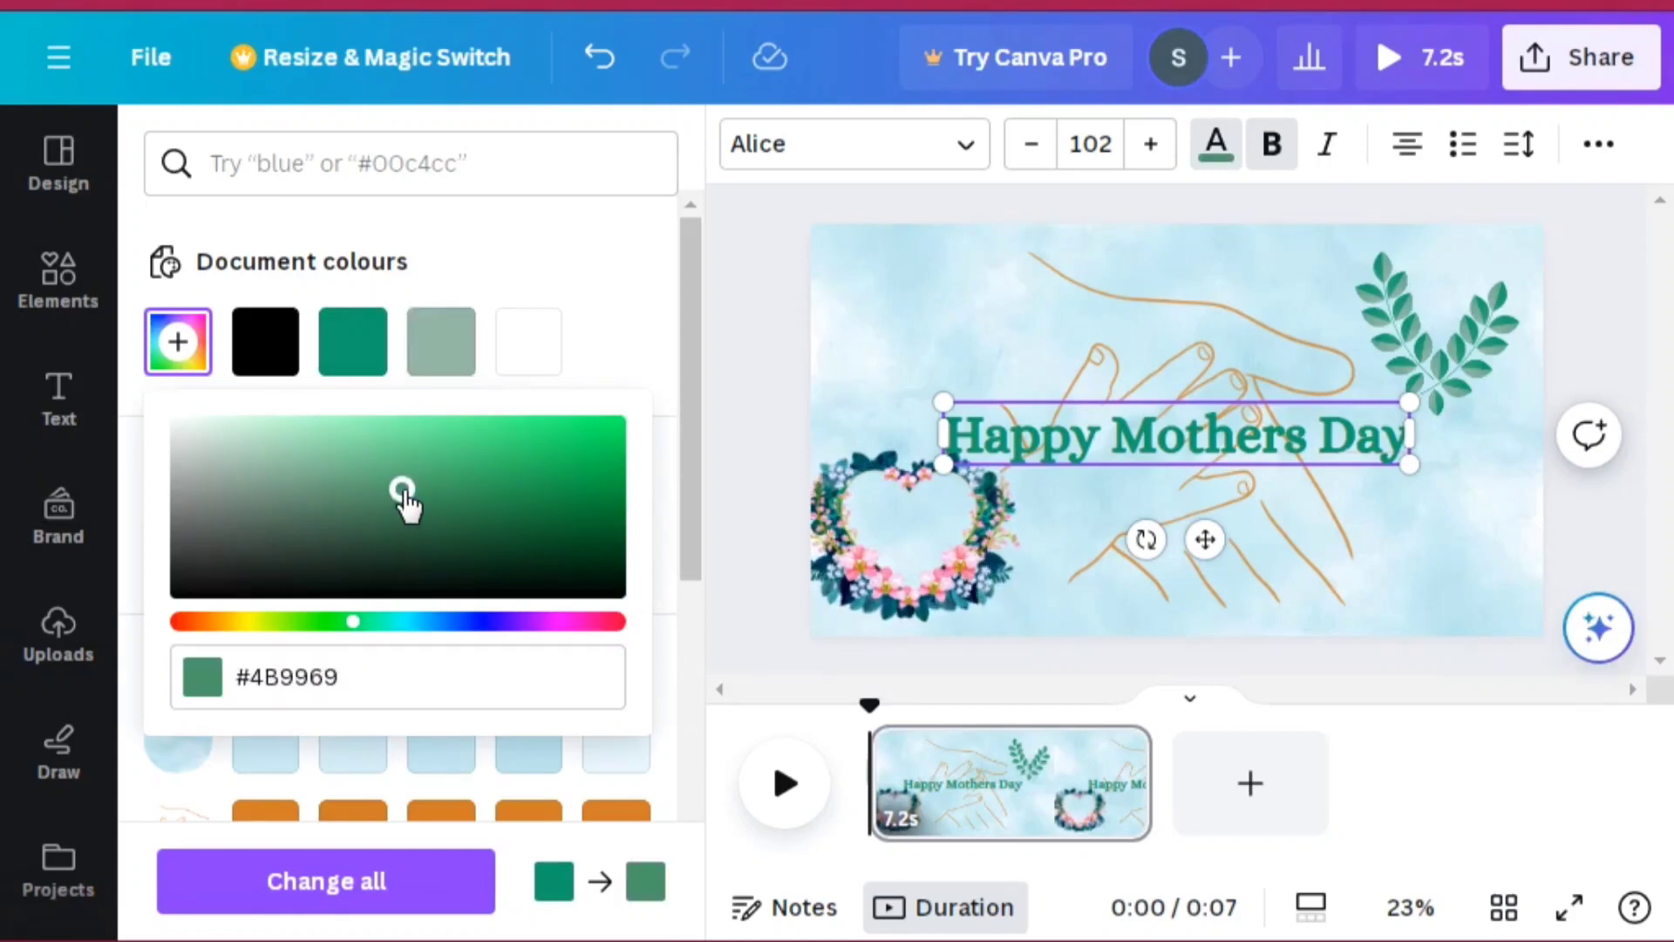
left_click(408, 440)
left_click(291, 445)
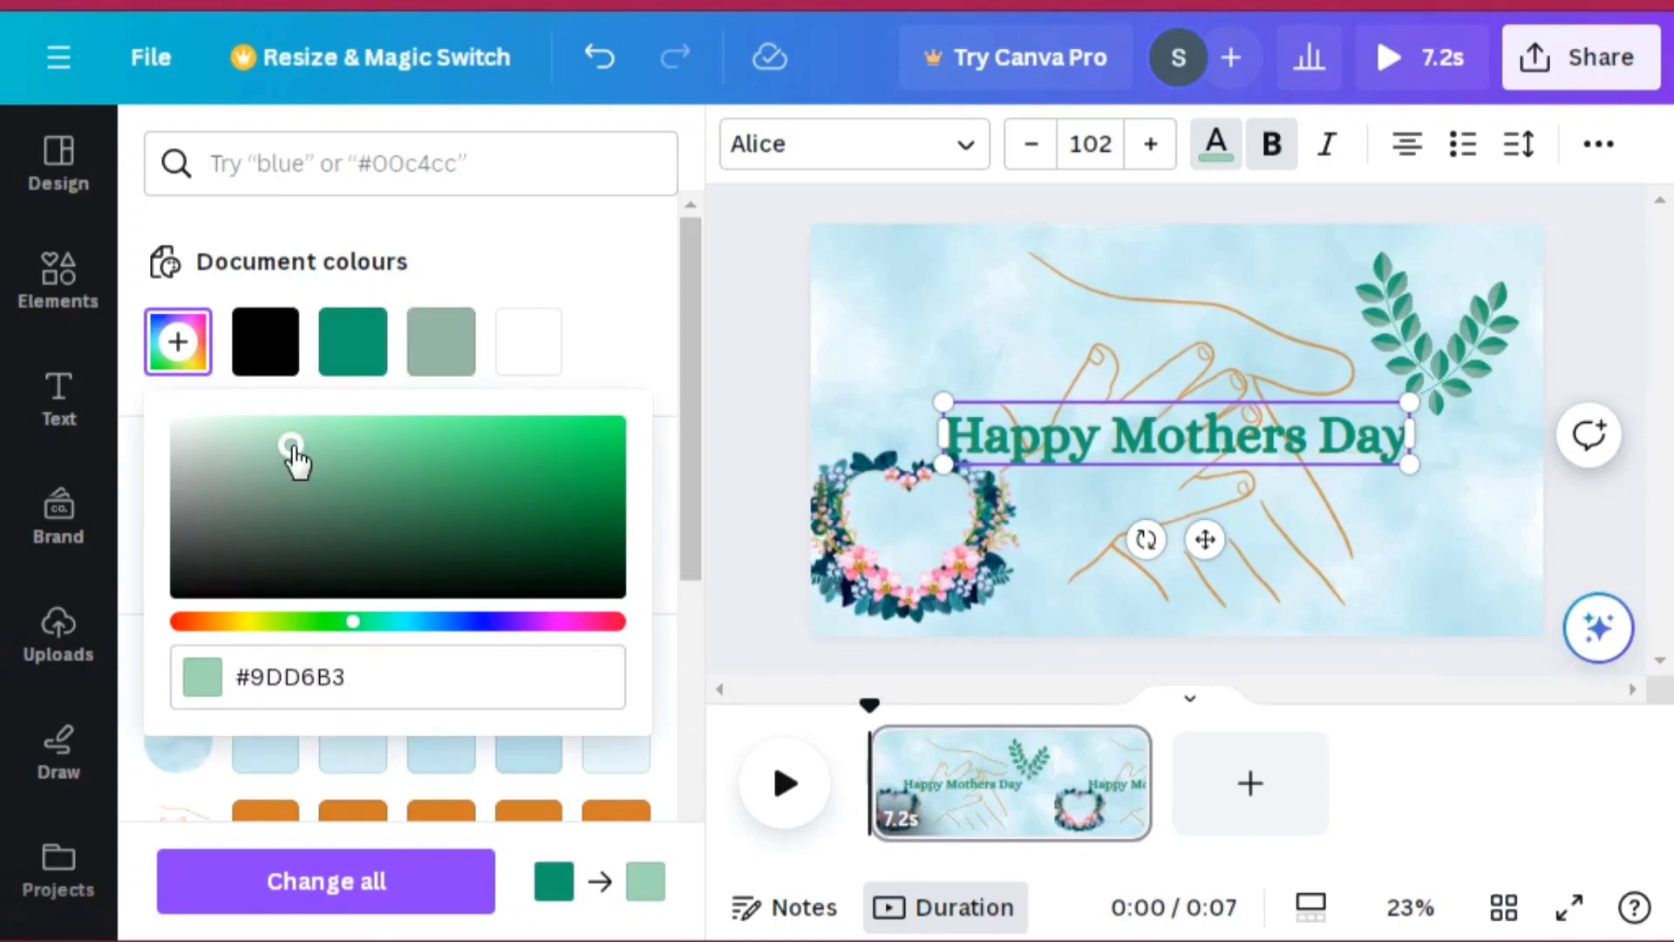
left_click(244, 450)
left_click(249, 515)
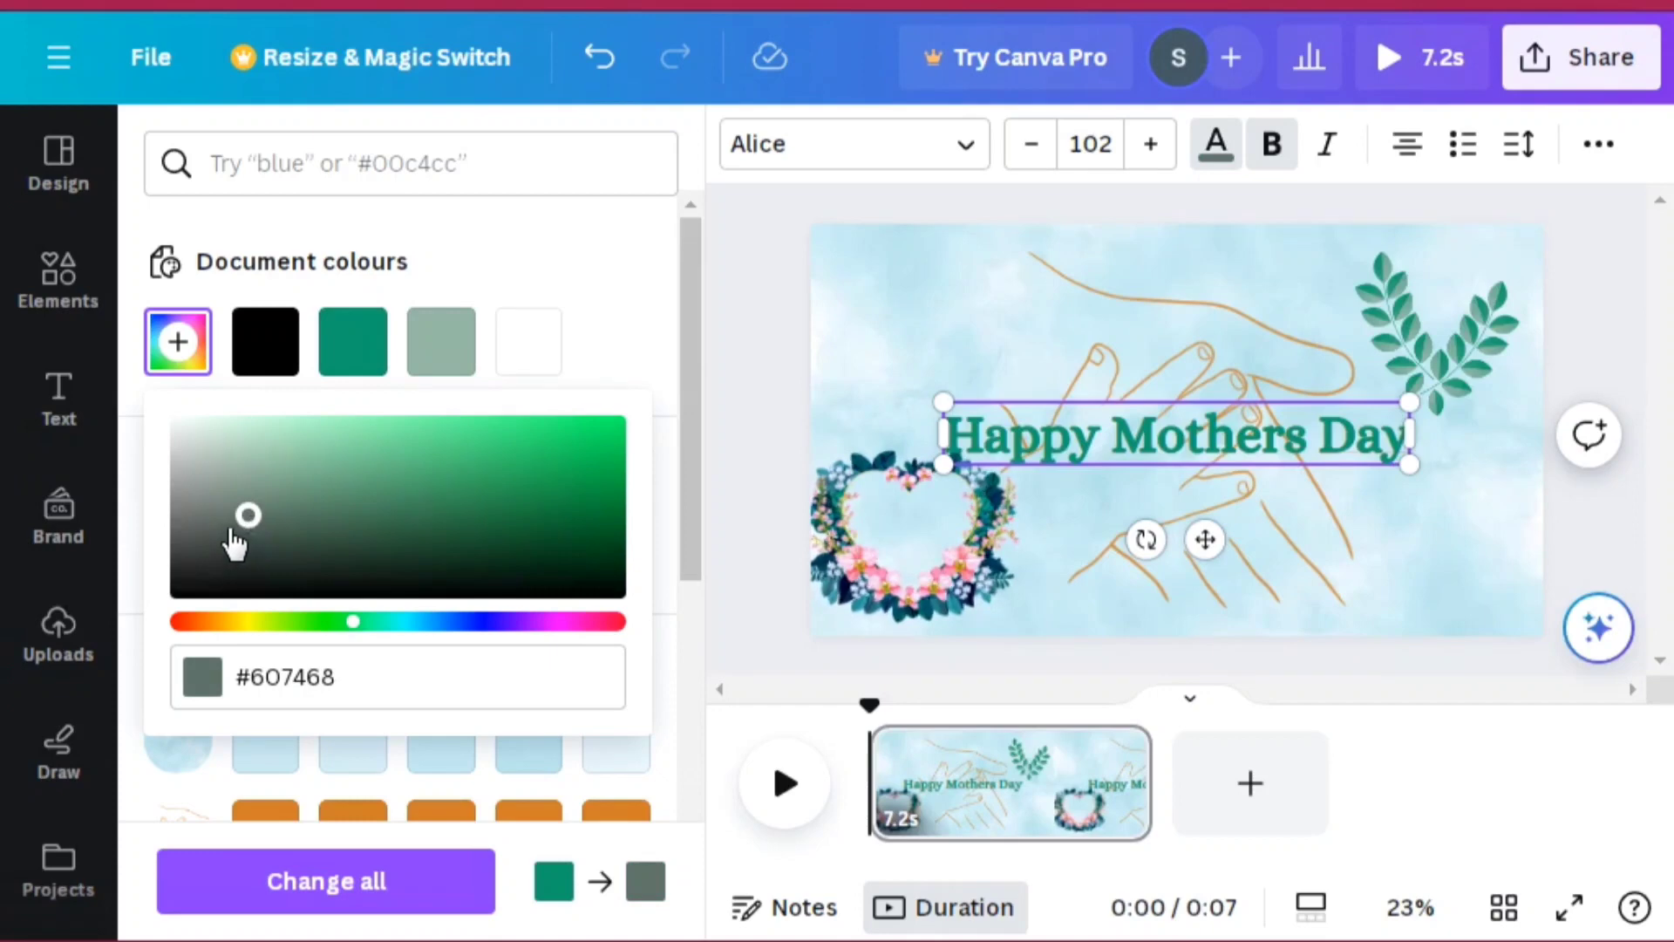
left_click(229, 528)
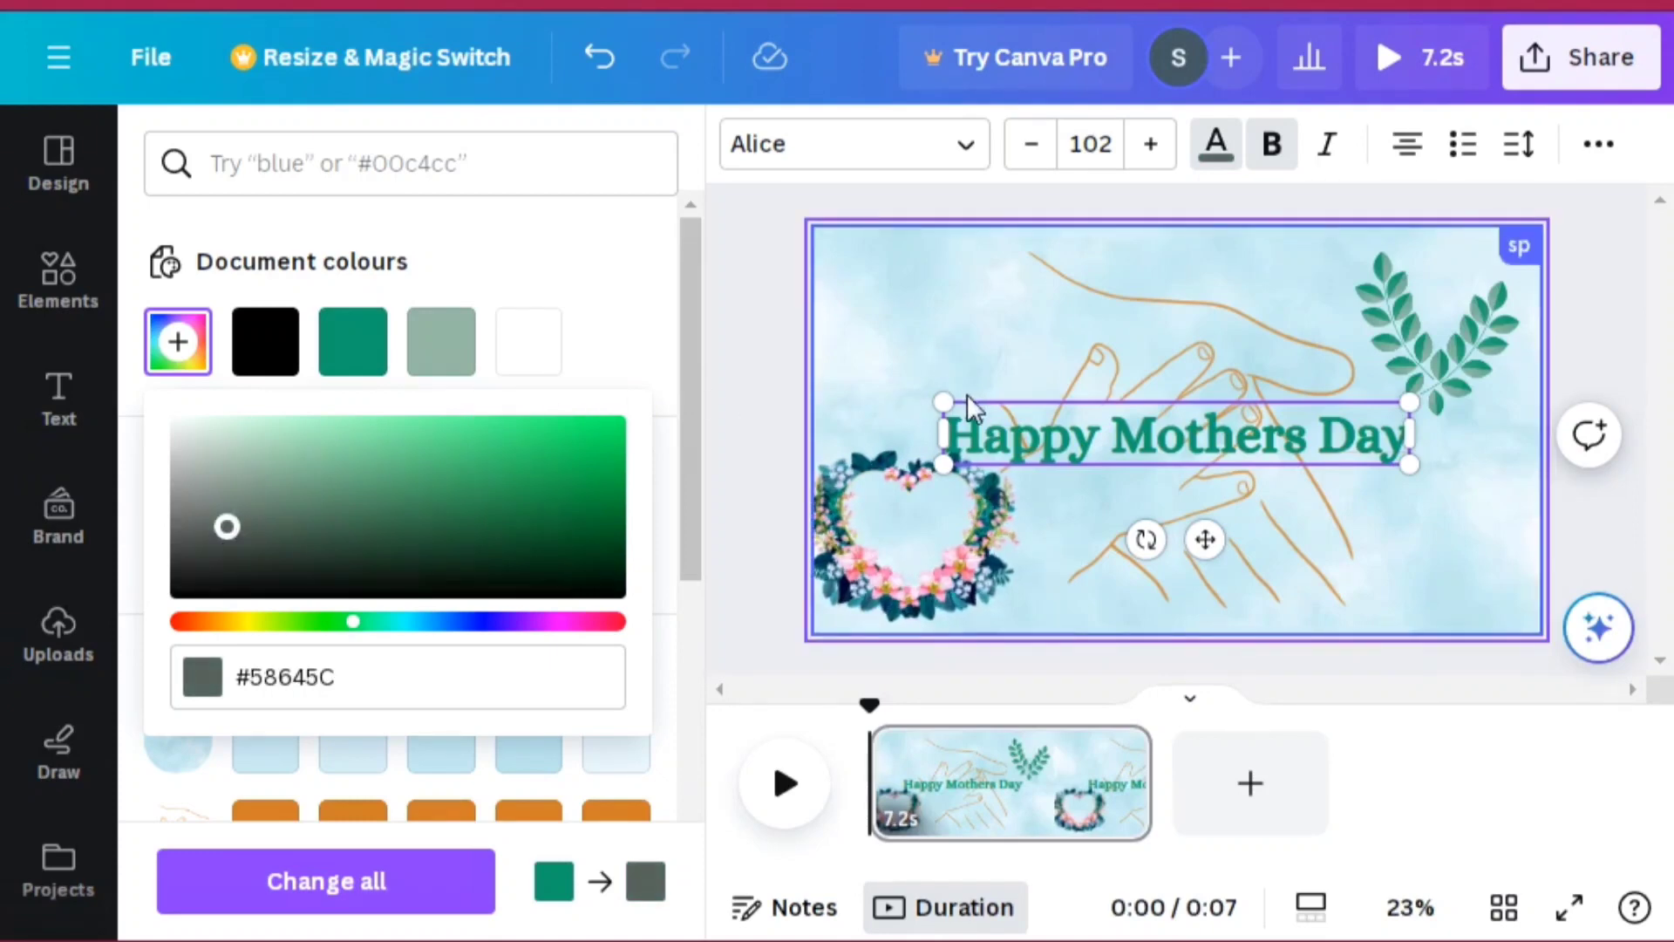
left_click(947, 415)
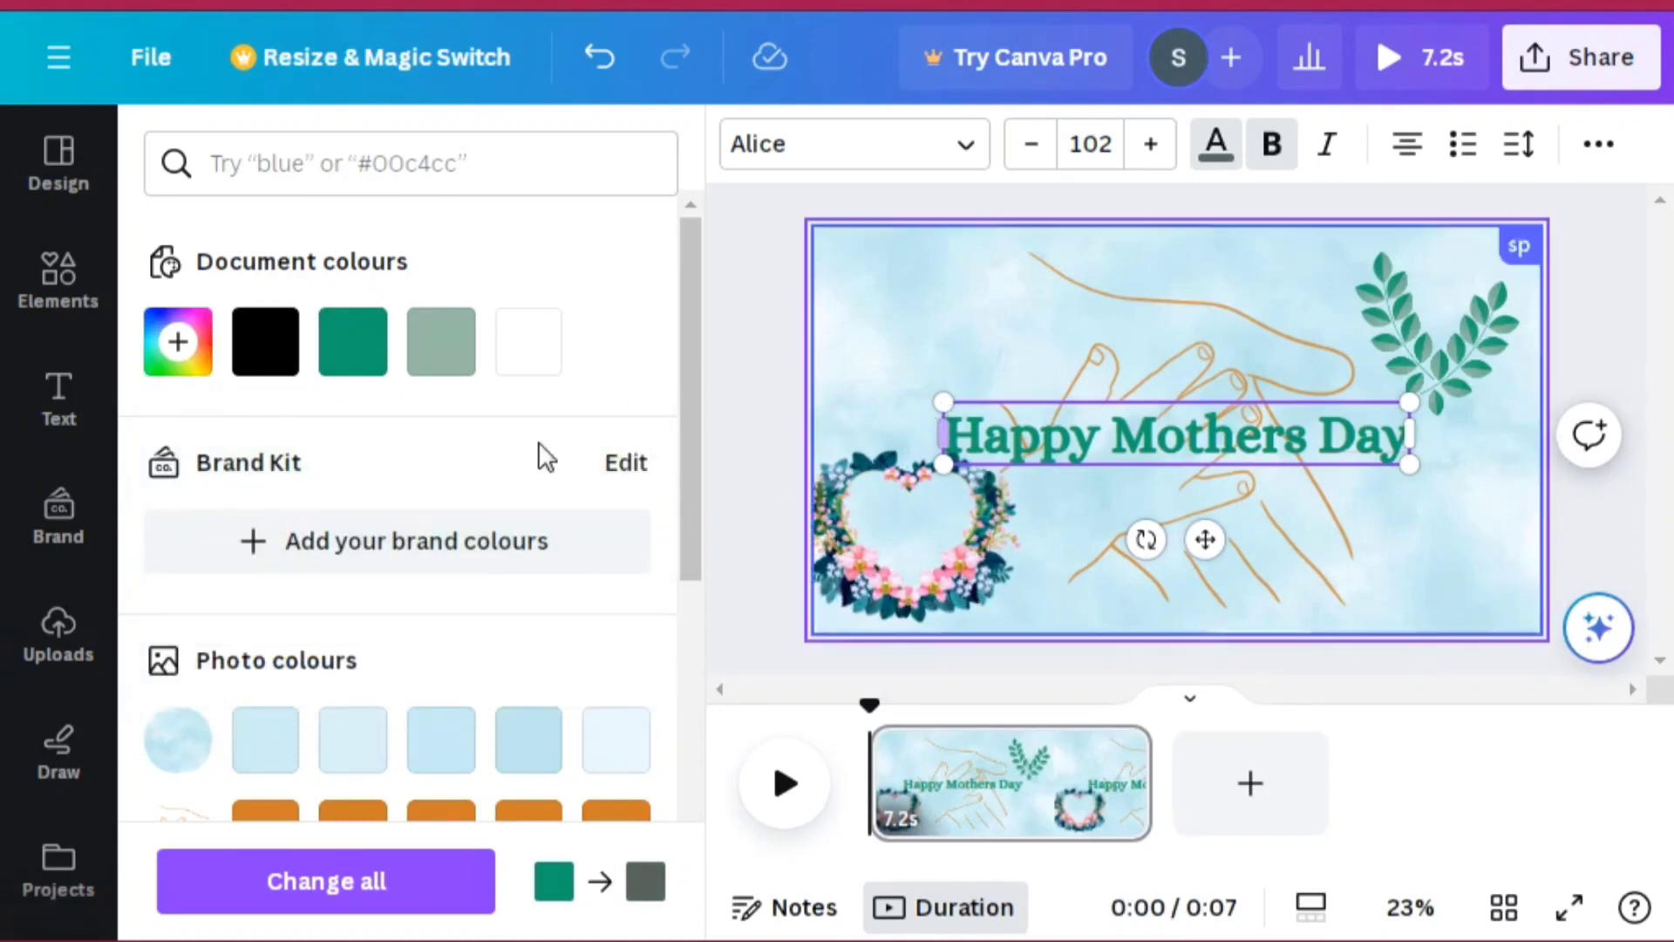
mouse_move(693, 515)
left_mouse_down()
mouse_move(729, 763)
mouse_move(714, 867)
mouse_move(672, 729)
mouse_move(686, 545)
left_mouse_up()
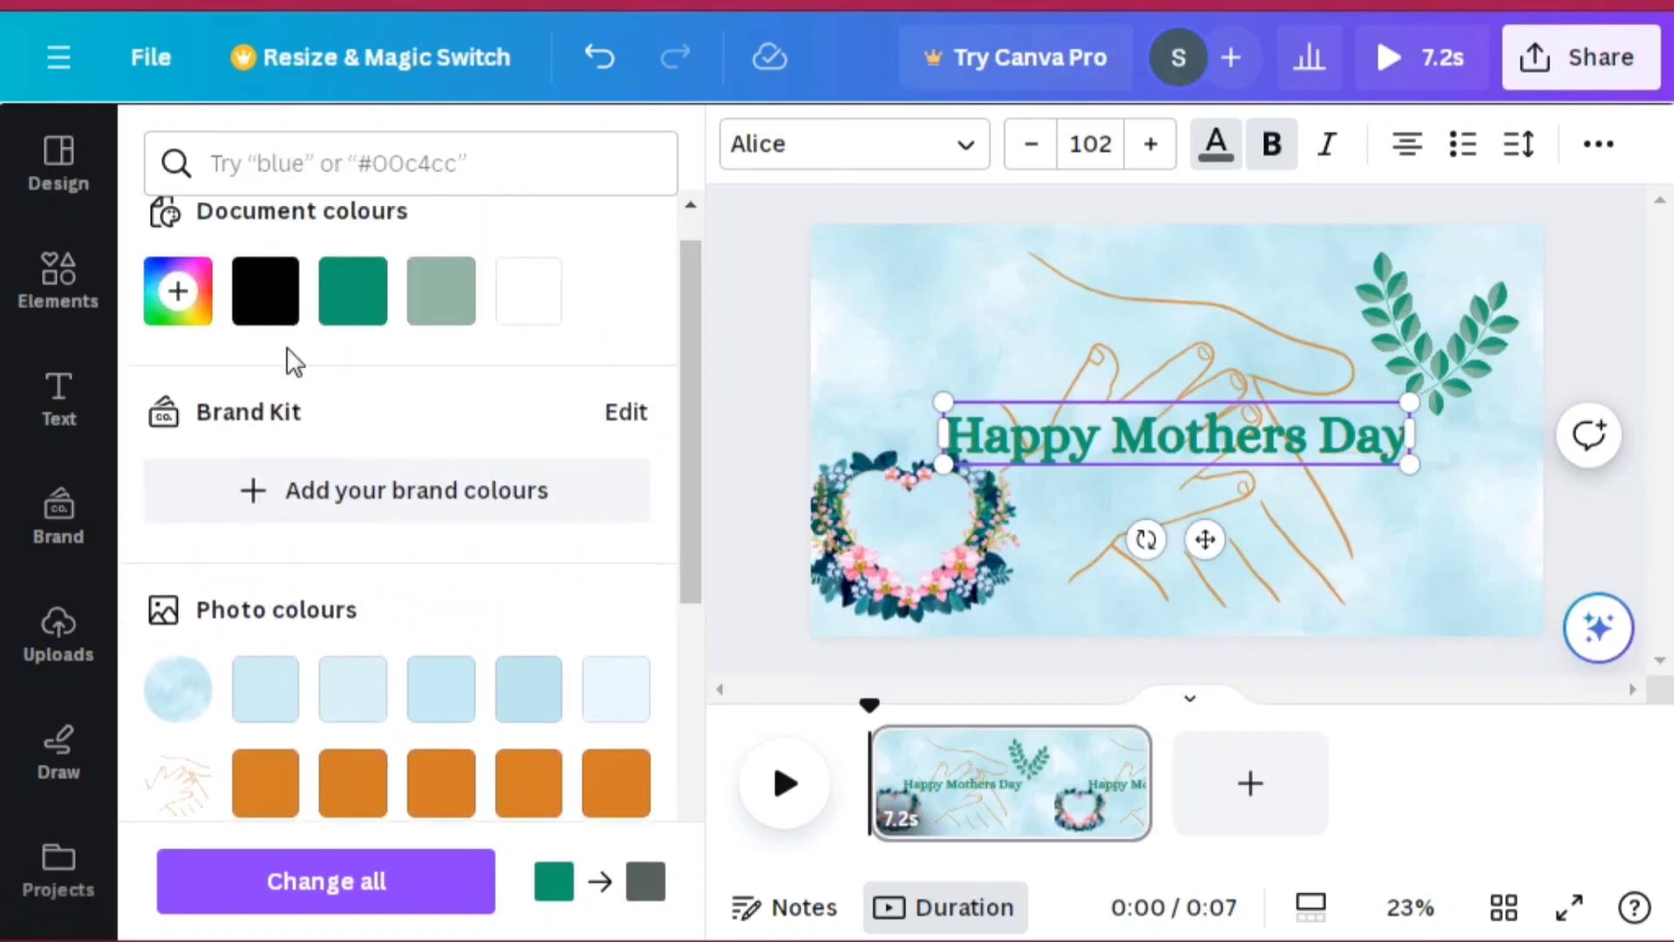
left_click(204, 325)
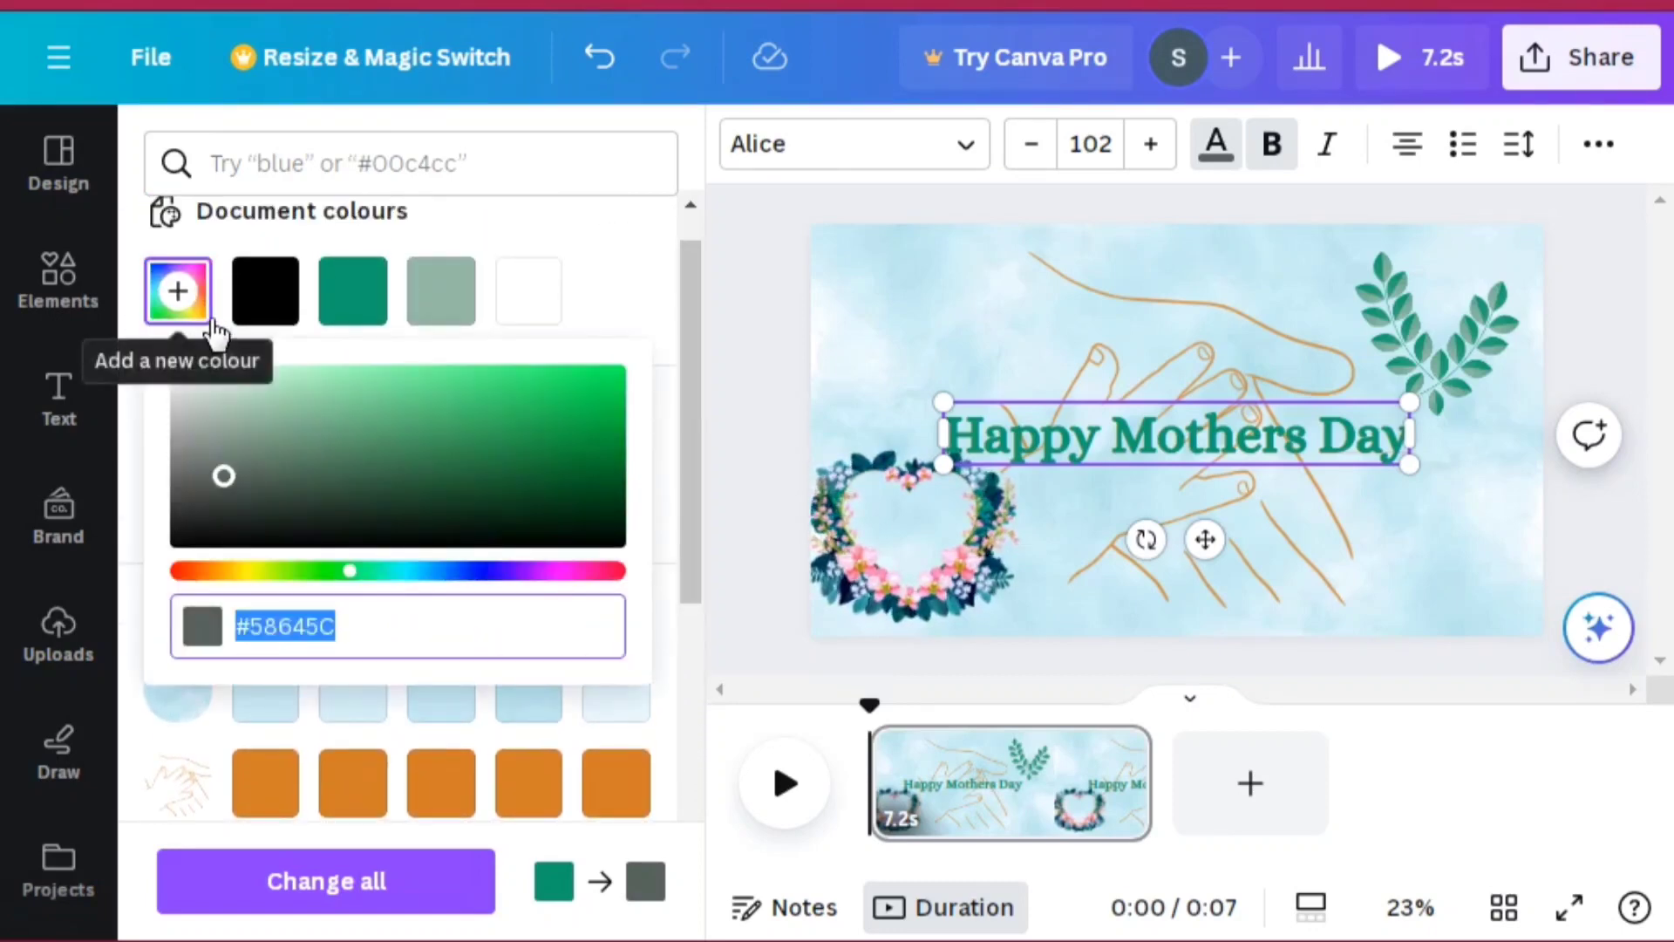
left_click(295, 413)
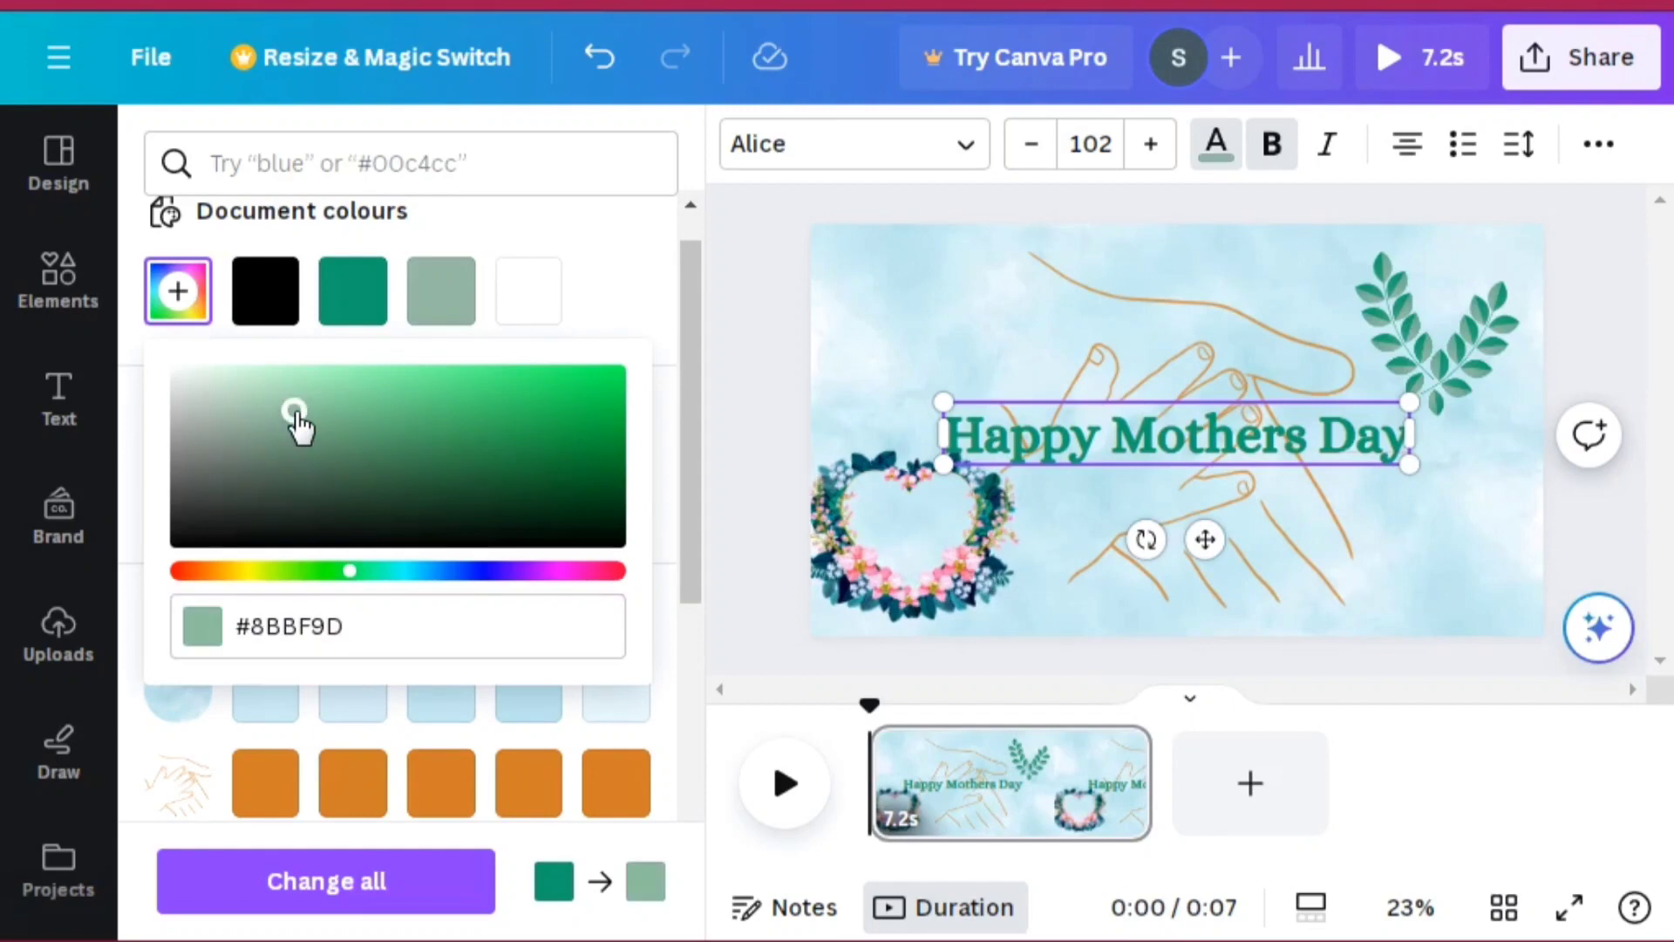
left_click(316, 373)
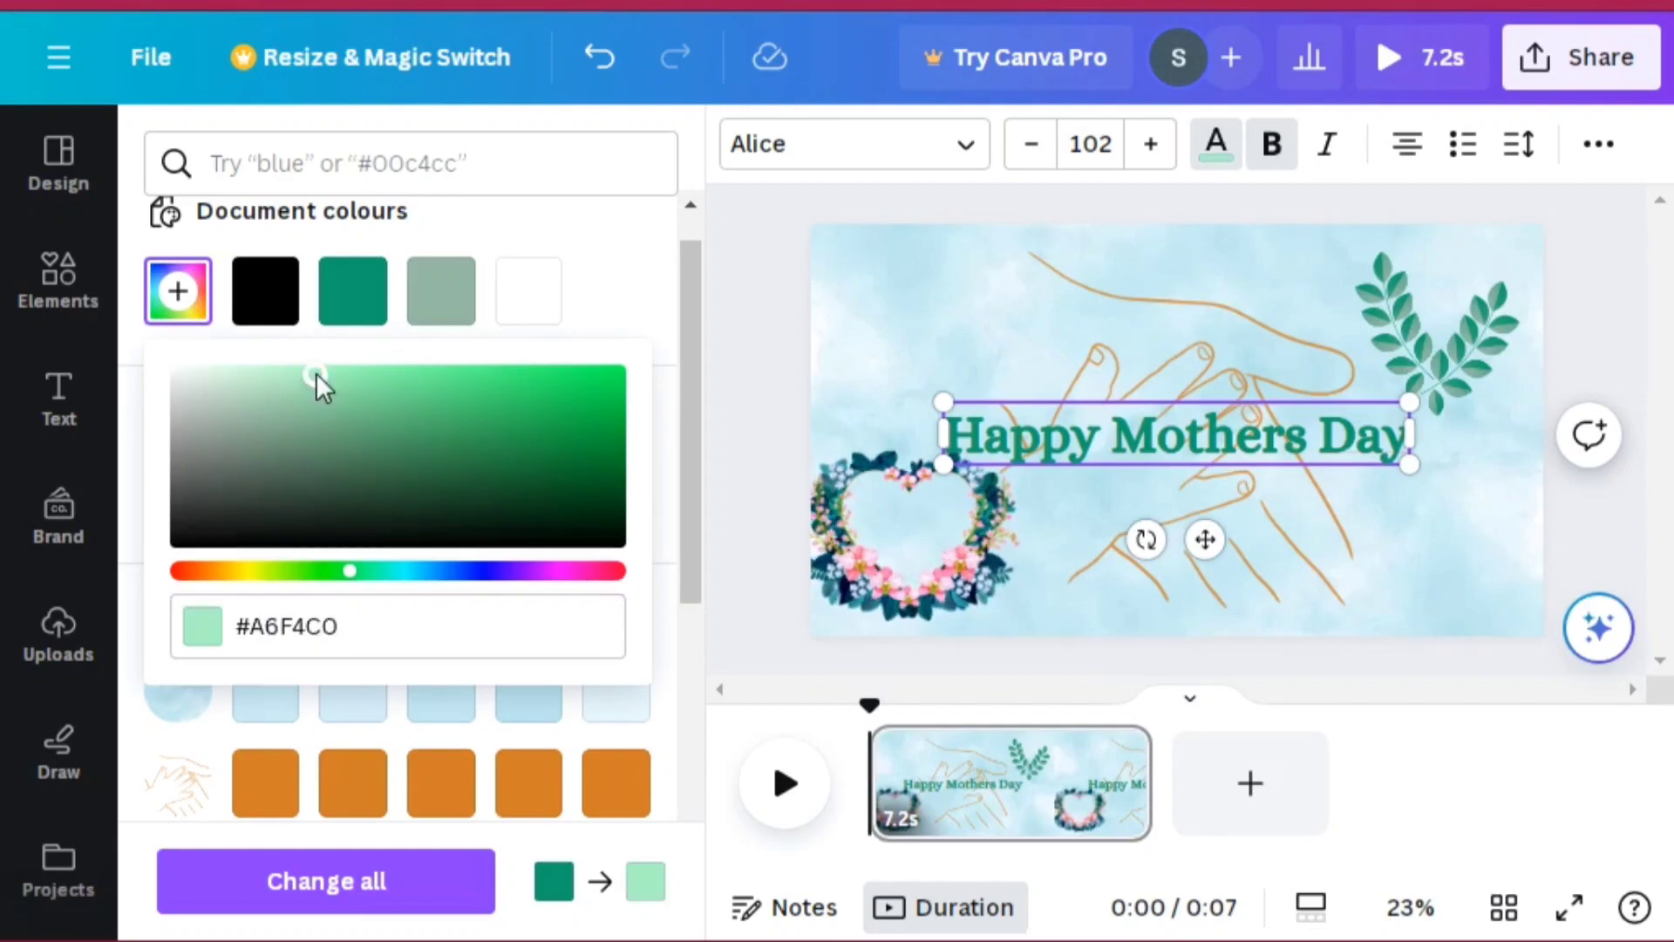
left_click(441, 400)
left_click(544, 422)
left_click(592, 404)
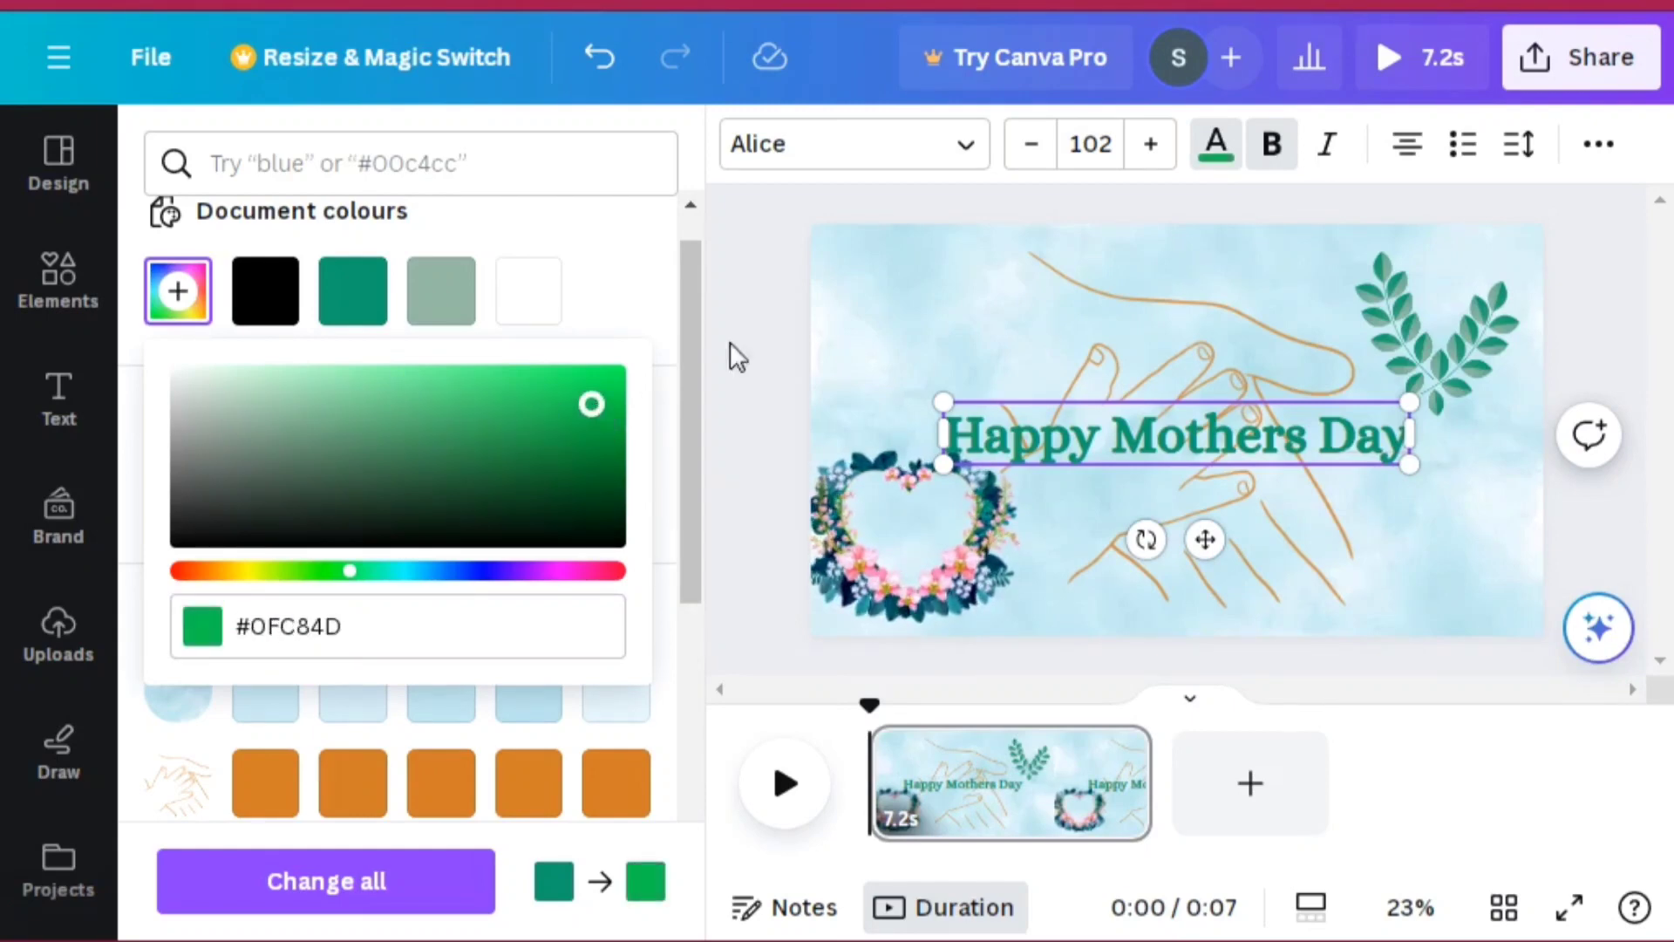
left_click(937, 405)
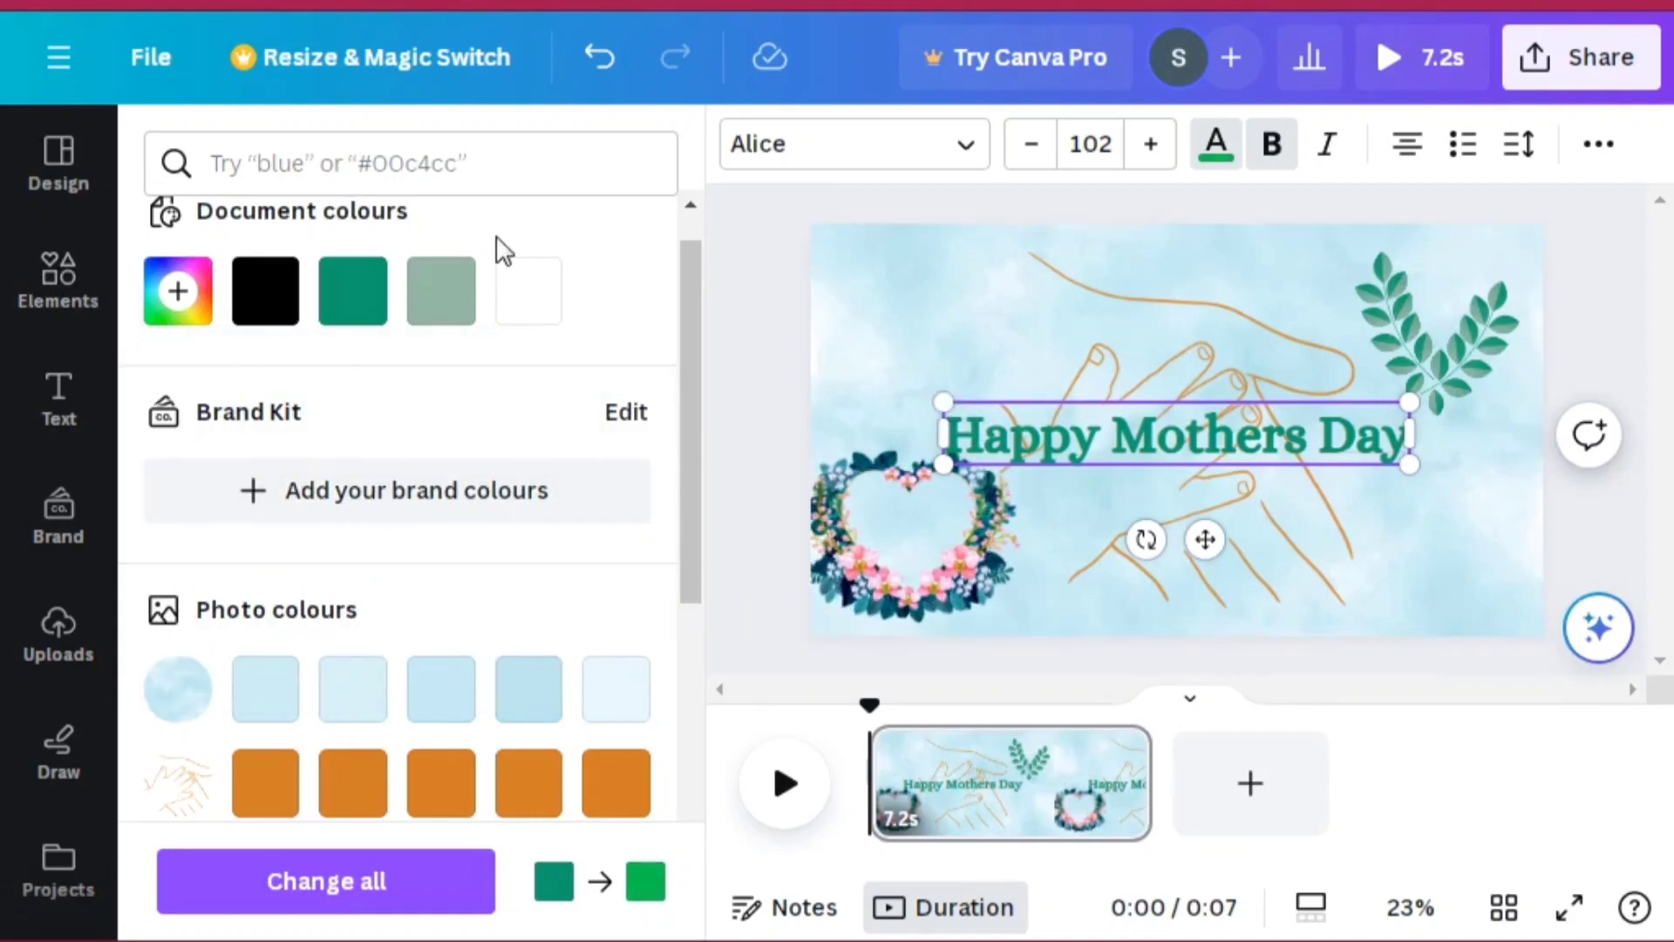
left_click(540, 305)
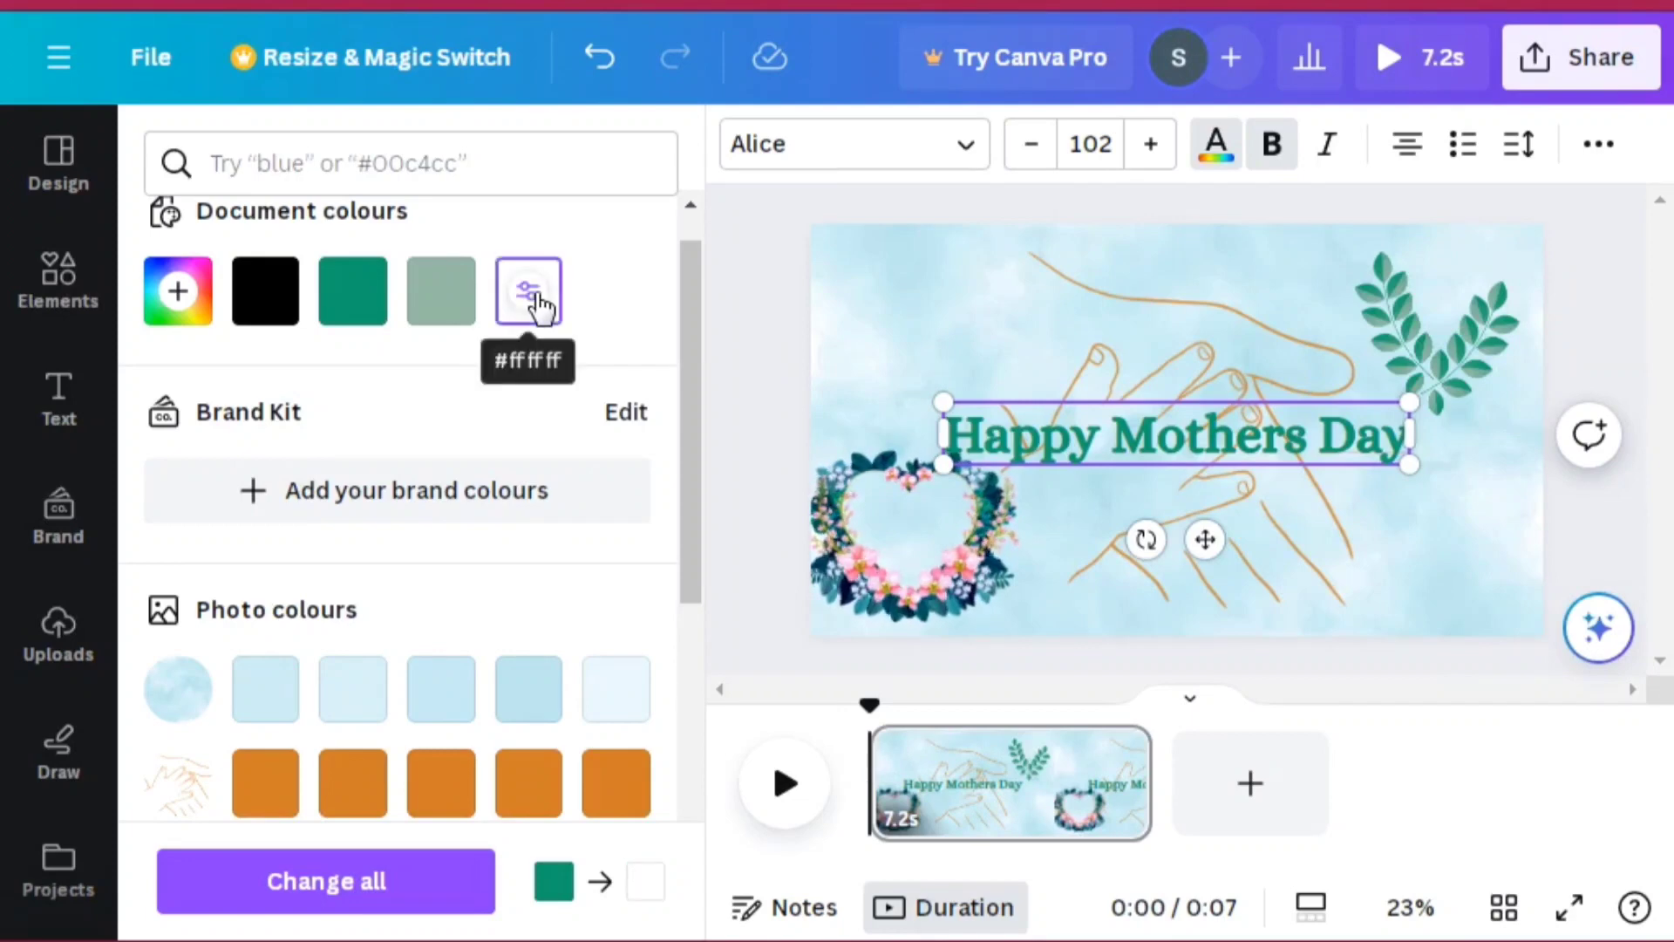
left_click(532, 324)
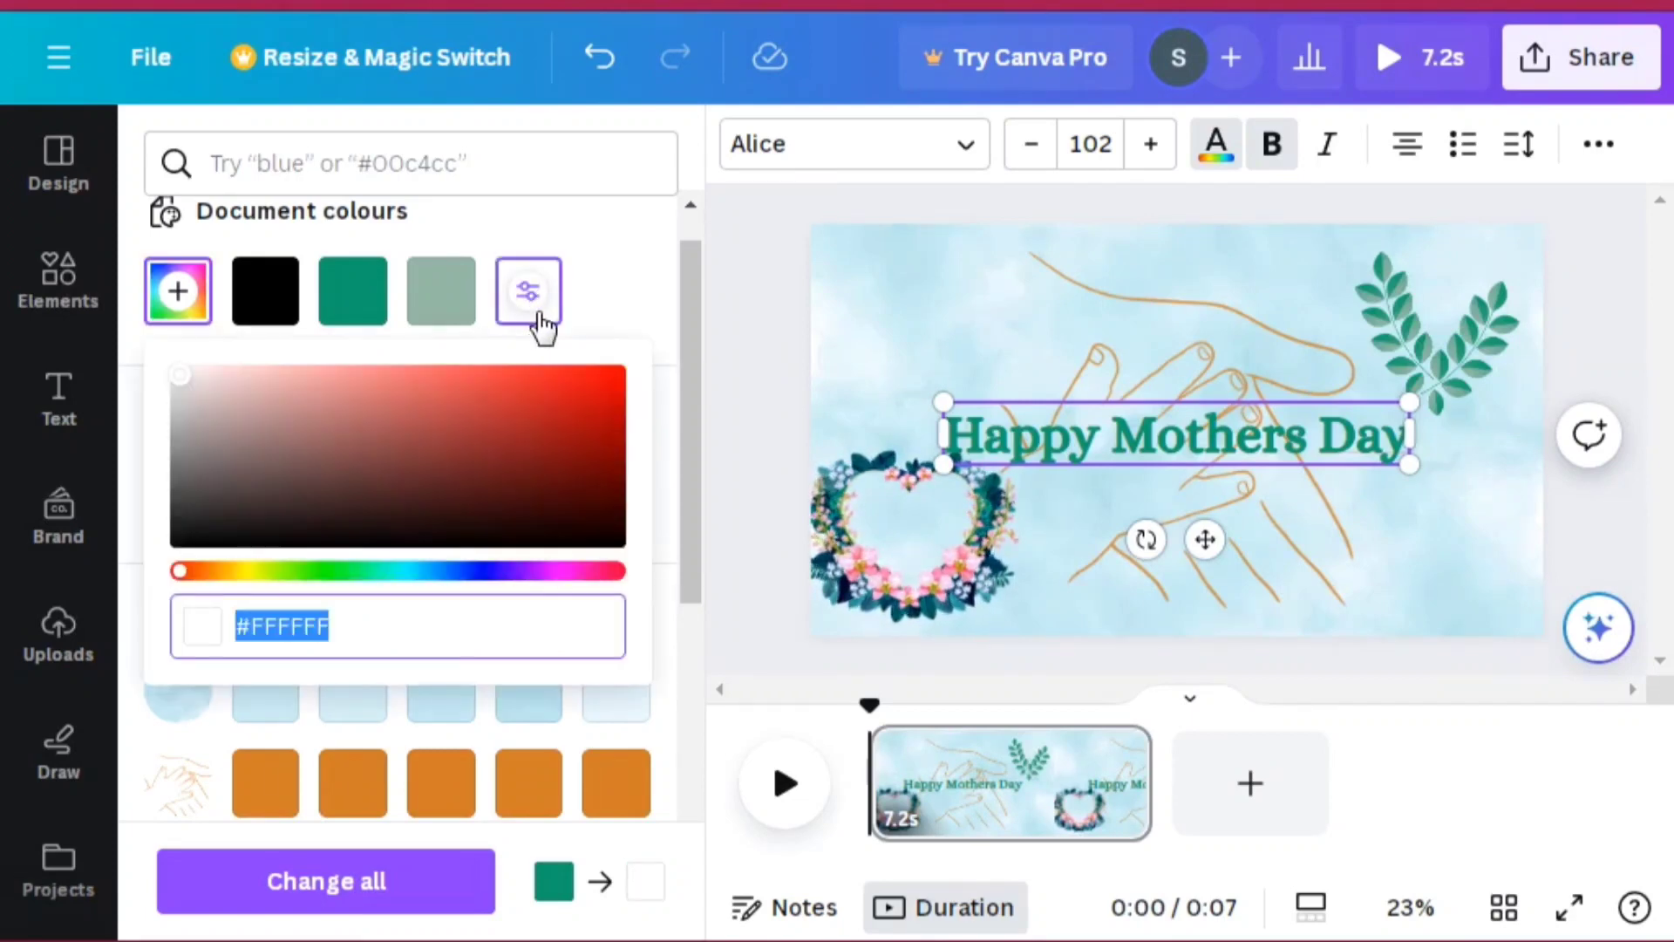
left_click(248, 425)
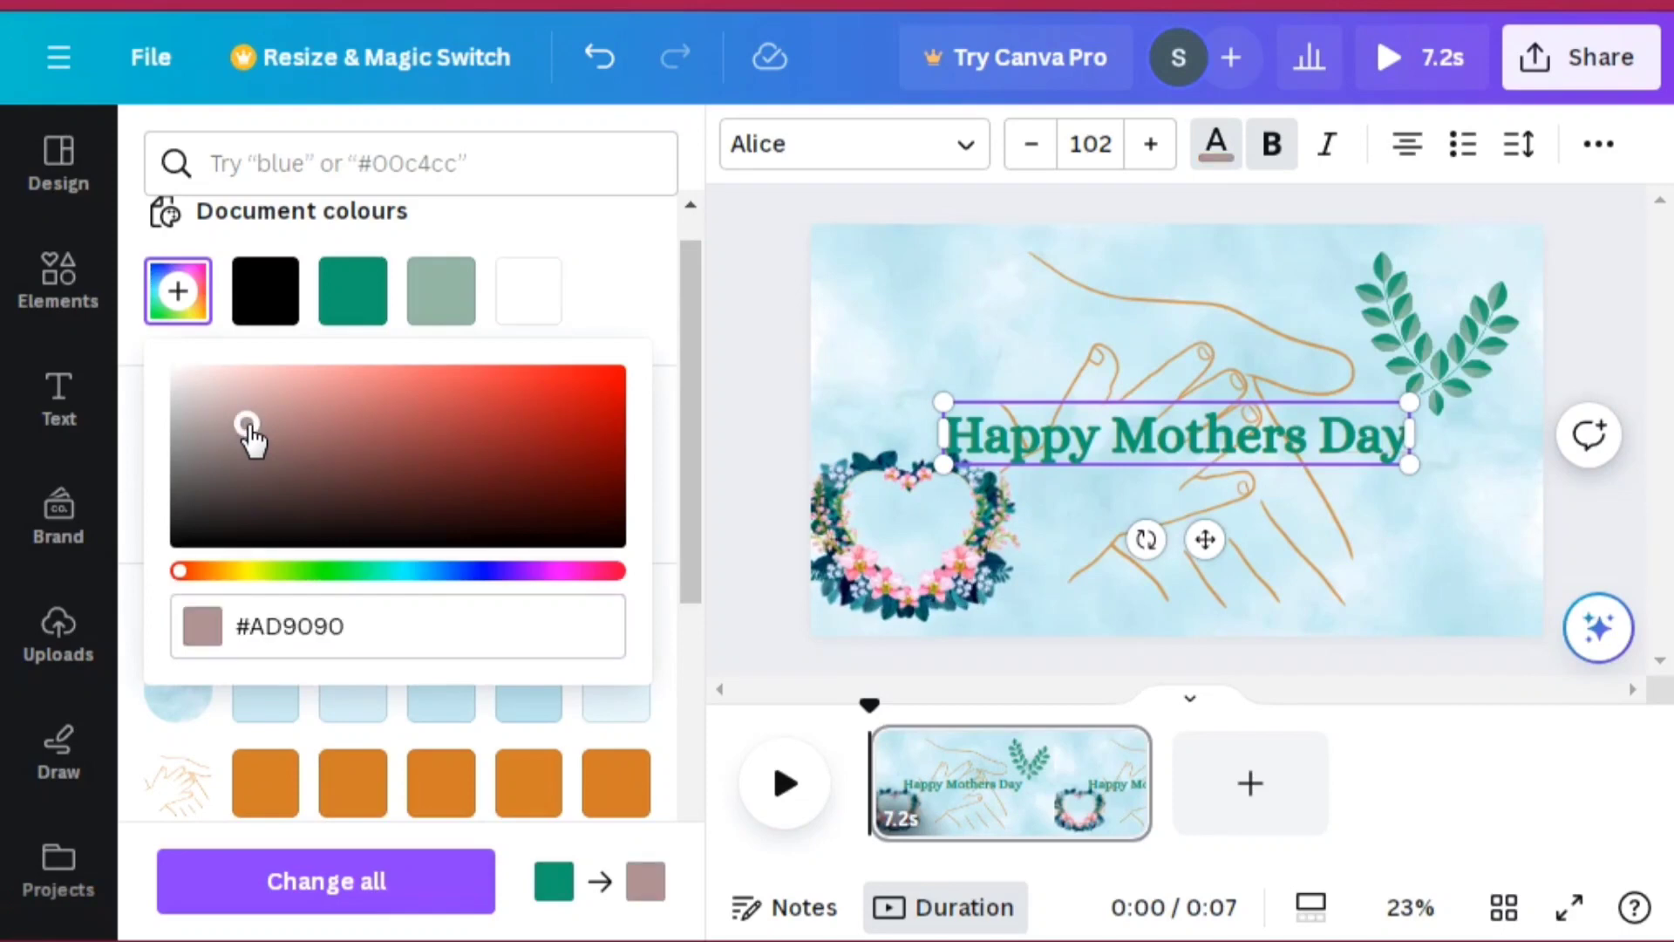
left_click(240, 395)
left_click(300, 483)
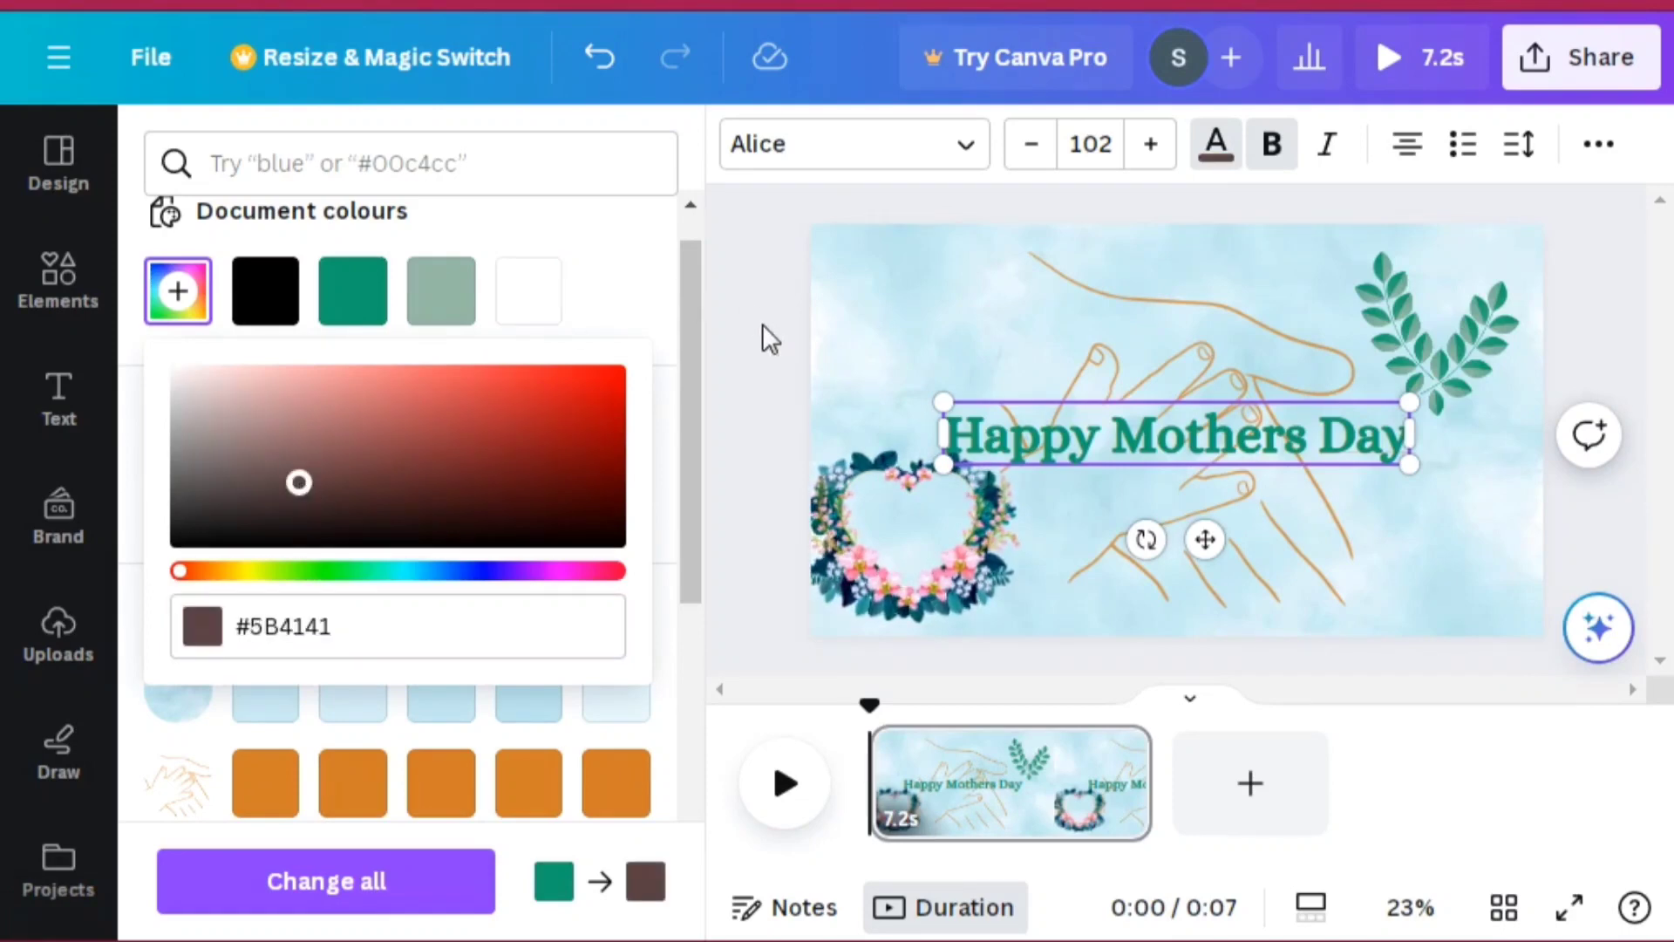
left_click(1334, 430)
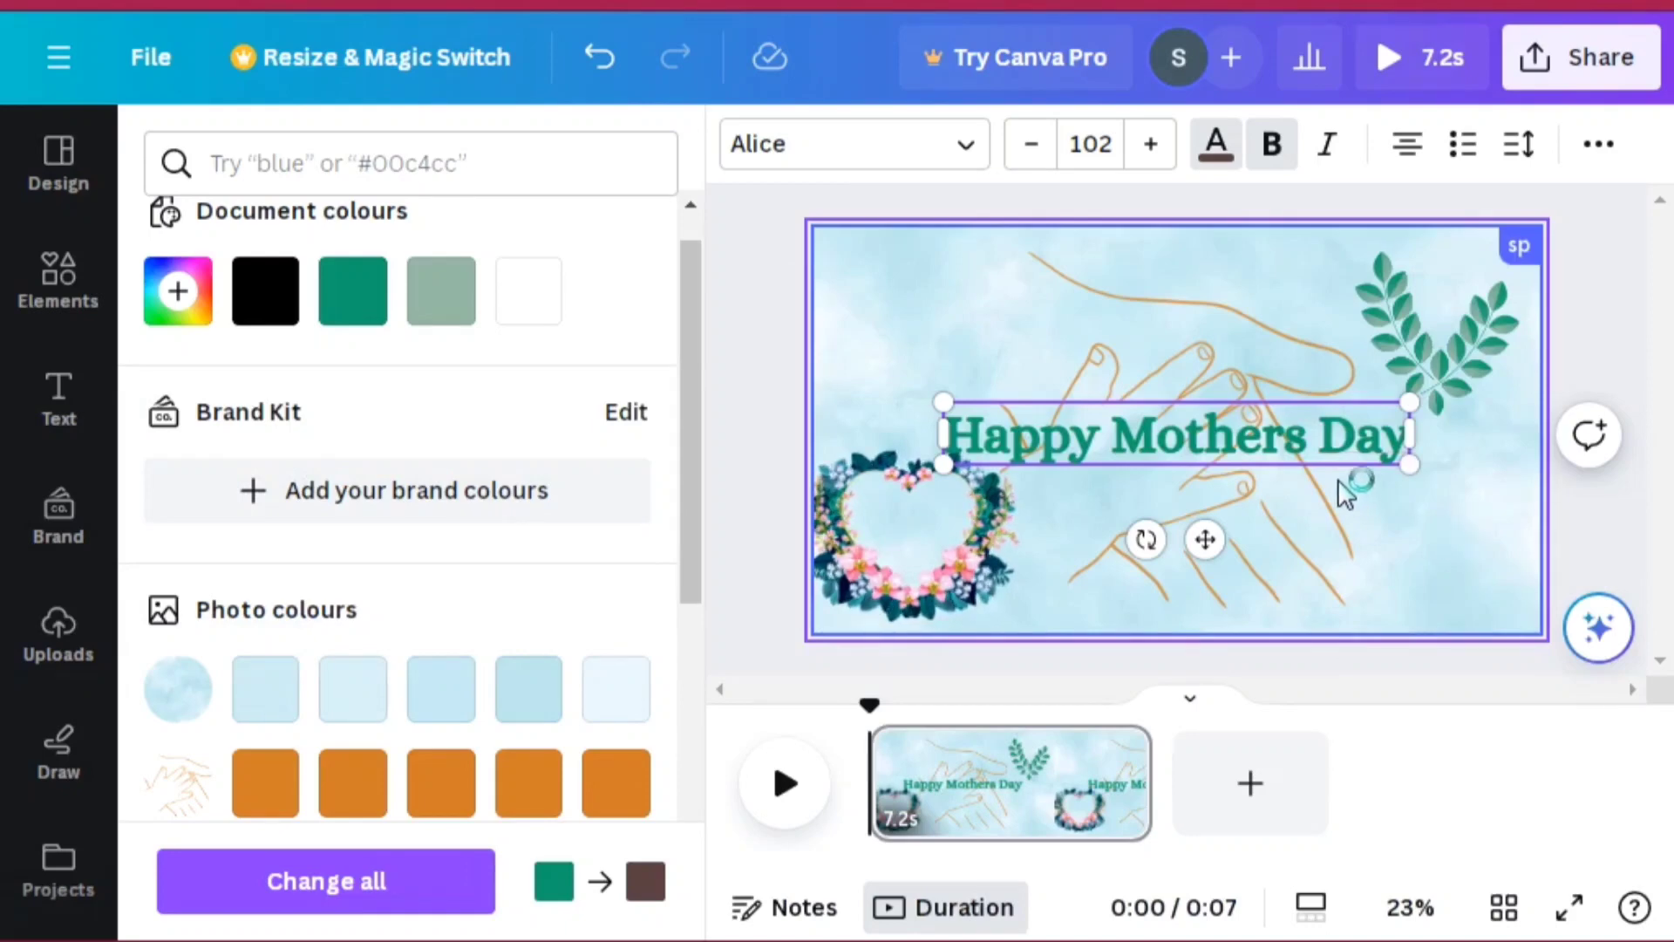
Step: Move the heading slightly up and to the left on the canvas
left_click(1321, 454)
left_click(1311, 440)
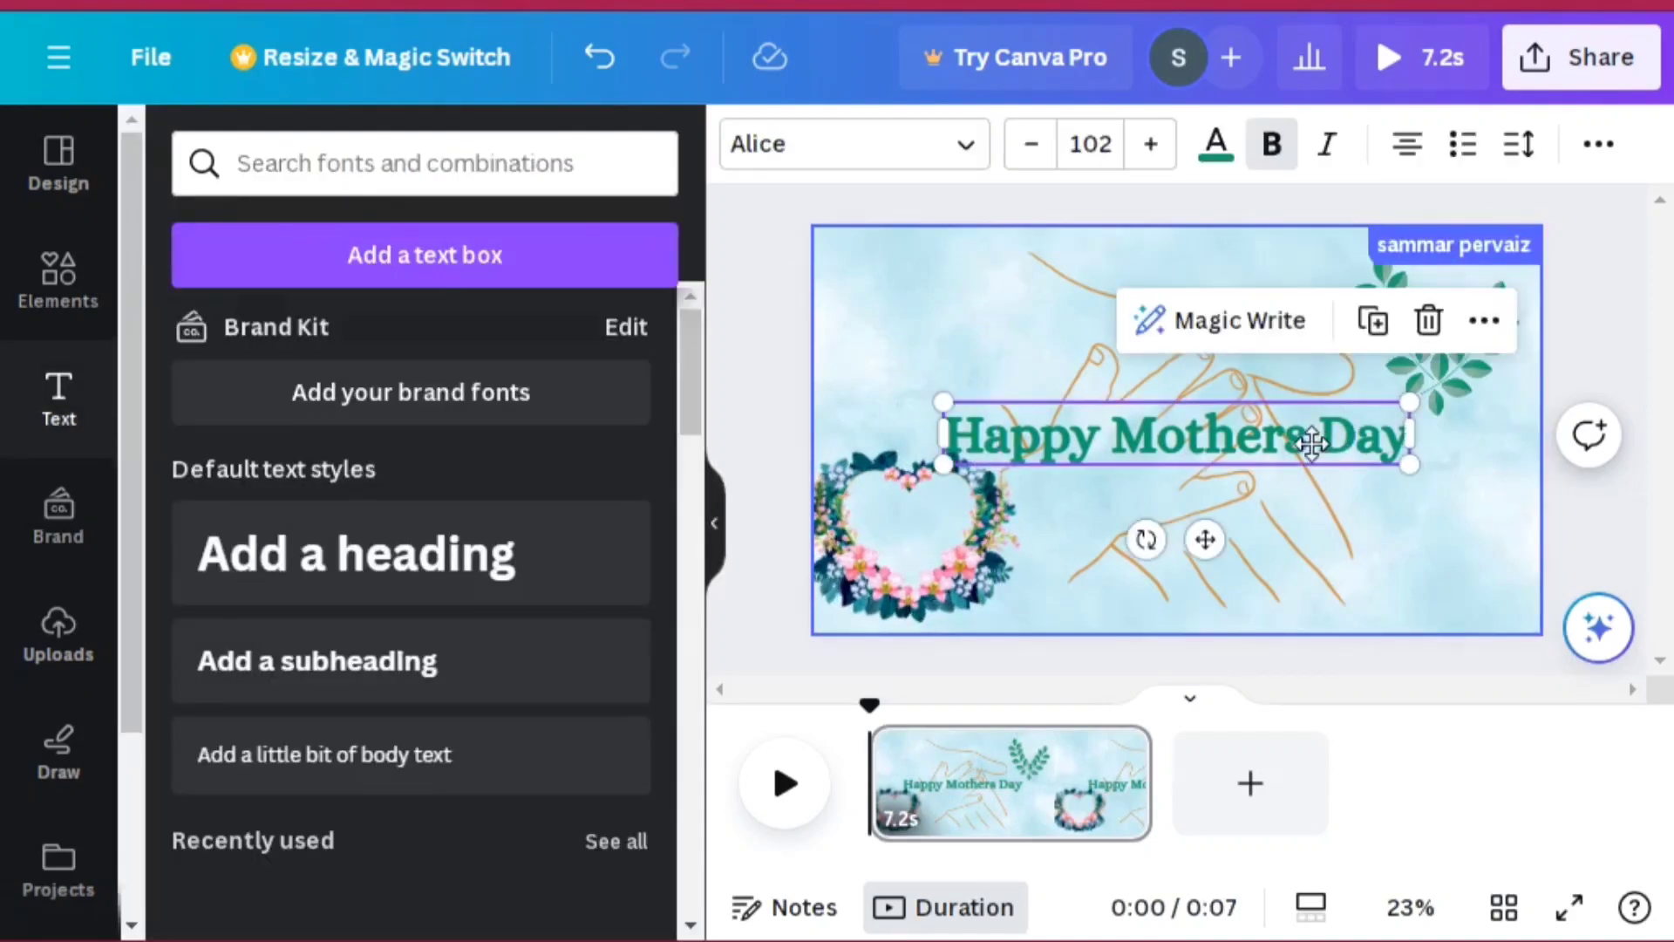
left_click_drag(1311, 441, 1287, 424)
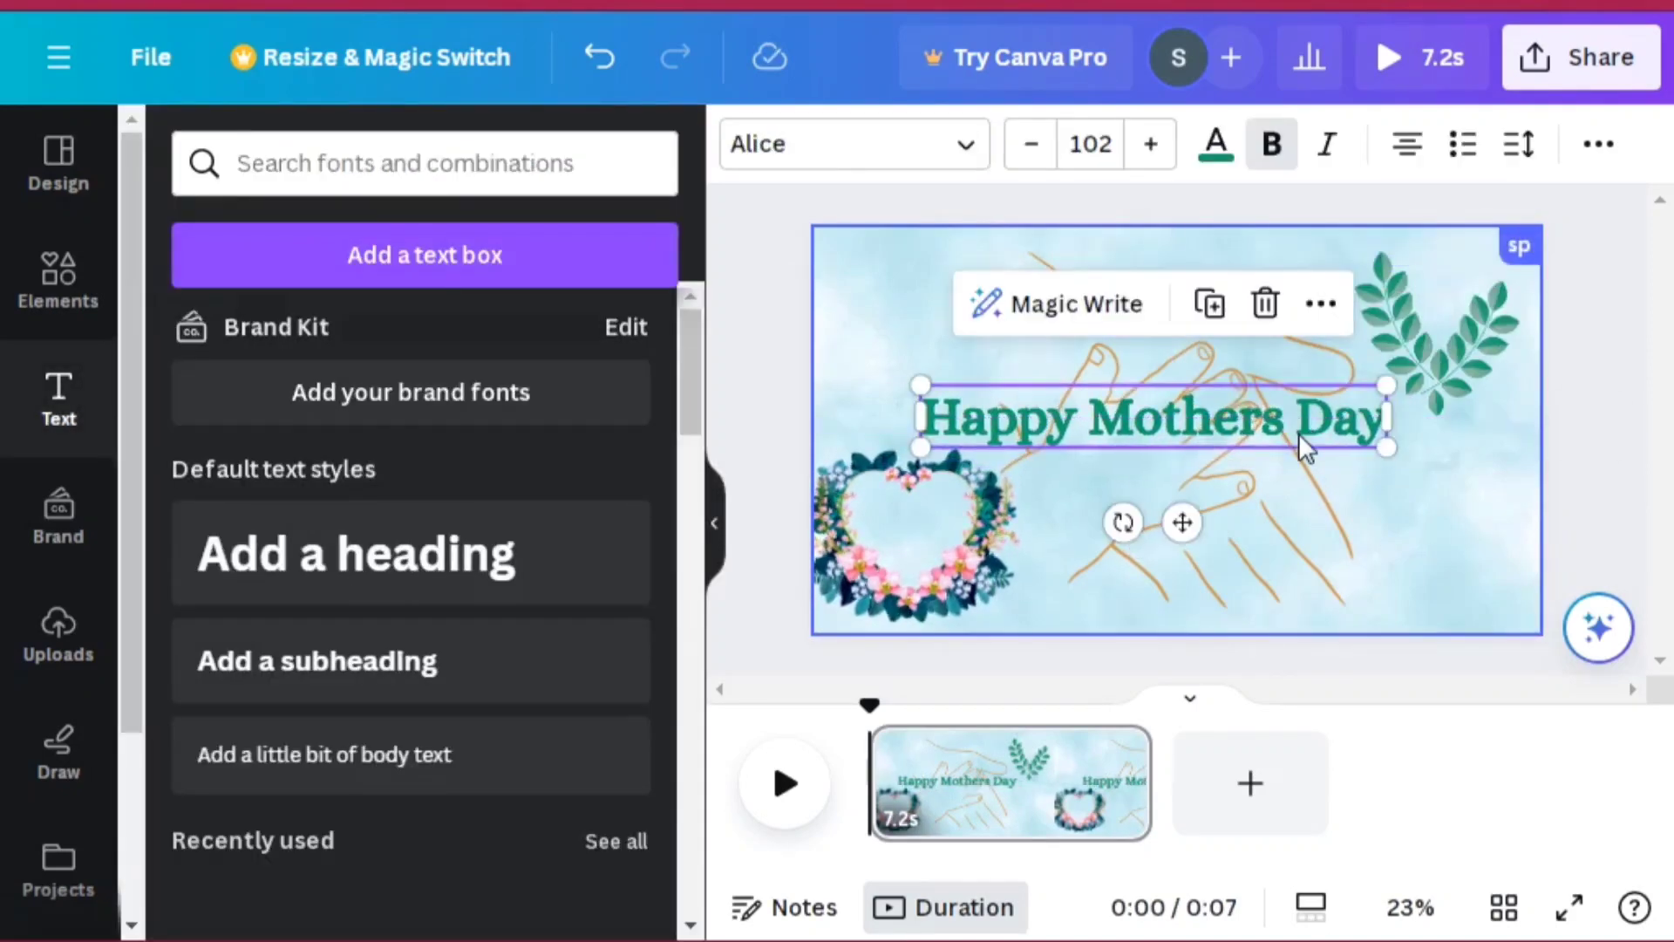
Step: Recolour the heading to a darker green, #0B7451, in the colour picker
left_click(1221, 150)
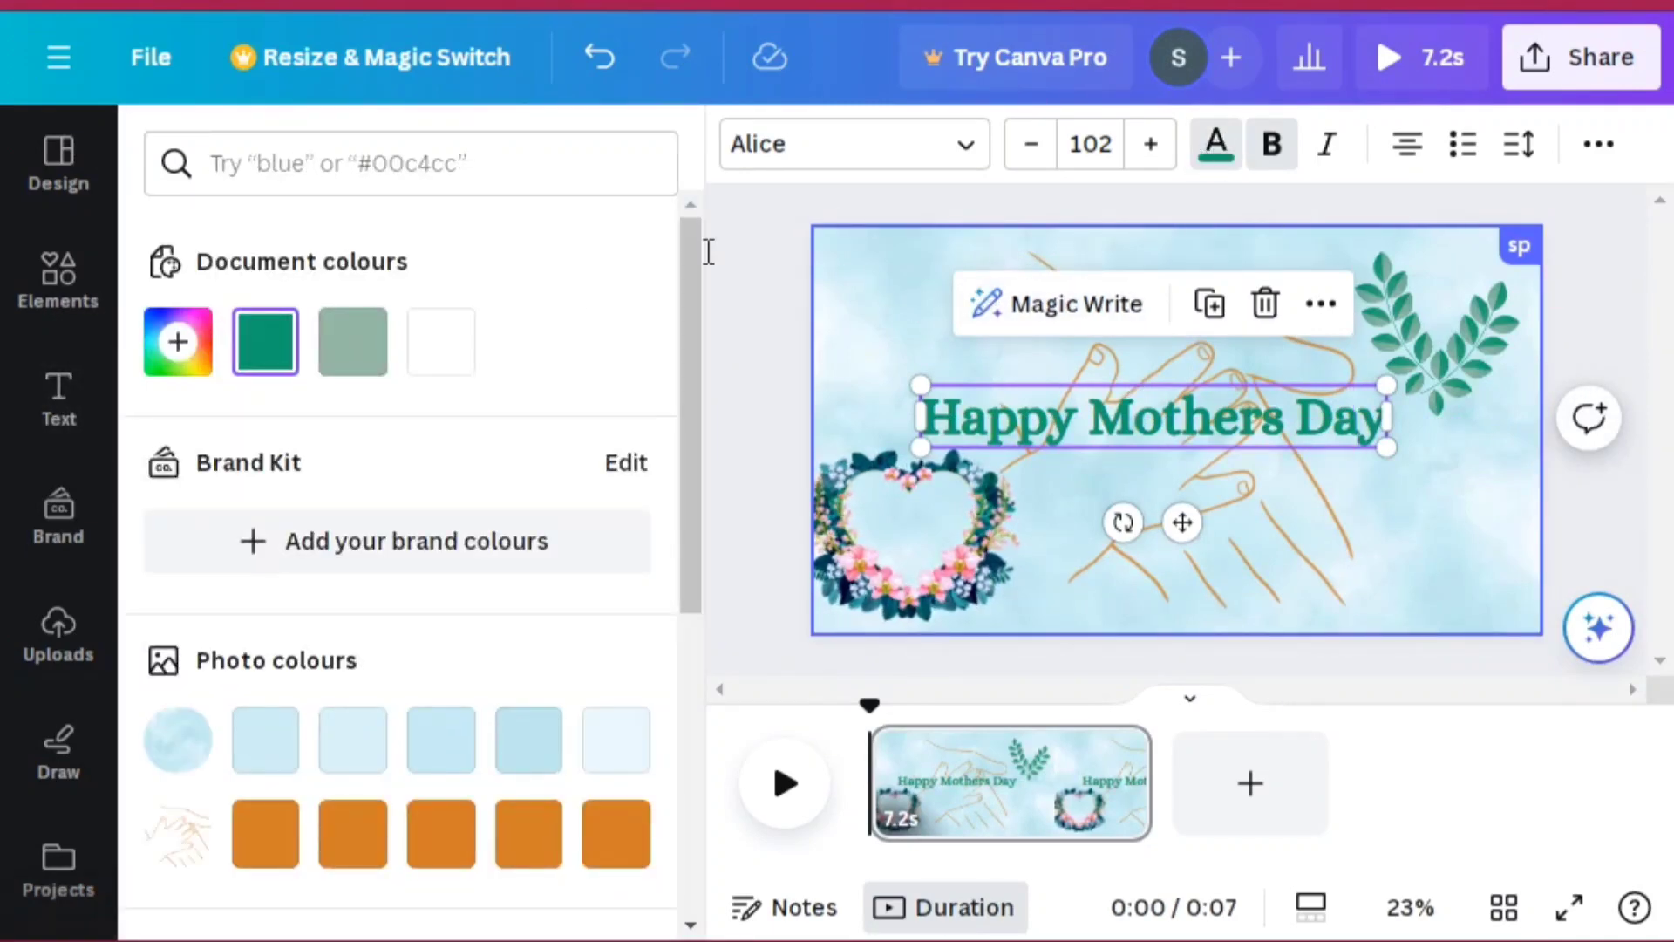
left_click(456, 340)
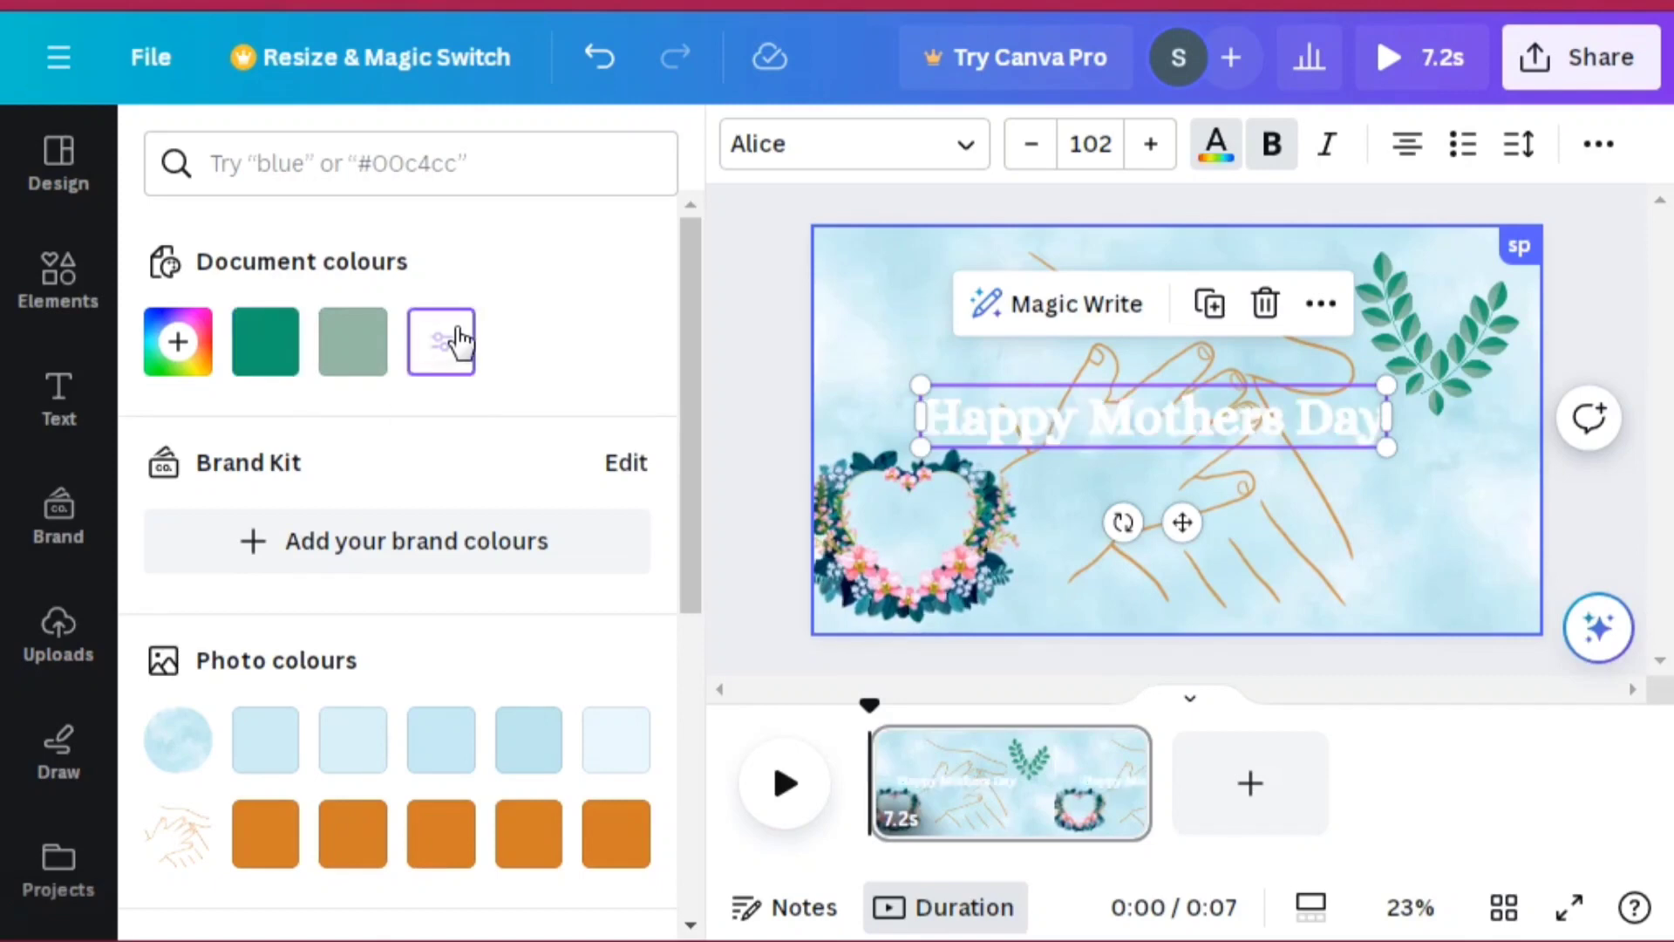
left_click(353, 344)
left_click(266, 340)
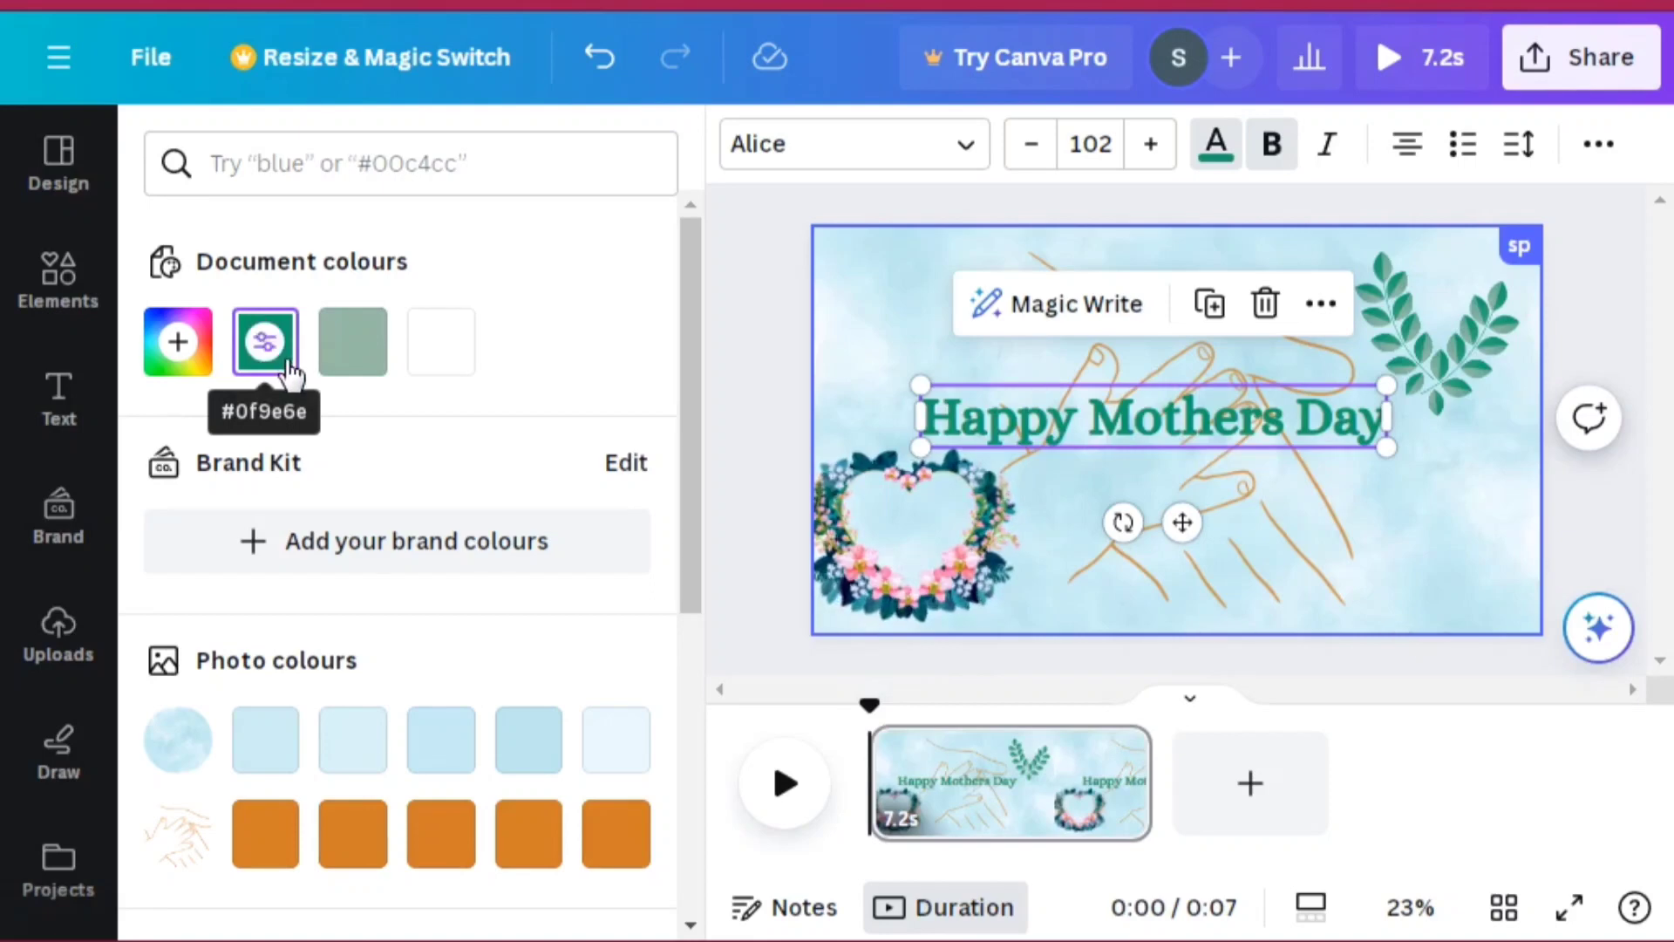
left_click(265, 340)
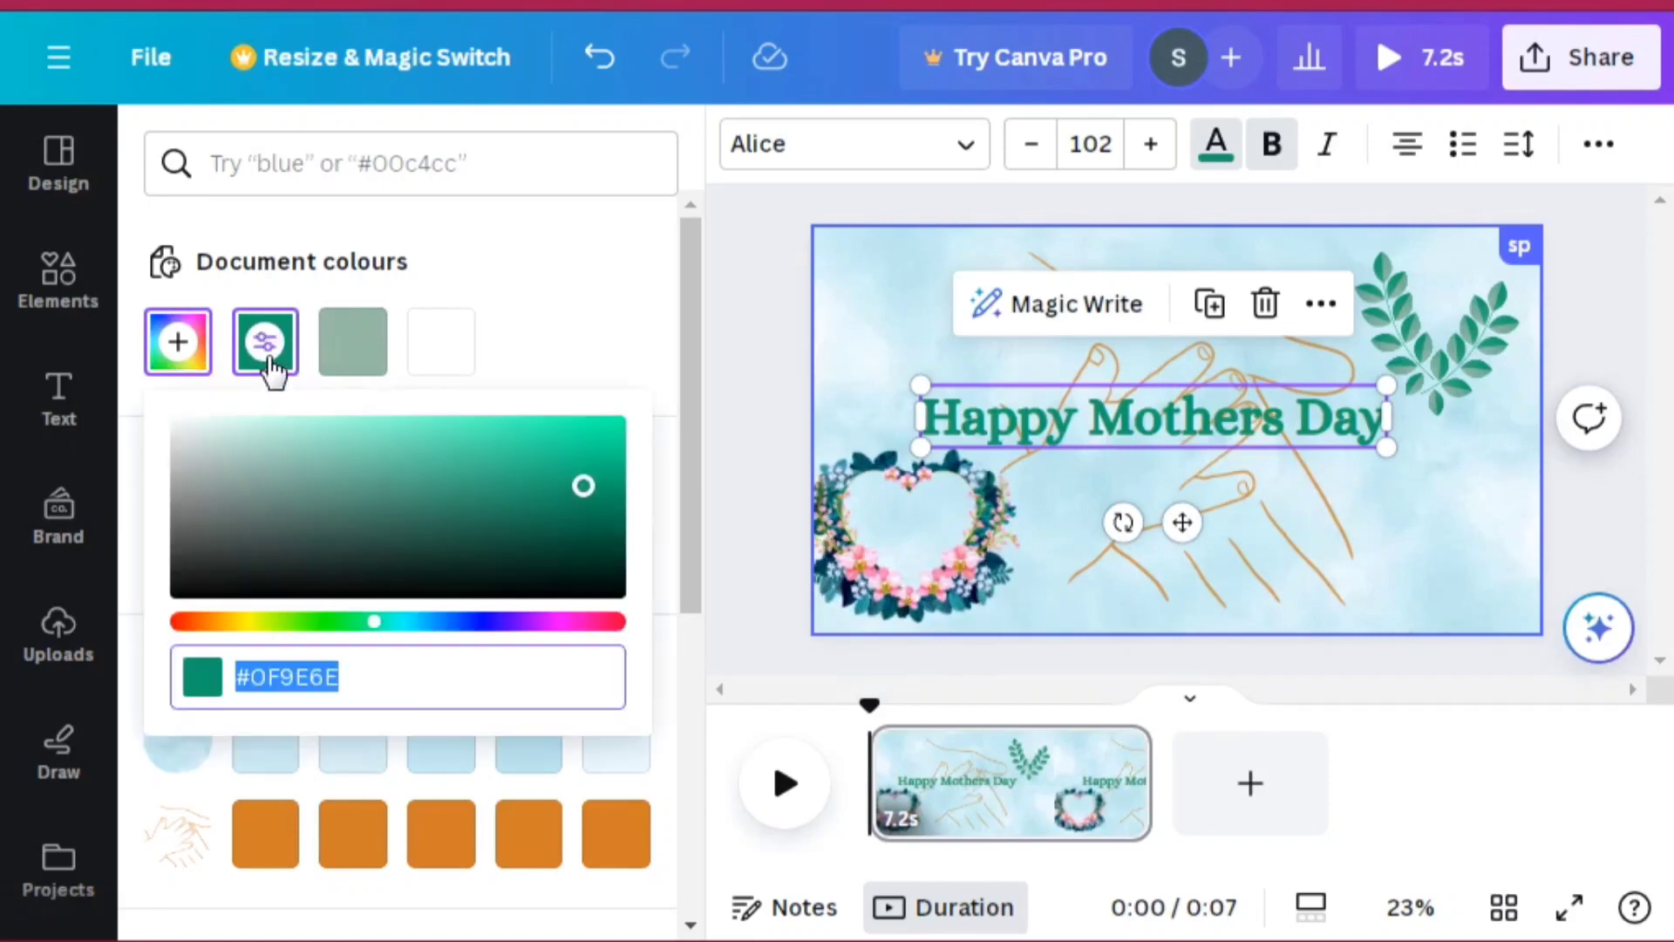
left_click(406, 454)
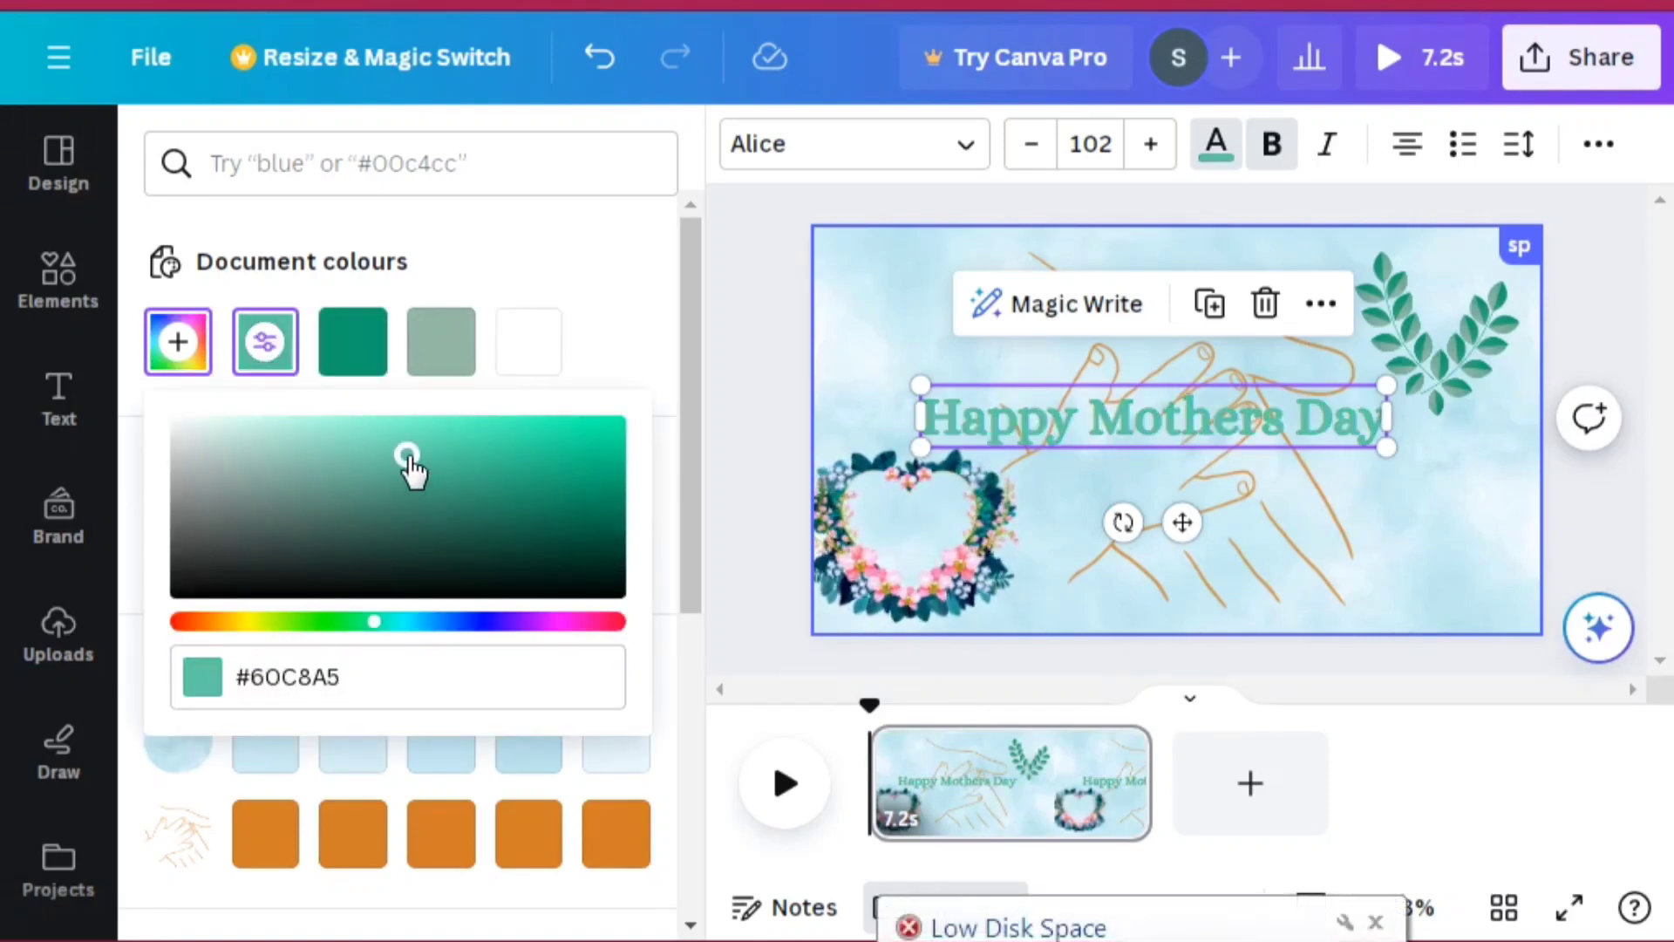
left_click(521, 443)
left_click(573, 451)
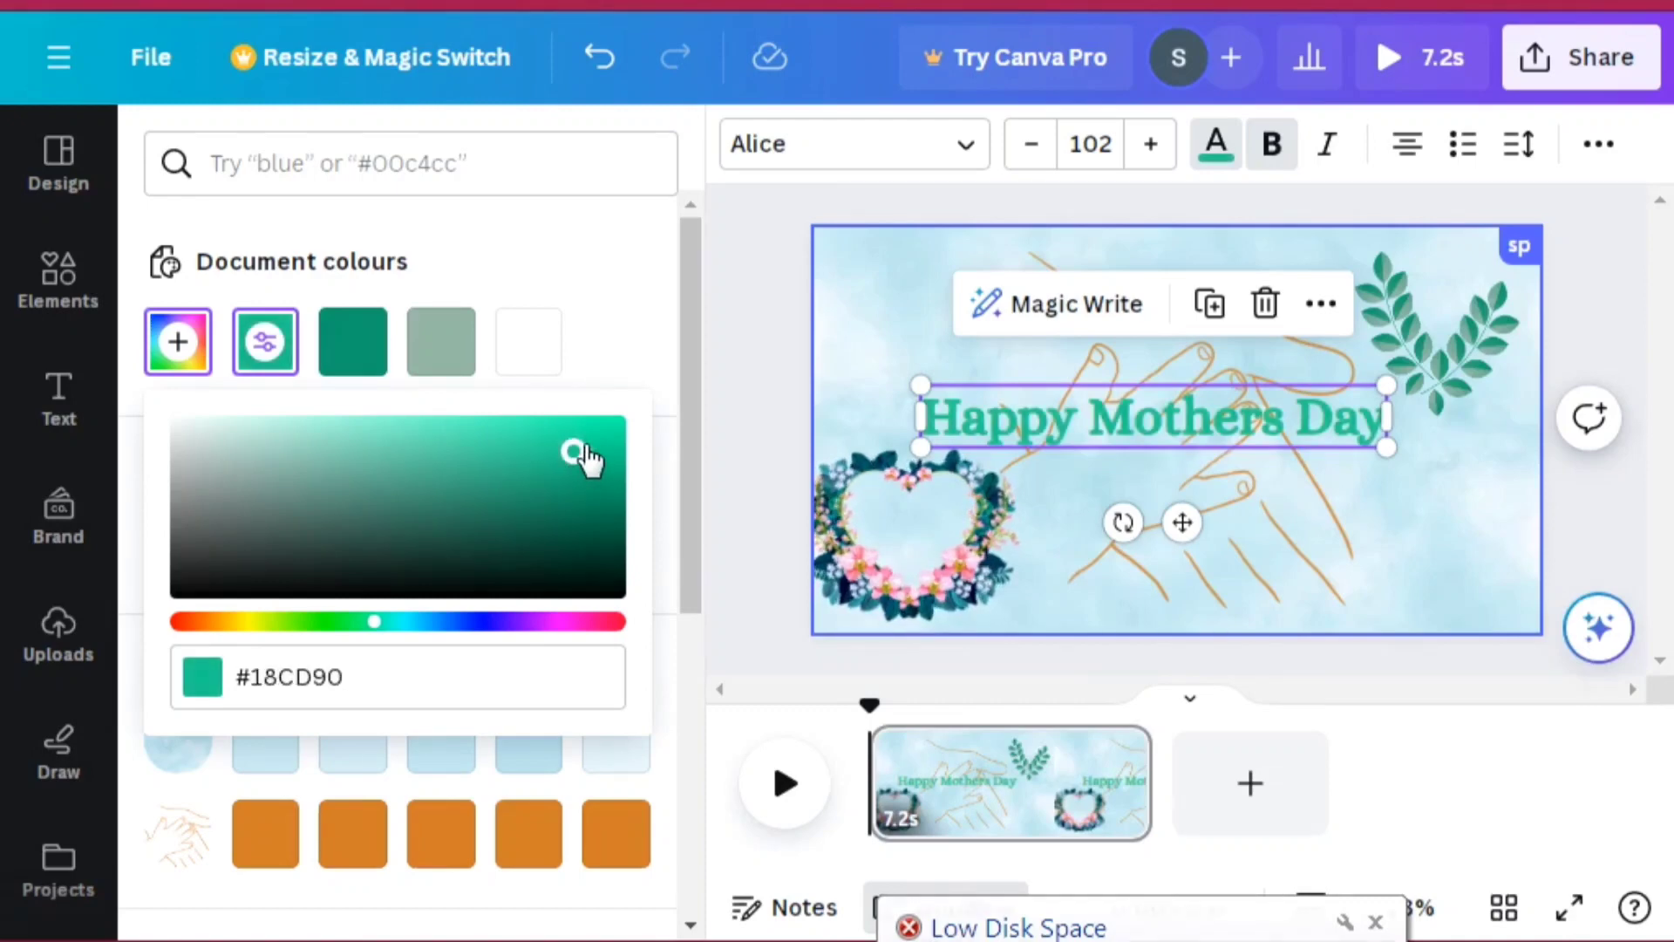
left_click(594, 438)
left_click(604, 478)
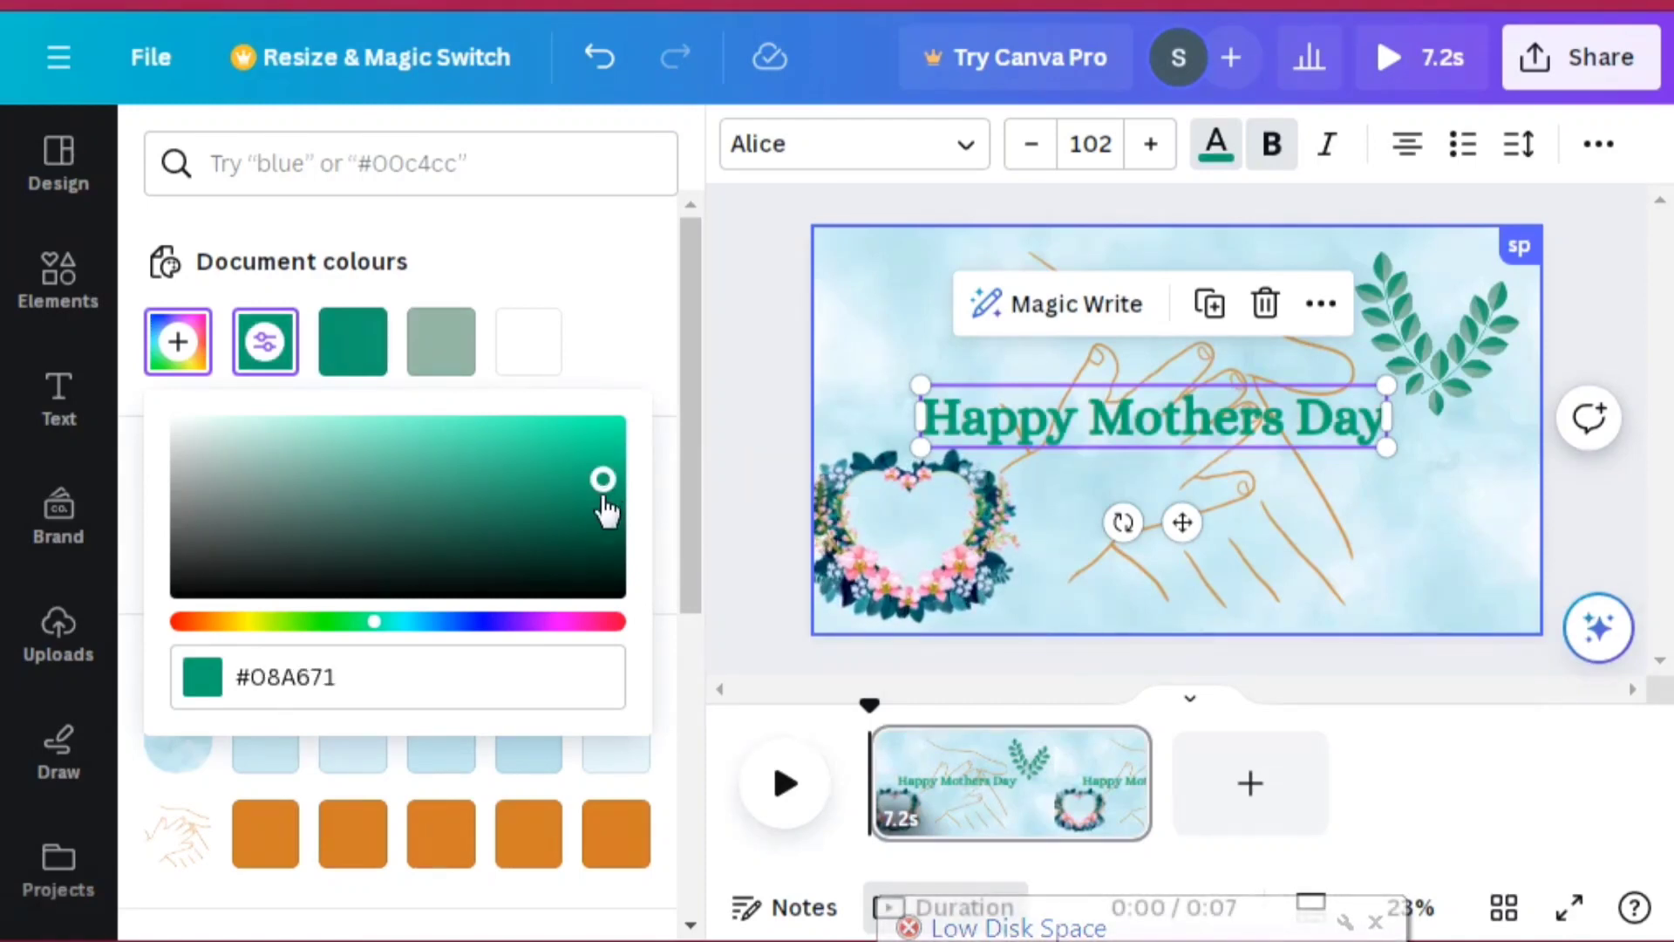
left_click(590, 505)
left_click(582, 515)
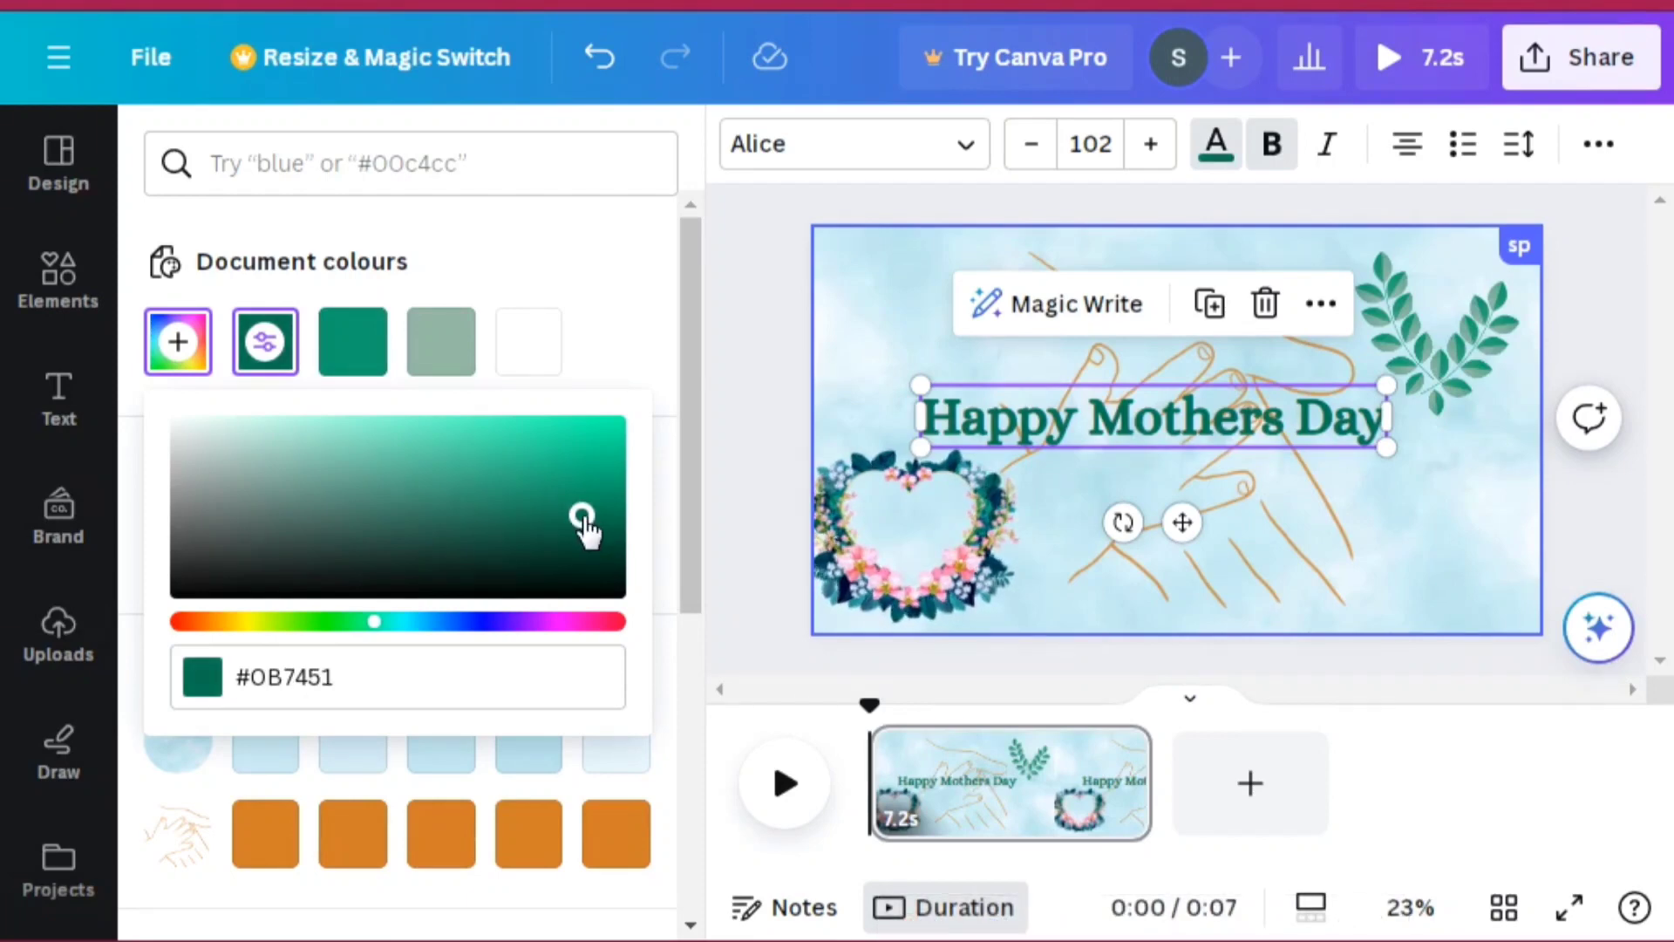
left_click(1427, 706)
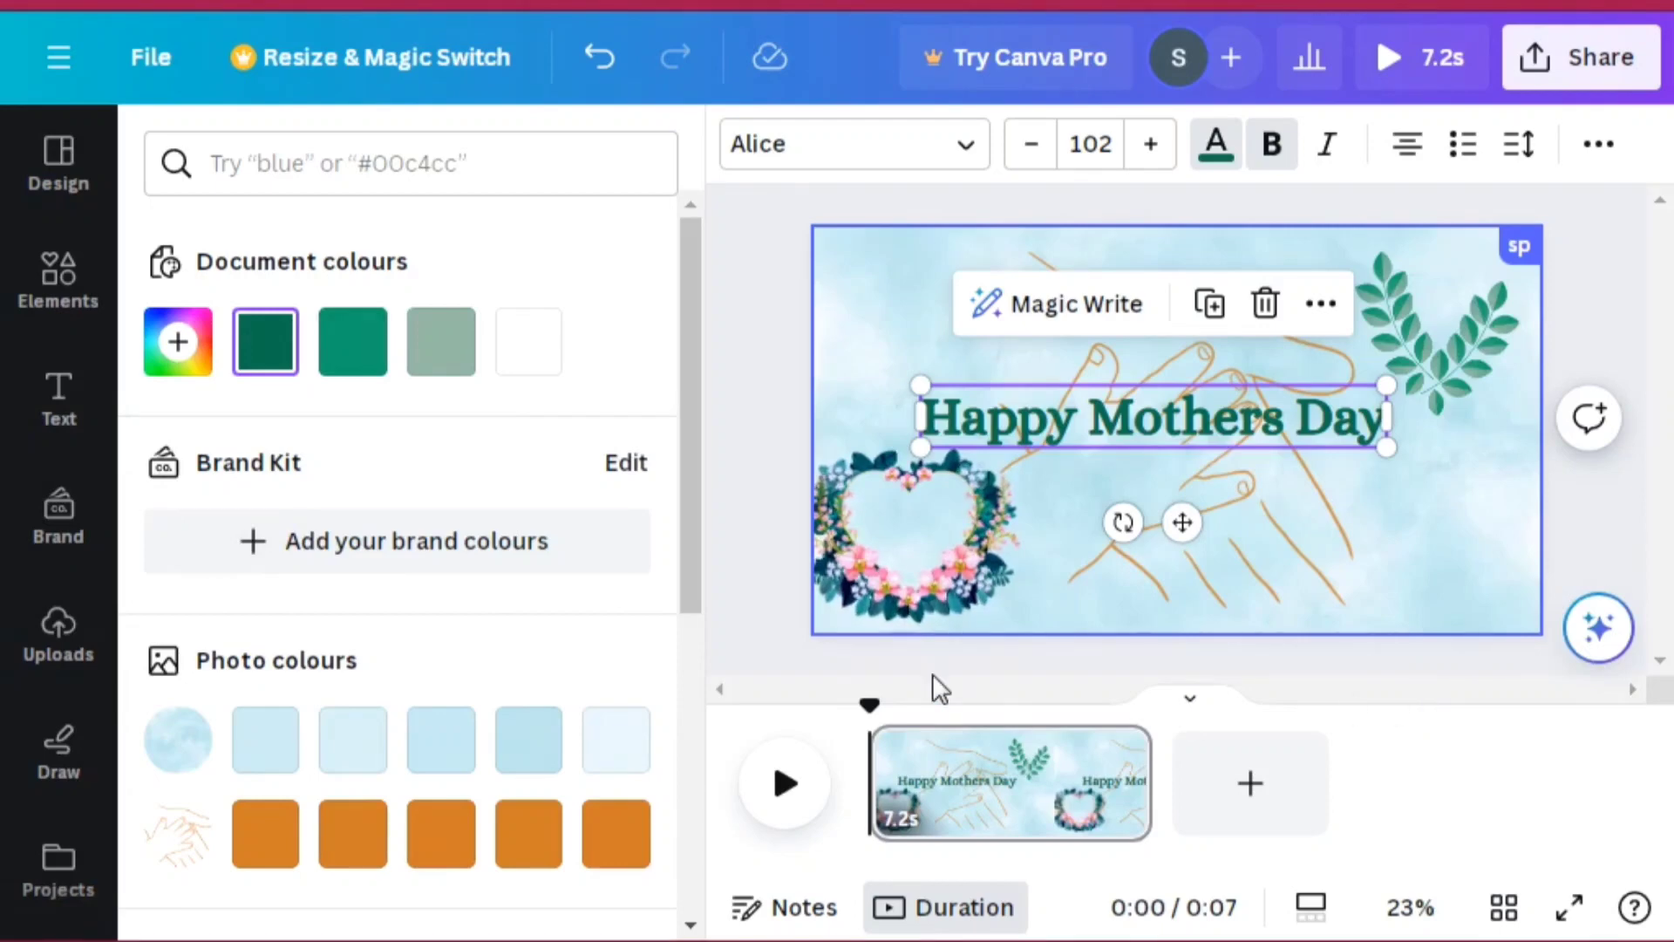
Step: Delete the heart-shaped flower wreath from the lower-left corner
left_click(886, 558)
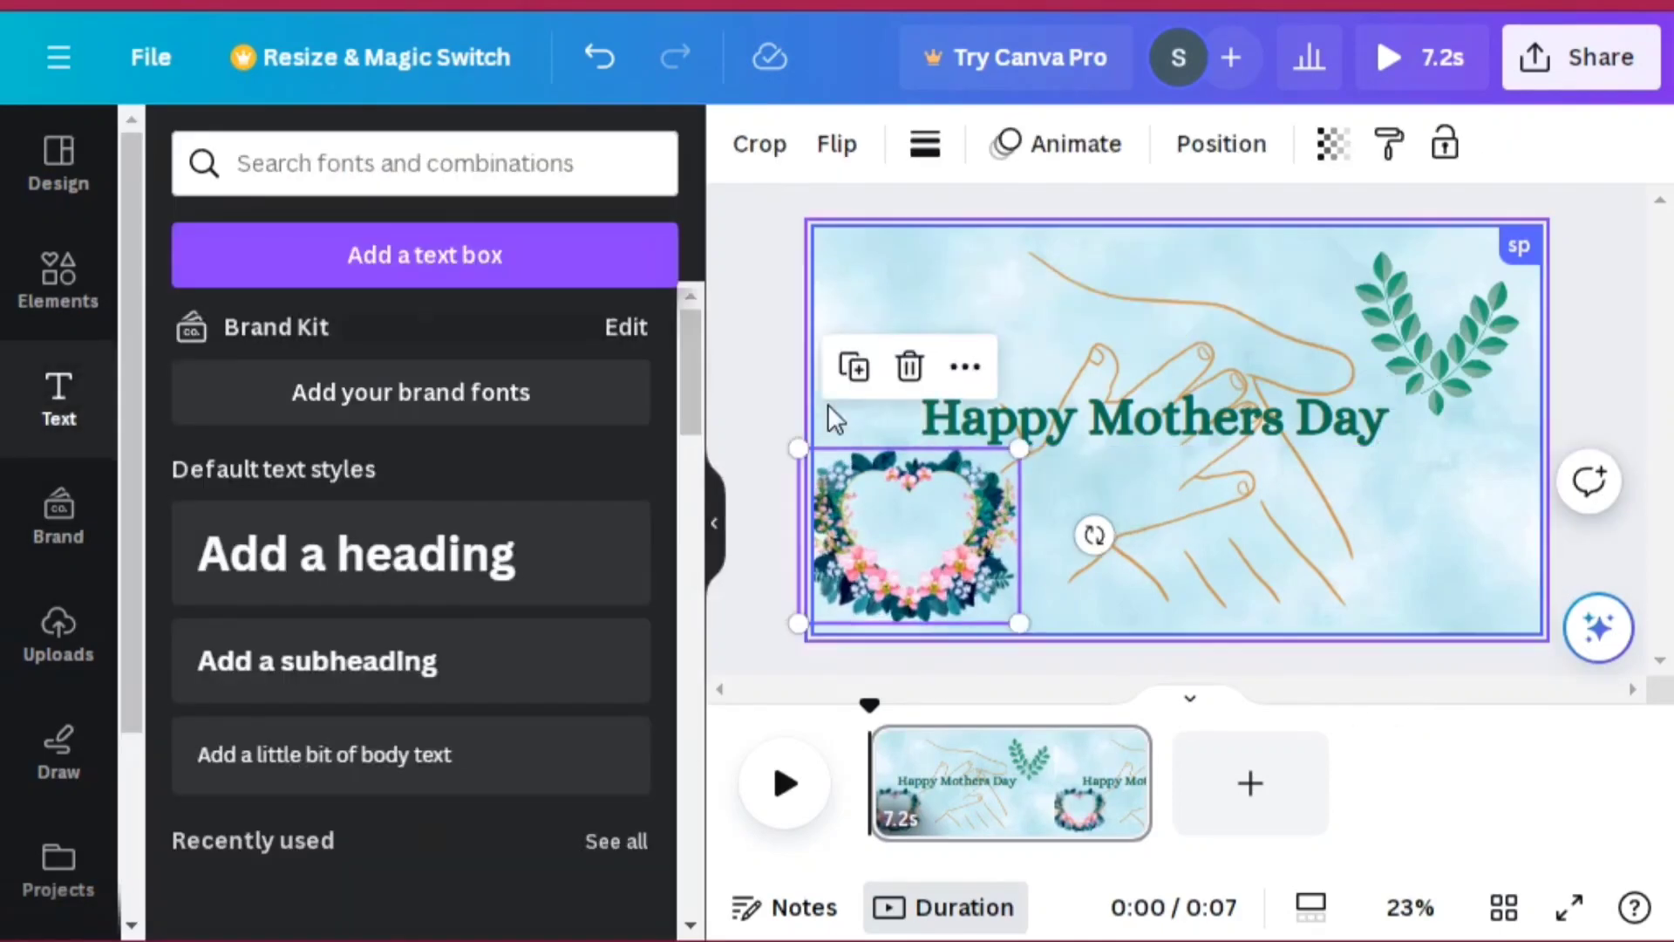
left_click(910, 363)
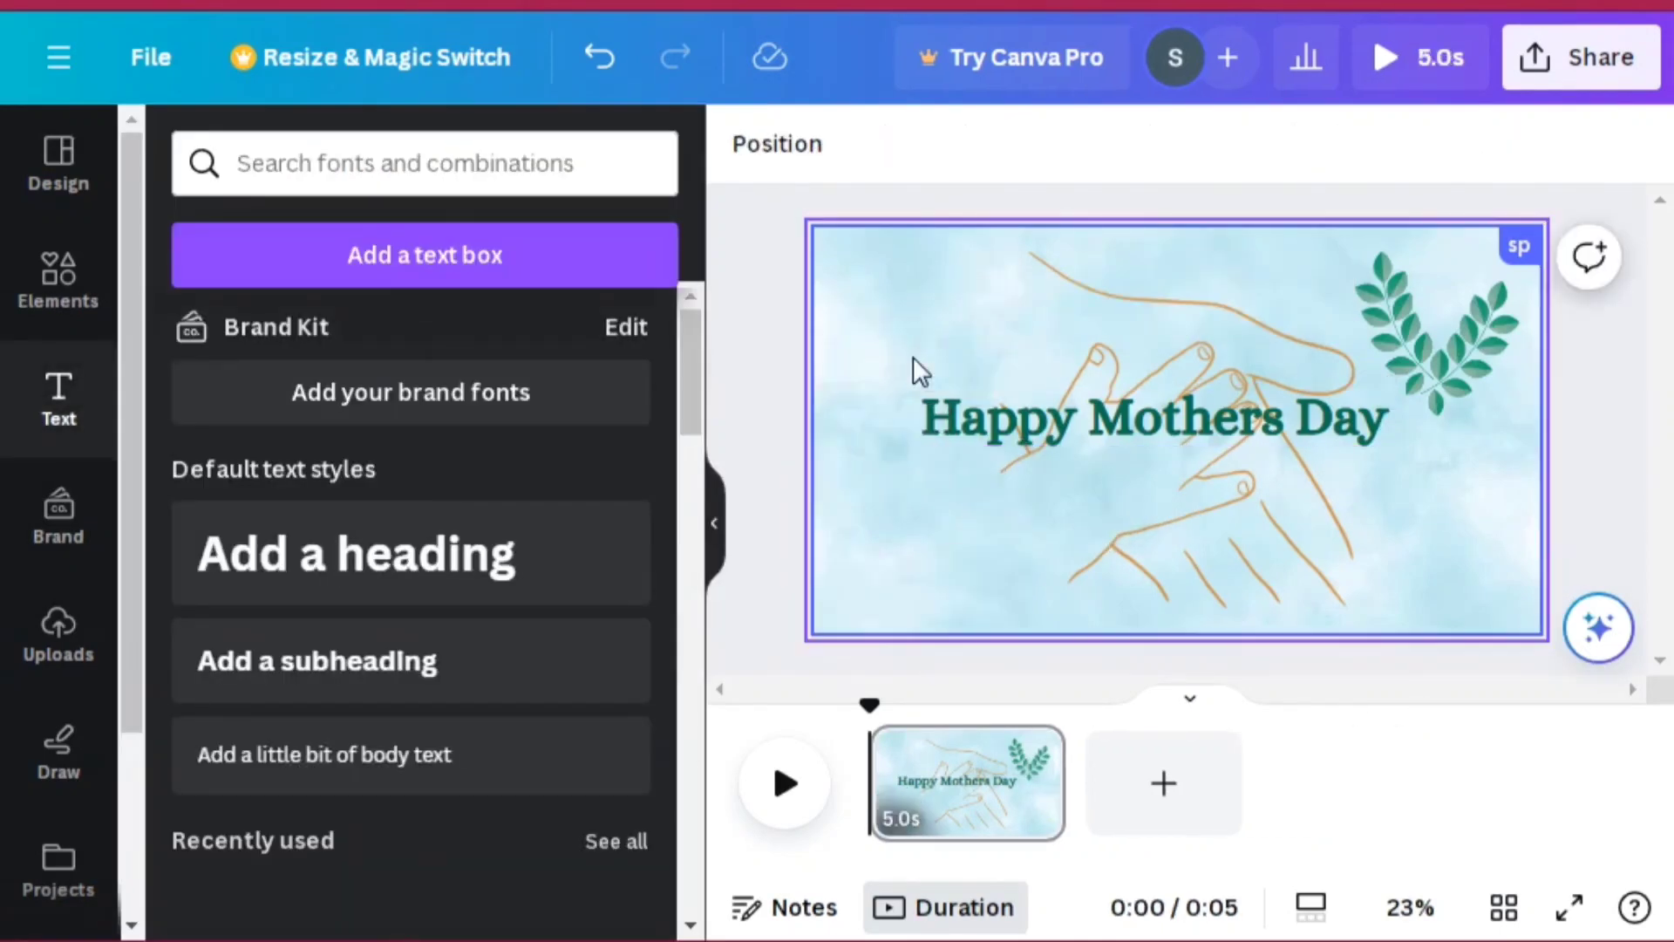
Step: Duplicate the leaf sprig and place the copy in the lower-left corner of the design
left_click(1436, 322)
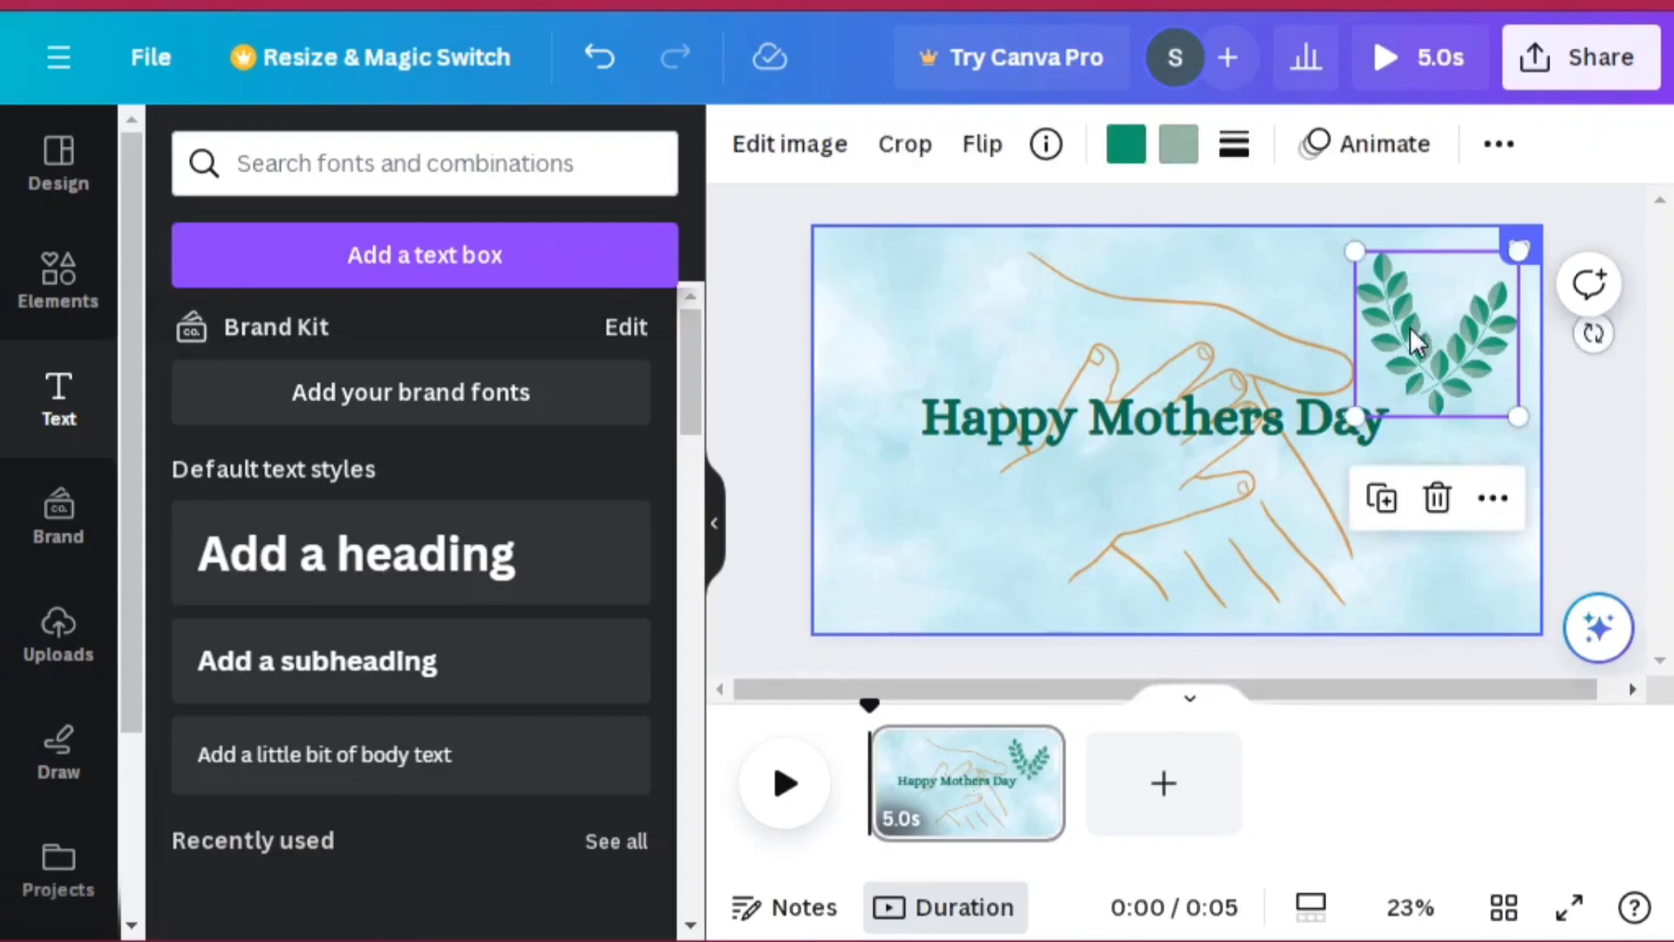
left_click(1387, 506)
left_click_drag(1426, 336, 883, 539)
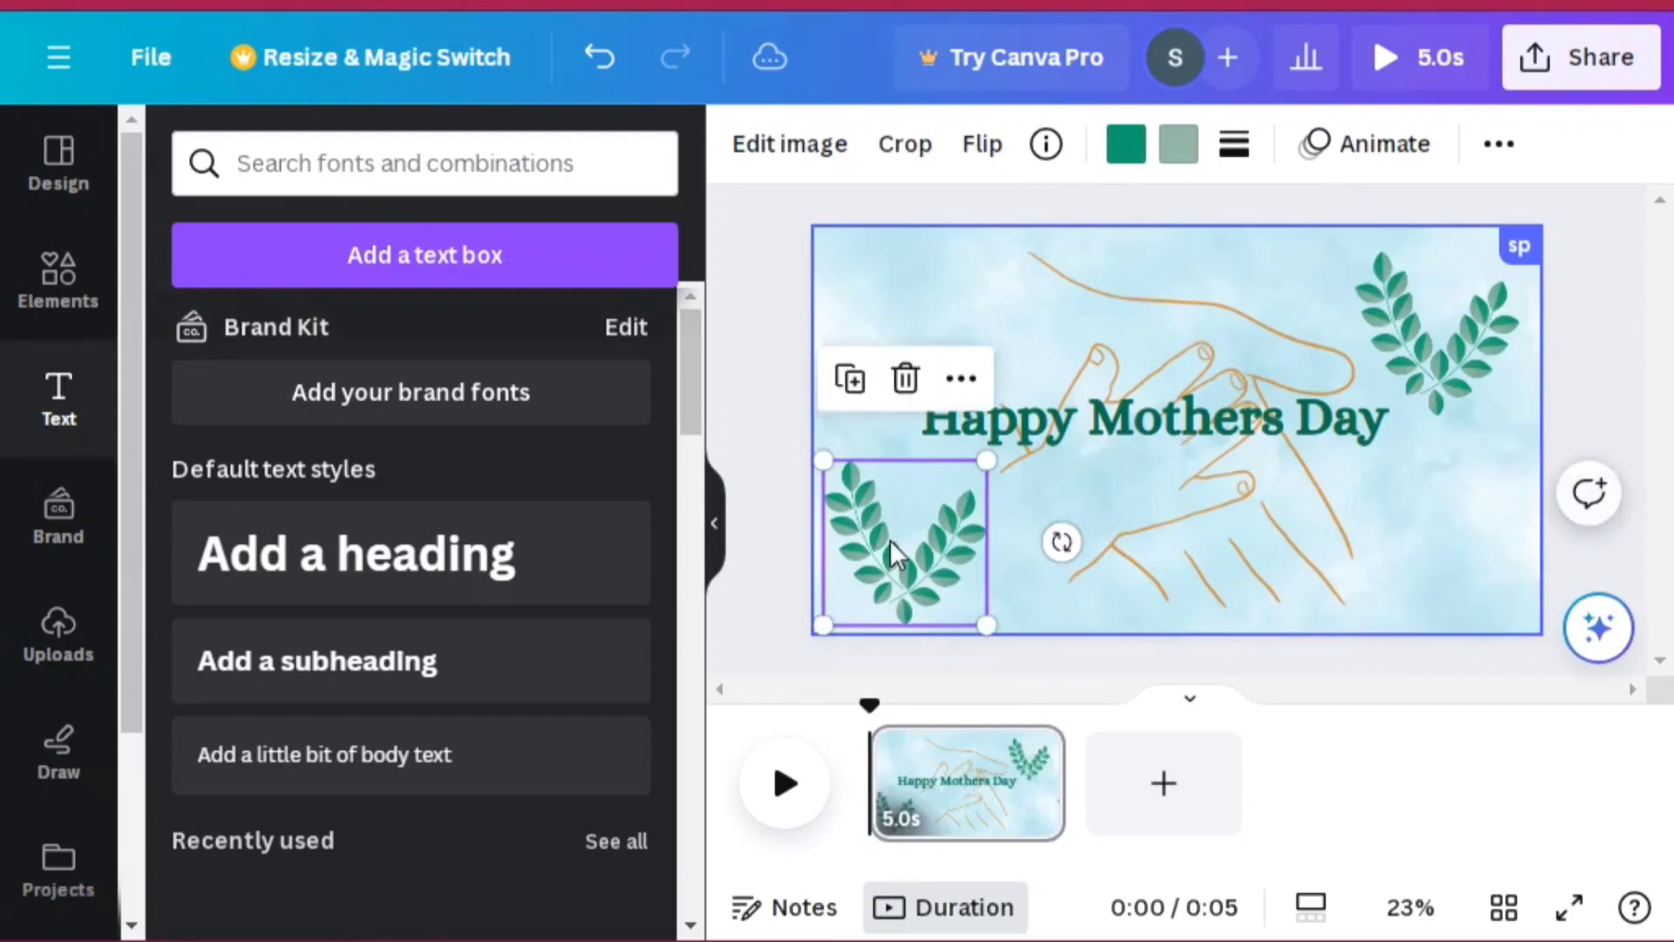
left_click(746, 243)
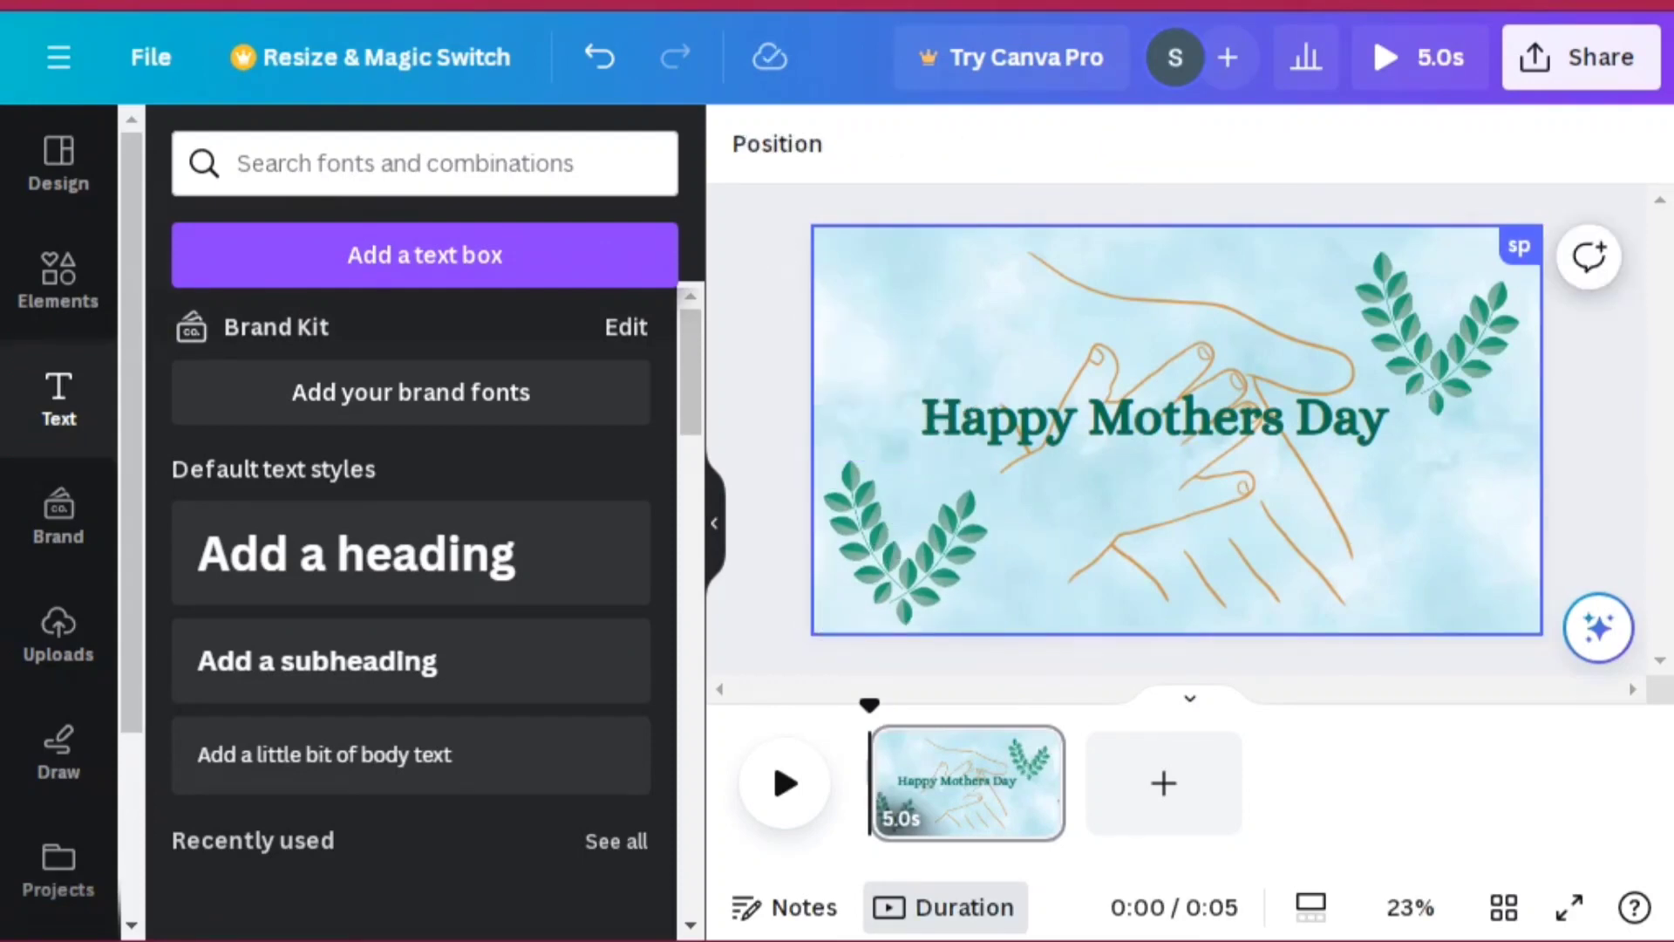
Step: Download the design as an MP4 video at 1080p (HD)
left_click(1605, 70)
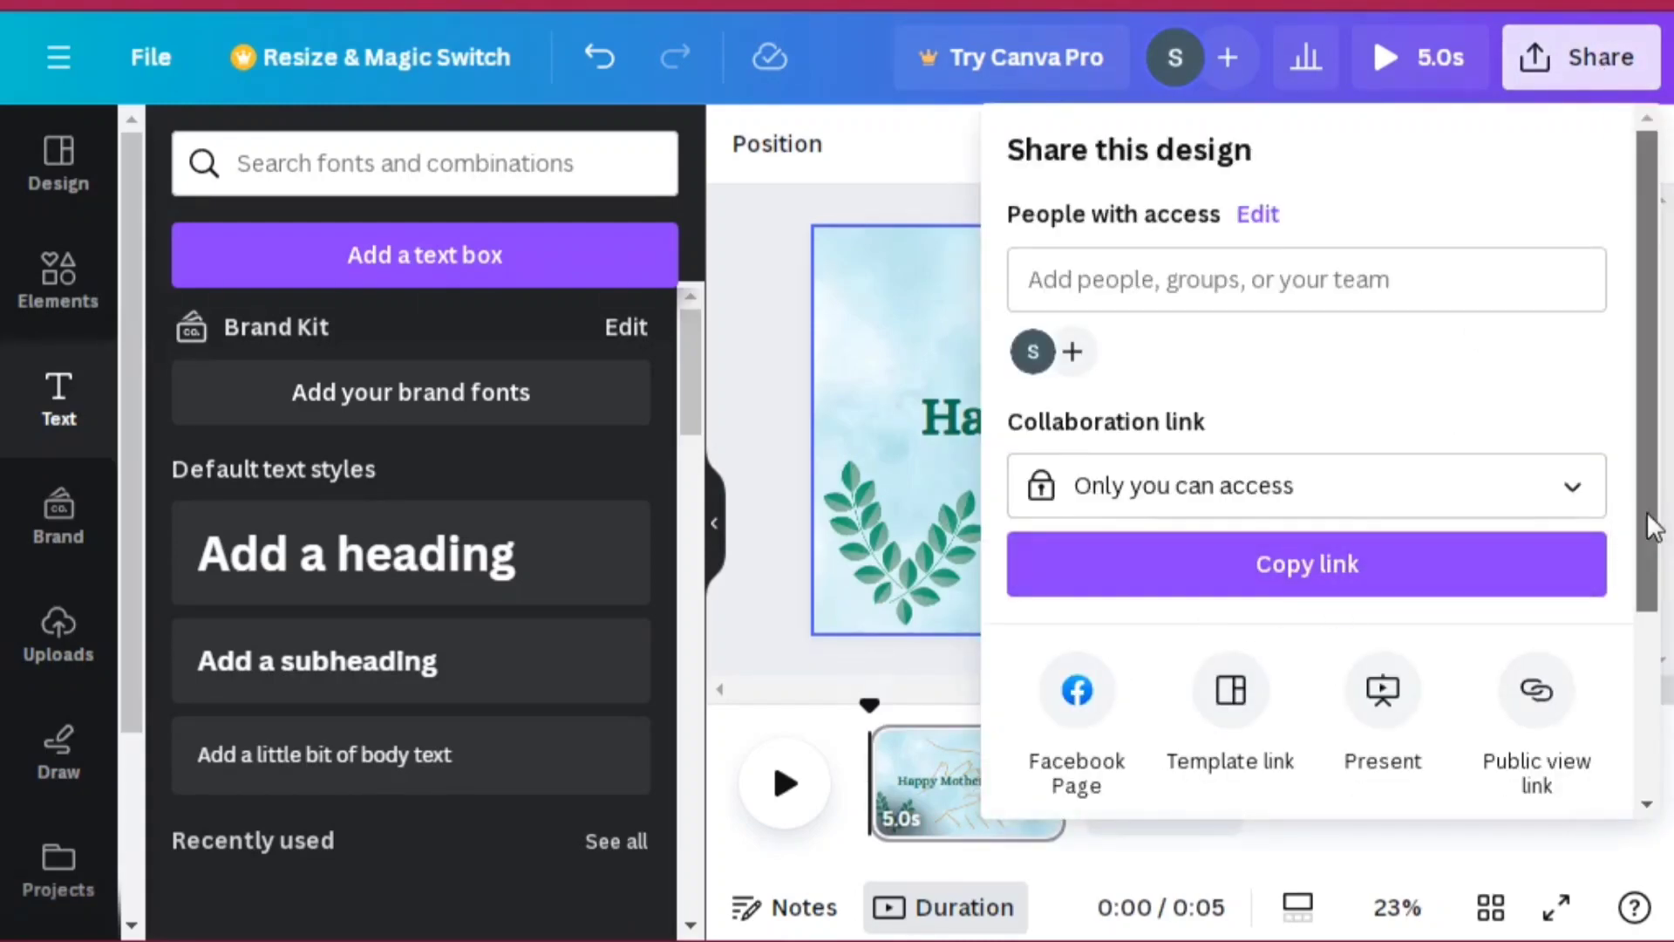
left_click_drag(1646, 511, 1659, 672)
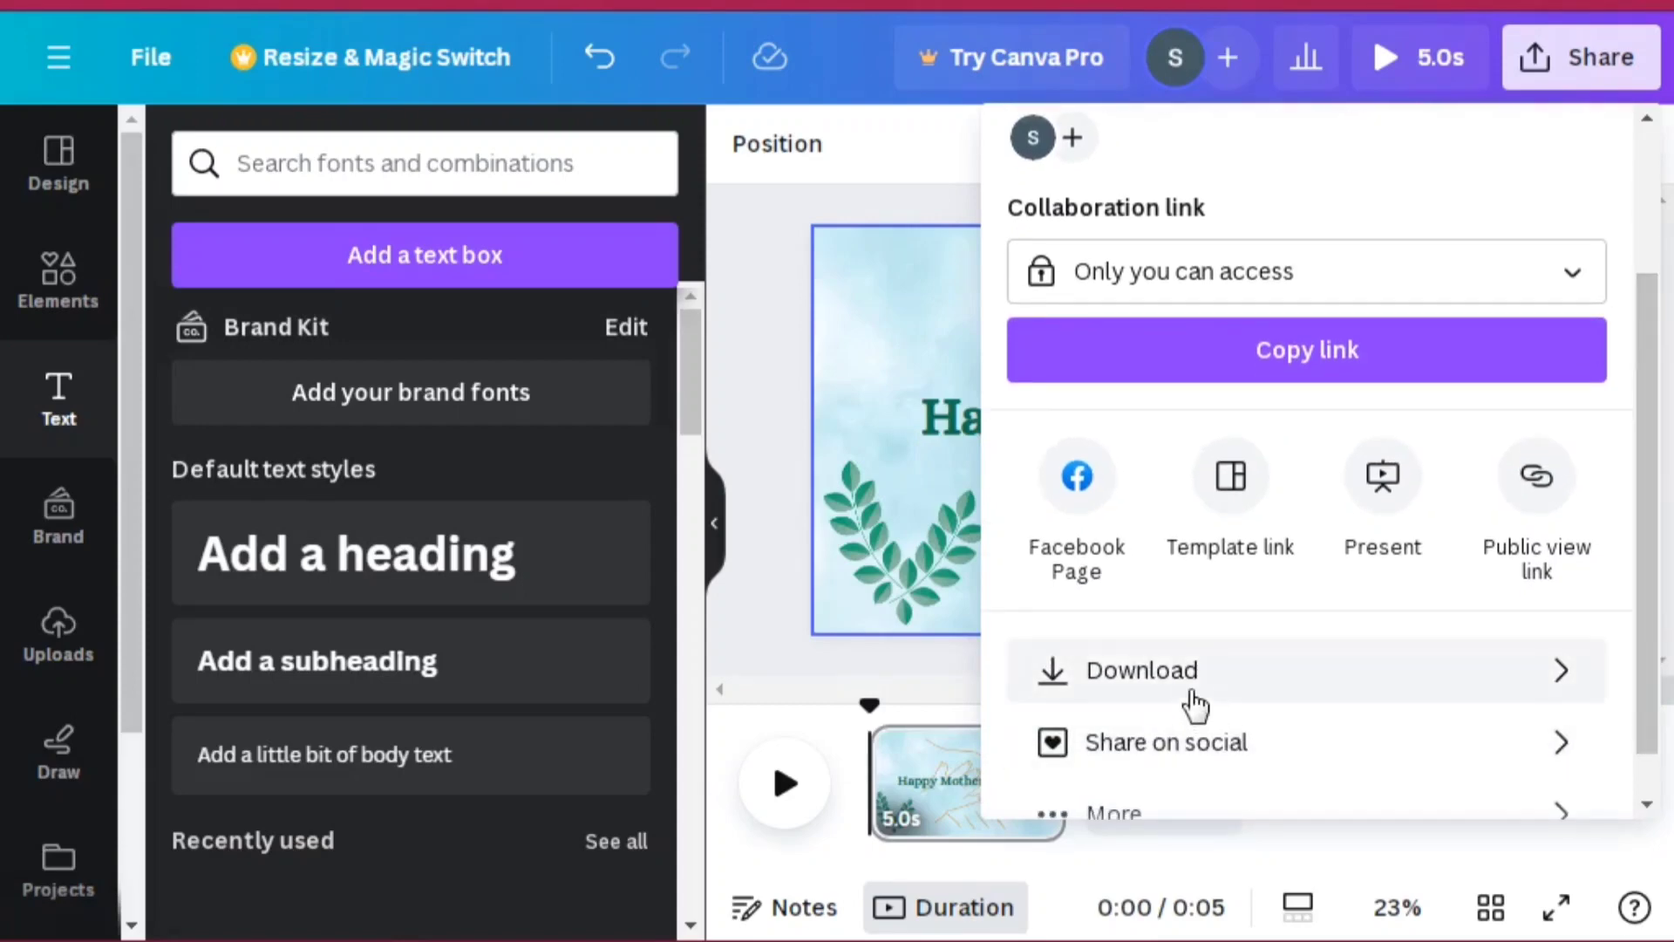
left_click(1191, 690)
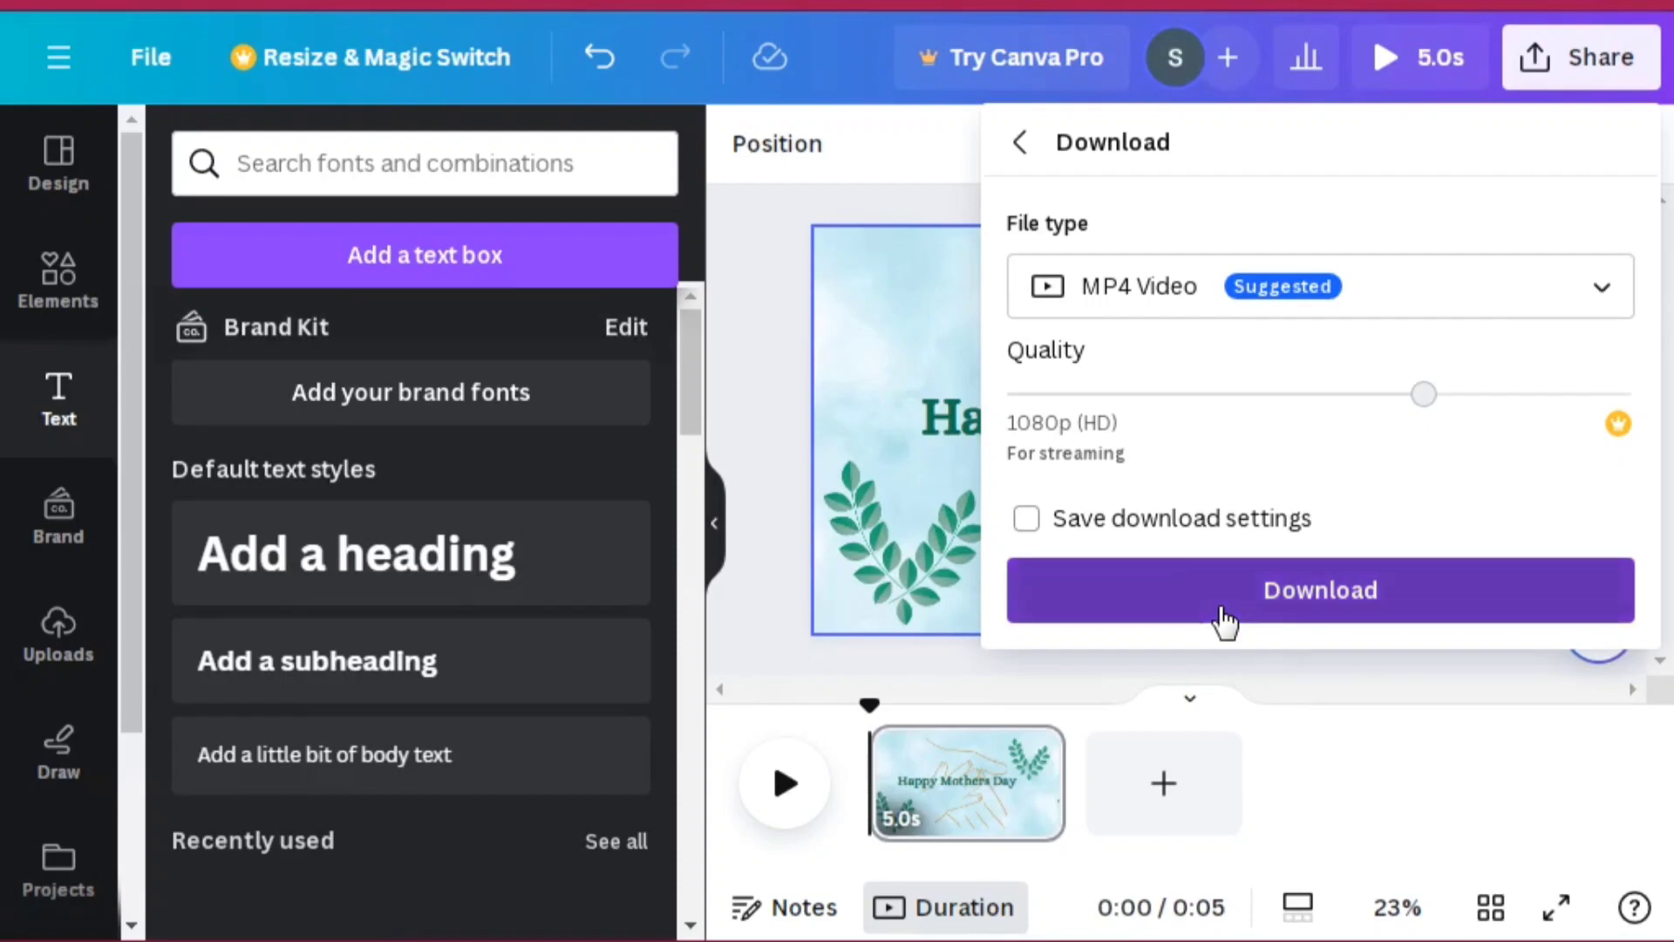
left_click(1219, 607)
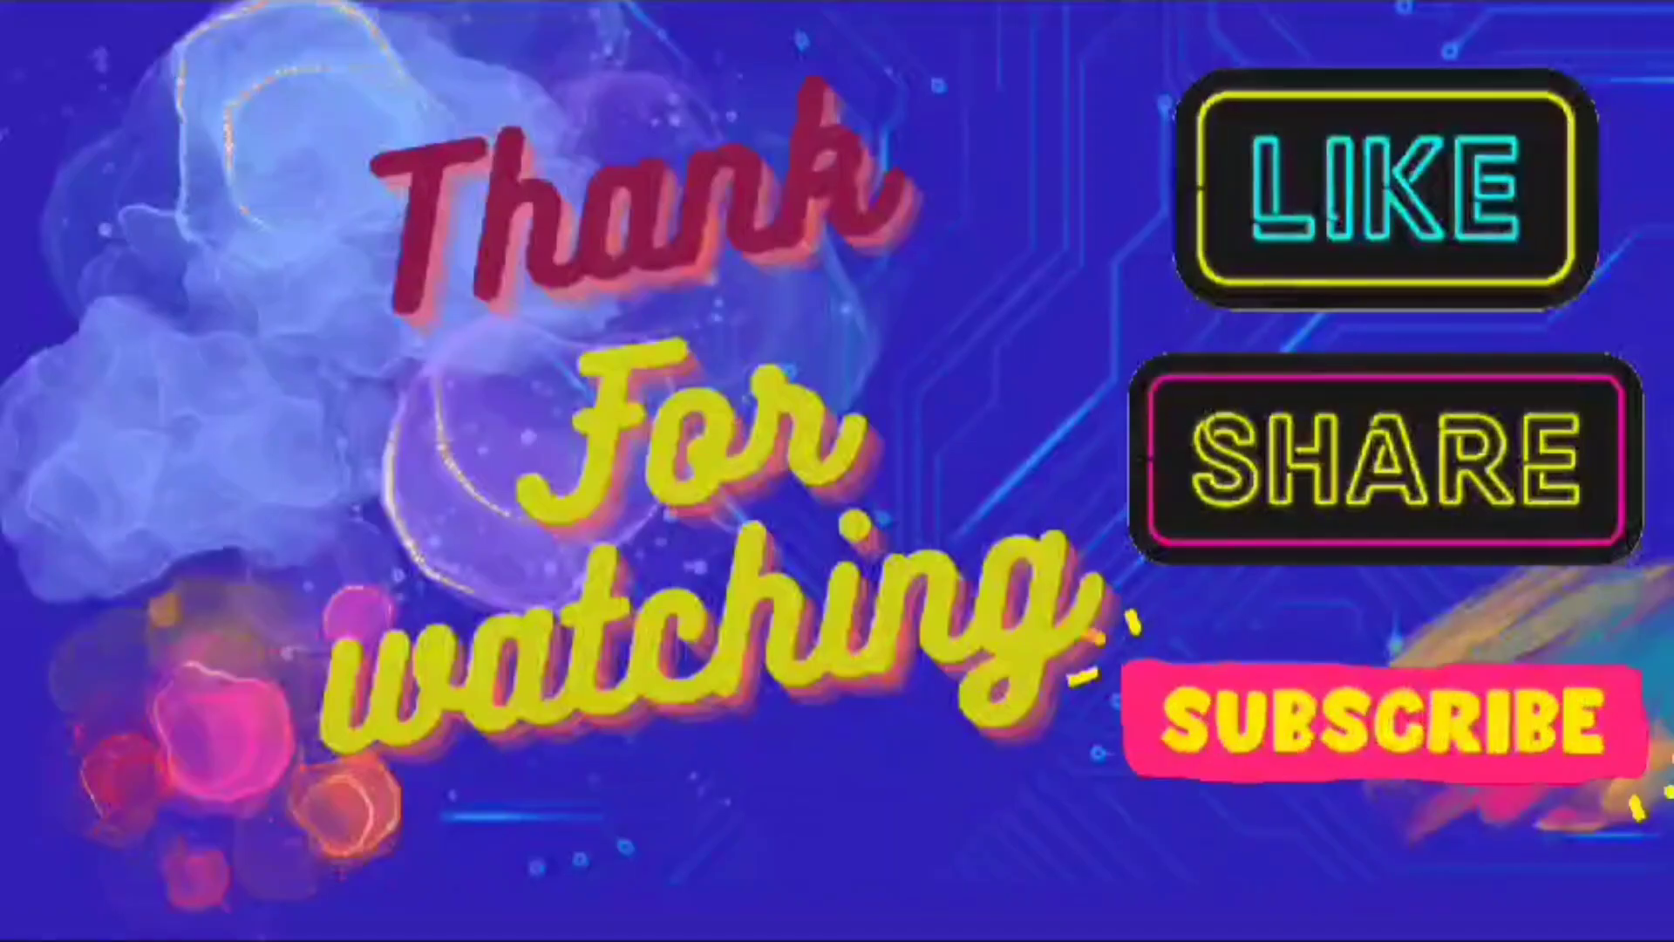